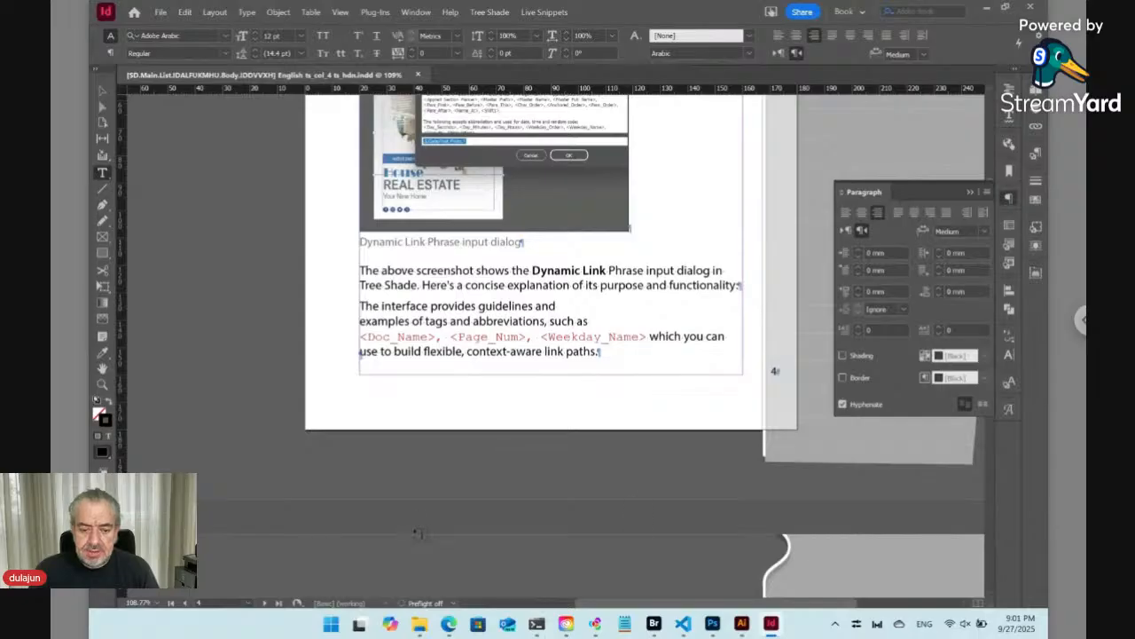
click(449, 626)
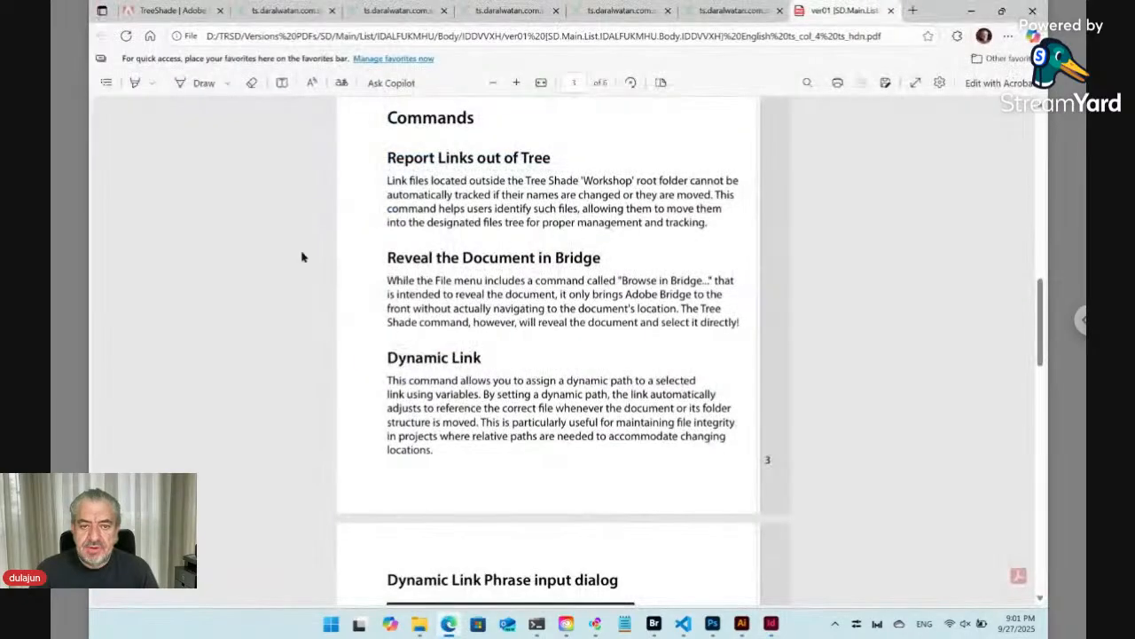
click(178, 13)
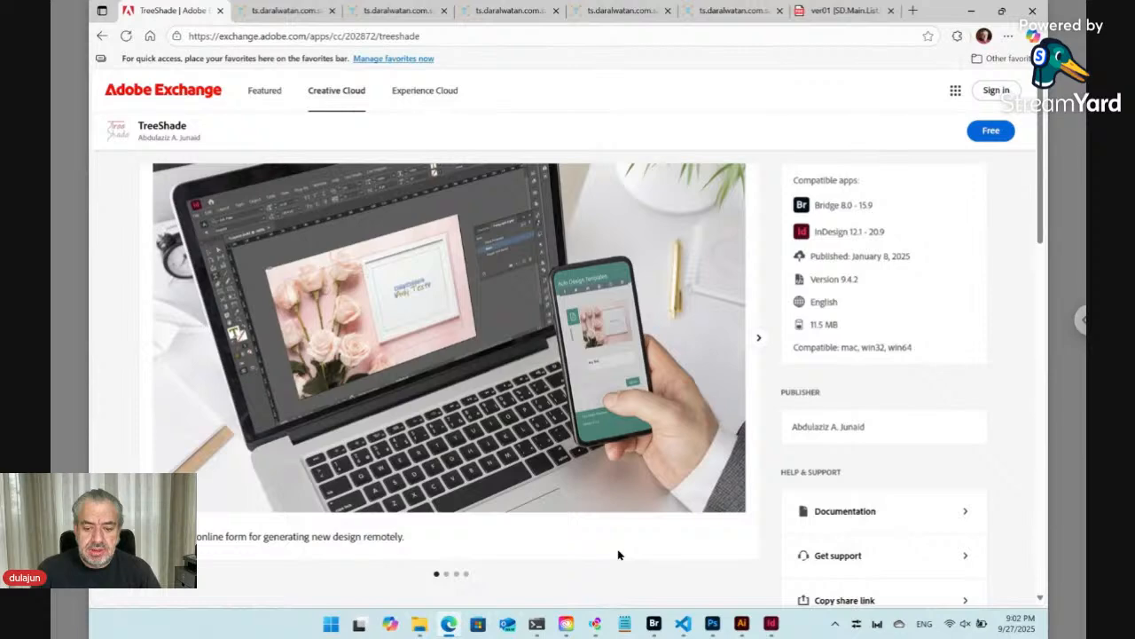
mouse_move(551, 624)
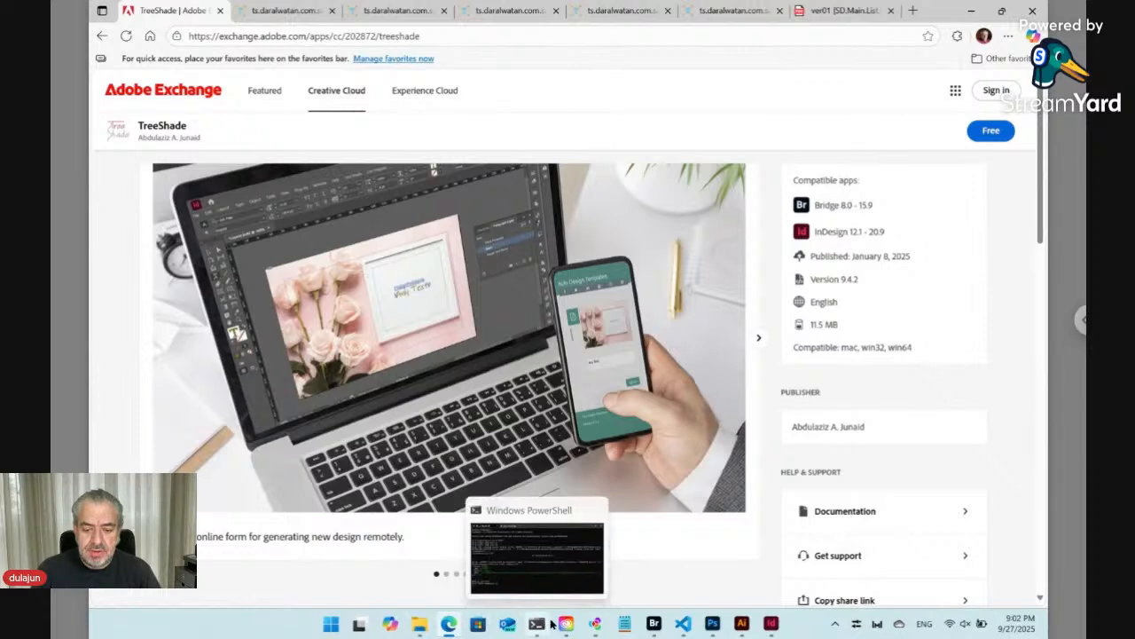
mouse_move(420, 626)
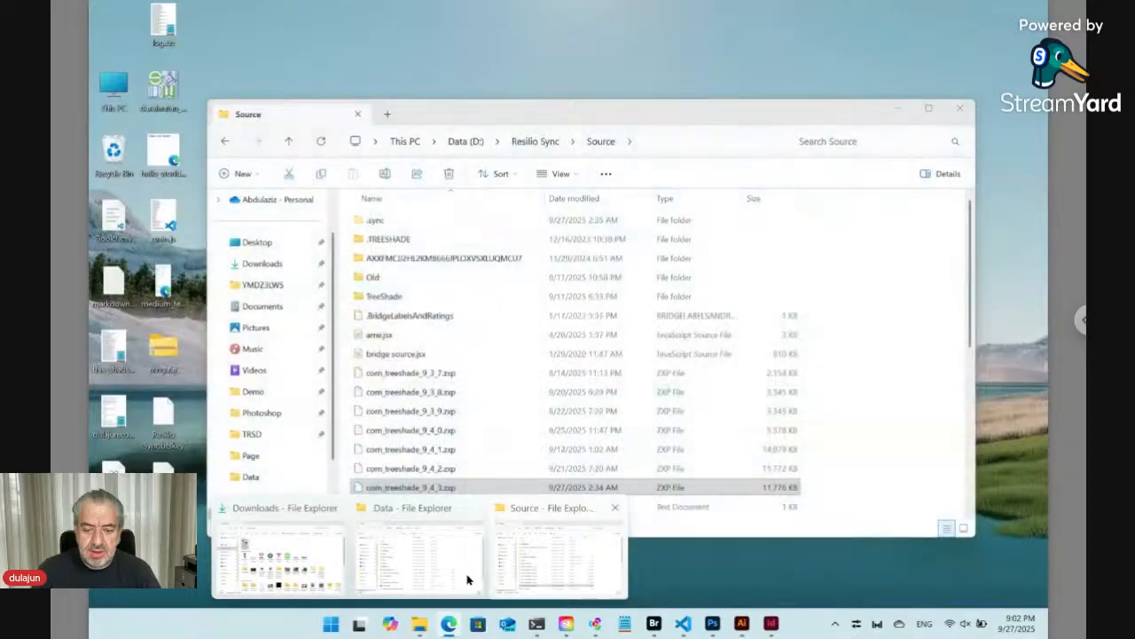
mouse_move(420, 580)
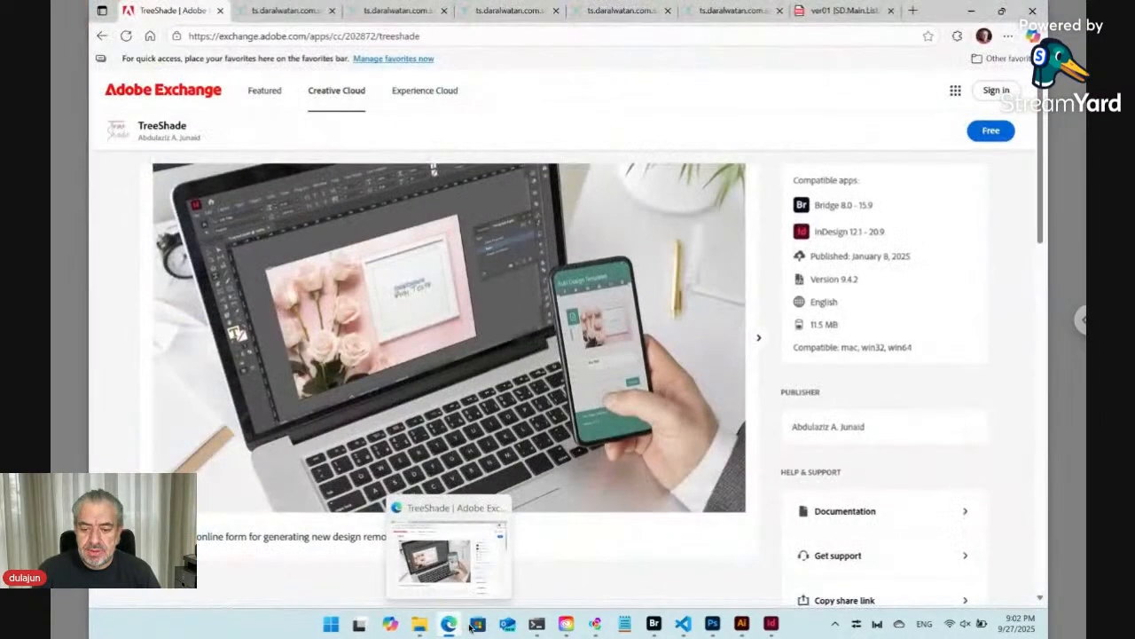
mouse_move(653, 628)
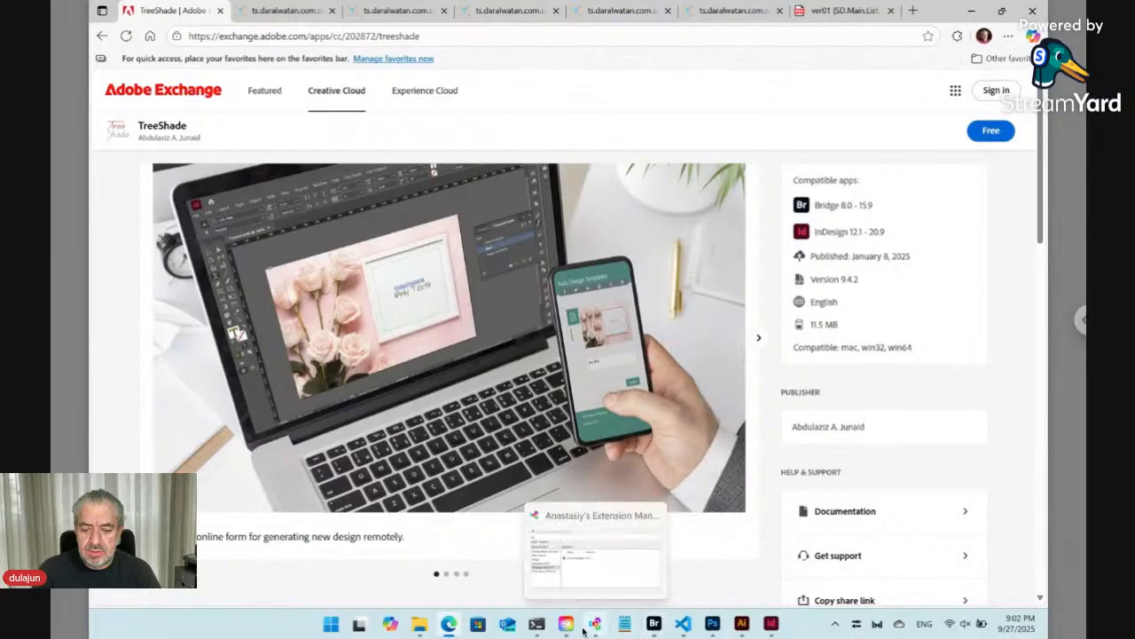
- Switch to Bridge, go to the TRSD folder on drive D, and select main.js
click(655, 626)
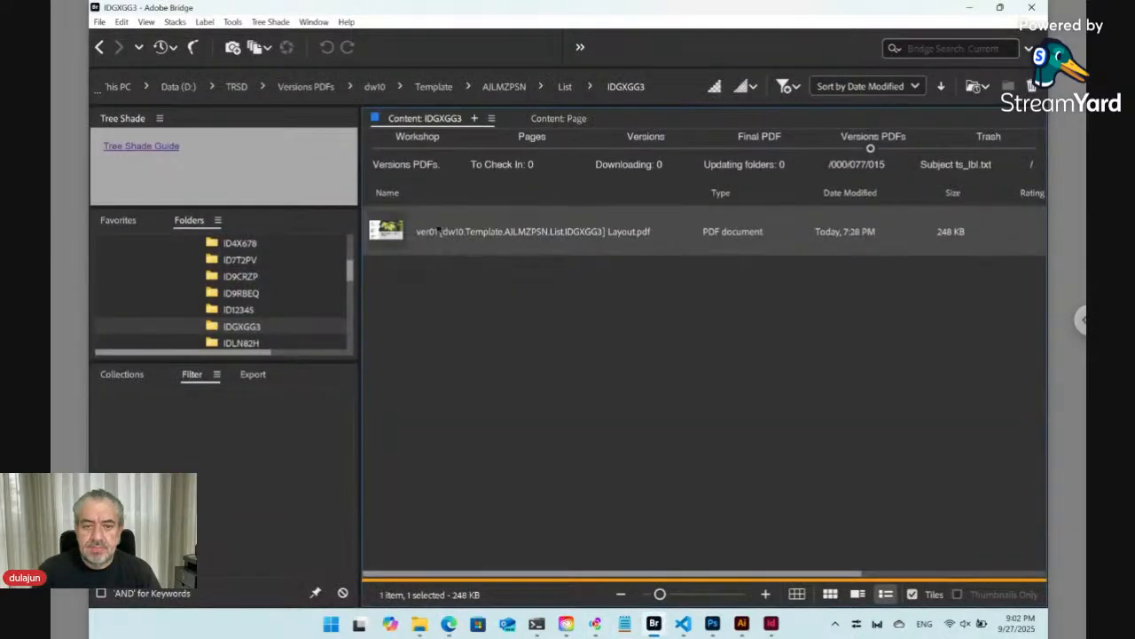
click(416, 148)
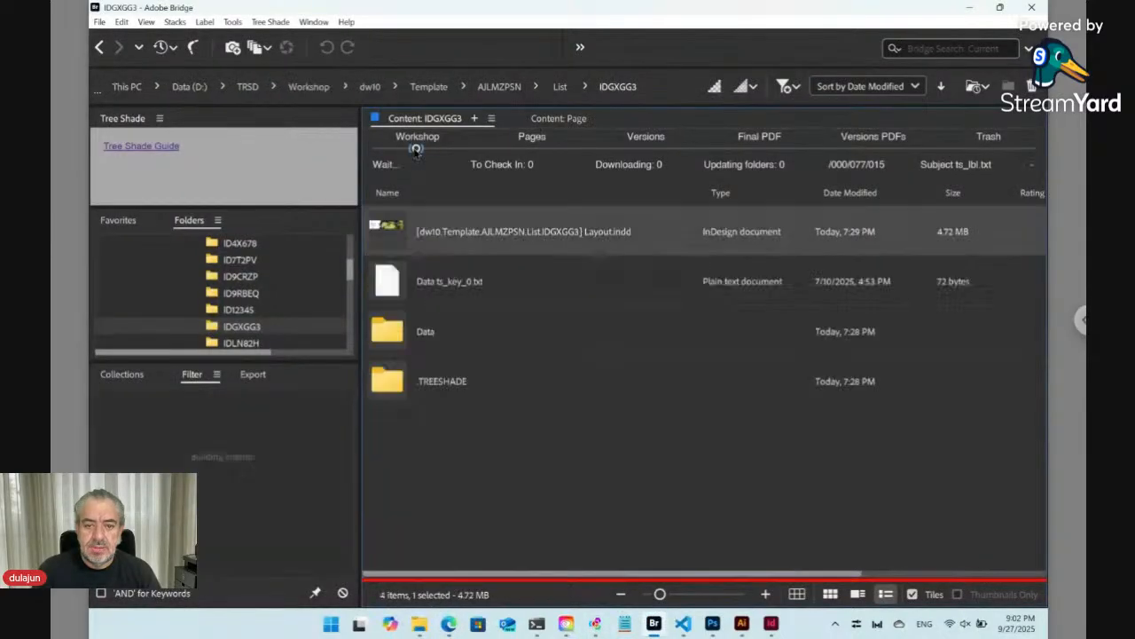
click(247, 88)
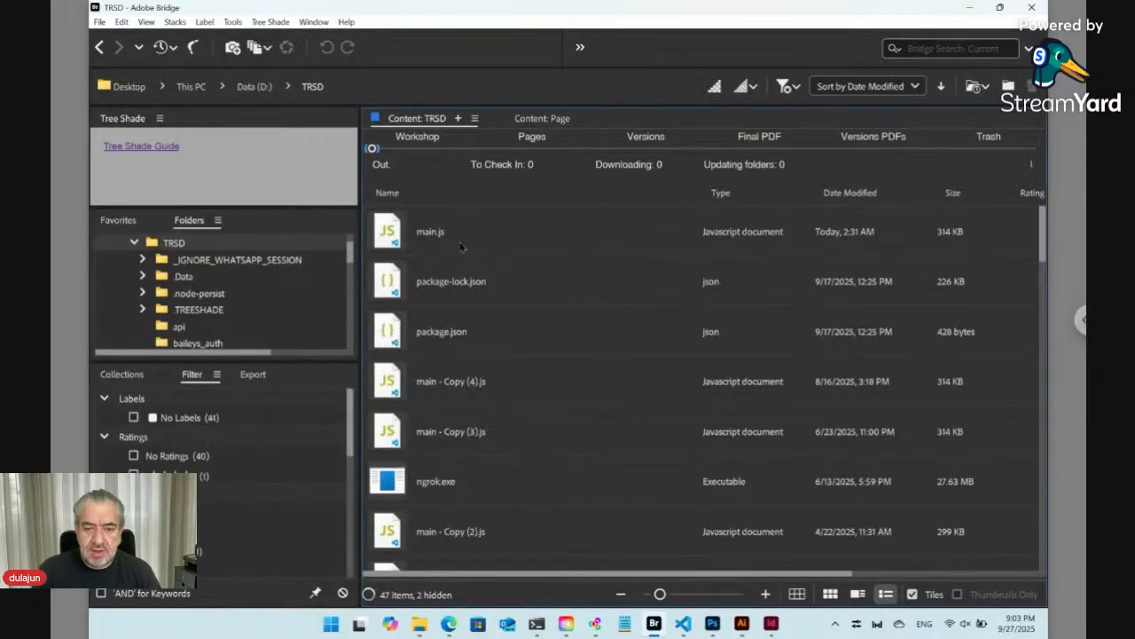
click(387, 246)
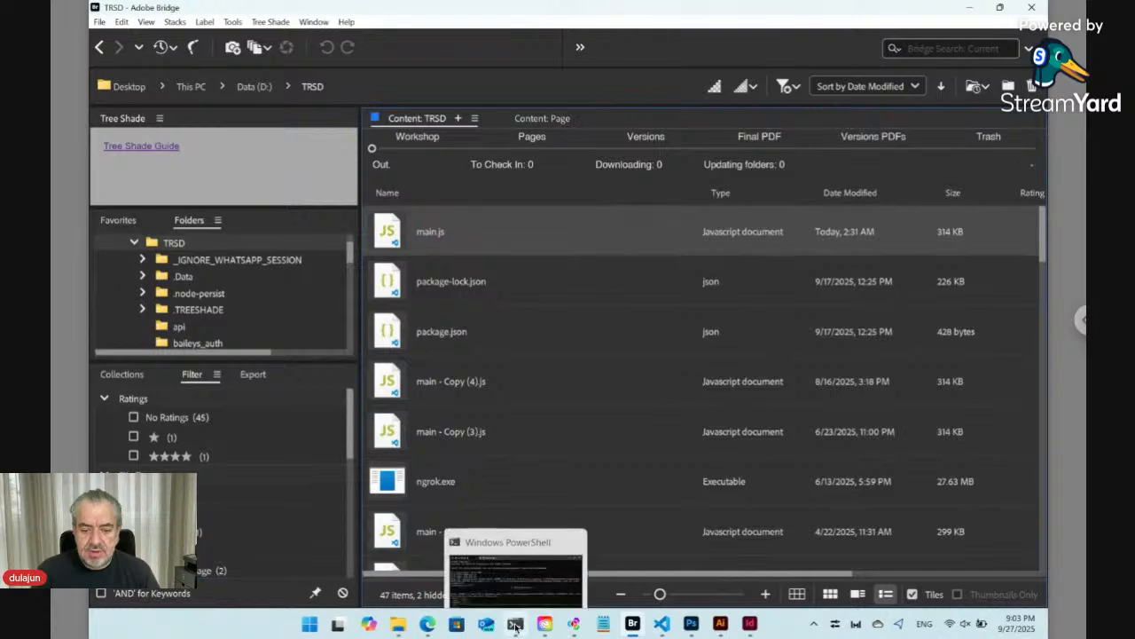
- Clear the PowerShell console and run node main.js from D:\TRSD
click(516, 627)
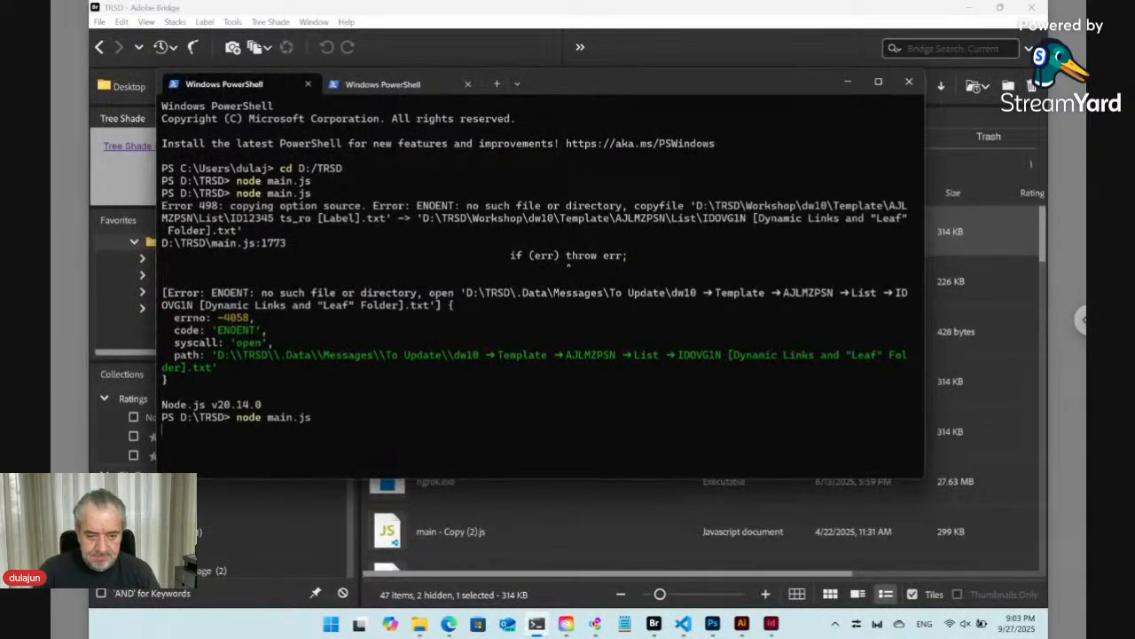
text(cls)
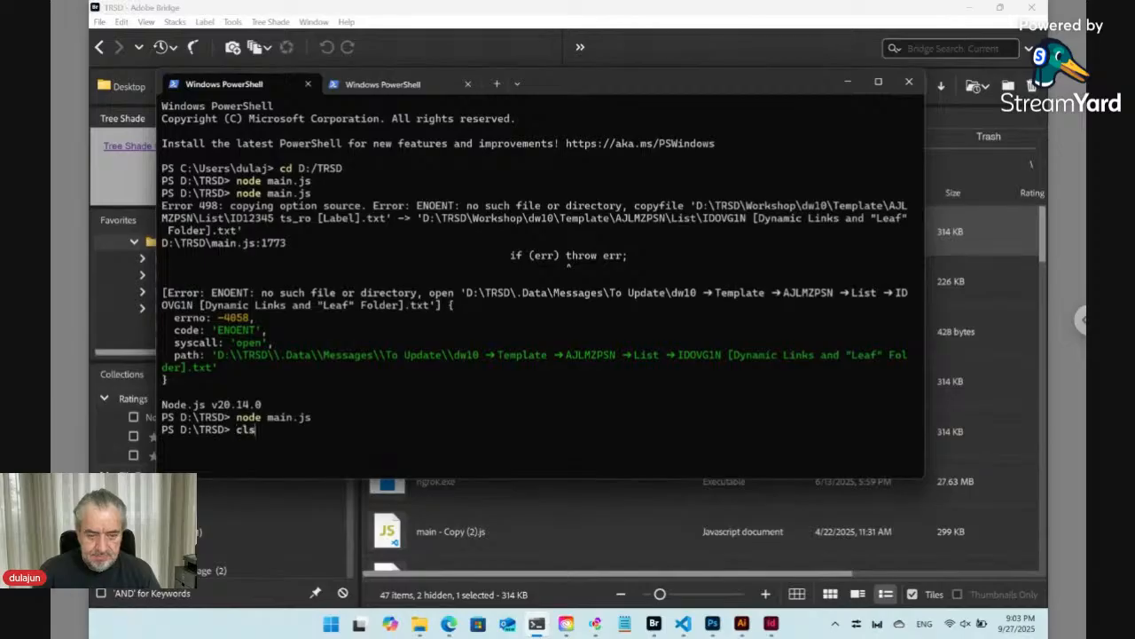
key(Return)
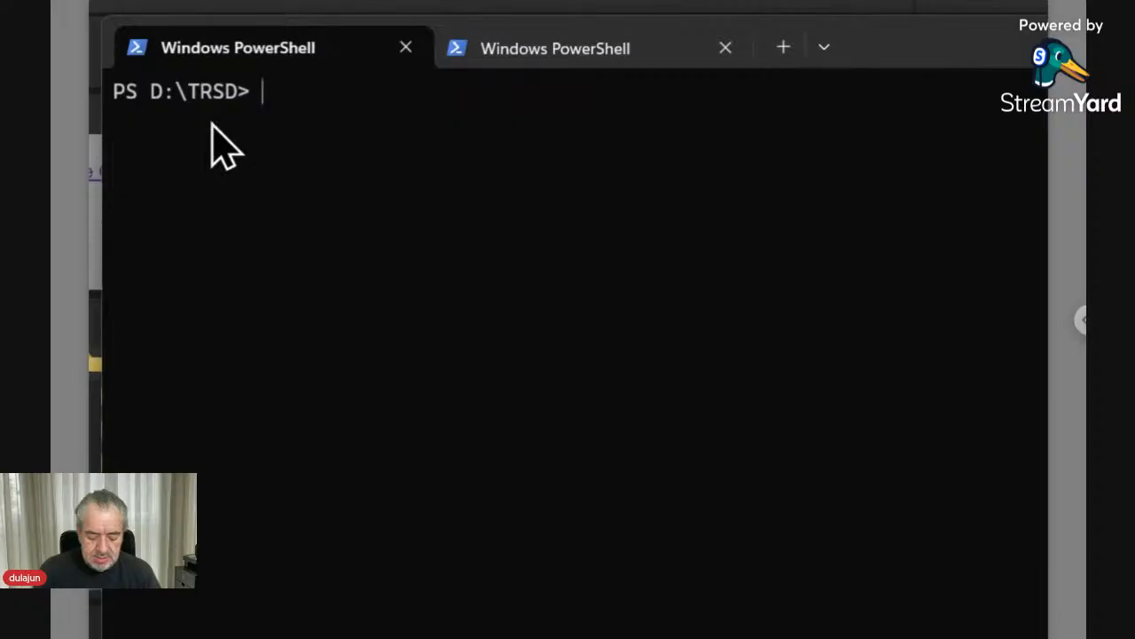
text(node )
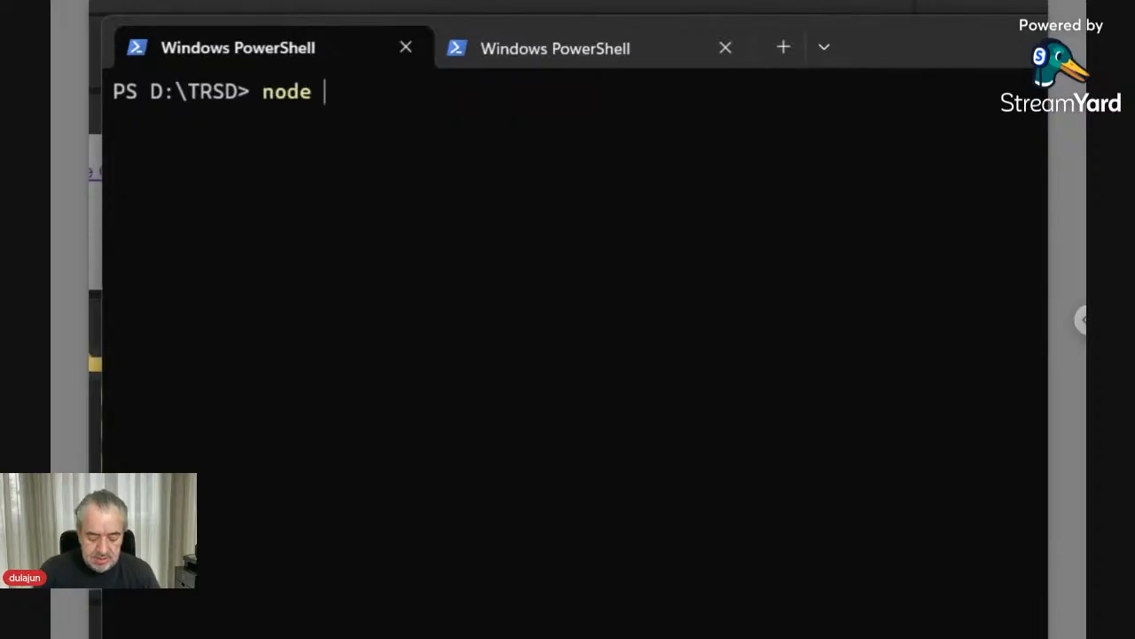
text(main.js)
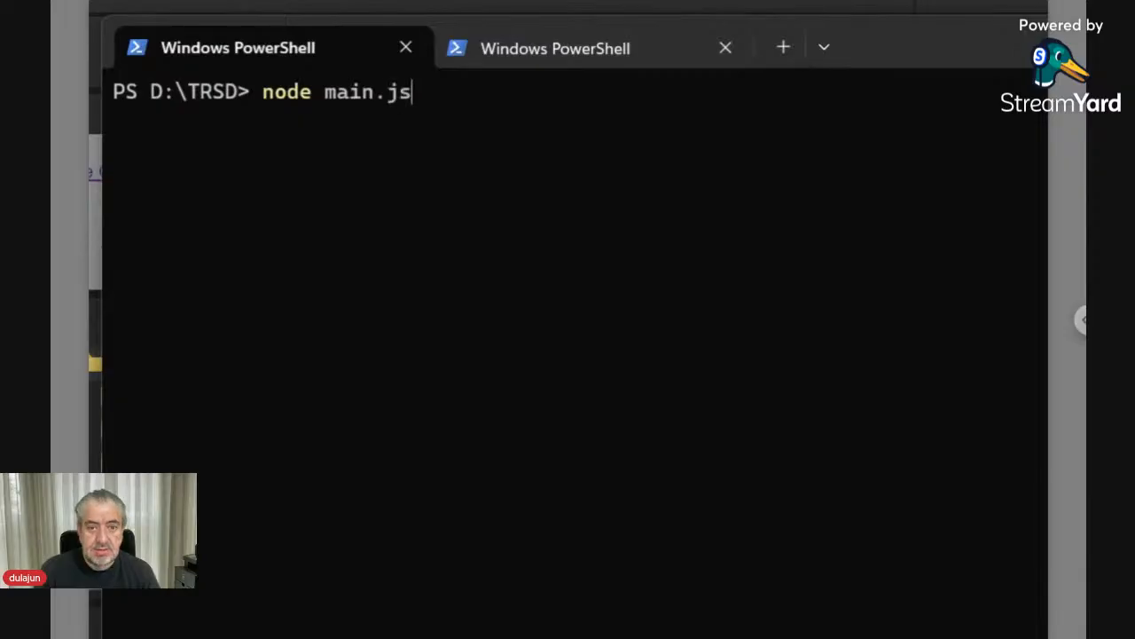
key(Return)
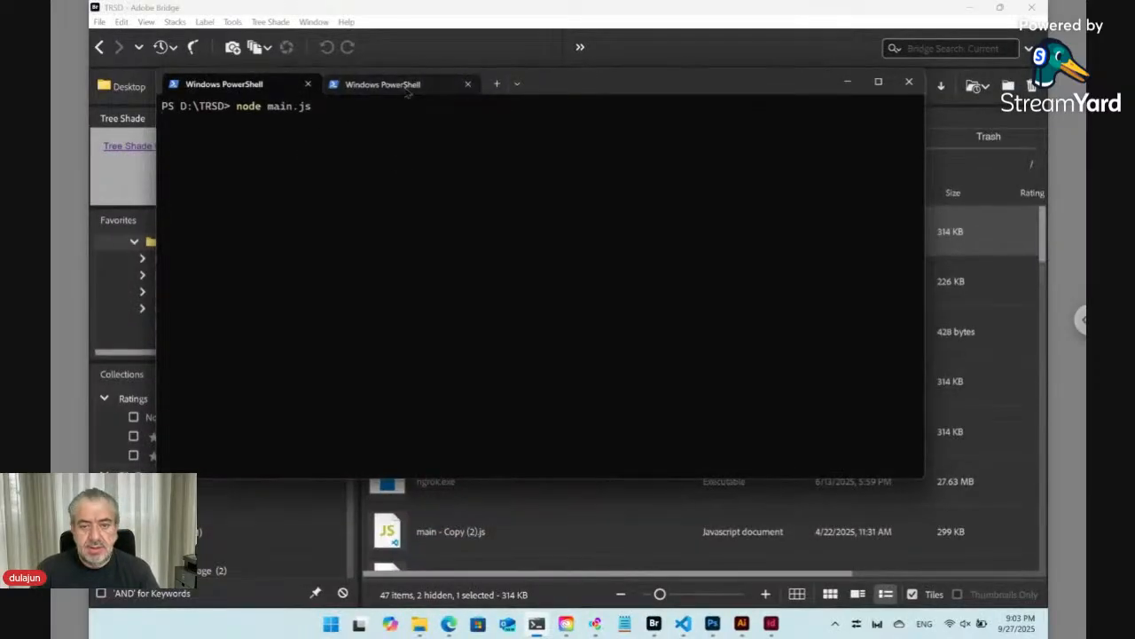
- View the ngrok session in the second PowerShell tab and open the Workshop folder in Bridge
click(405, 90)
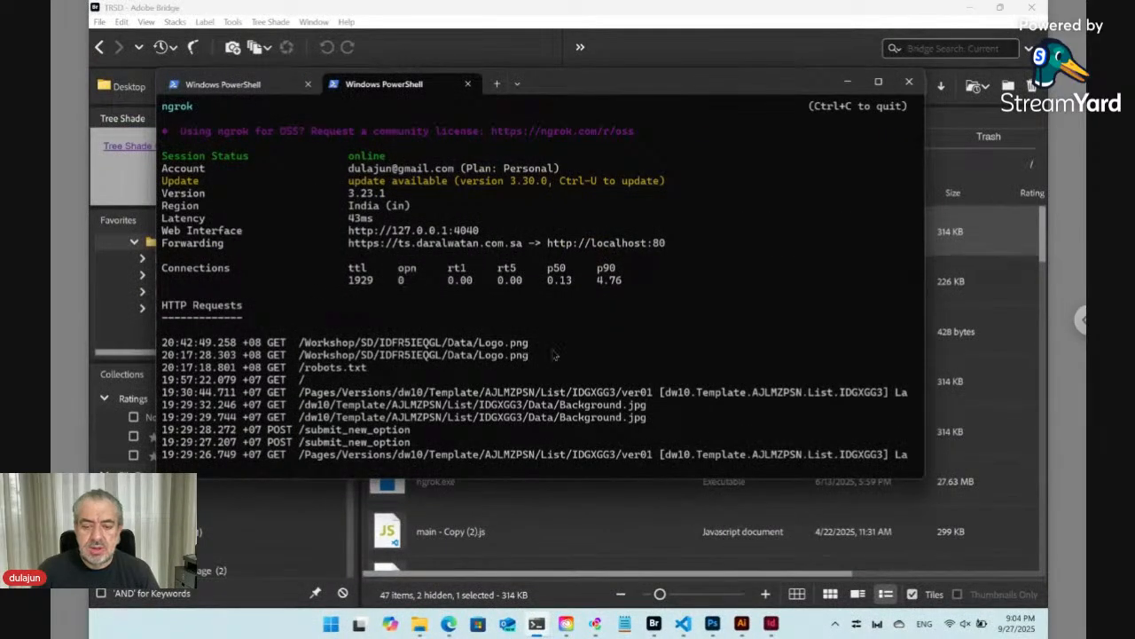
click(501, 496)
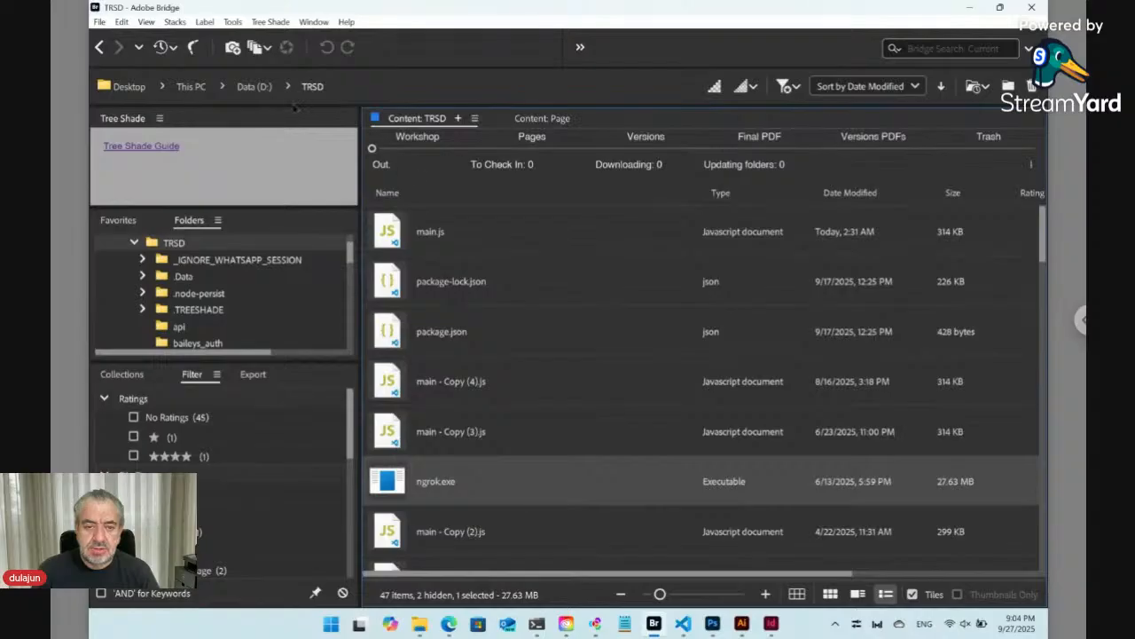
click(417, 140)
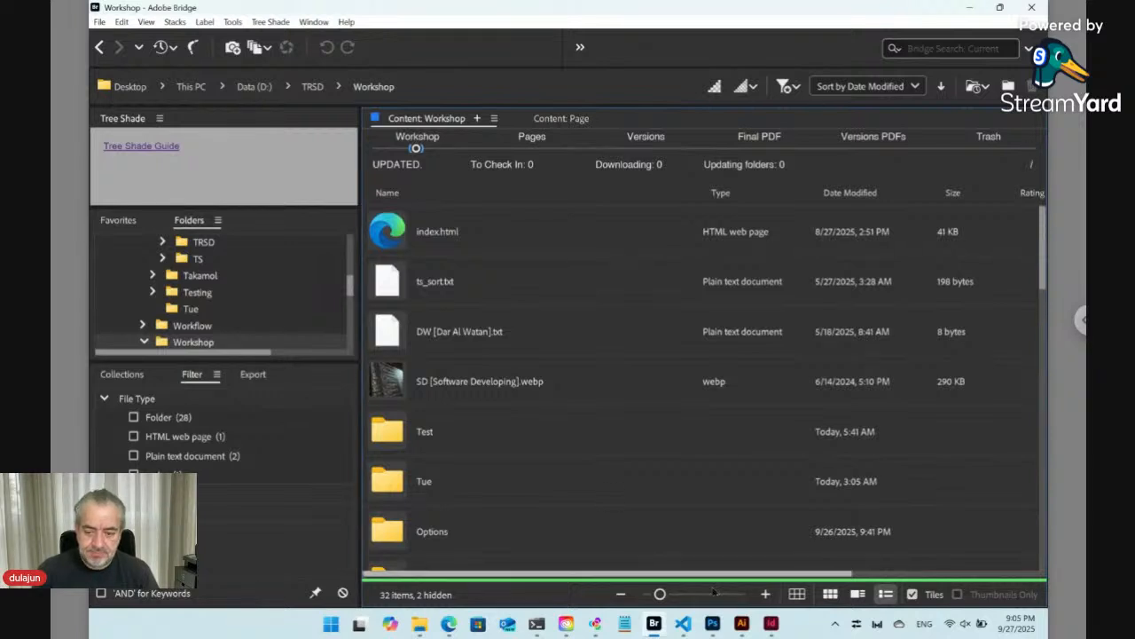
- Switch to InDesign and examine the Tree Shade menu commands
click(771, 623)
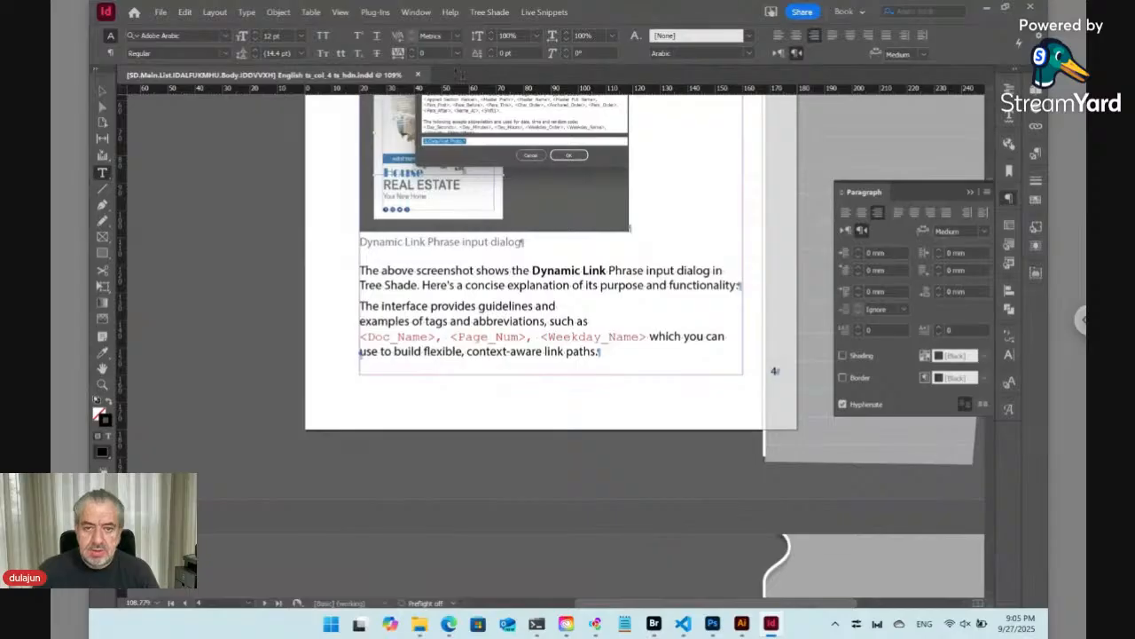
click(491, 11)
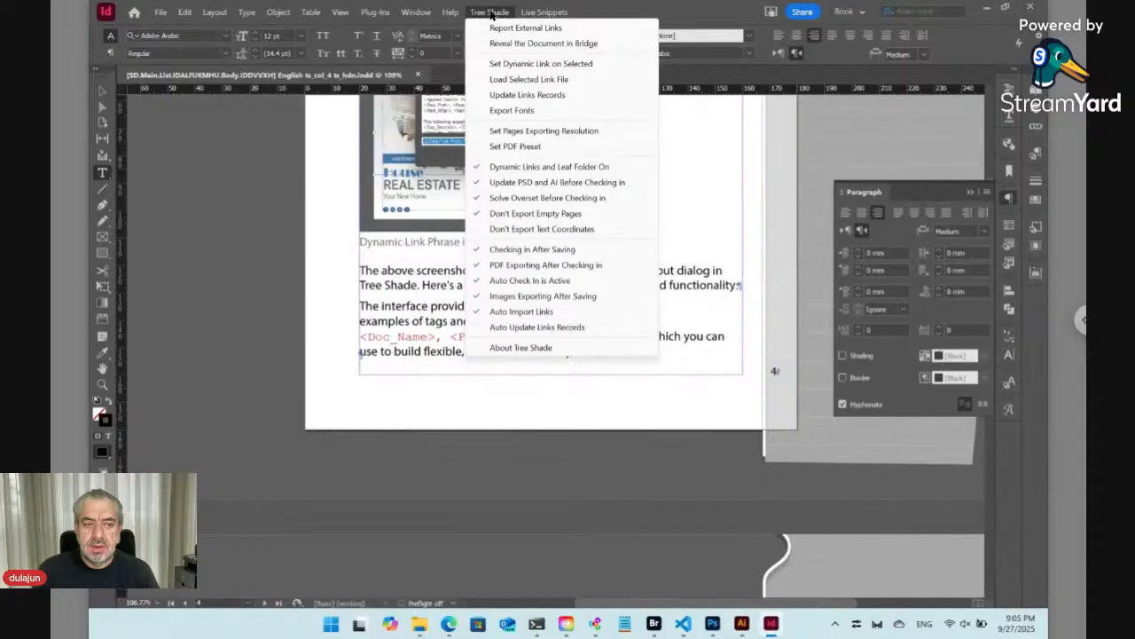
click(491, 12)
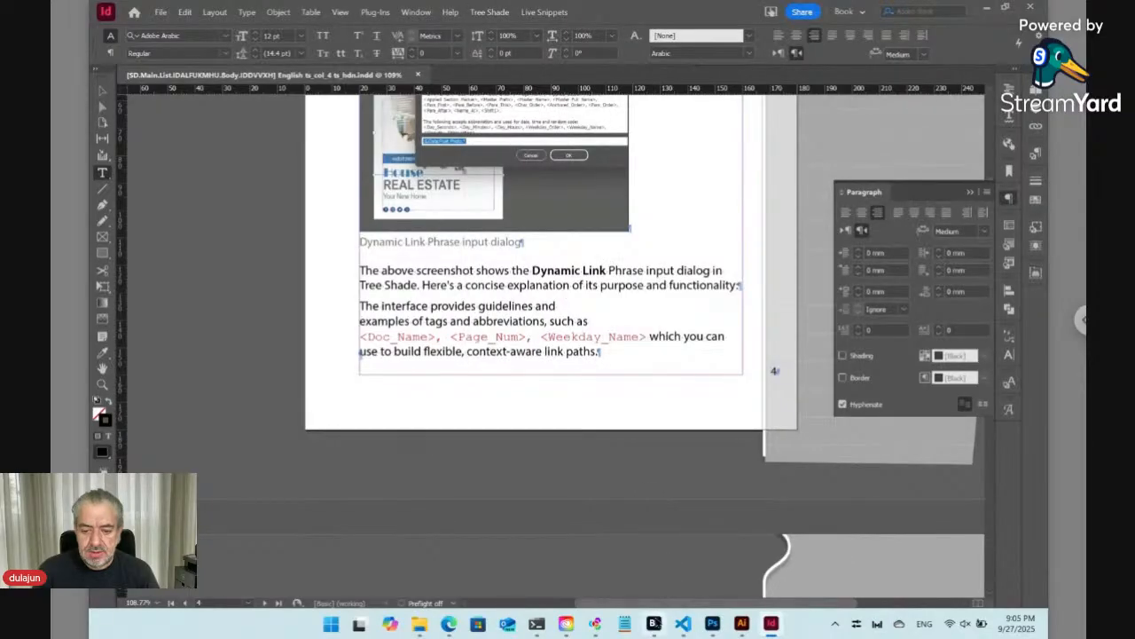
- Back in Bridge, create a new folder named Sat inside Workshop and open it
click(653, 623)
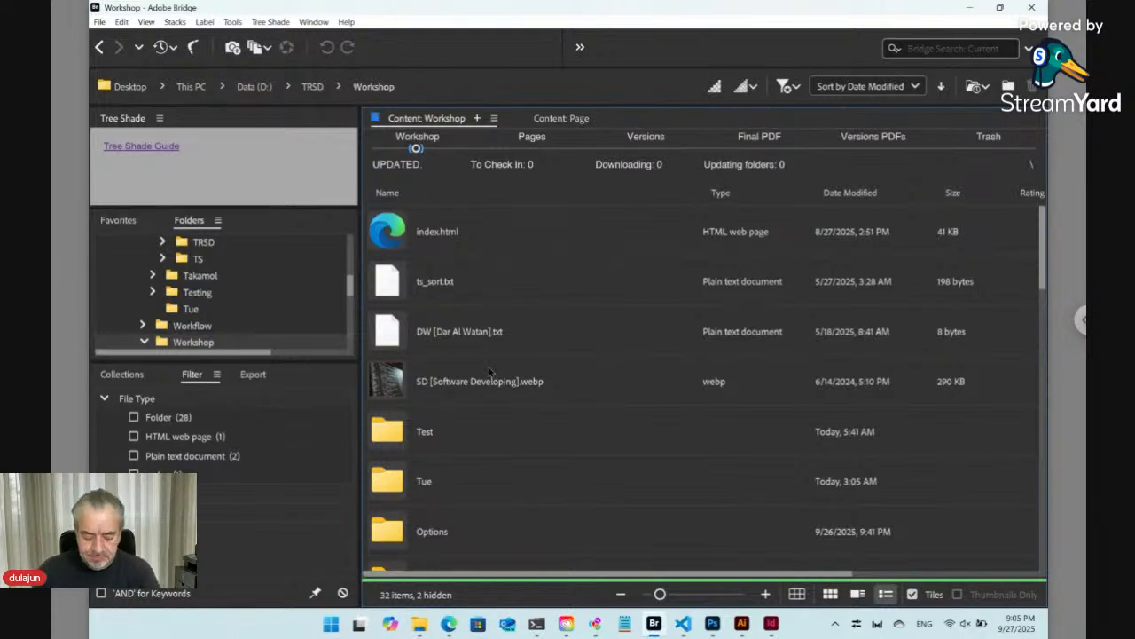
key(ctrl+shift+n)
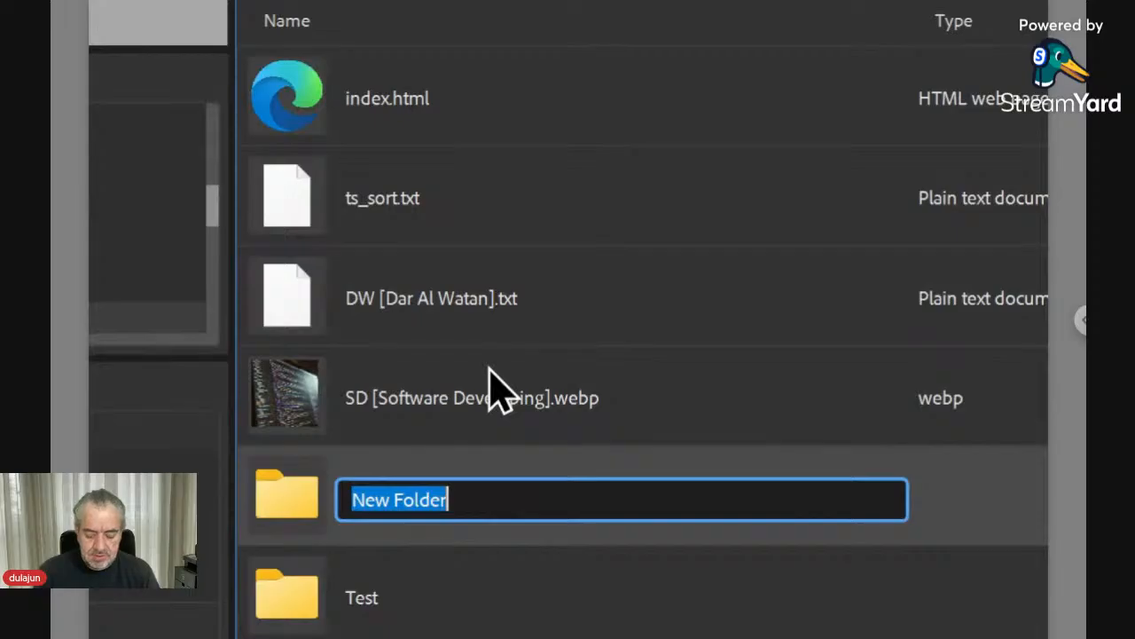
text(Sat)
key(Return)
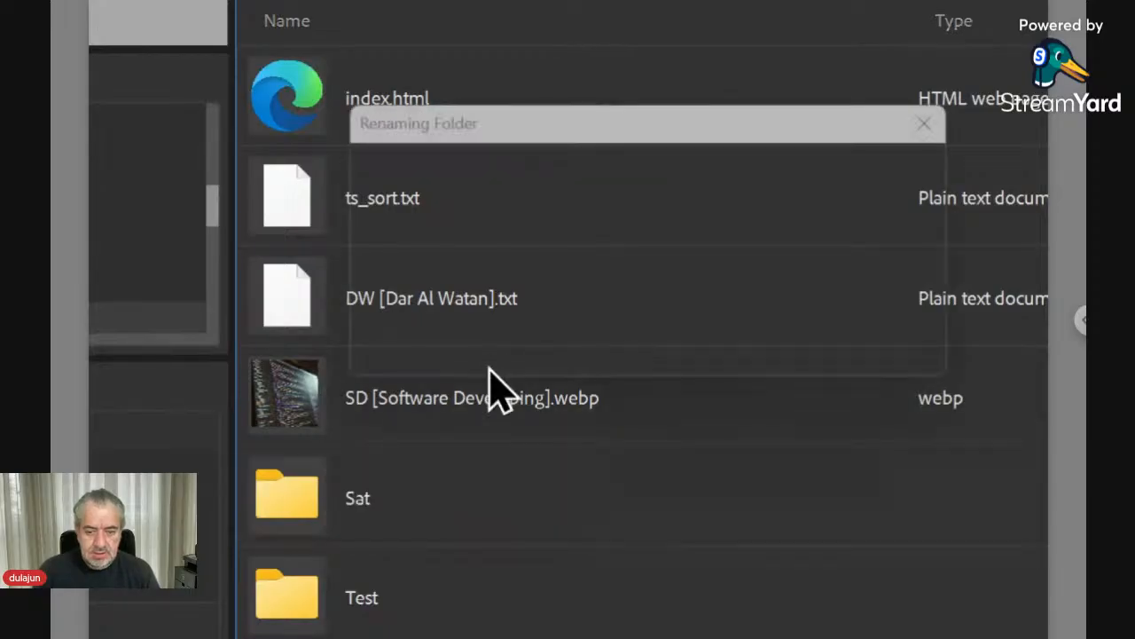
key(Return)
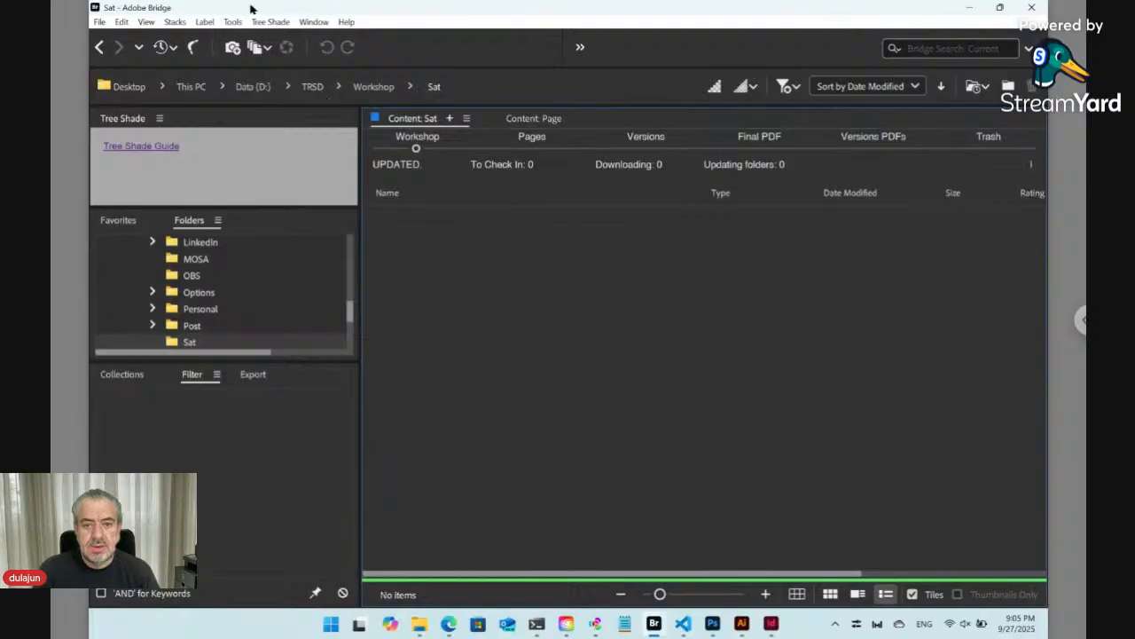
- Use Tree Shade's New Text command to create a text file named New text file in the Sat folder
click(265, 24)
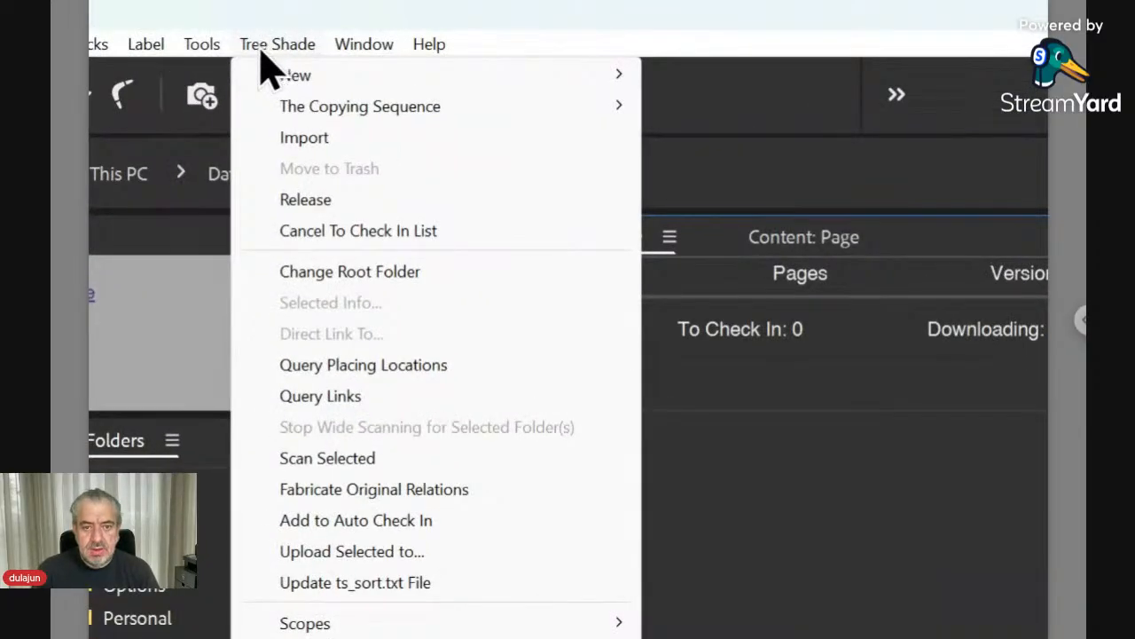
mouse_move(289, 75)
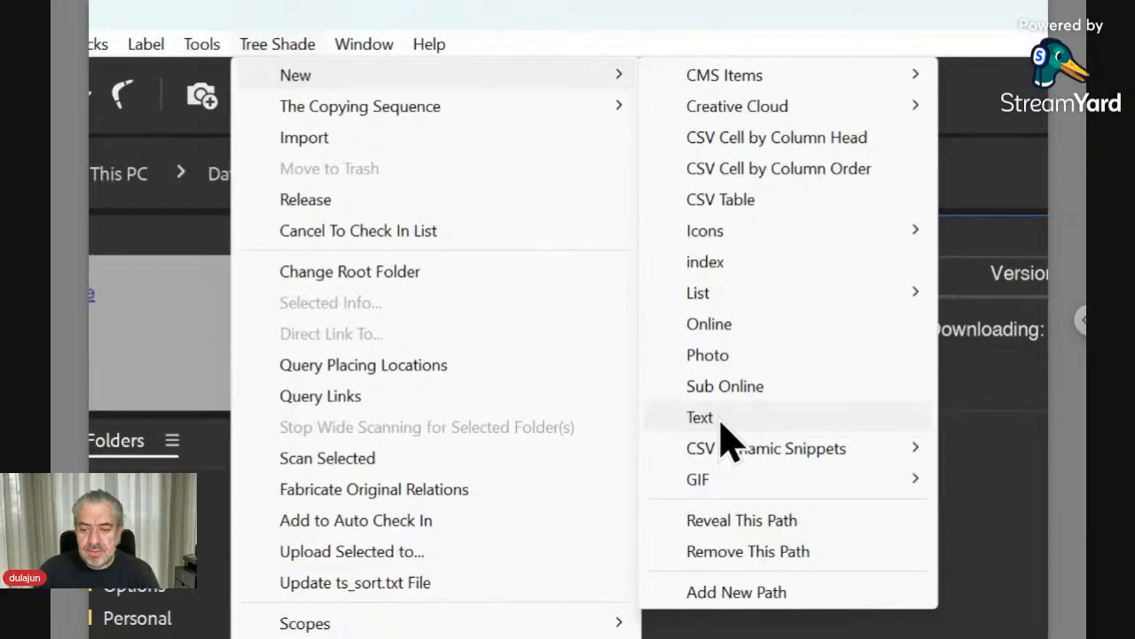
click(720, 420)
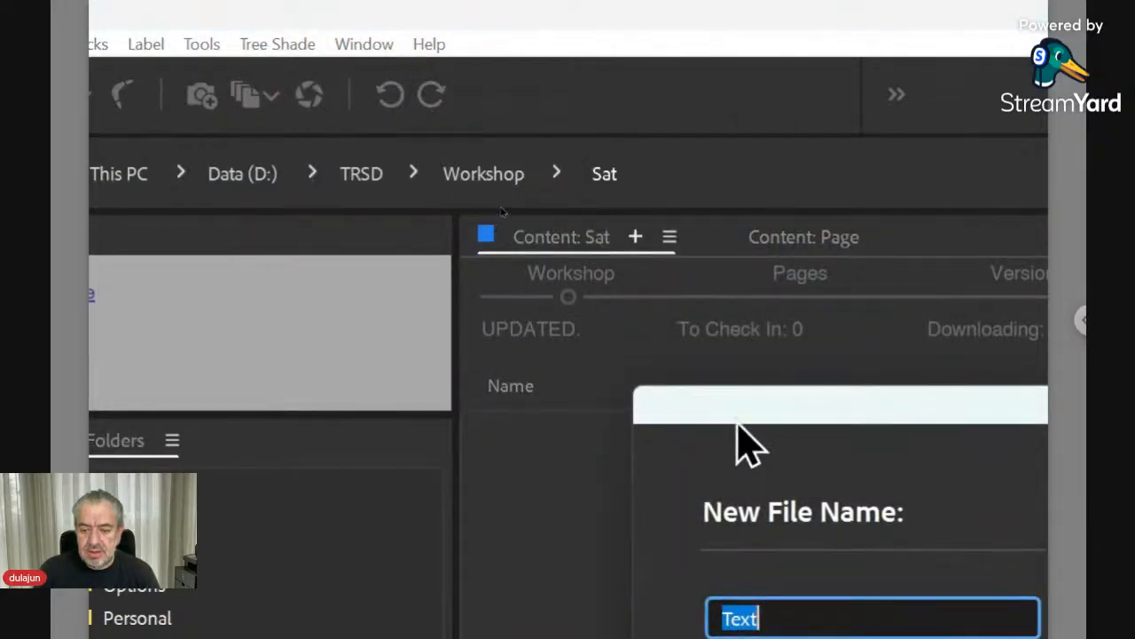
drag(737, 413, 722, 307)
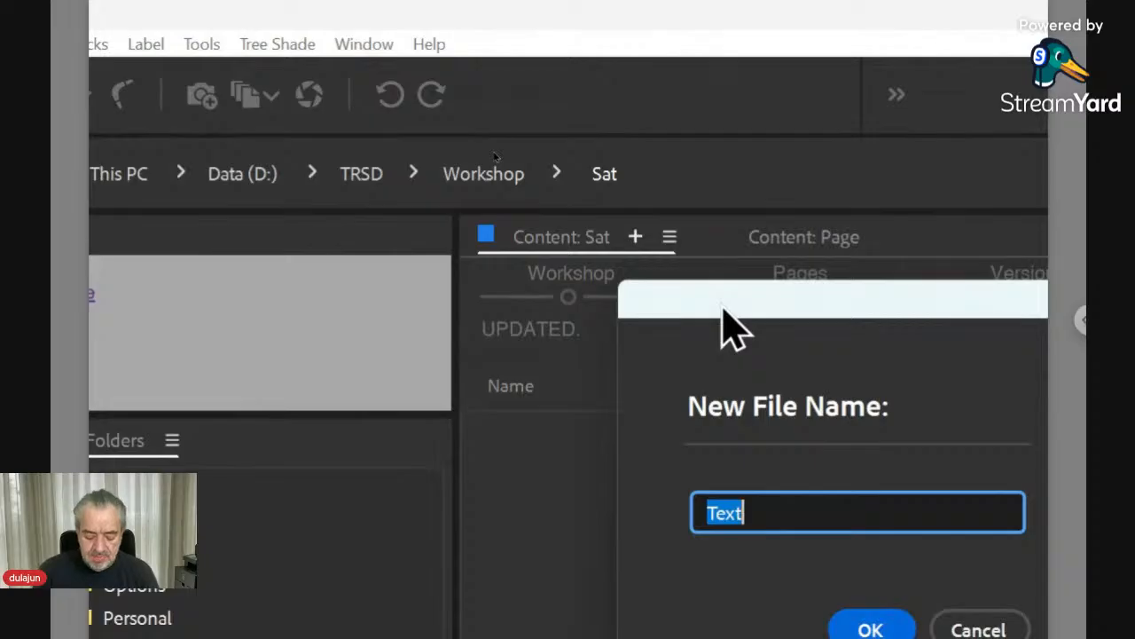
text(New tex)
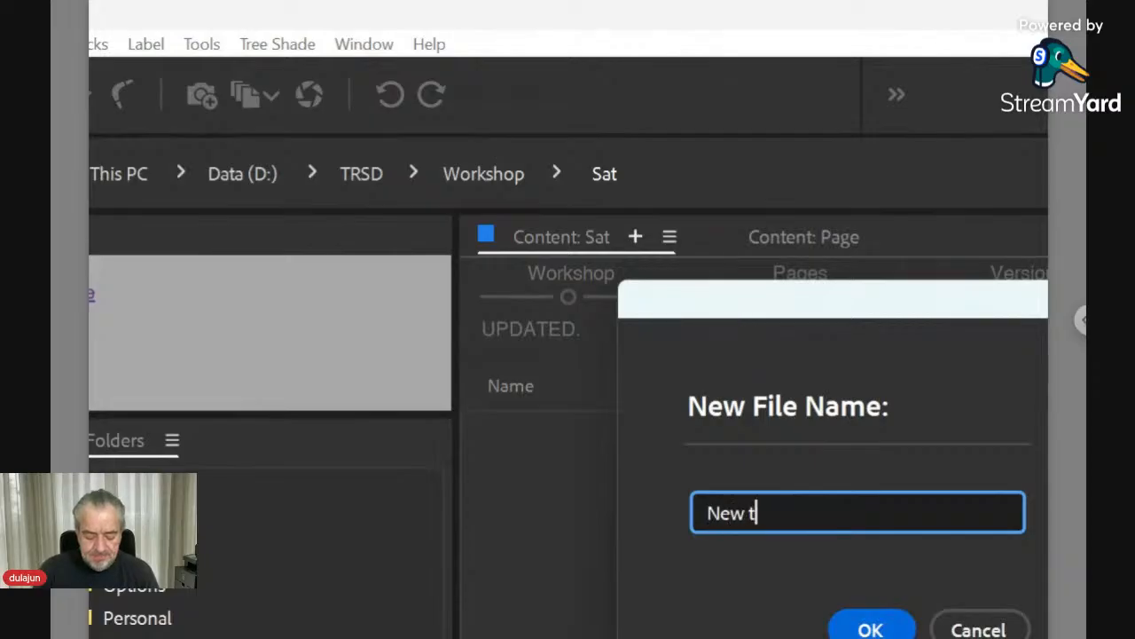
text(t file)
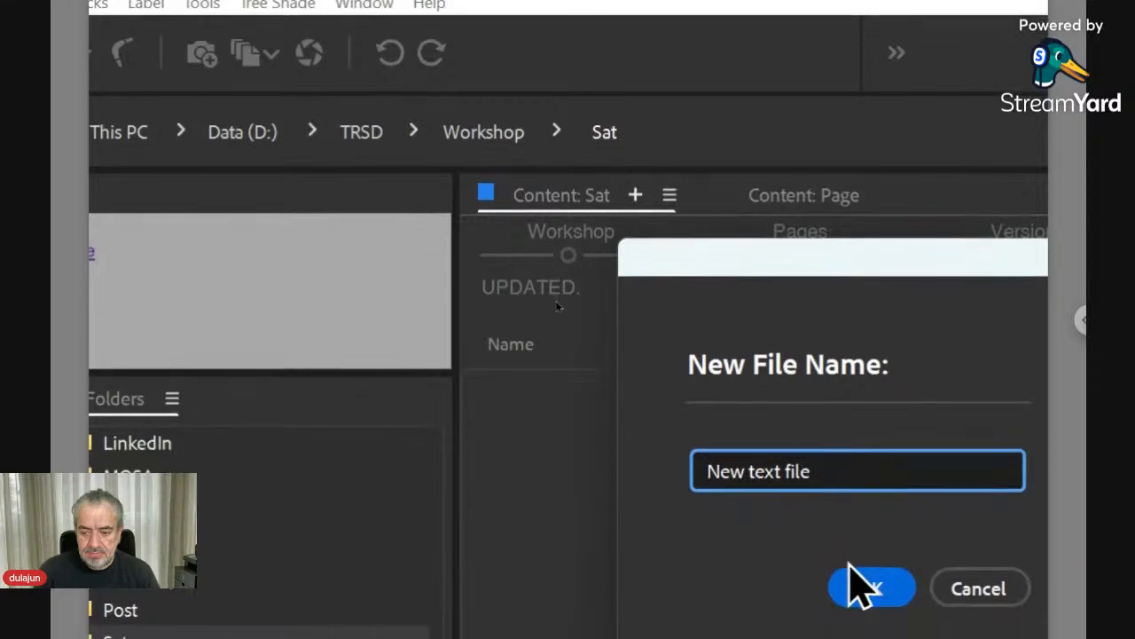
click(865, 576)
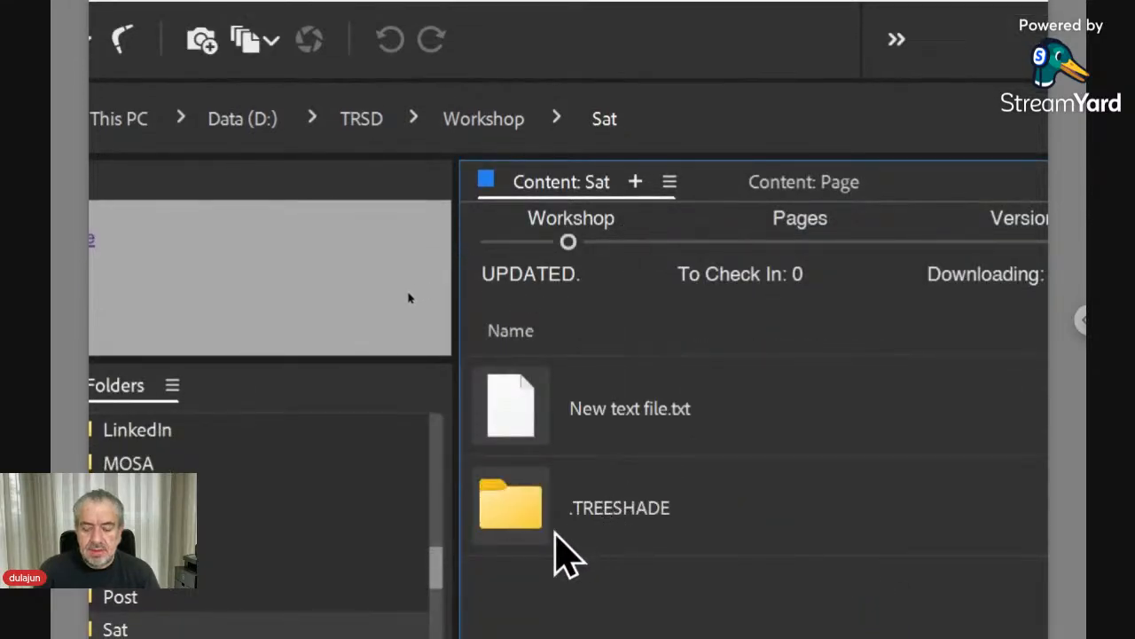
click(542, 536)
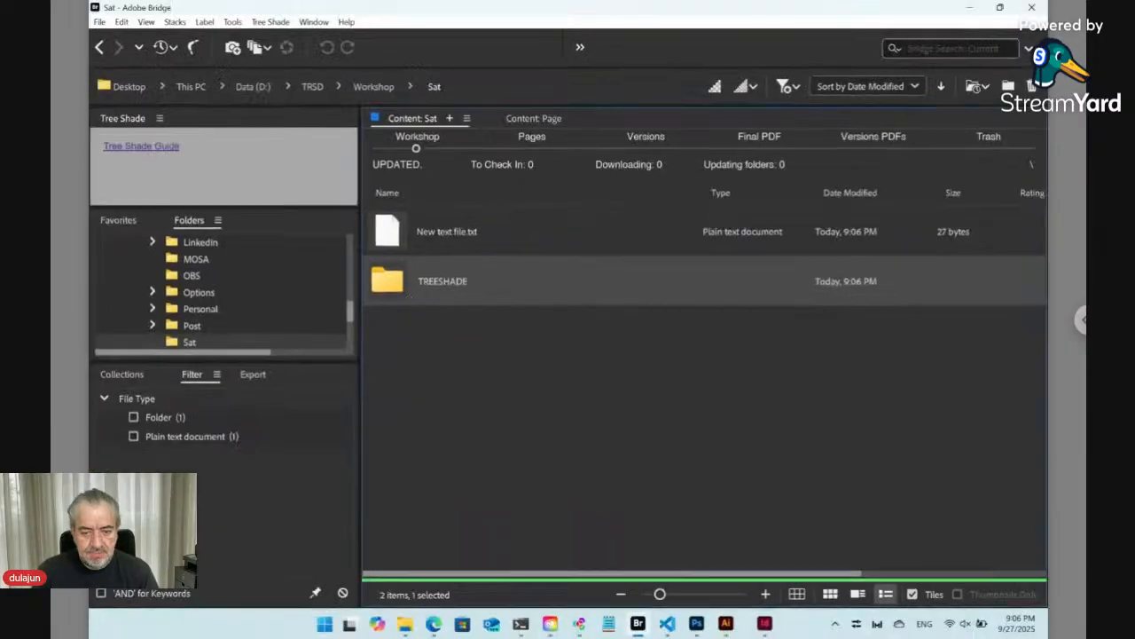
click(448, 324)
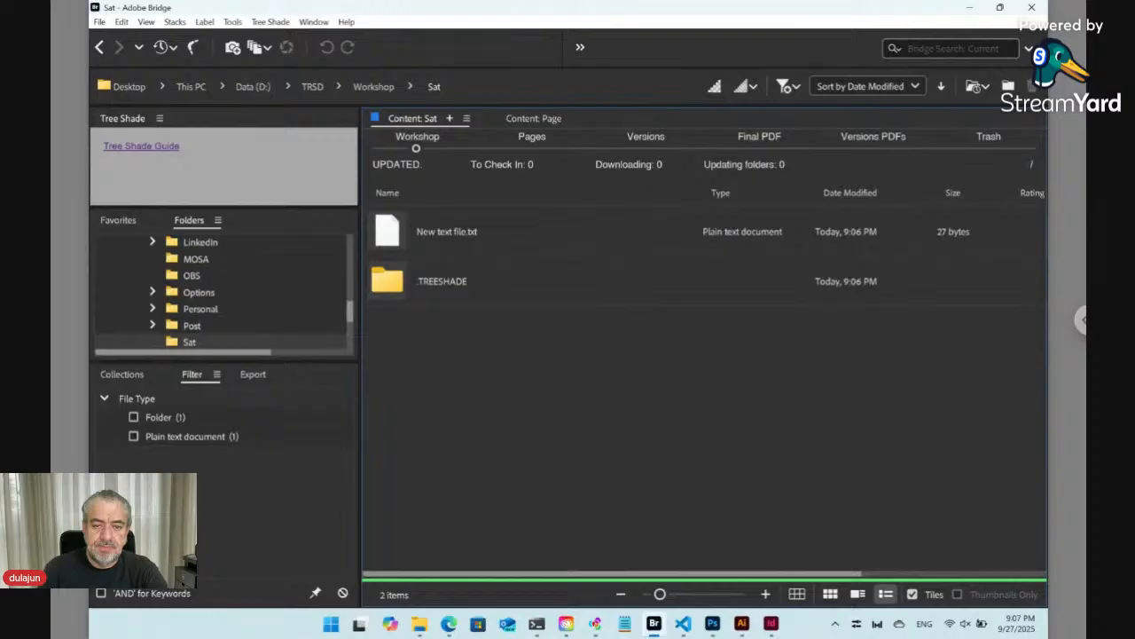
- Use Tree Shade's New Creative Cloud InDesign command to create an InDesign document named Layout in the Sat folder
click(280, 24)
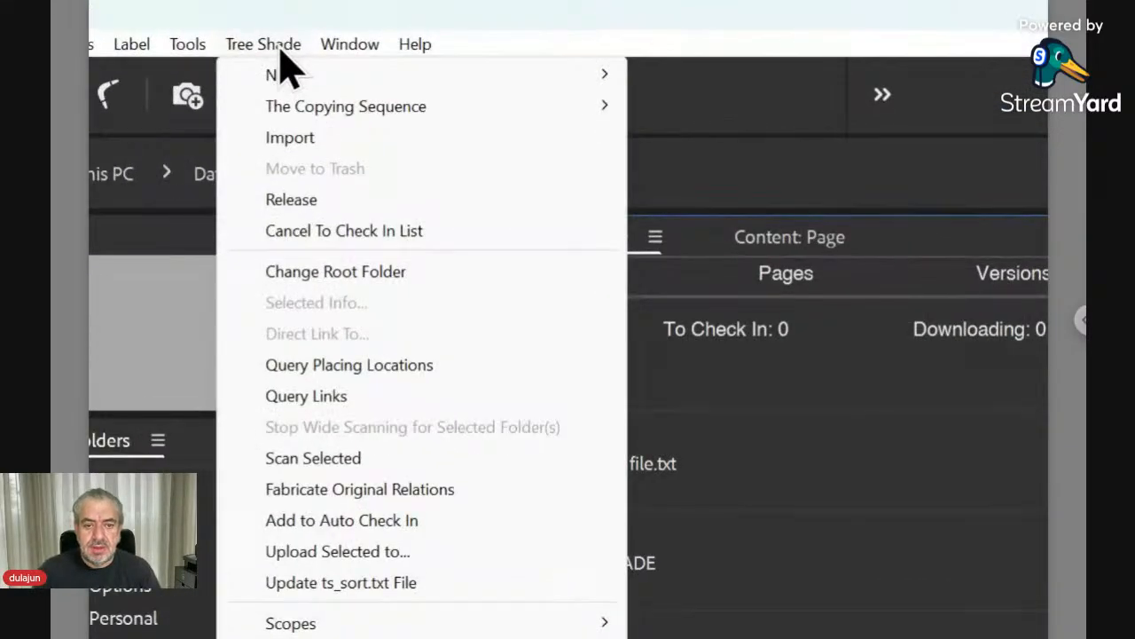
mouse_move(306, 74)
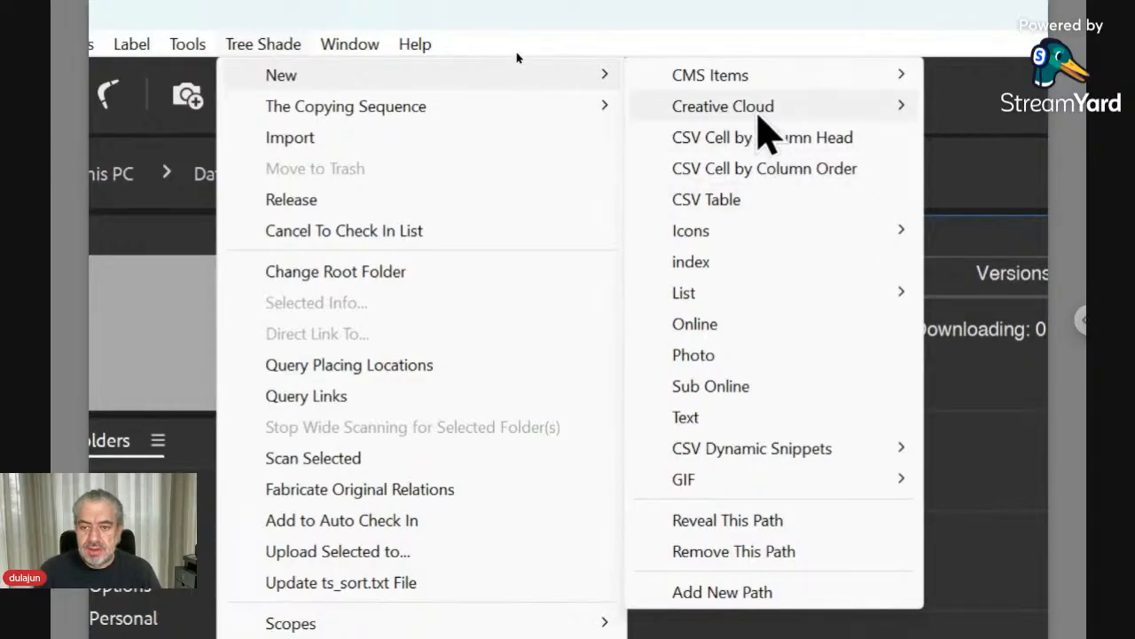
mouse_move(755, 112)
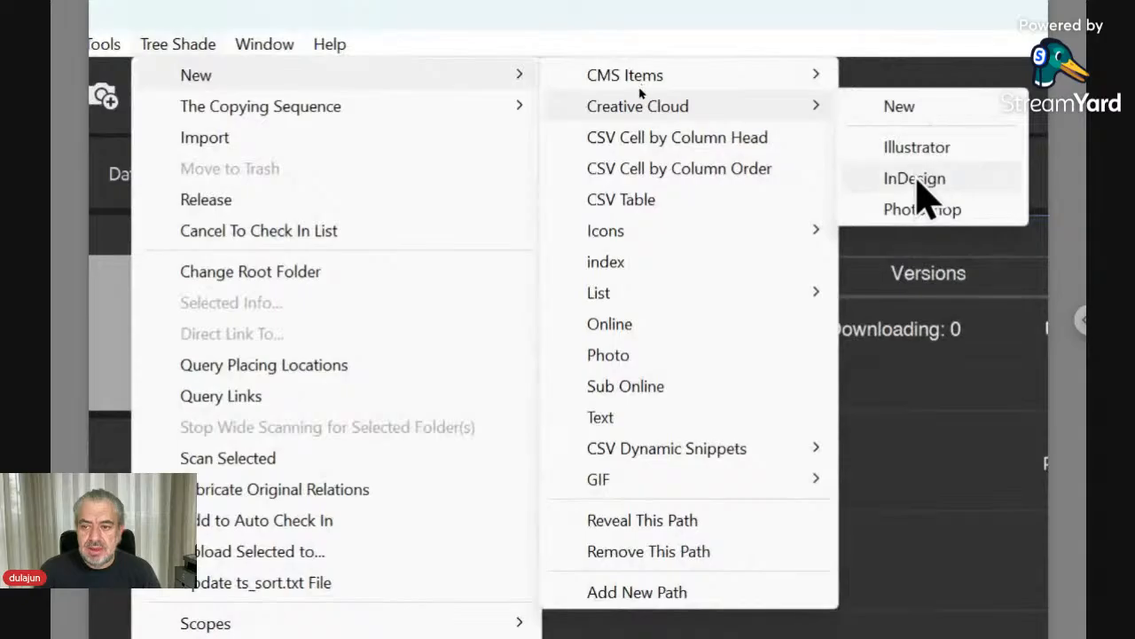
click(914, 180)
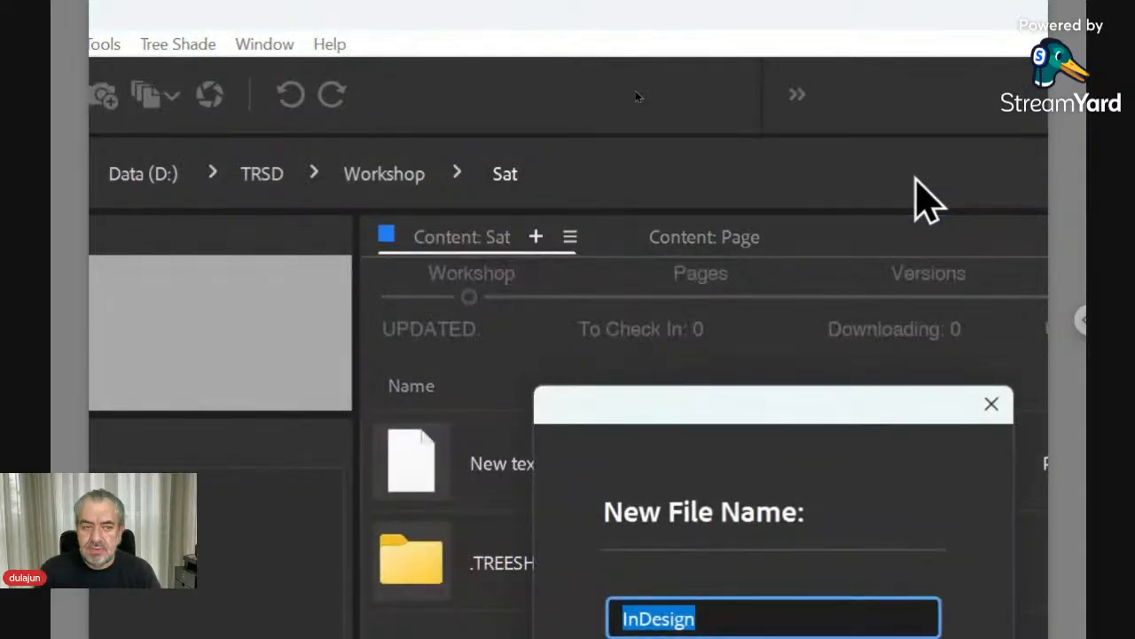
drag(754, 399, 731, 247)
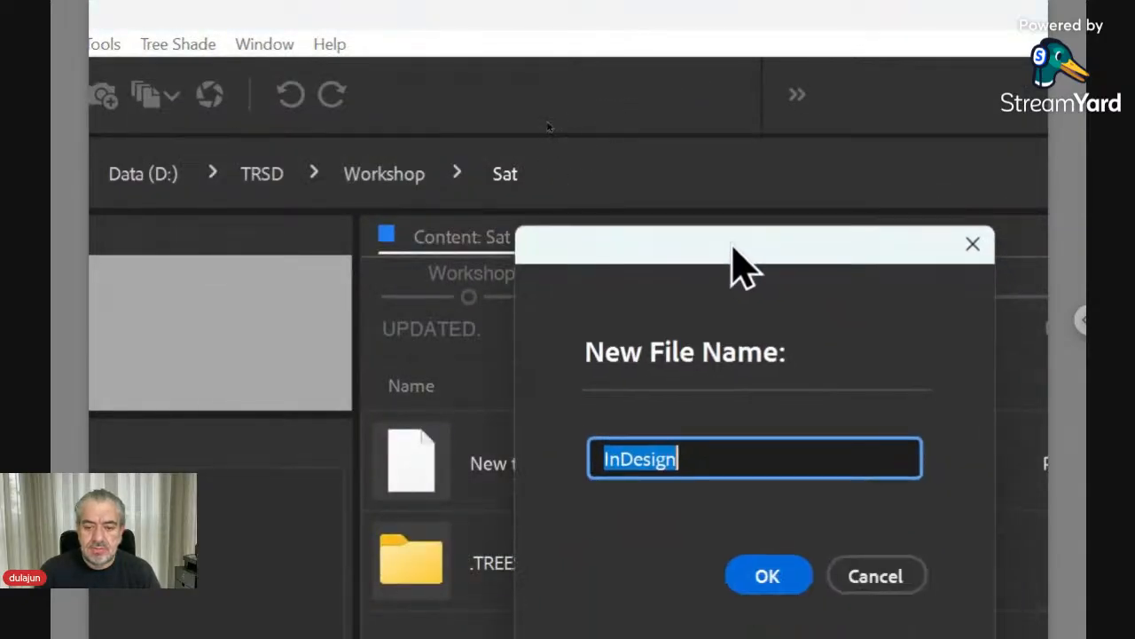
text(Layout)
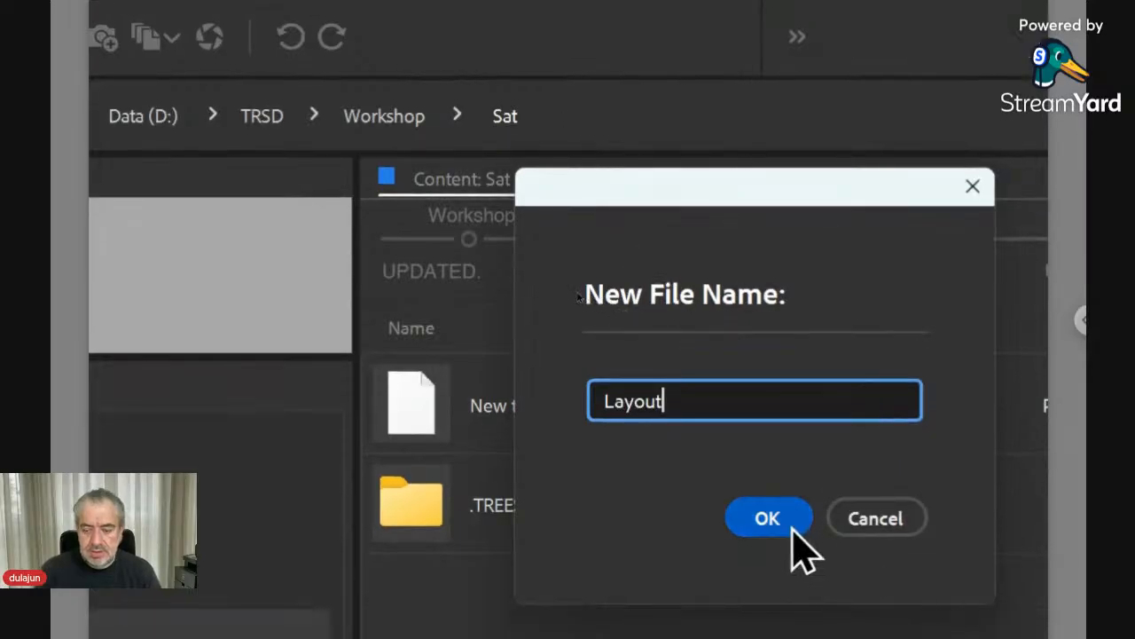
click(790, 530)
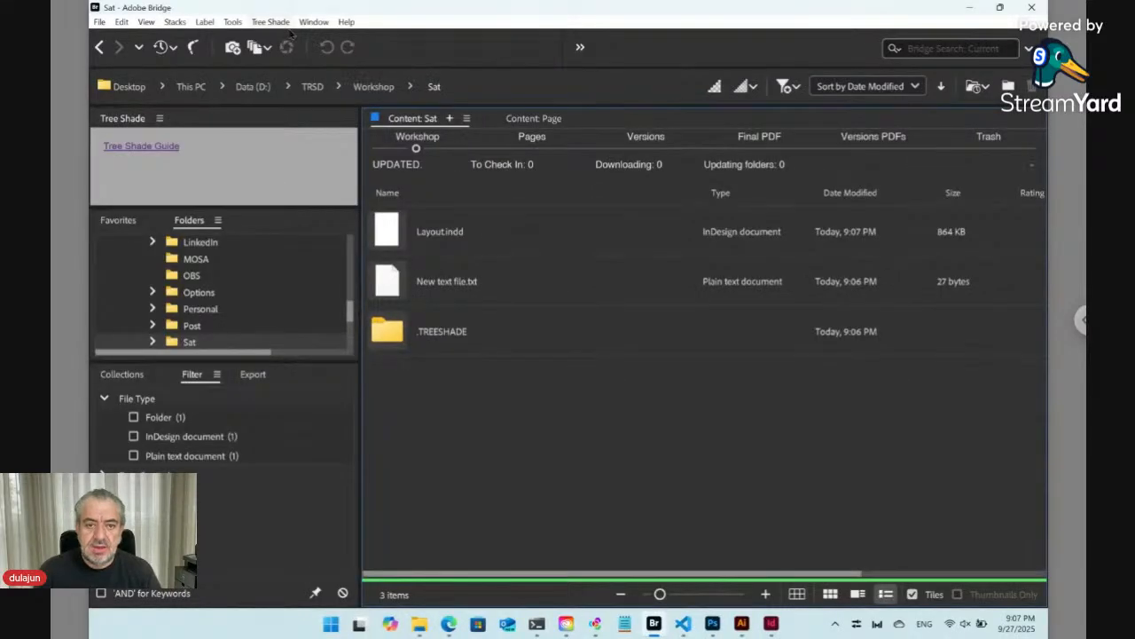
click(282, 22)
mouse_move(283, 39)
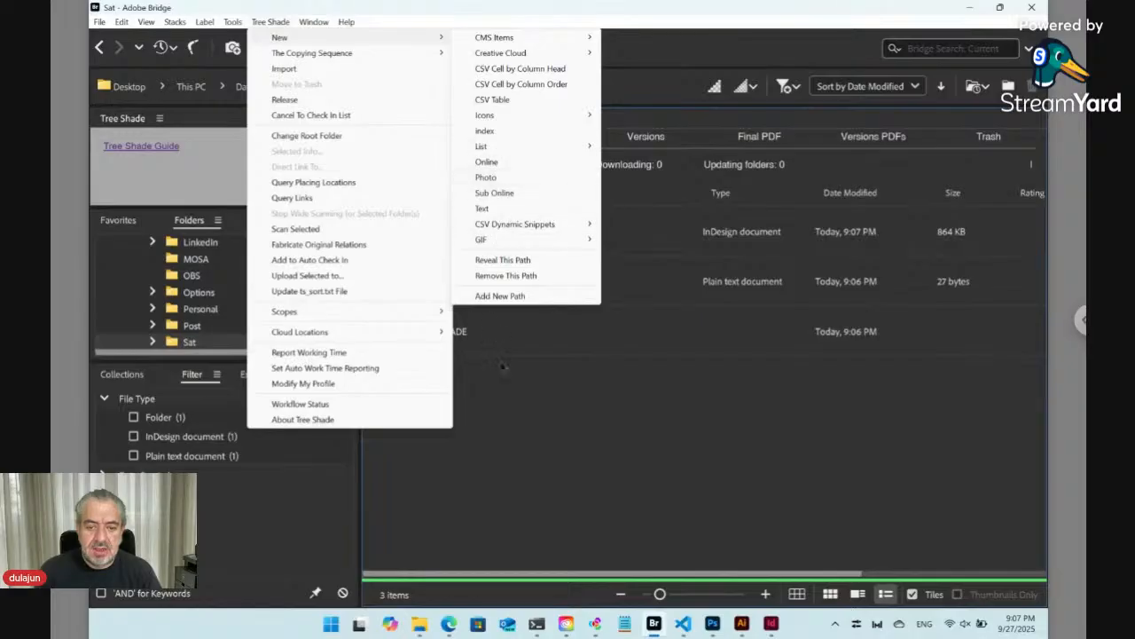
click(508, 392)
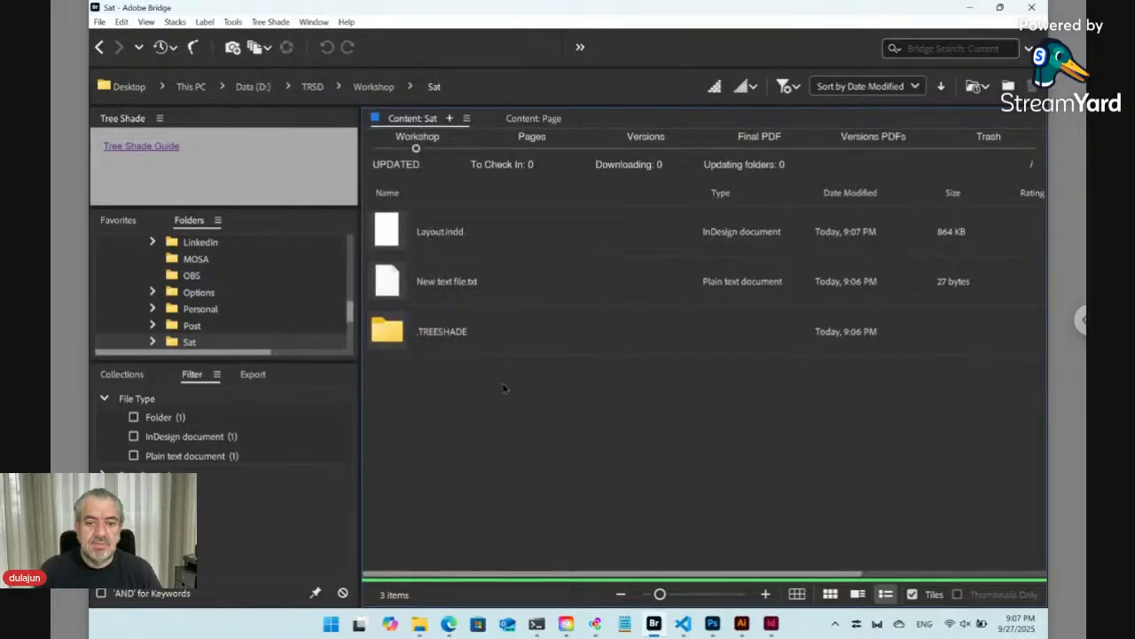
- Open Layout.indd in InDesign and close the Paragraph panel
click(390, 233)
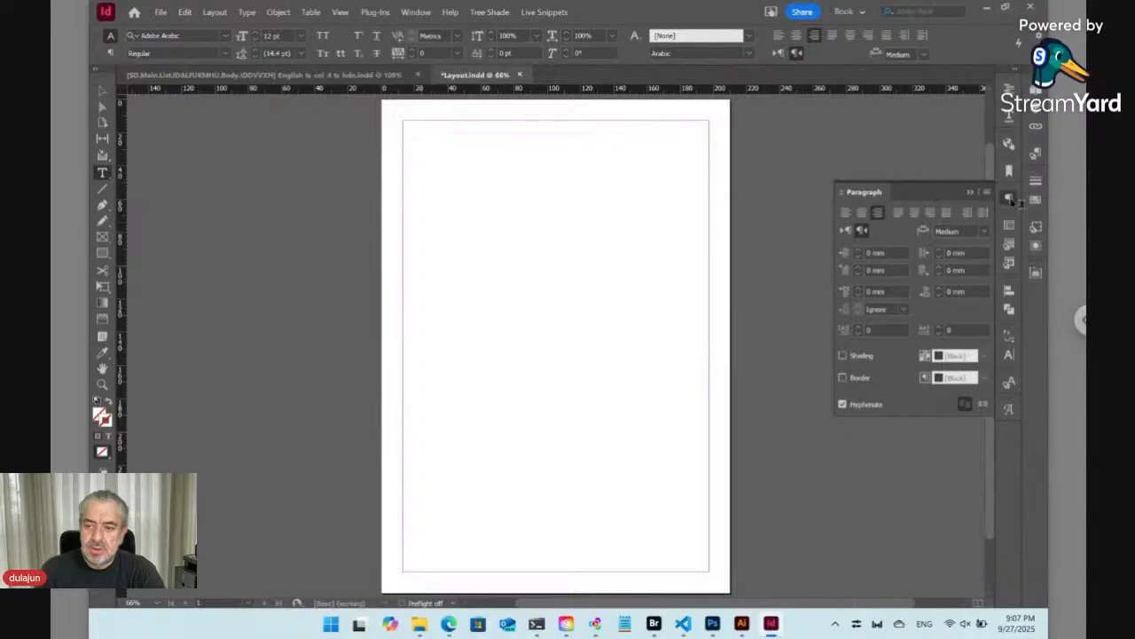
click(1010, 200)
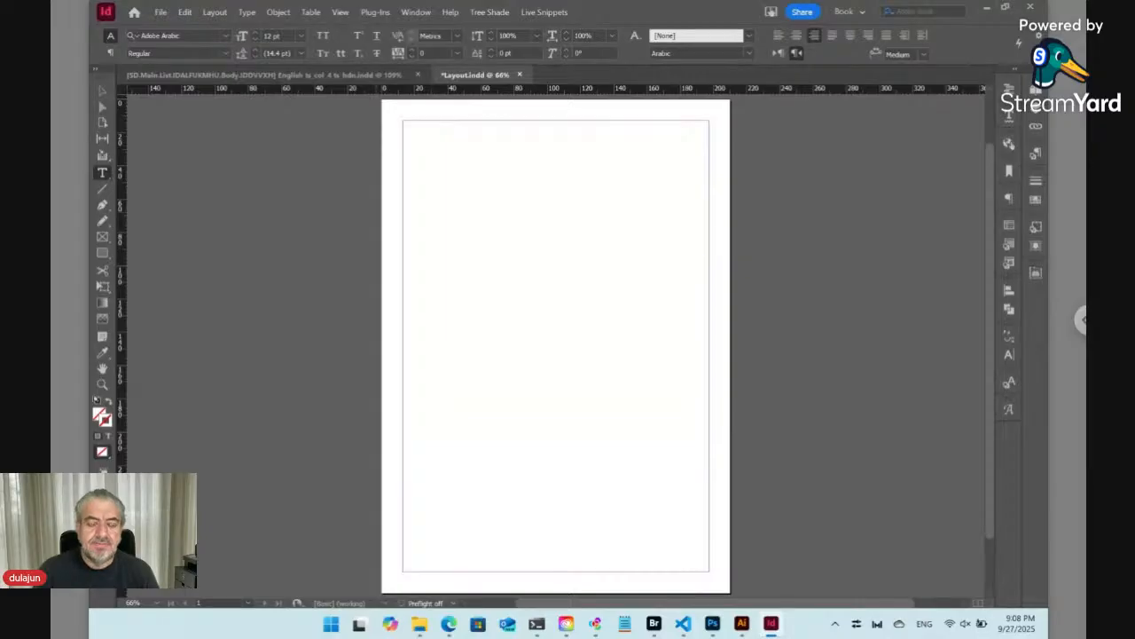
- Select the Auto Import Links option in InDesign's Tree Shade menu
click(493, 13)
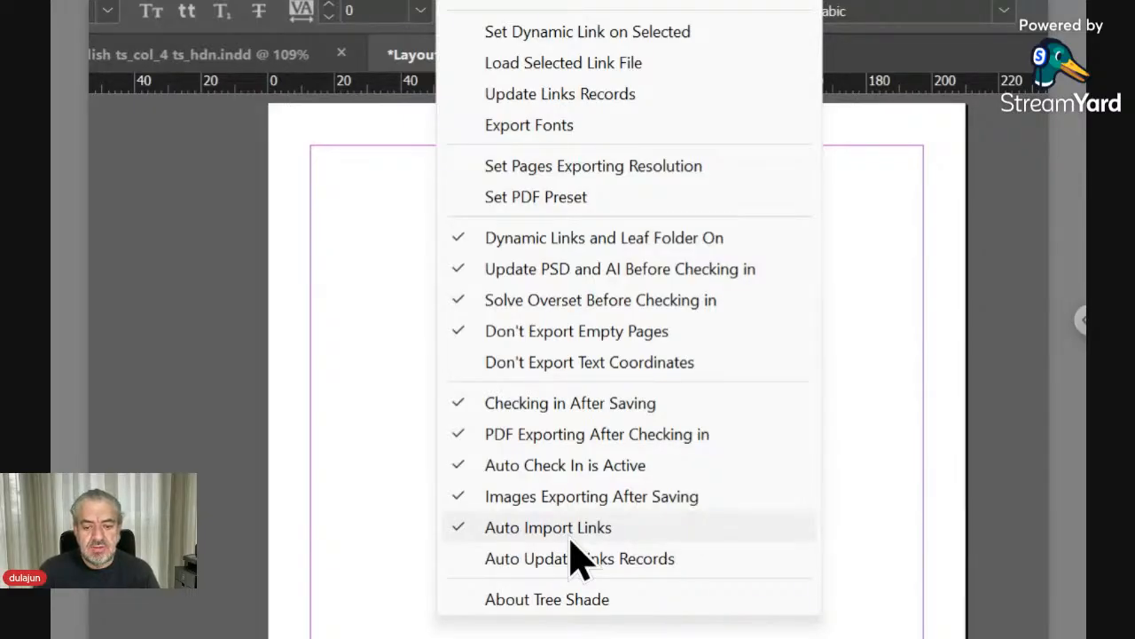
click(570, 532)
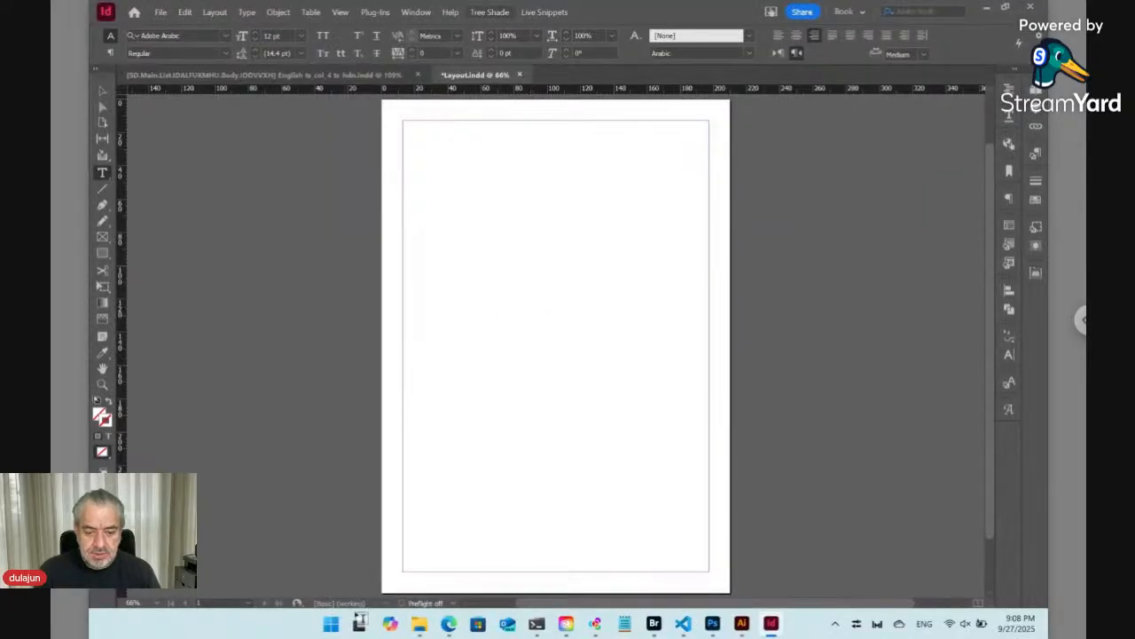
- Drag the img_vernazza photo from the Downloads folder onto the Layout page
mouse_move(420, 626)
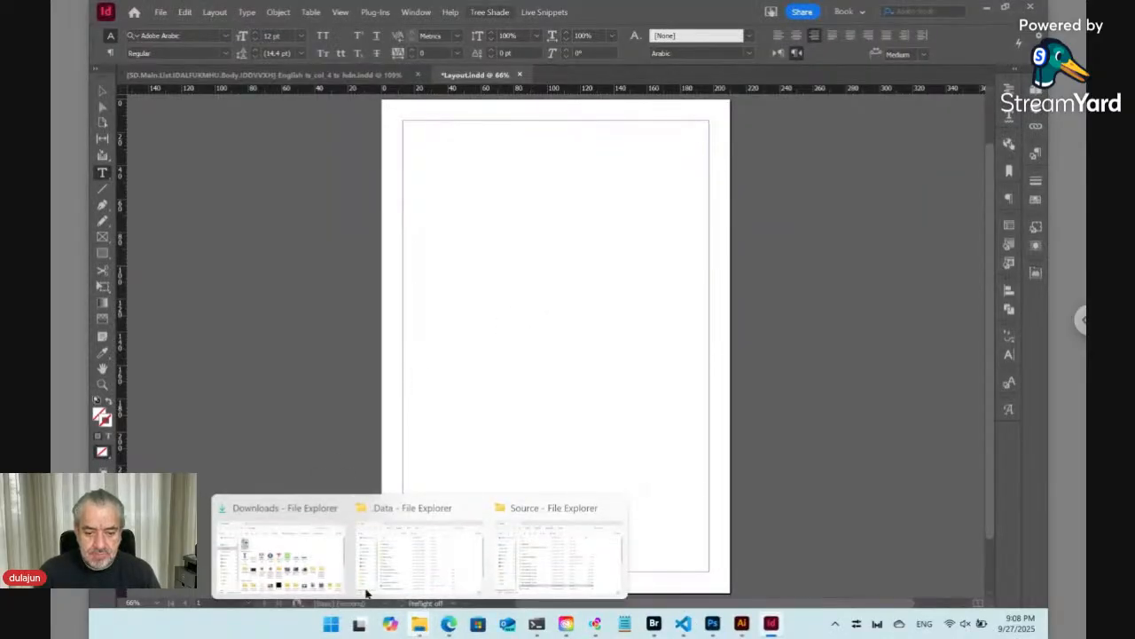
click(323, 557)
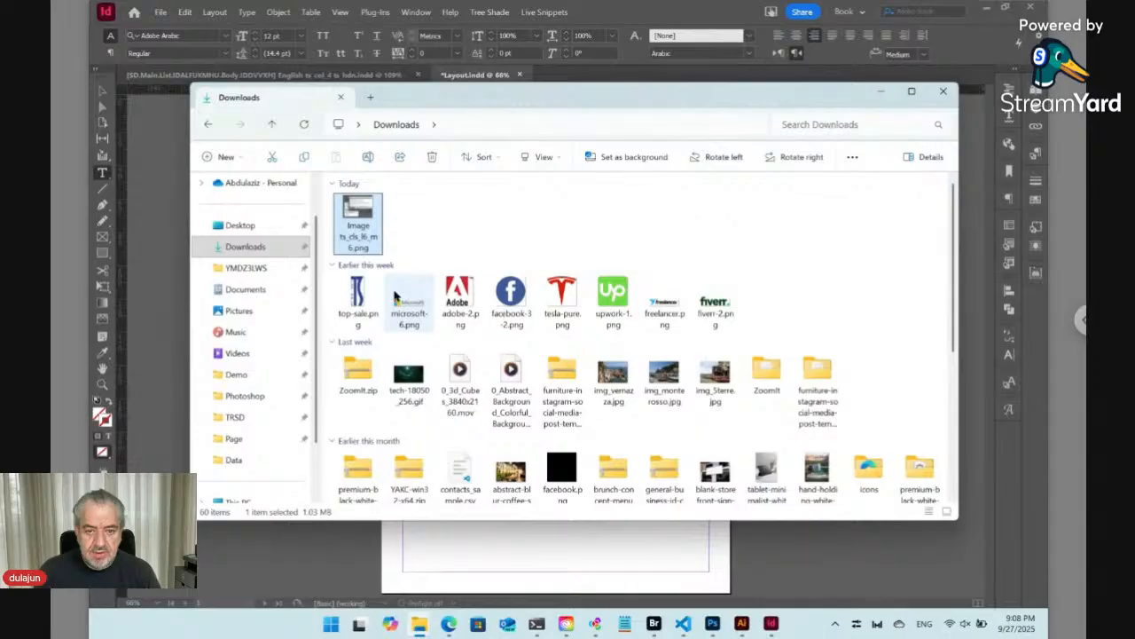
click(618, 379)
drag(619, 379, 683, 392)
key(alt+Tab)
key(alt+Tab)
key(alt+Tab)
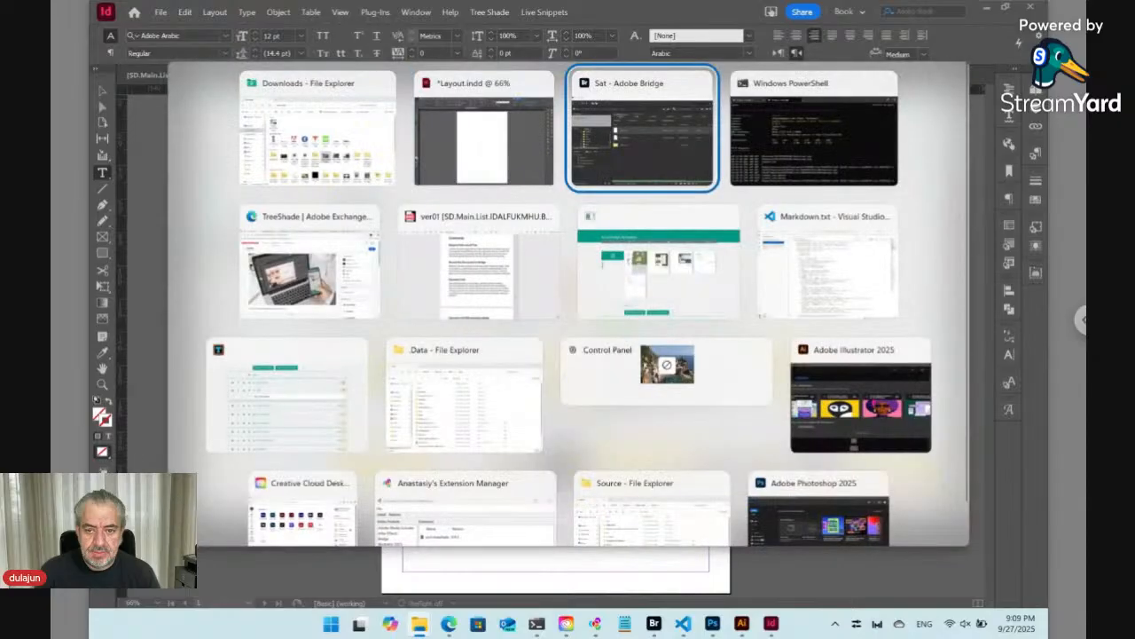
key(alt+shift+Tab)
drag(608, 362, 603, 403)
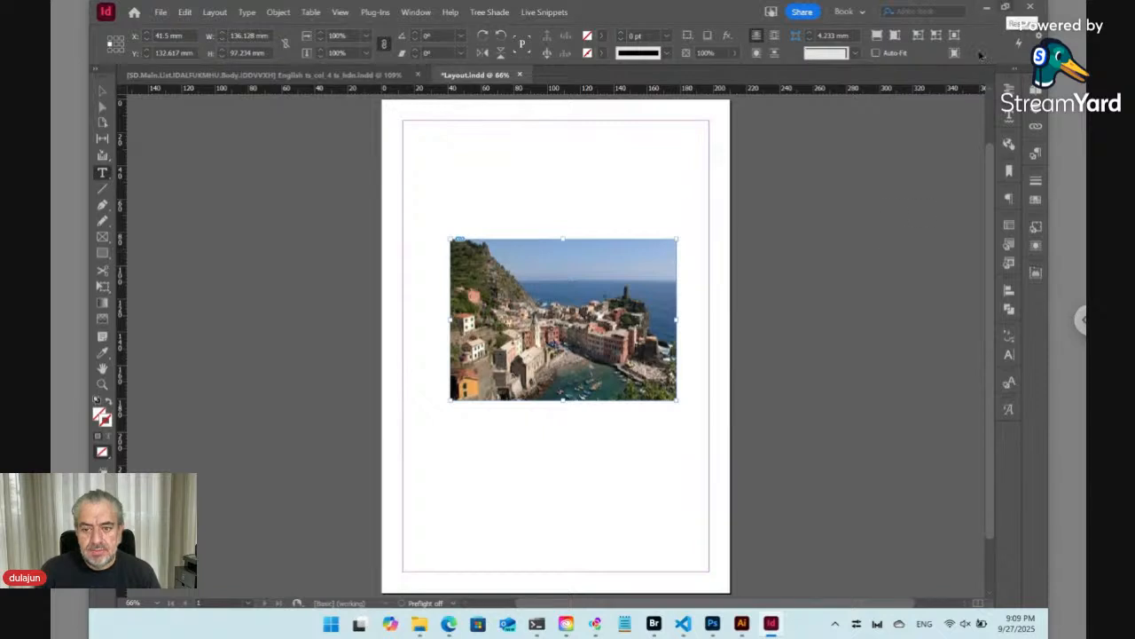
- Arrange InDesign and Bridge side by side and open the Links folder inside Sat in Bridge
click(653, 623)
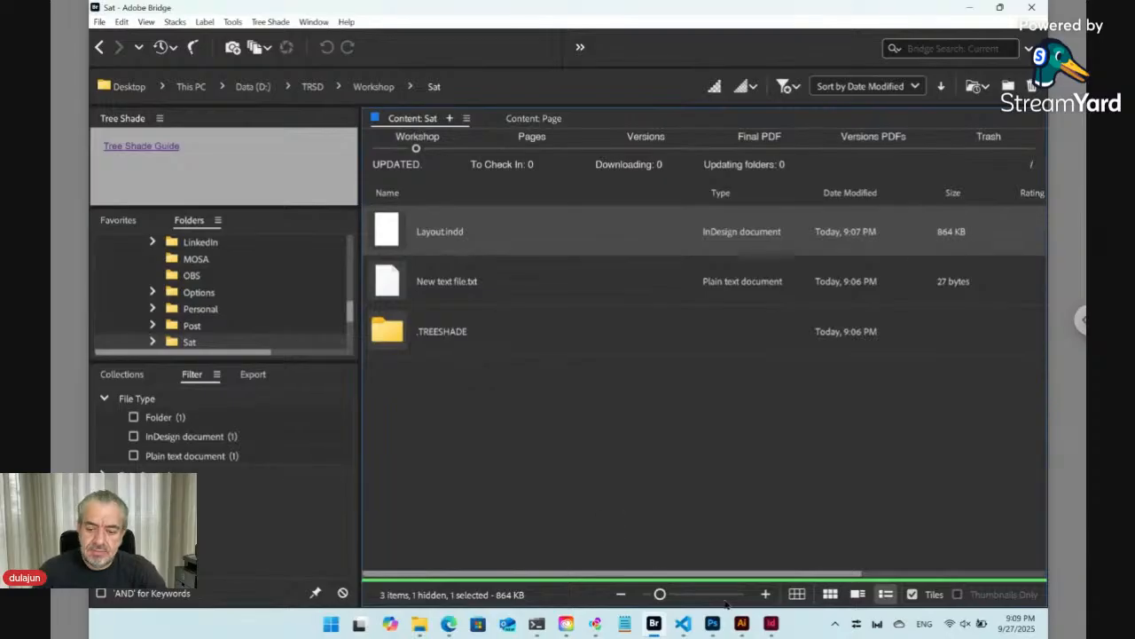
click(772, 625)
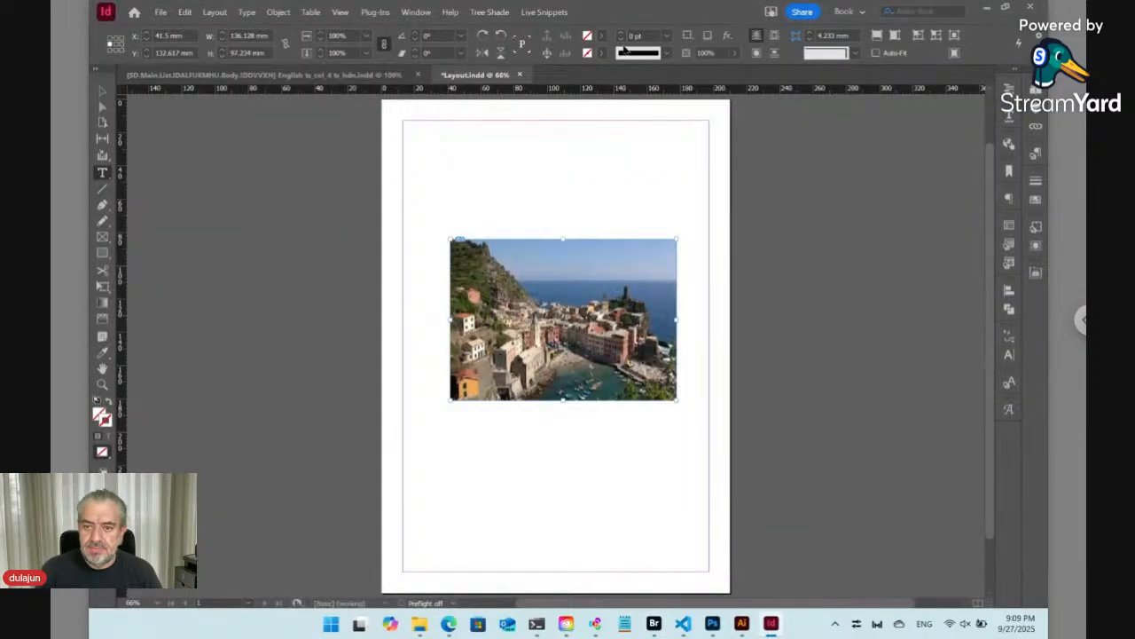
drag(639, 12, 427, 71)
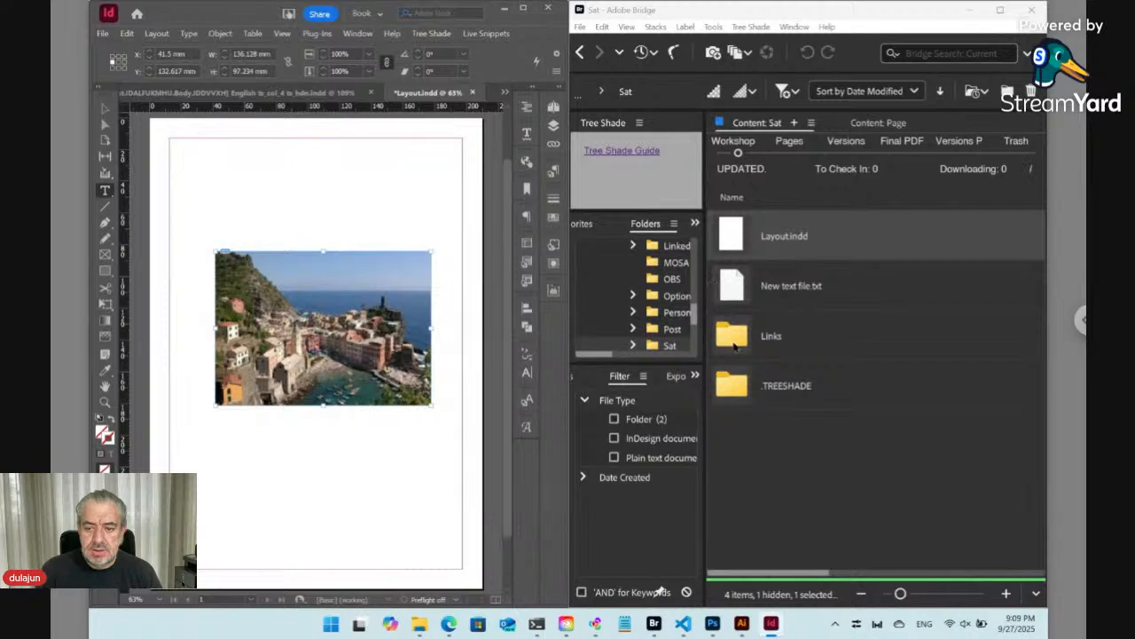
double_click(738, 344)
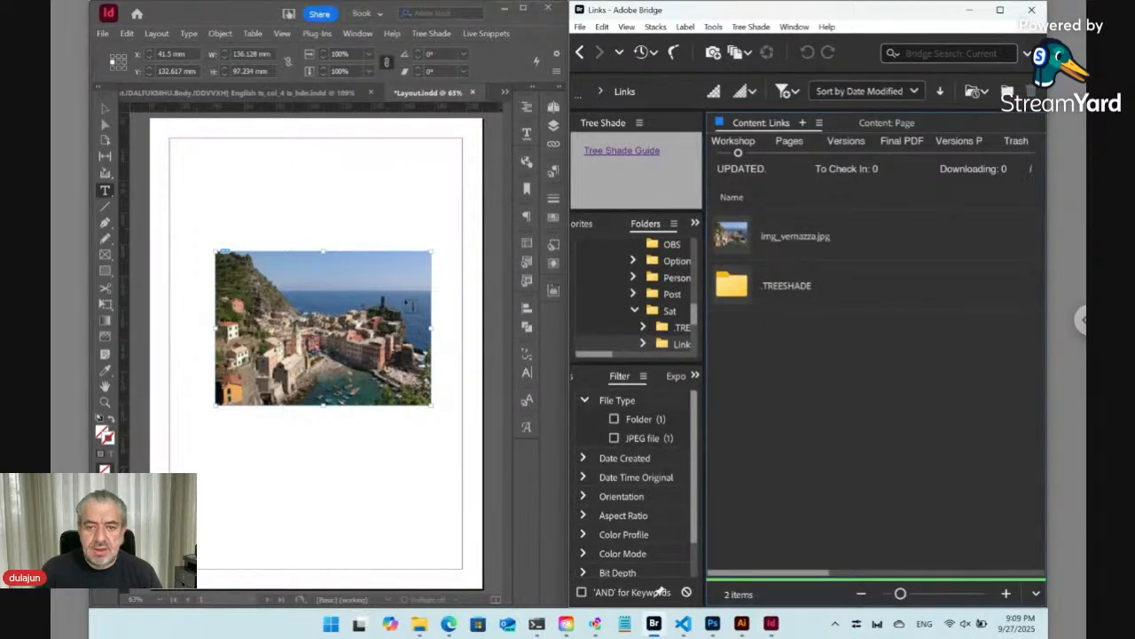
- Check the placed image's entry in InDesign's Links panel
click(553, 145)
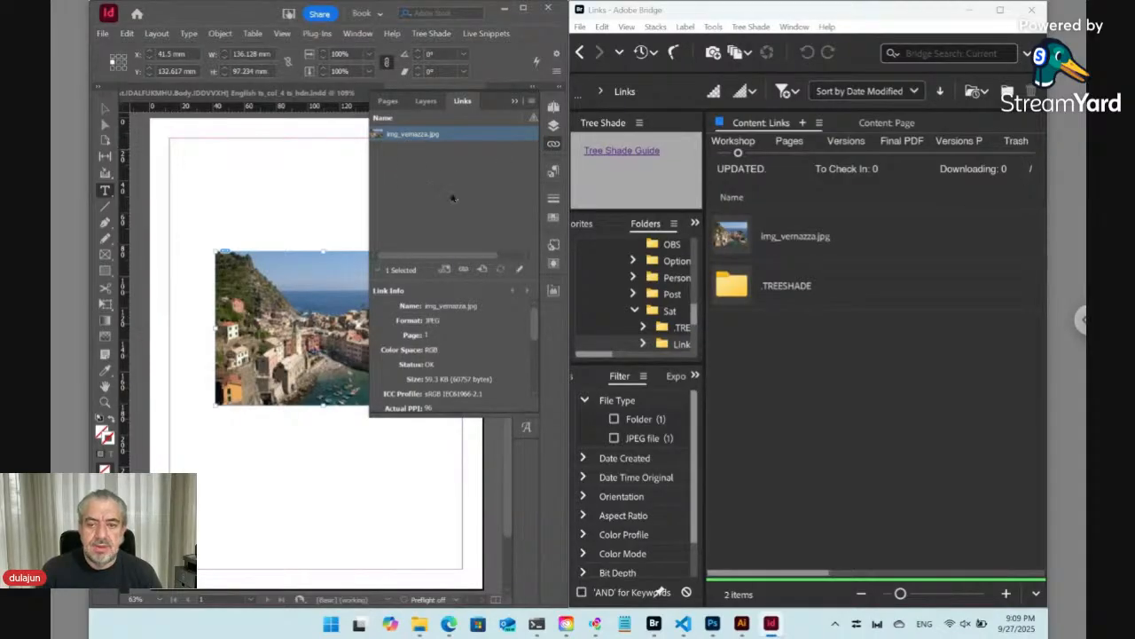
click(761, 368)
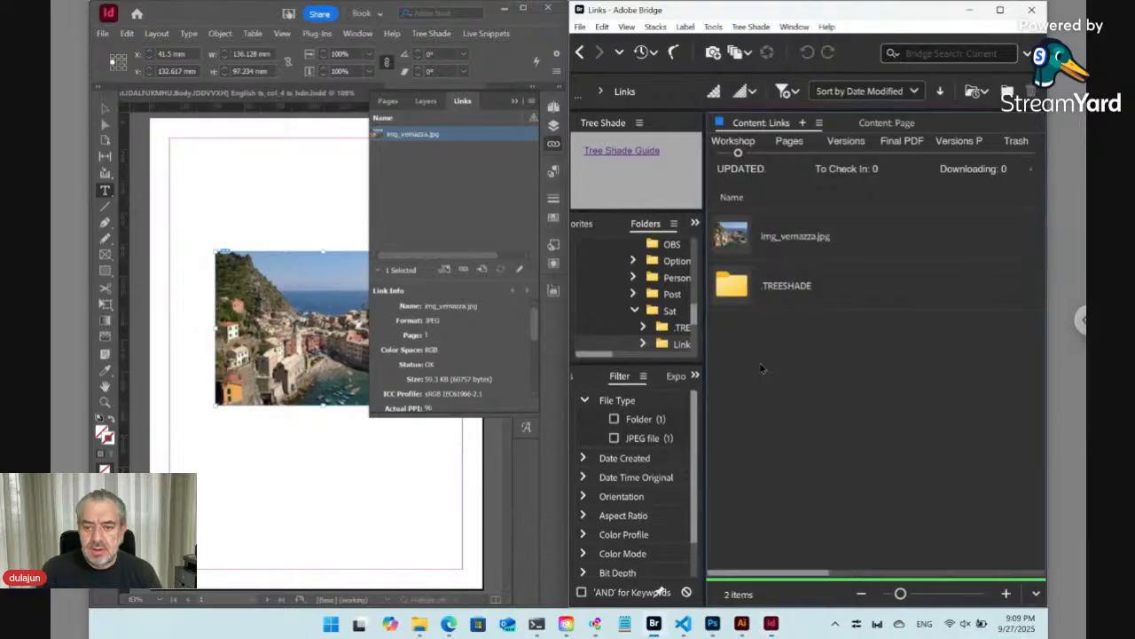
click(554, 145)
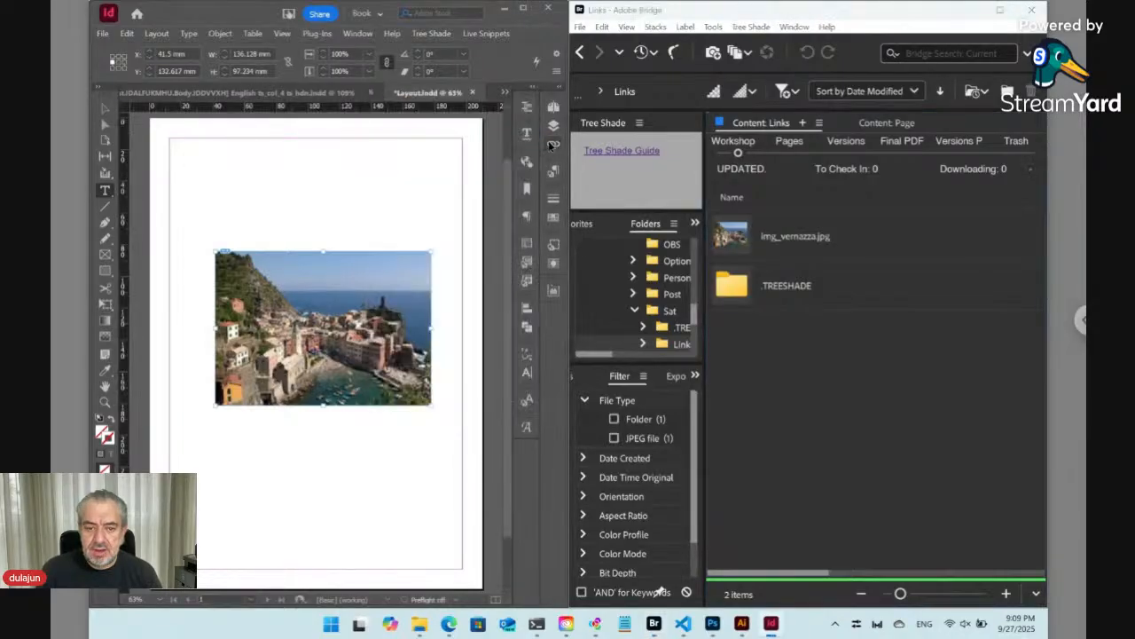
- Rename img_vernazza.jpg in the Links folder to Mountains Near the Sea.jpg
click(795, 242)
click(794, 238)
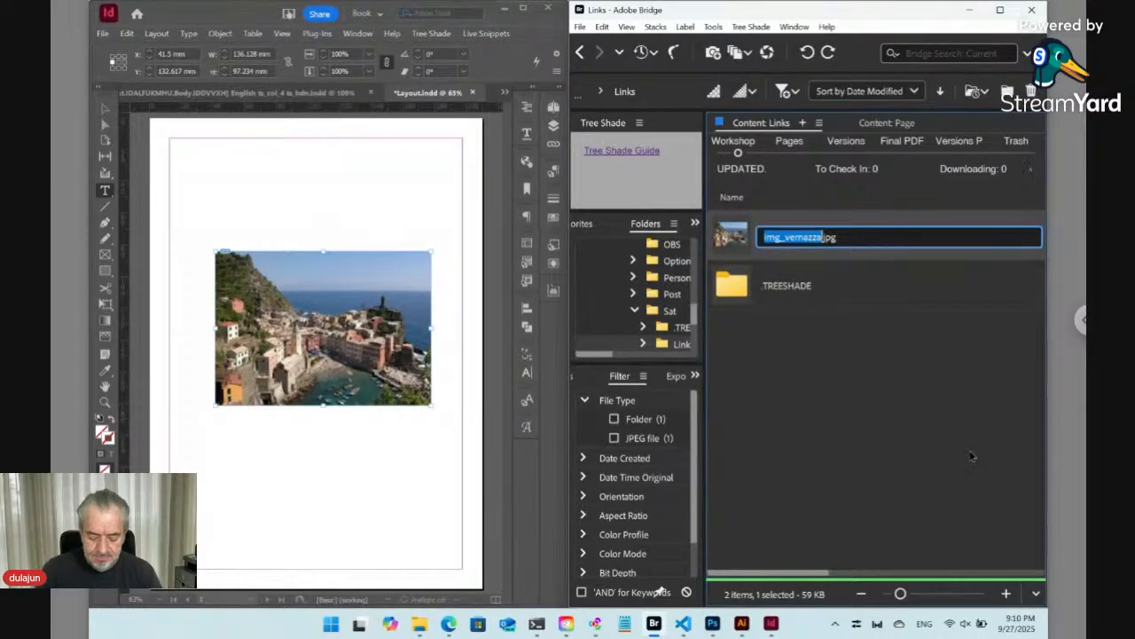
text(Moun)
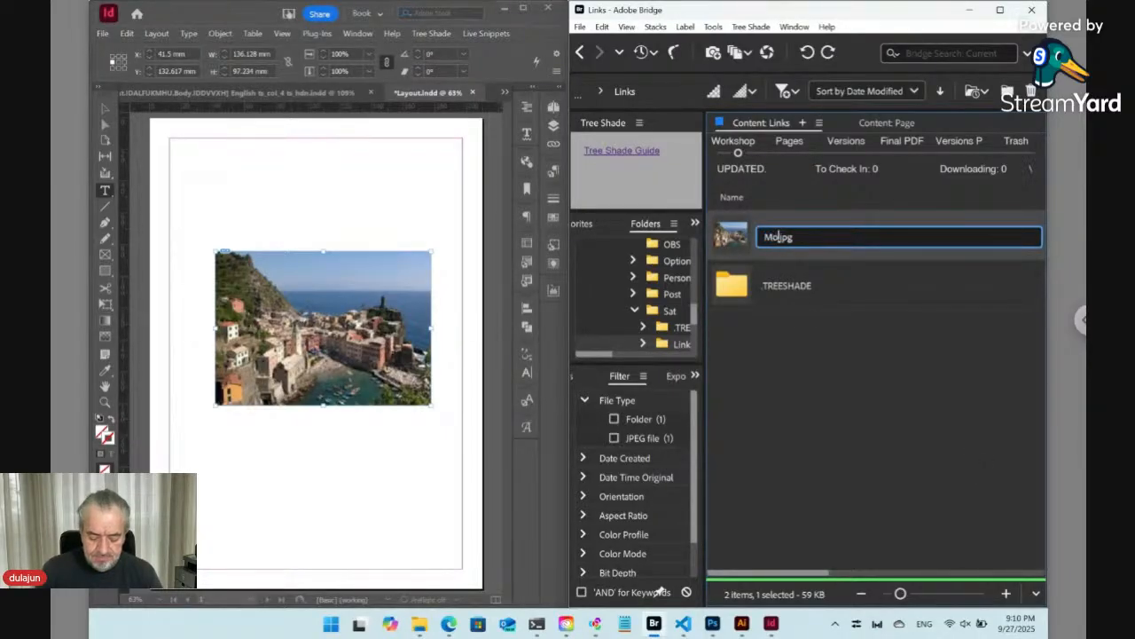
text(tains)
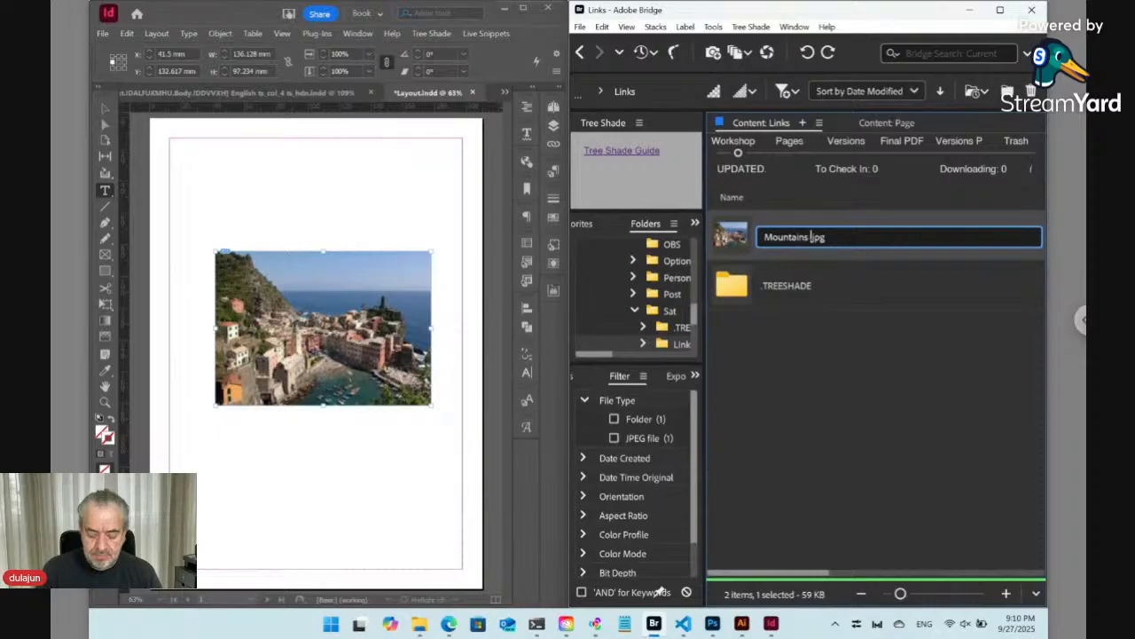
text( Near th)
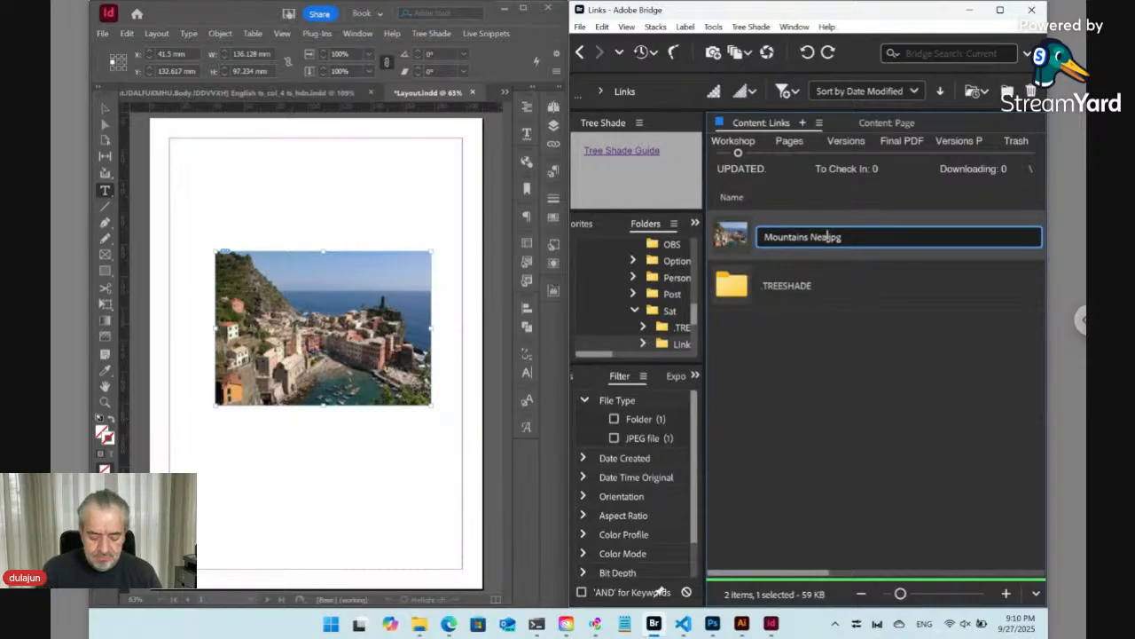
text(e Sea)
key(Return)
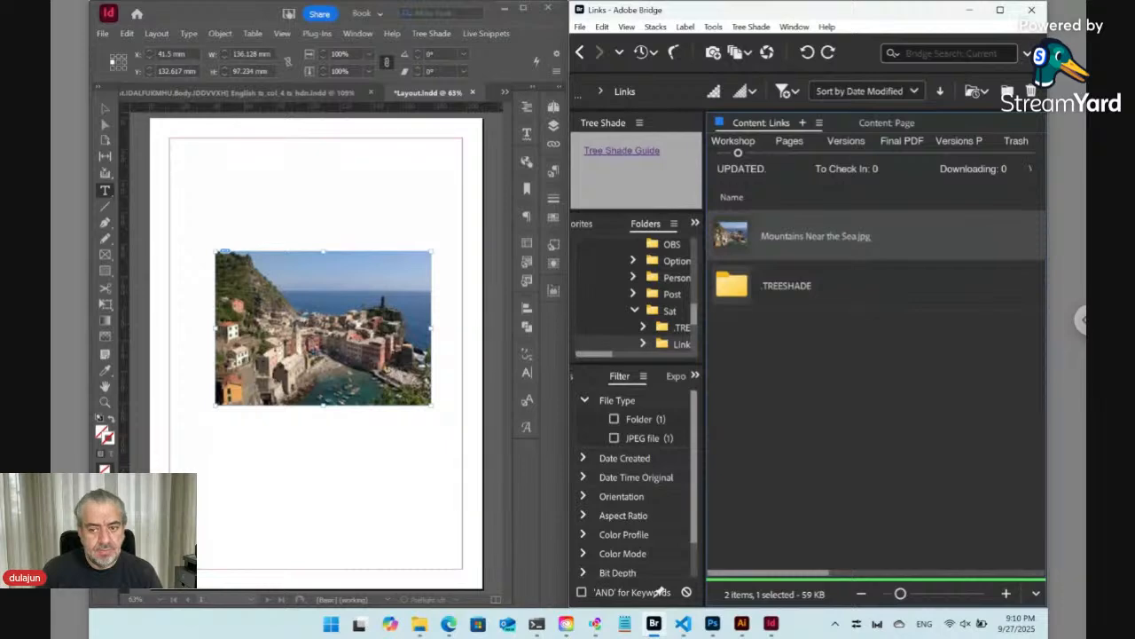
- Check the image's link name in InDesign's Links panel
click(554, 143)
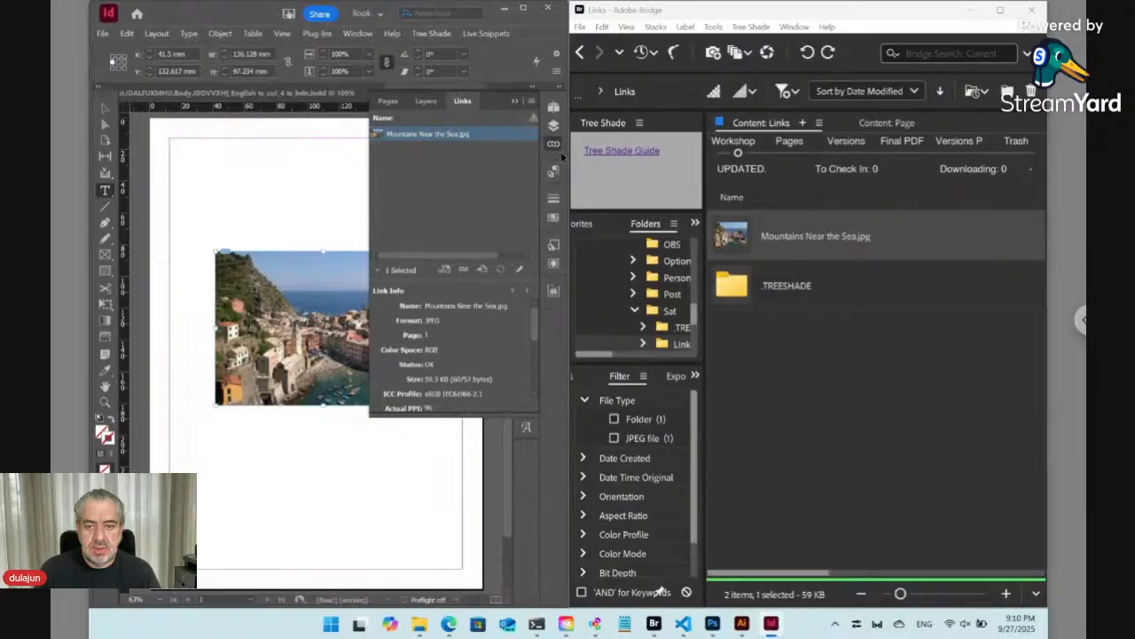
click(554, 143)
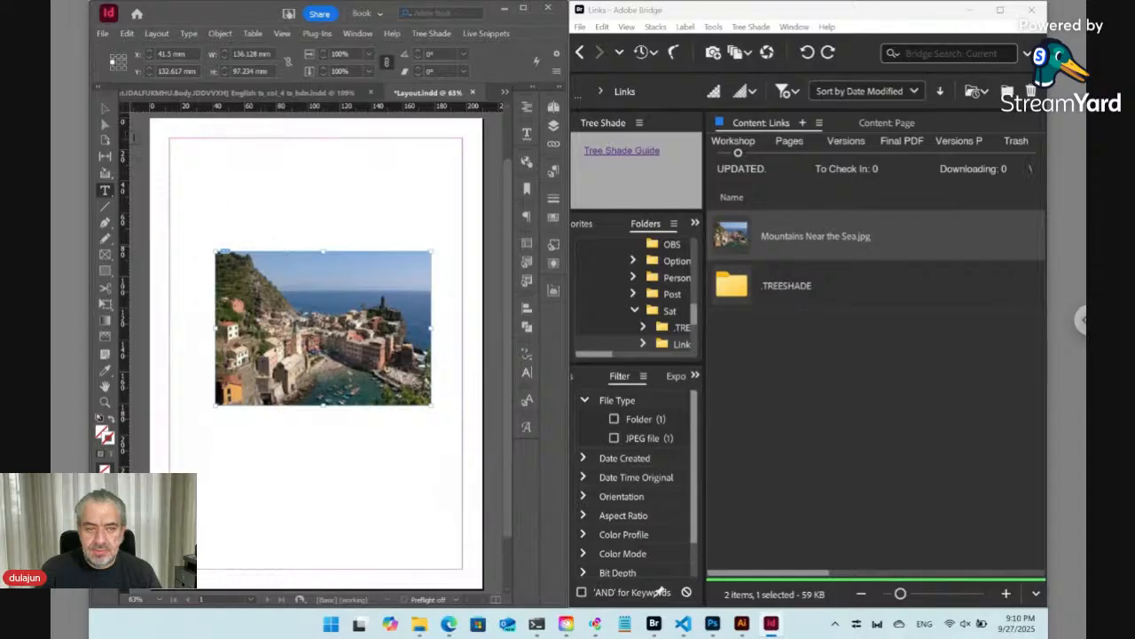
- Zoom out and set the document page size to 180 × 180 mm in Document Setup
key(v)
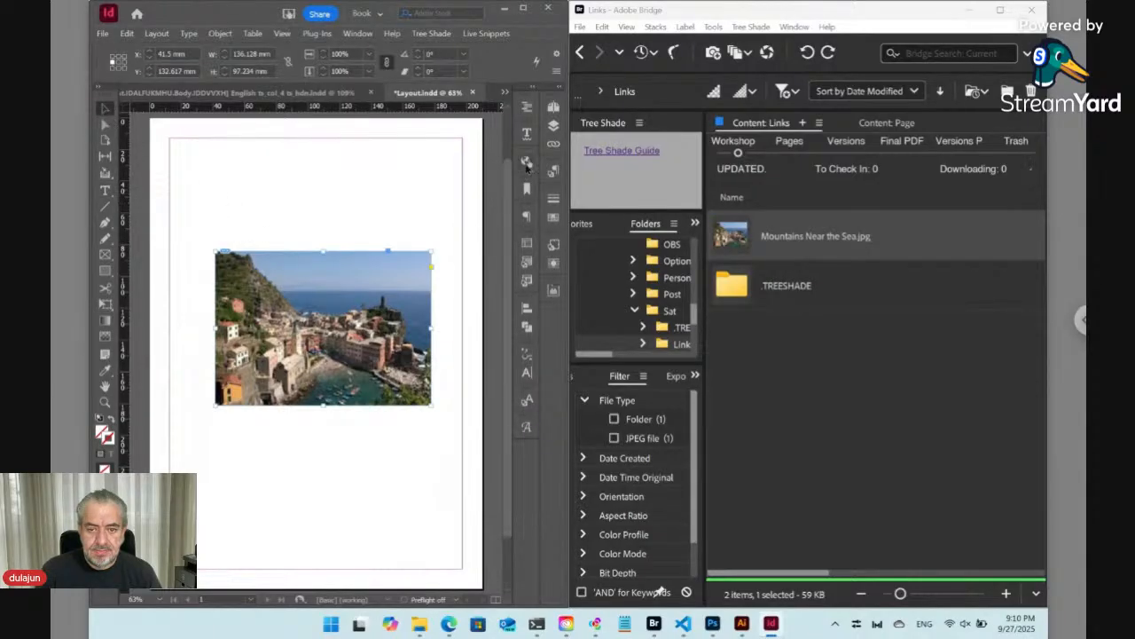
key(ctrl+minus)
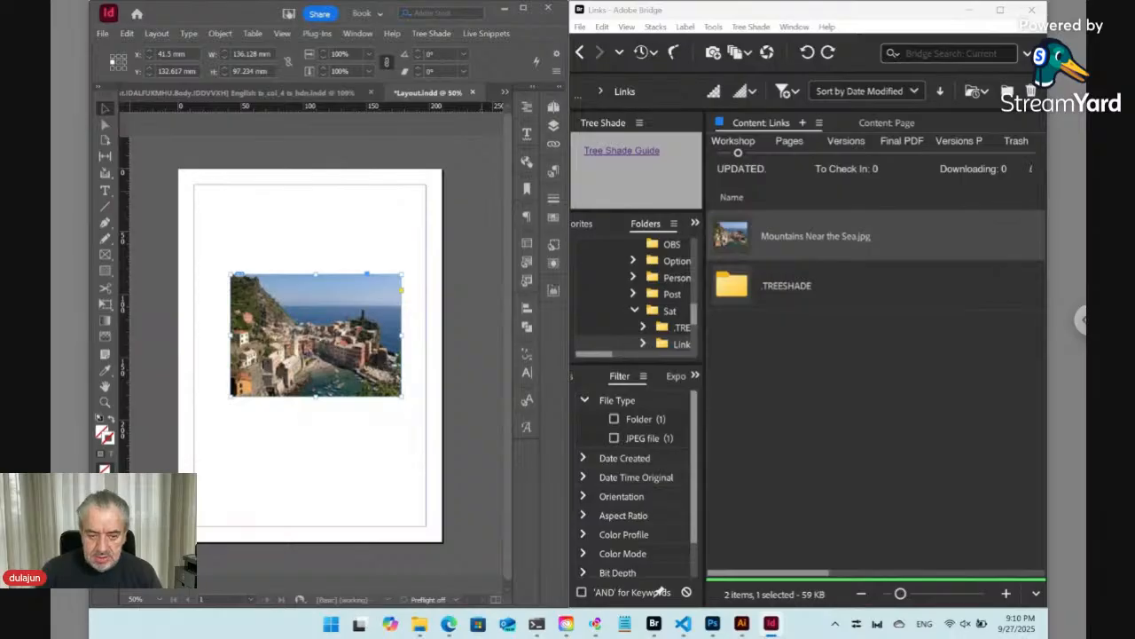
key(ctrl+alt+p)
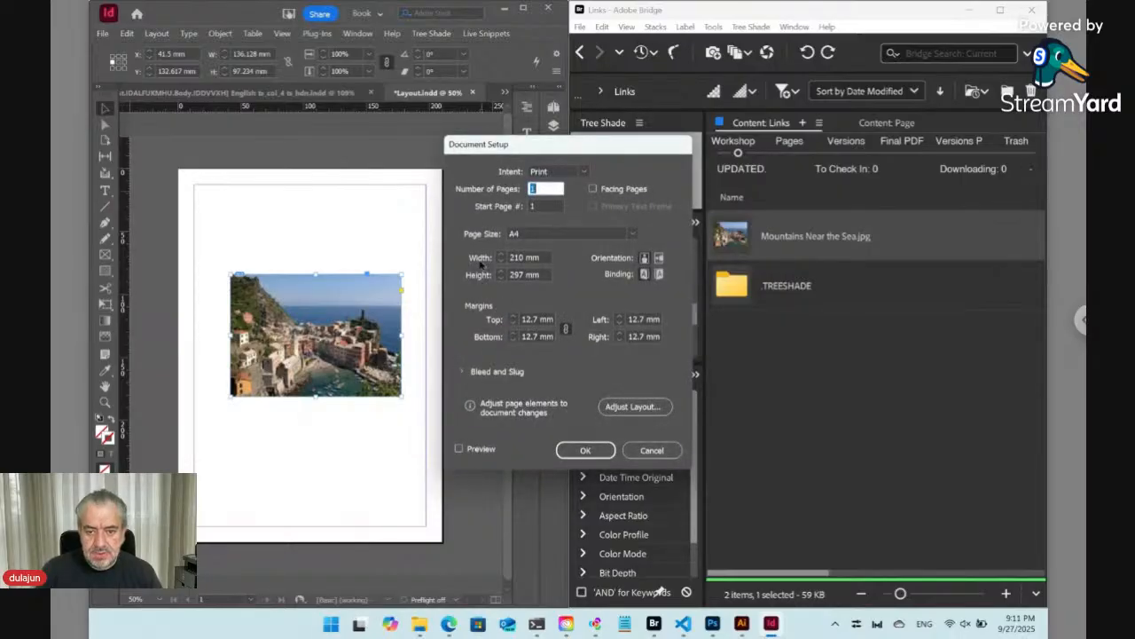
click(482, 260)
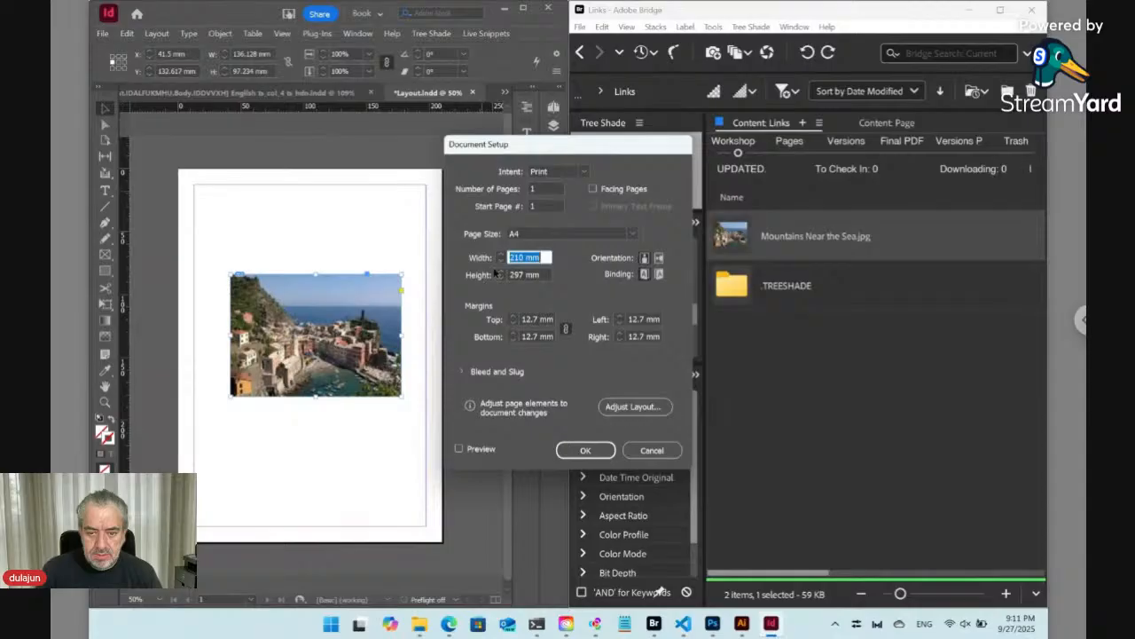
click(499, 261)
key(Tab)
text(180)
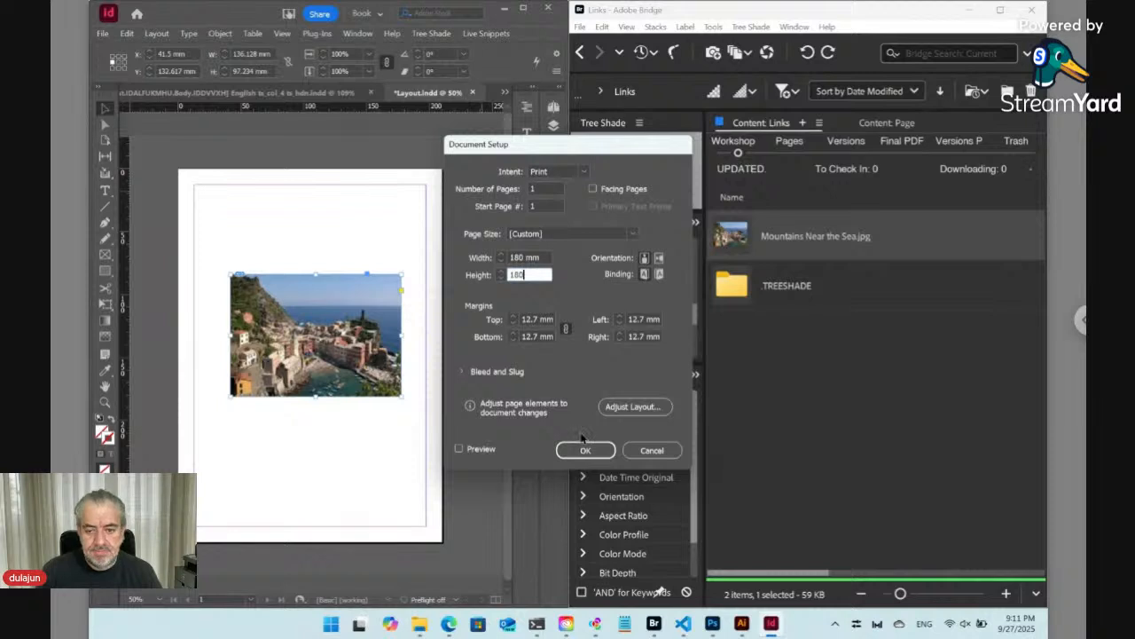
click(600, 454)
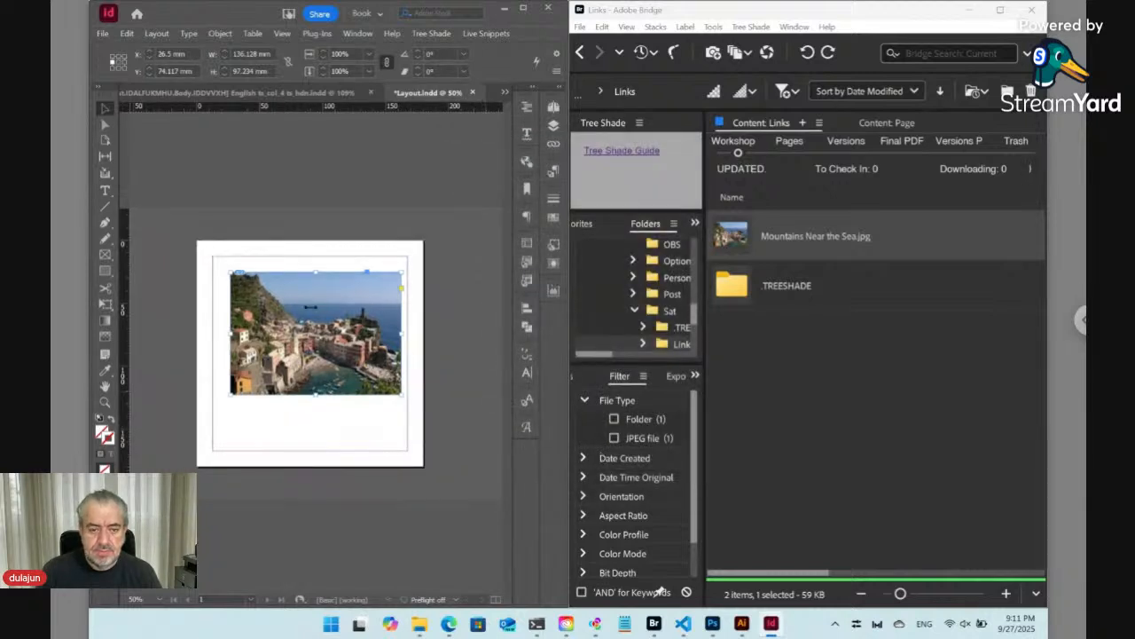
- Open the Pages panel, move the image onto the A-Parent page and nudge it into place
click(552, 106)
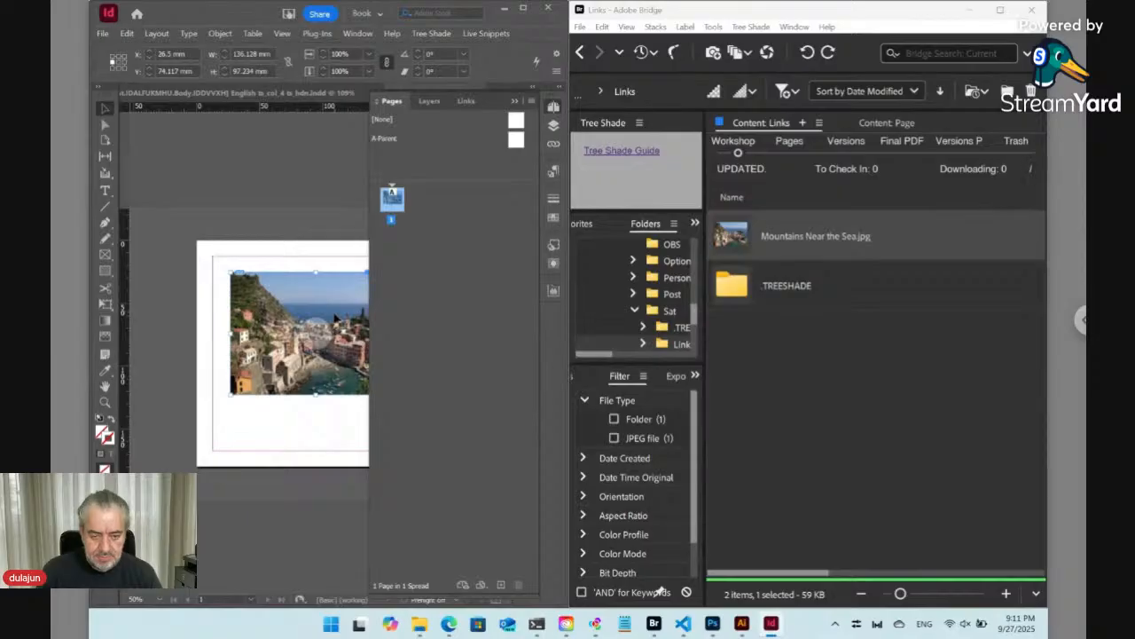
key(Delete)
double_click(517, 139)
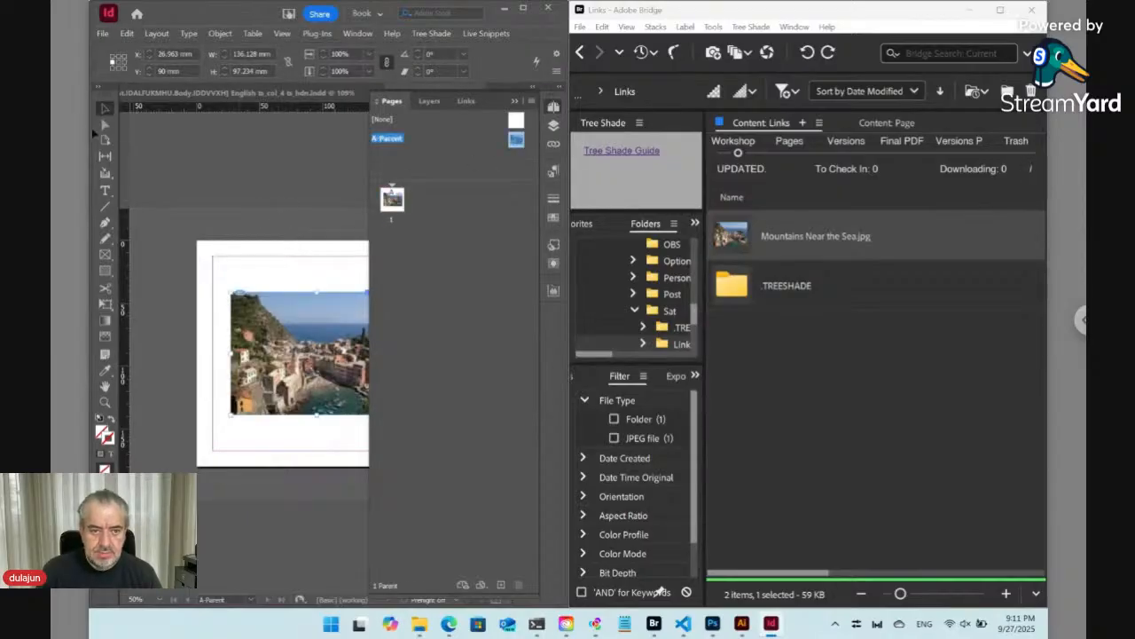
drag(304, 325, 300, 316)
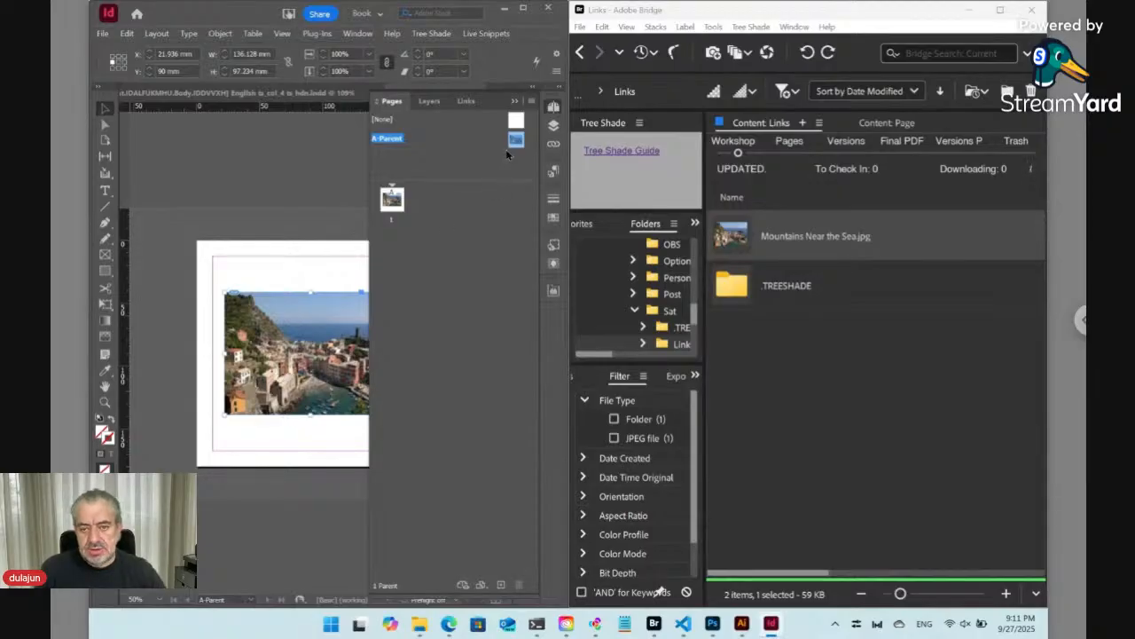
- Open Tree Shade's Set Dynamic Link on Selected and replace <SP>/<LN> in the phrase with the <Page_Num> tag
click(439, 35)
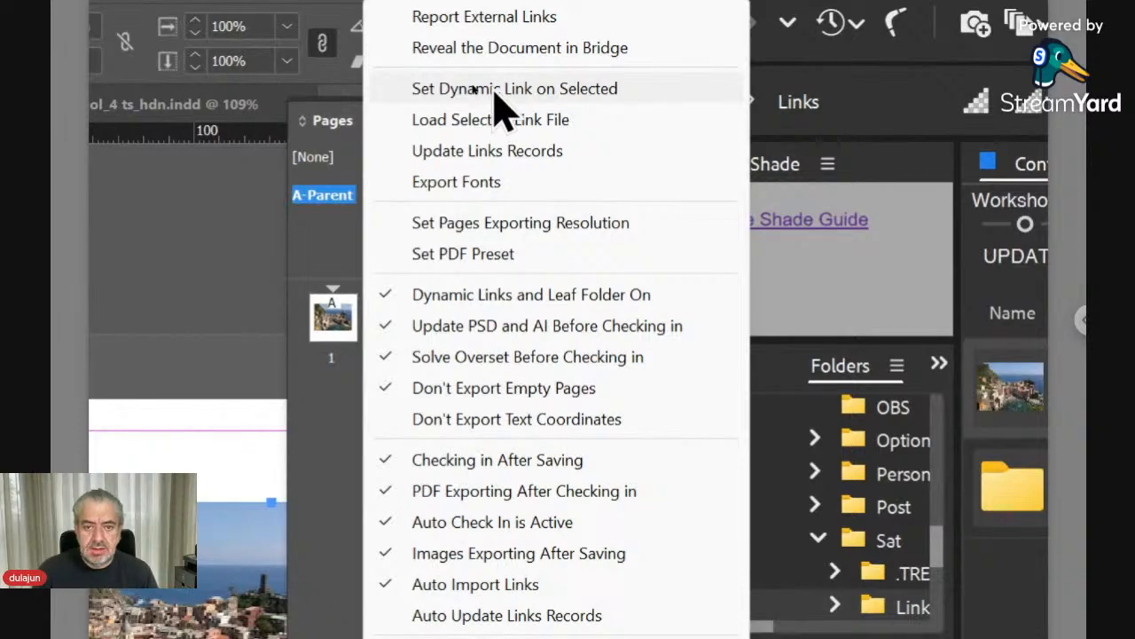
click(495, 88)
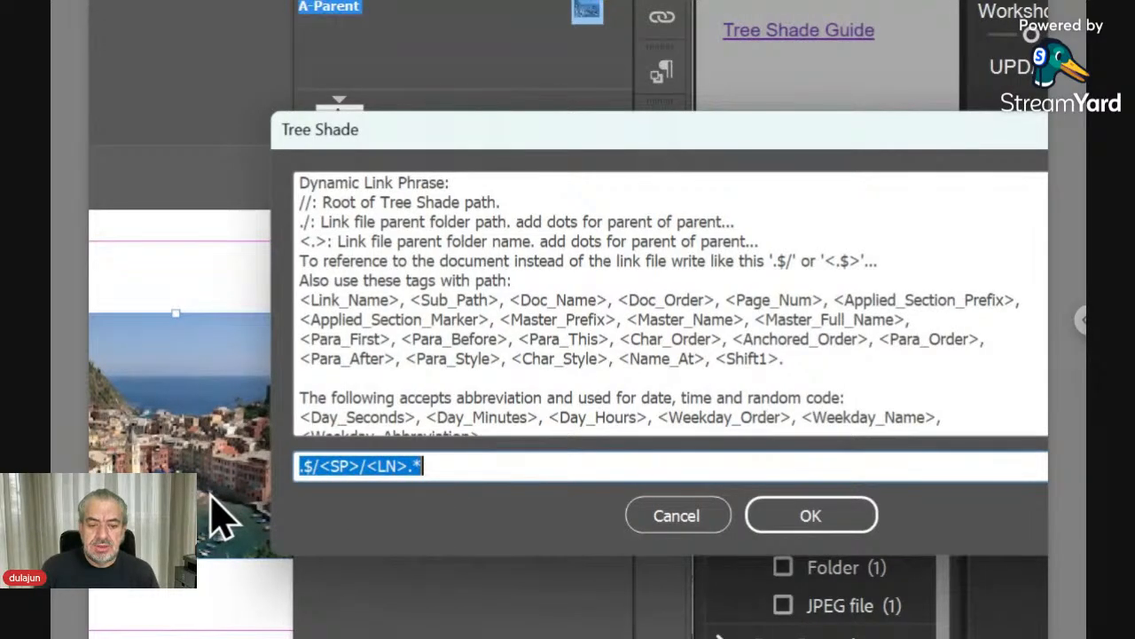
key(Left)
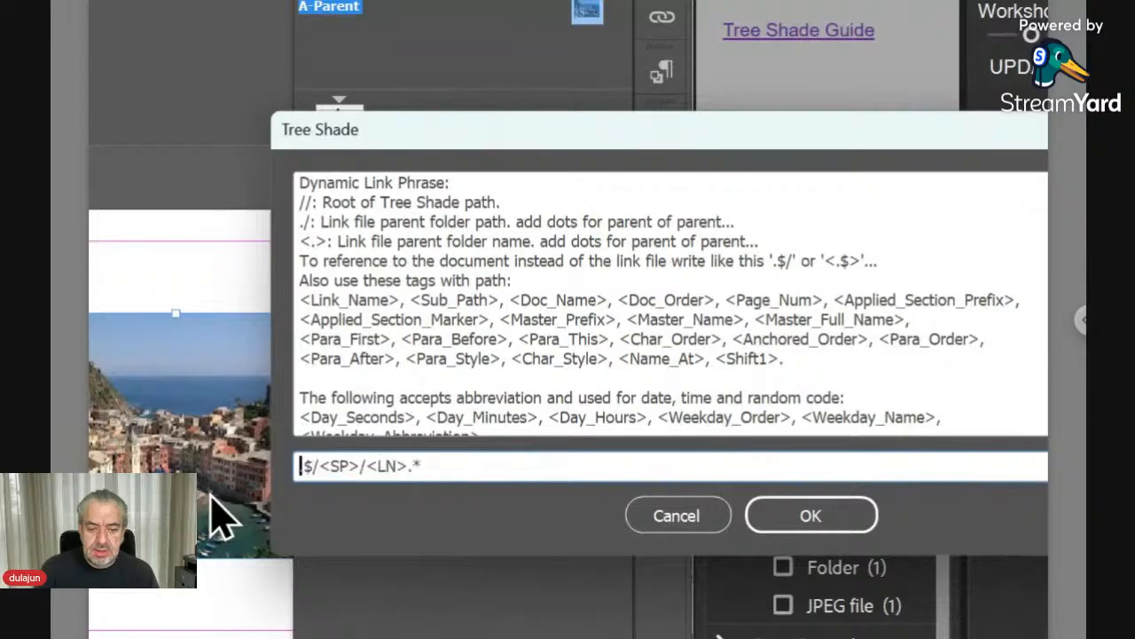
key(Right)
key(Right)
key(Right)
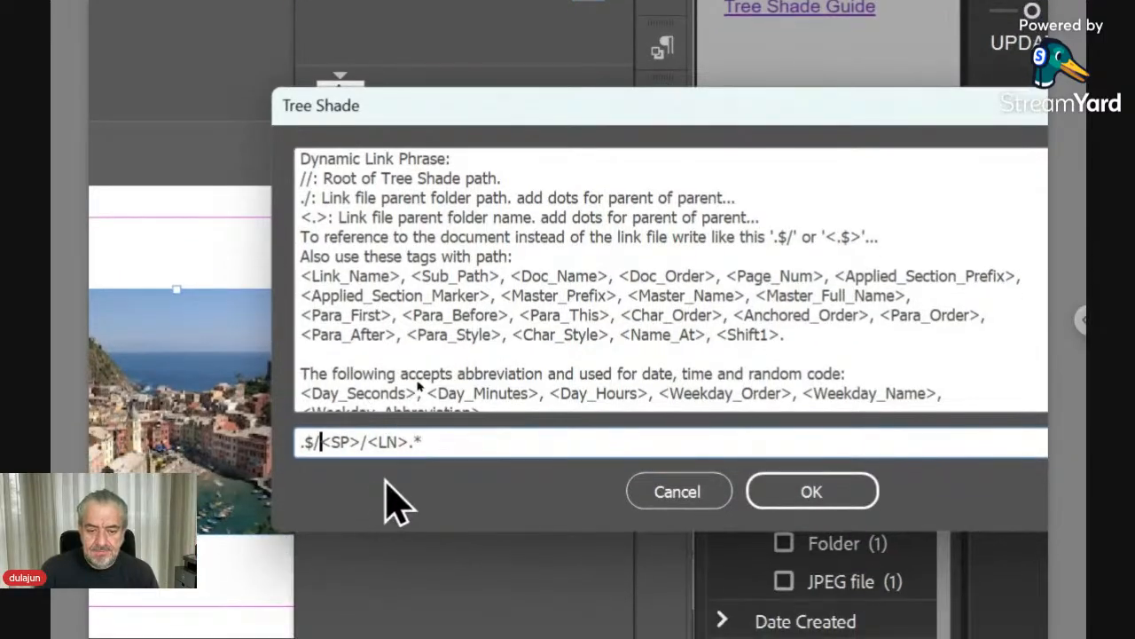
shift+click(407, 443)
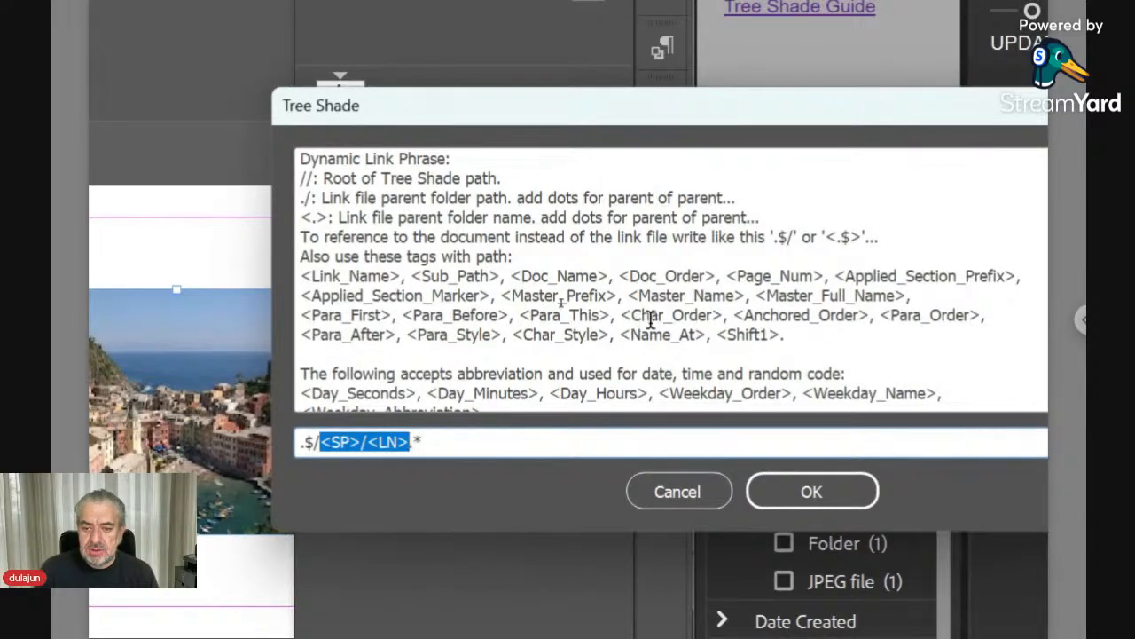
drag(728, 275, 823, 276)
key(ctrl+c)
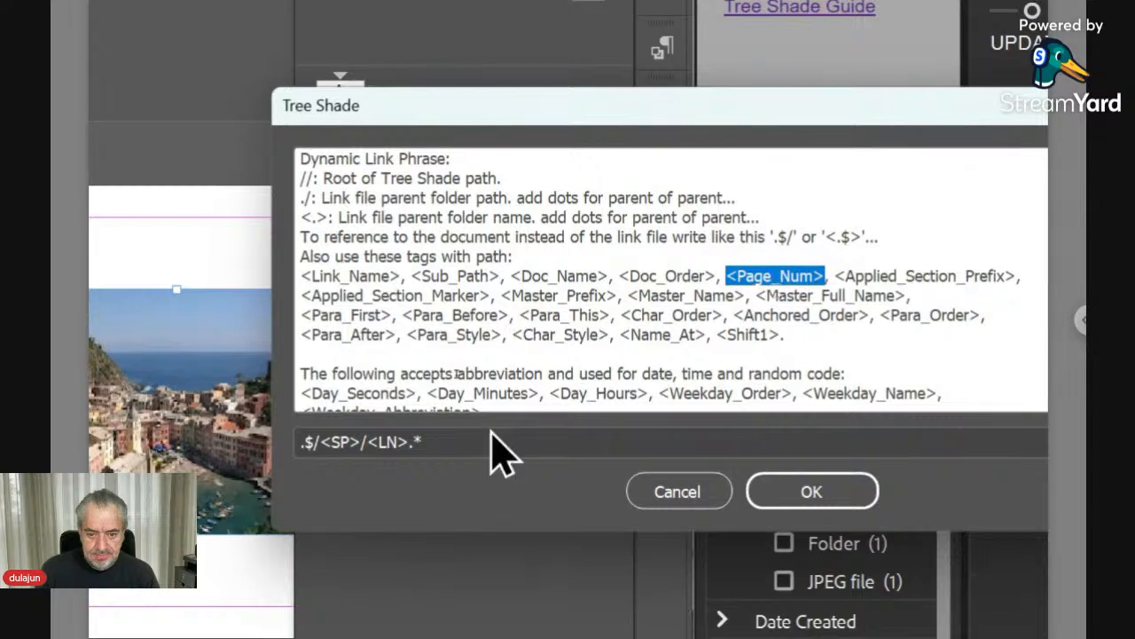
click(400, 445)
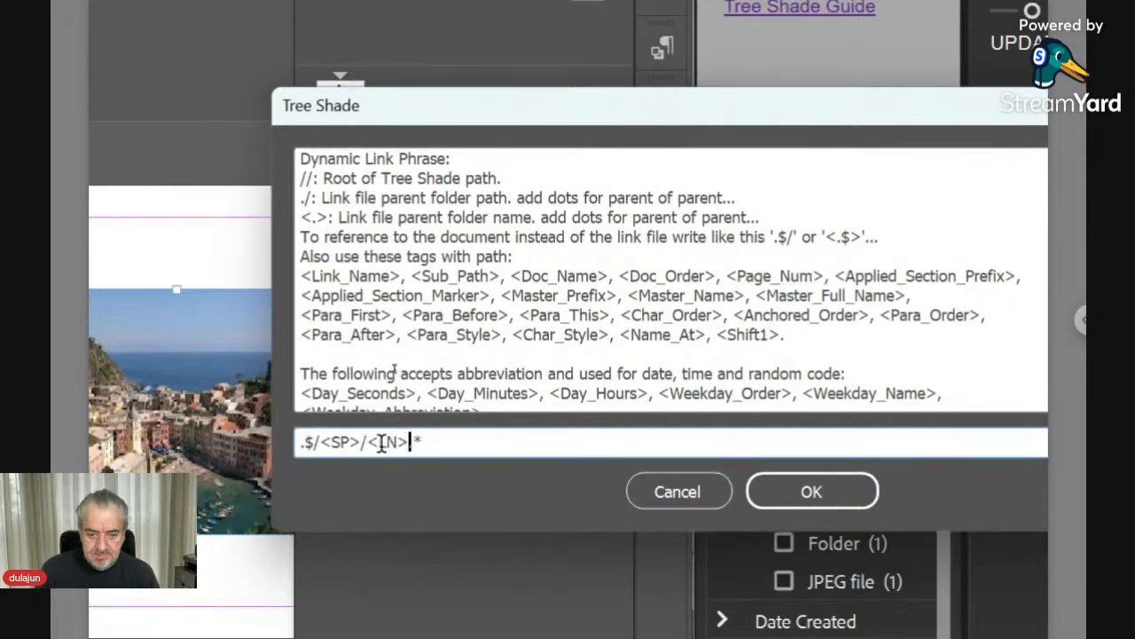
shift+click(321, 442)
key(ctrl+v)
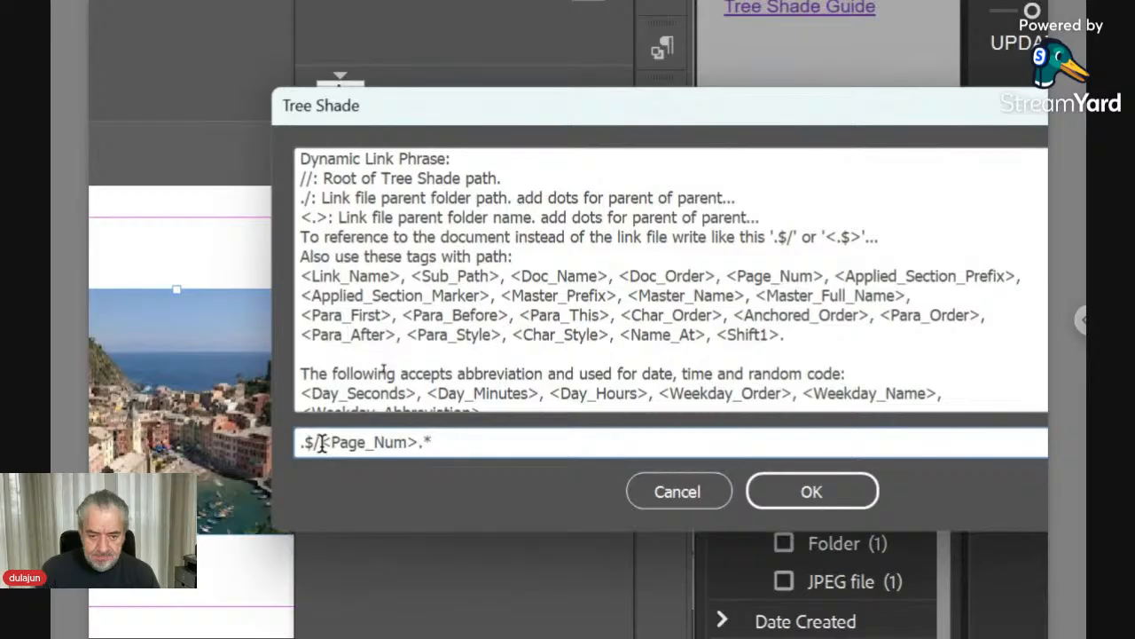
- Complete the dynamic link phrase as .$/Page <Page_Num>.* and apply it
drag(320, 441, 298, 442)
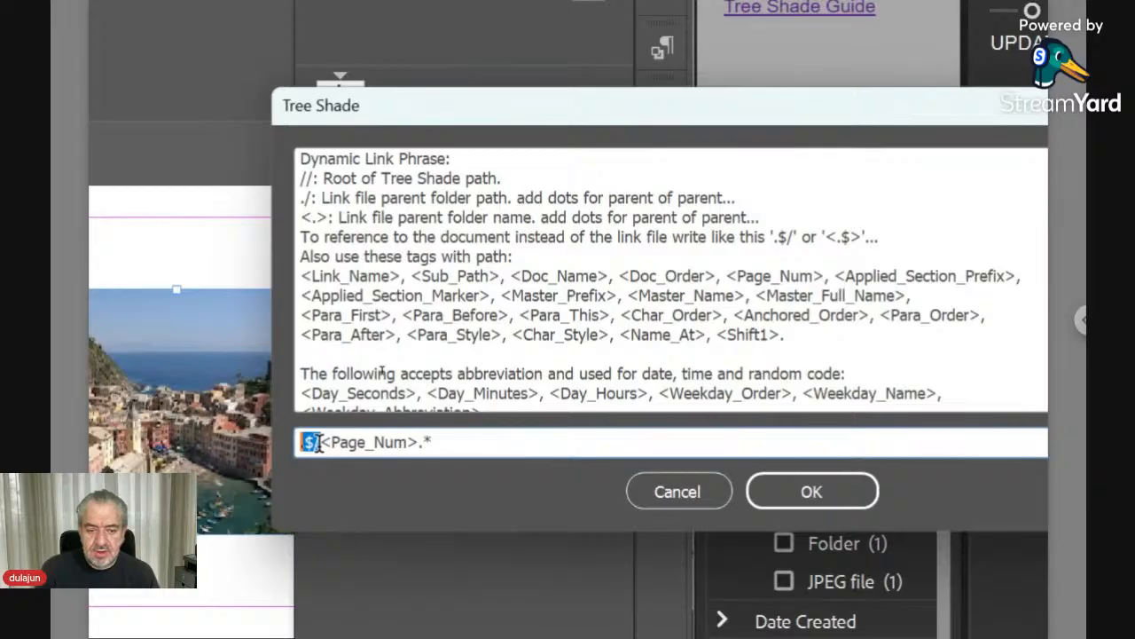
key(Home)
text(.)
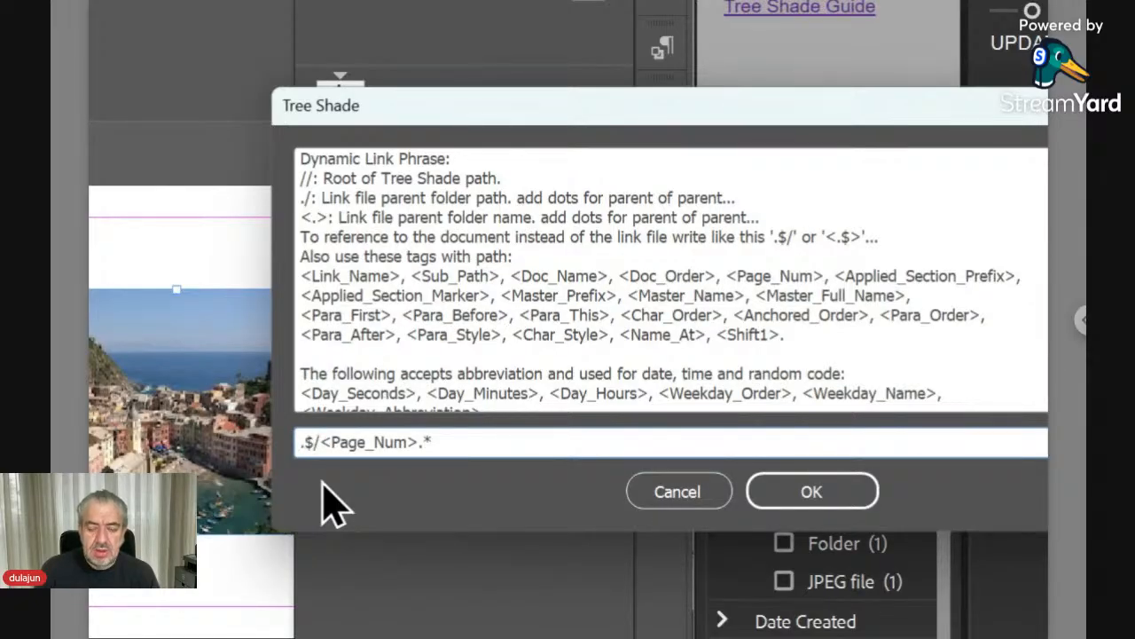
key(Right)
key(Right)
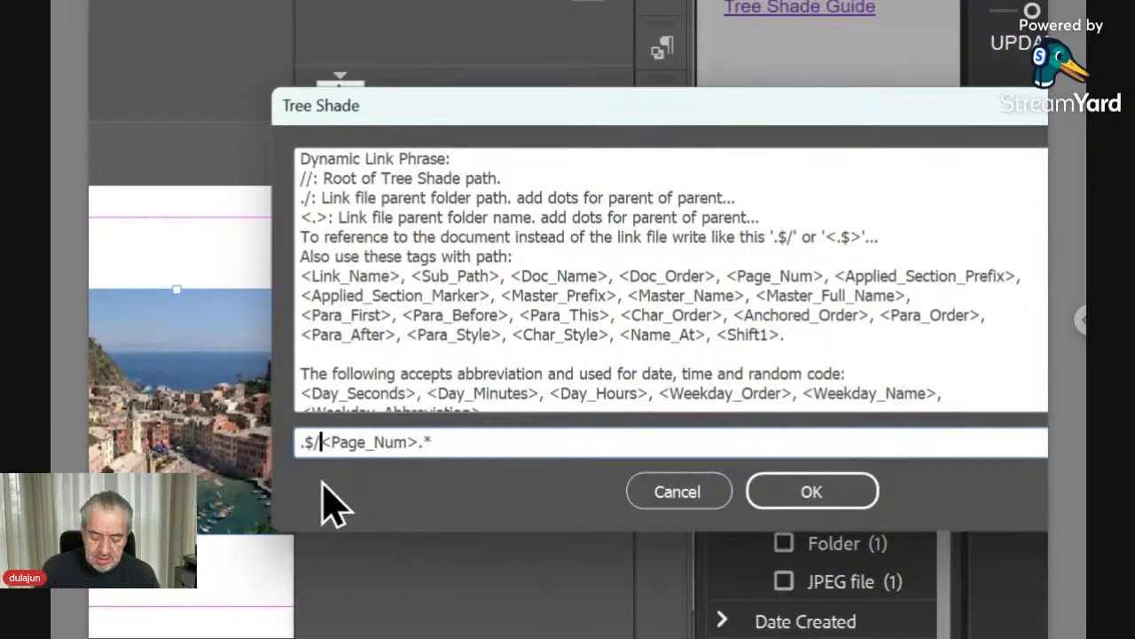
text(Page)
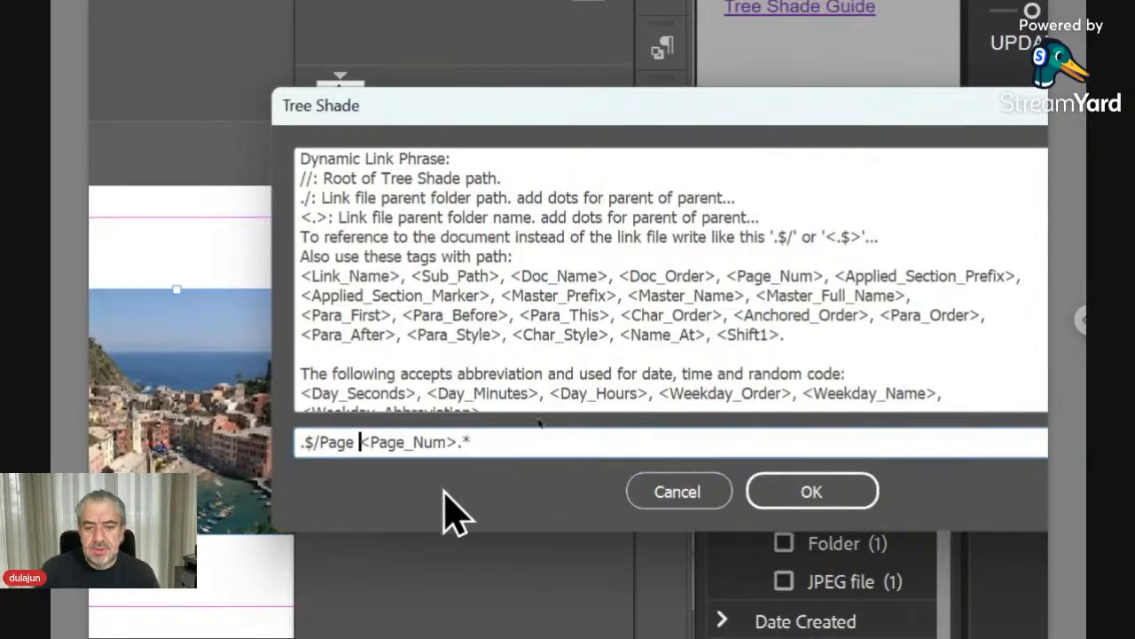
click(792, 510)
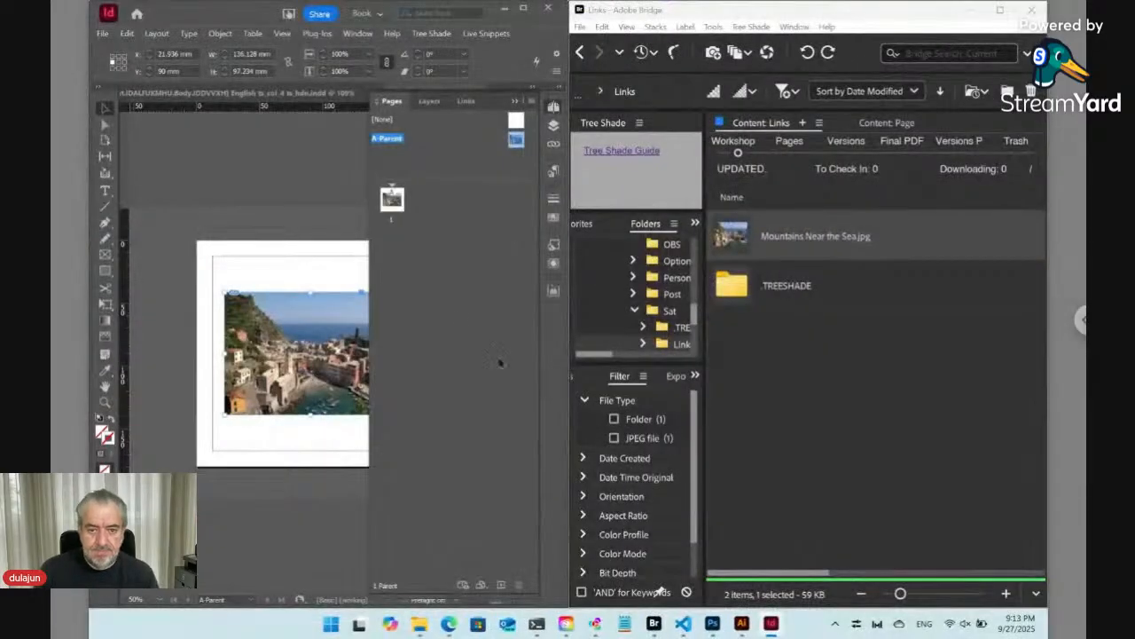
- Override all parent page items on page 1
alt+click(390, 201)
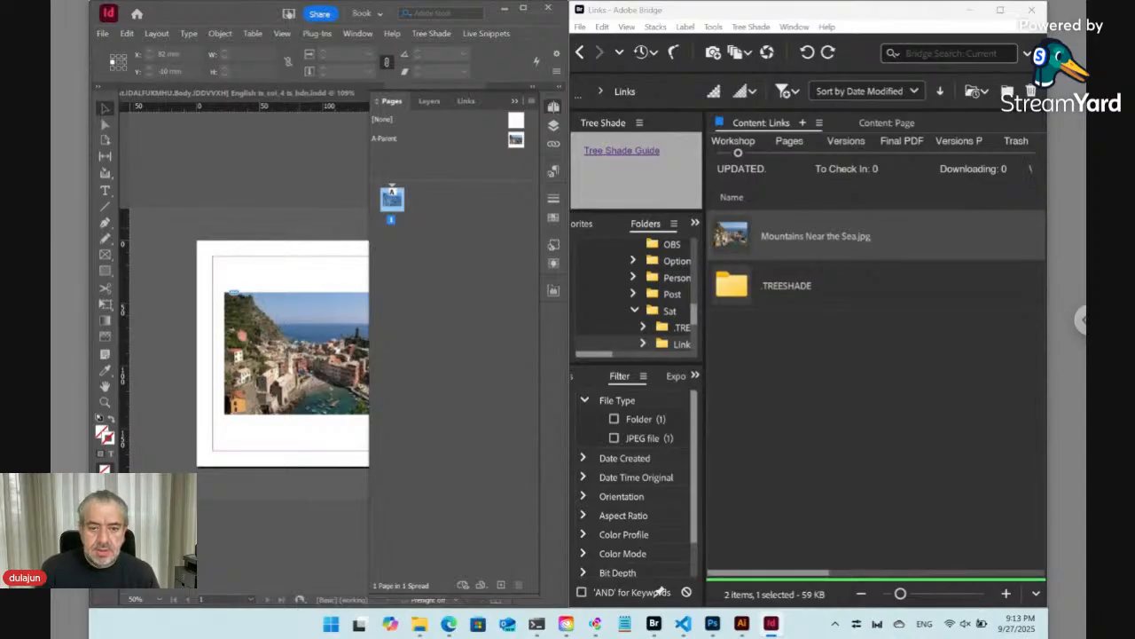
right_click(393, 202)
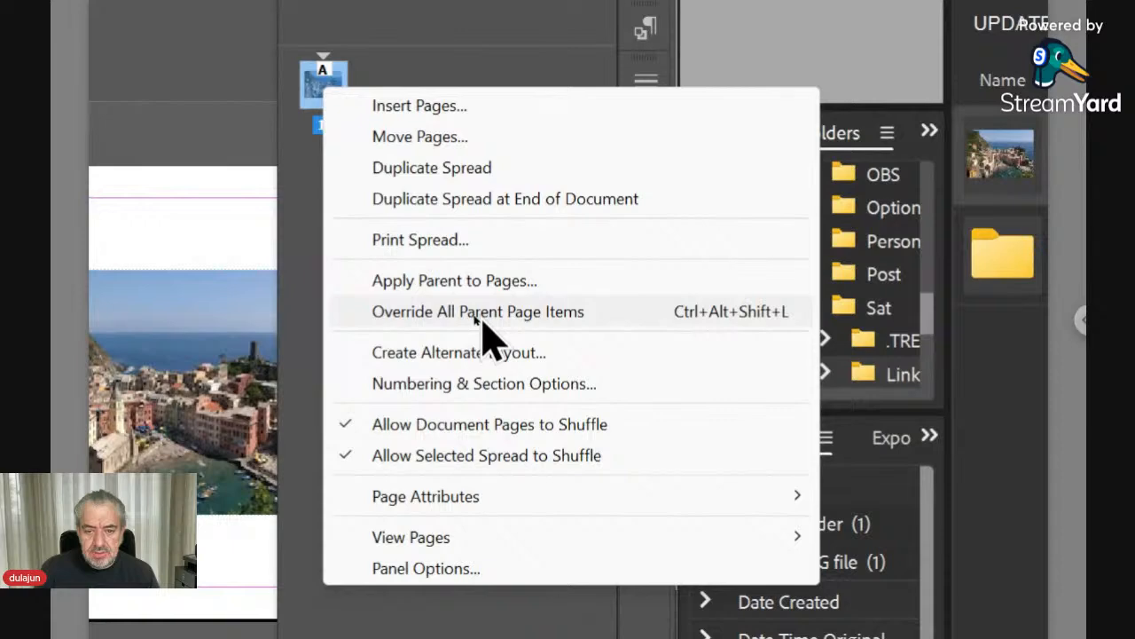
click(491, 321)
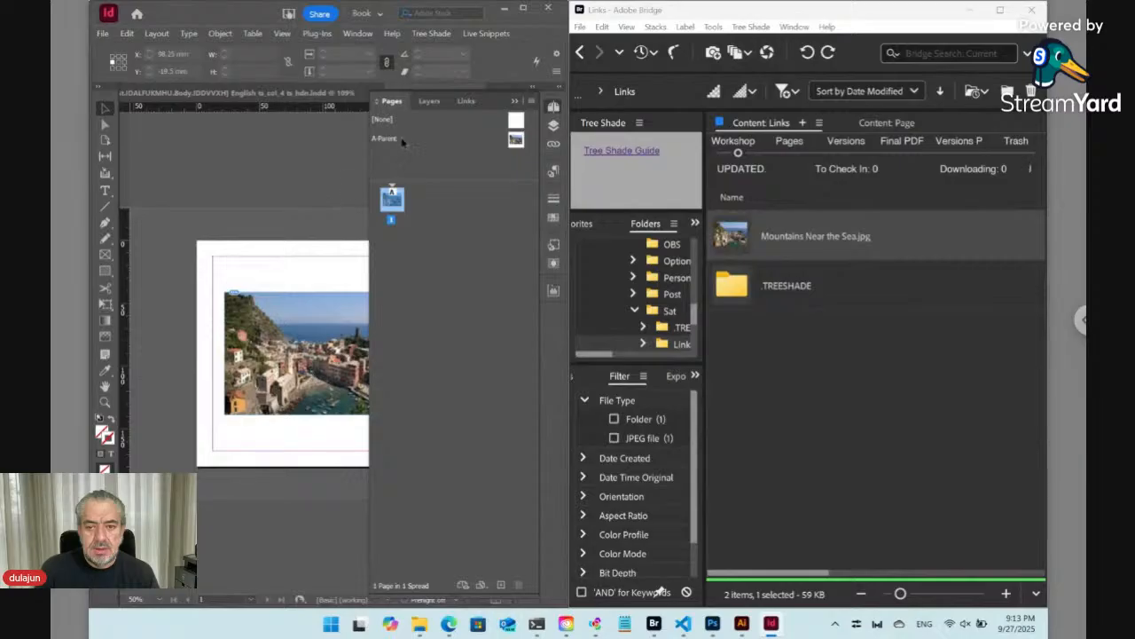
- Update the Tree Shade links records and select the image on the page
click(432, 34)
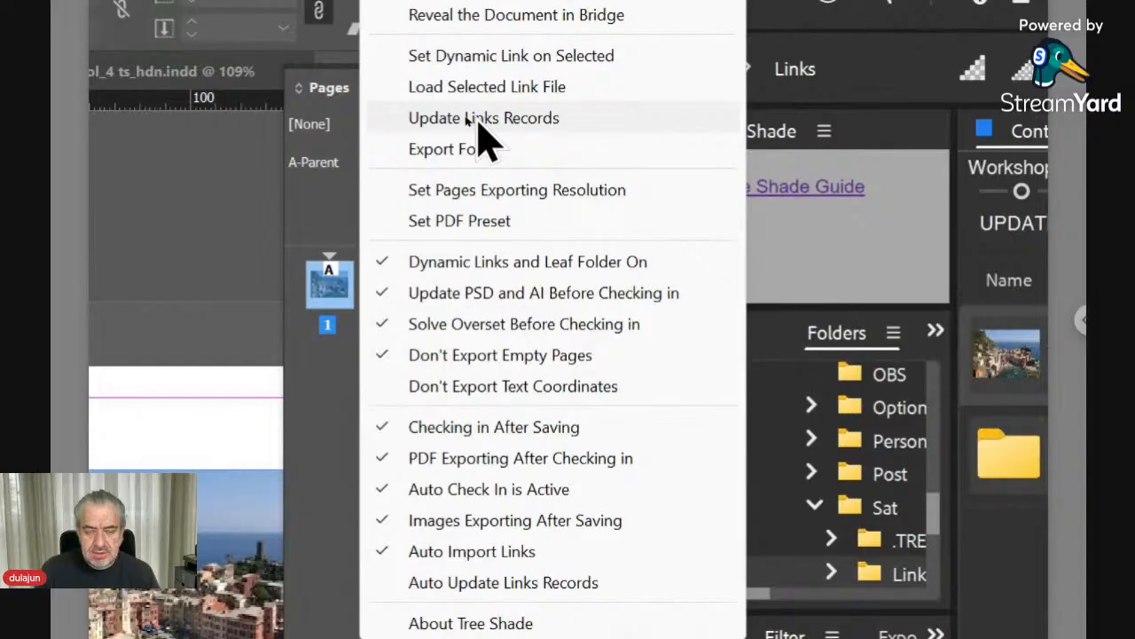
click(479, 123)
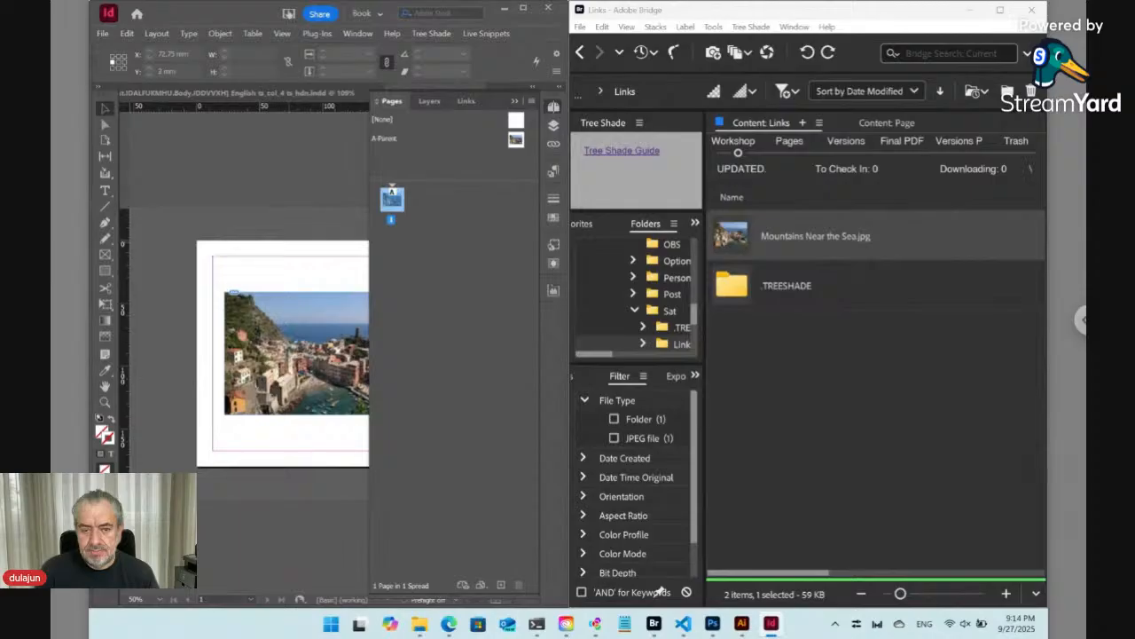
click(340, 331)
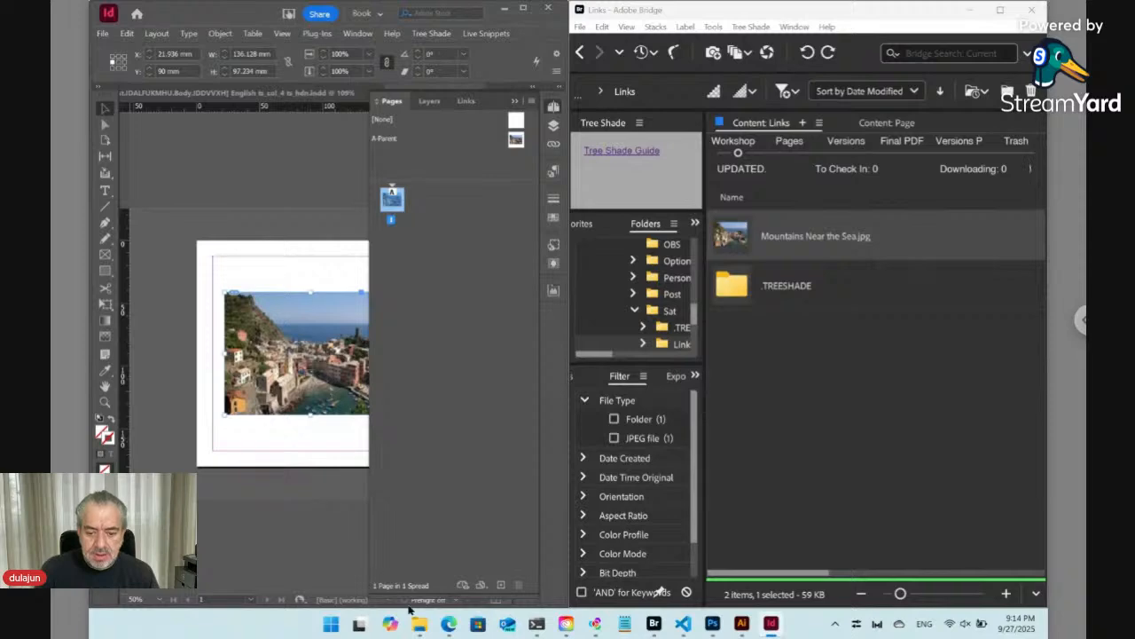
- Copy img_5terre.jpg from the Downloads folder and paste it into the Links folder in Bridge
mouse_move(420, 621)
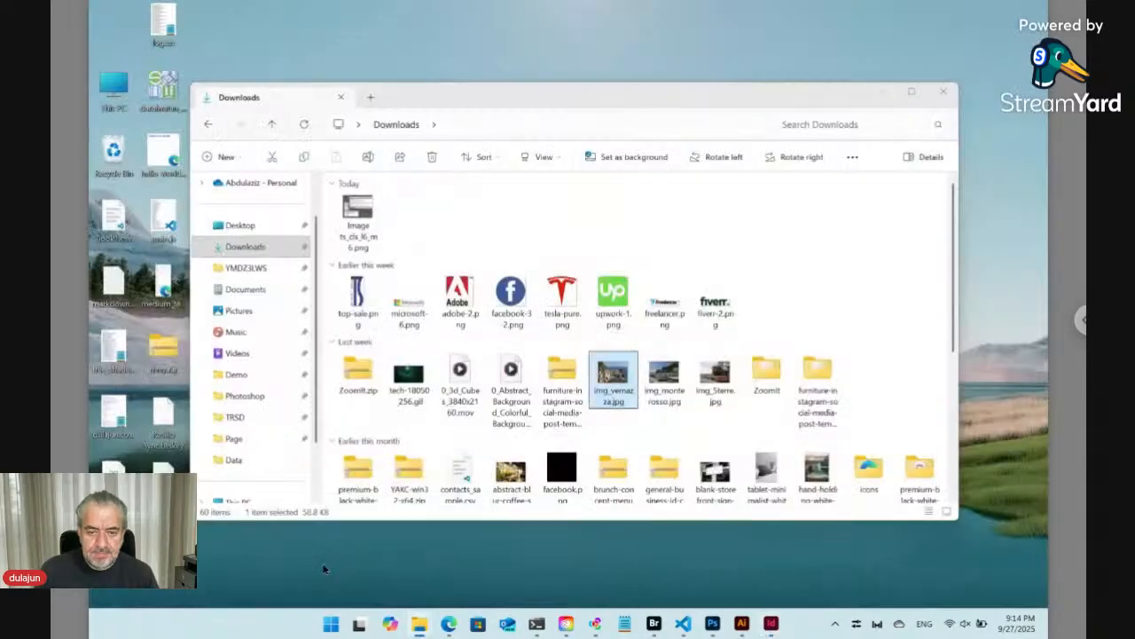
click(279, 550)
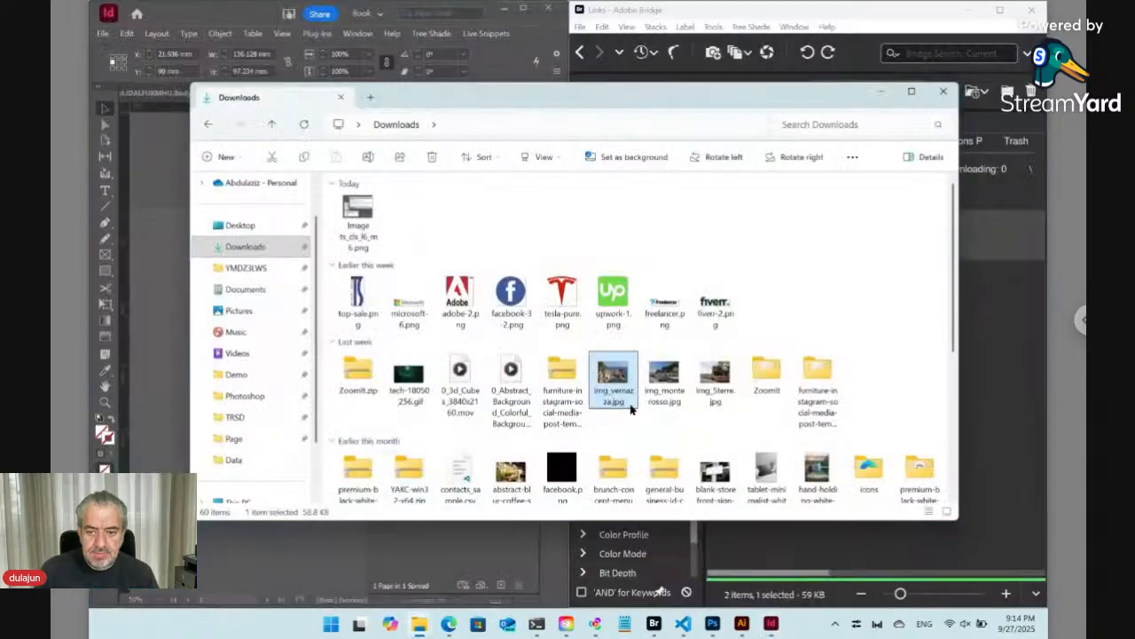
click(702, 382)
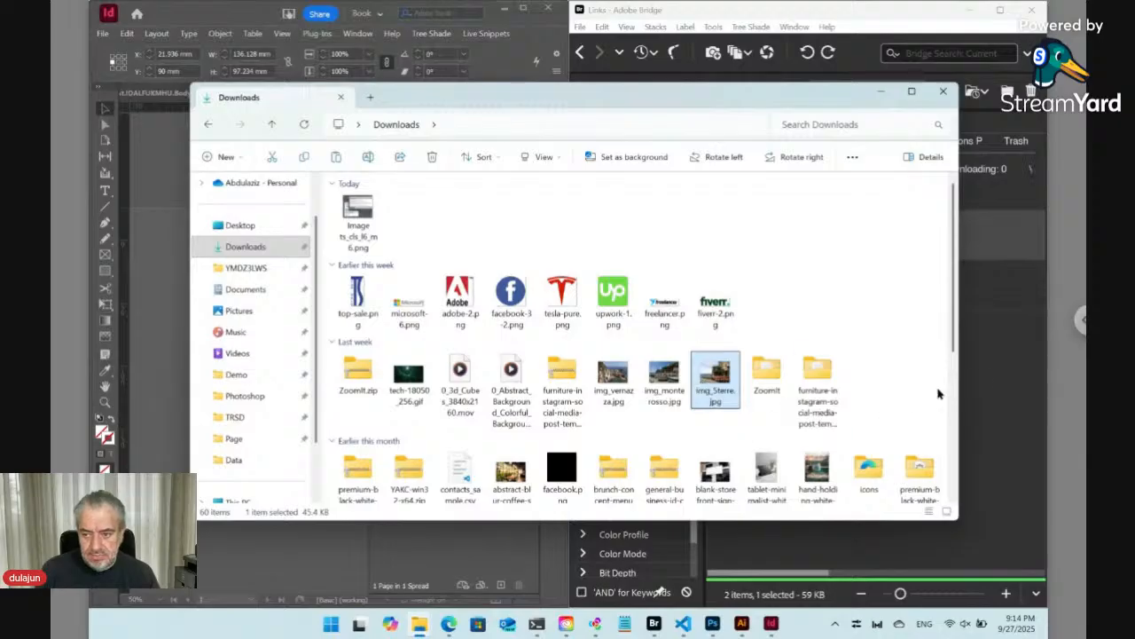
click(983, 383)
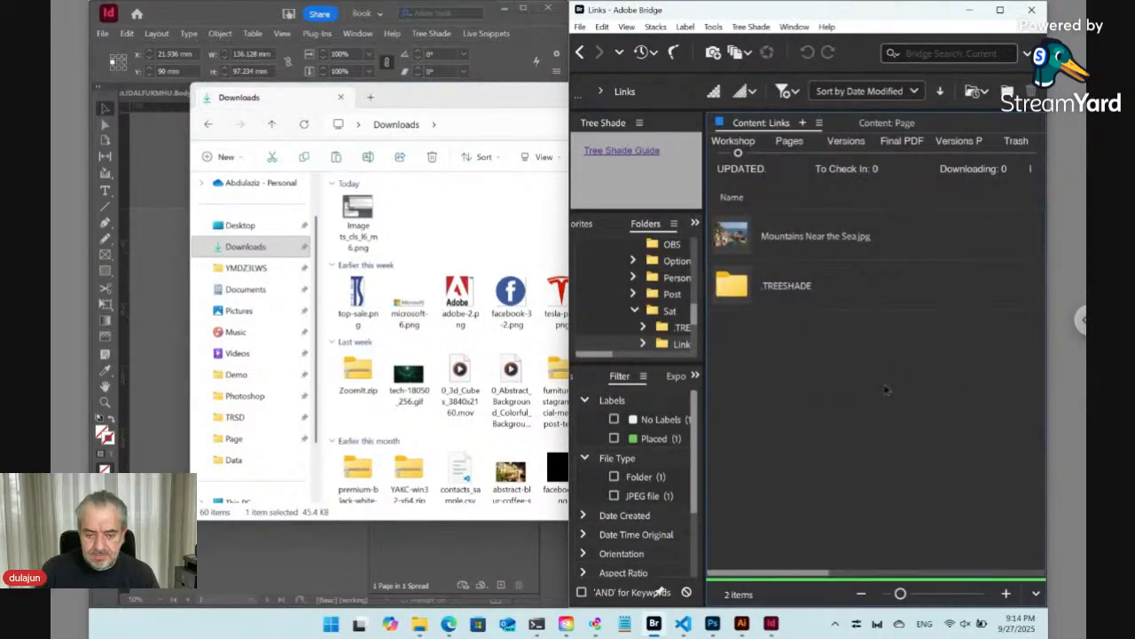
key(ctrl+v)
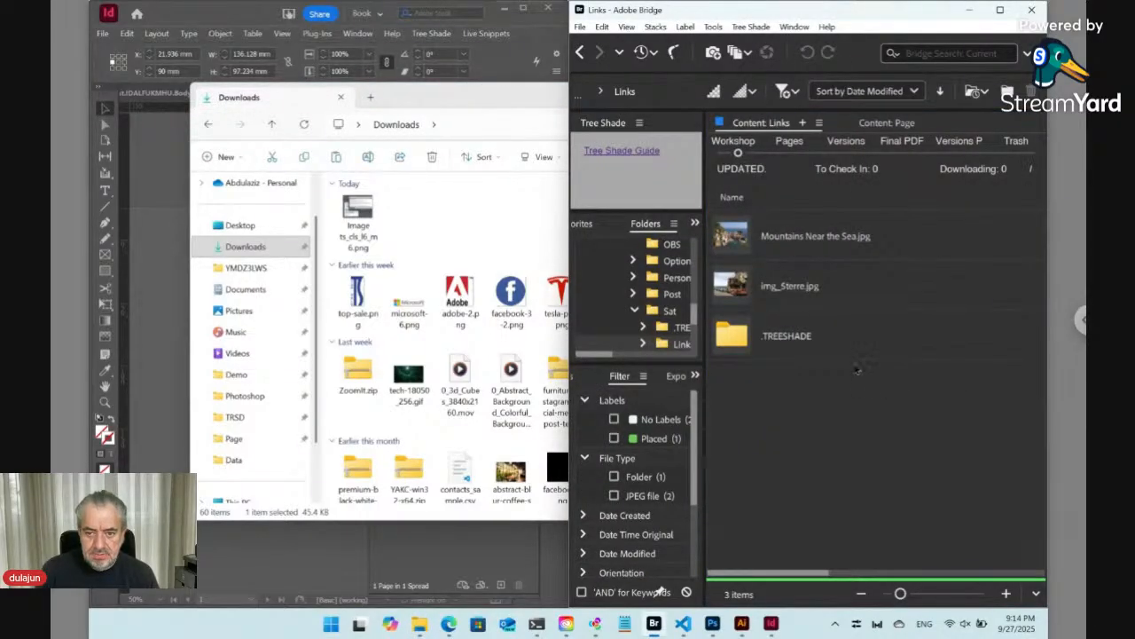
- Rename img_5terre.jpg in the Links folder to Page 0001.jpg
click(783, 296)
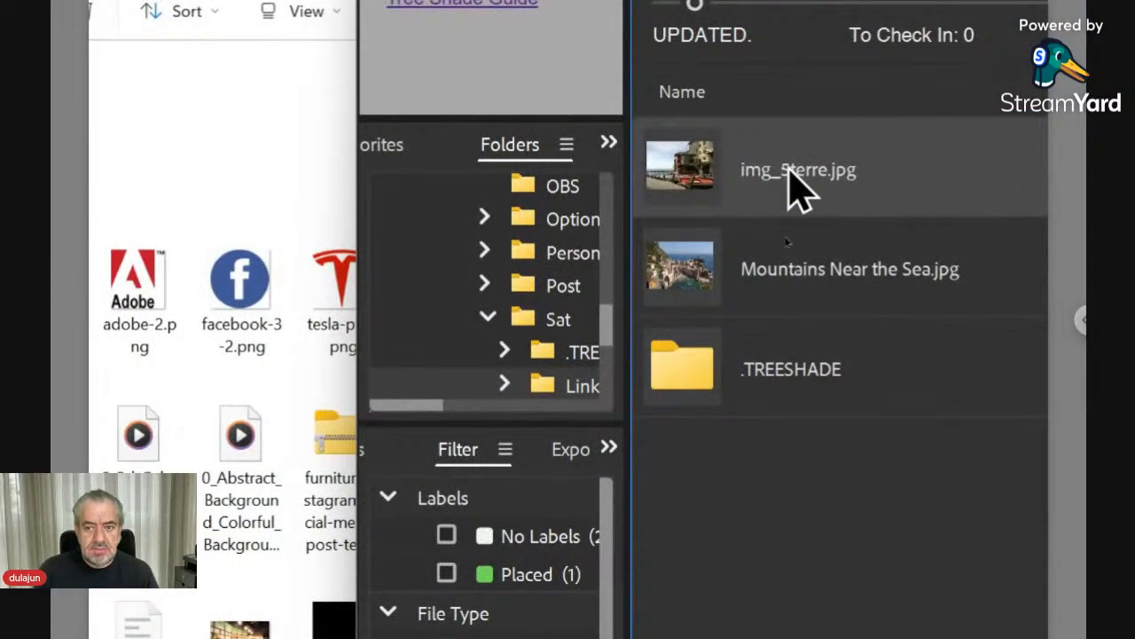
click(788, 171)
text(F)
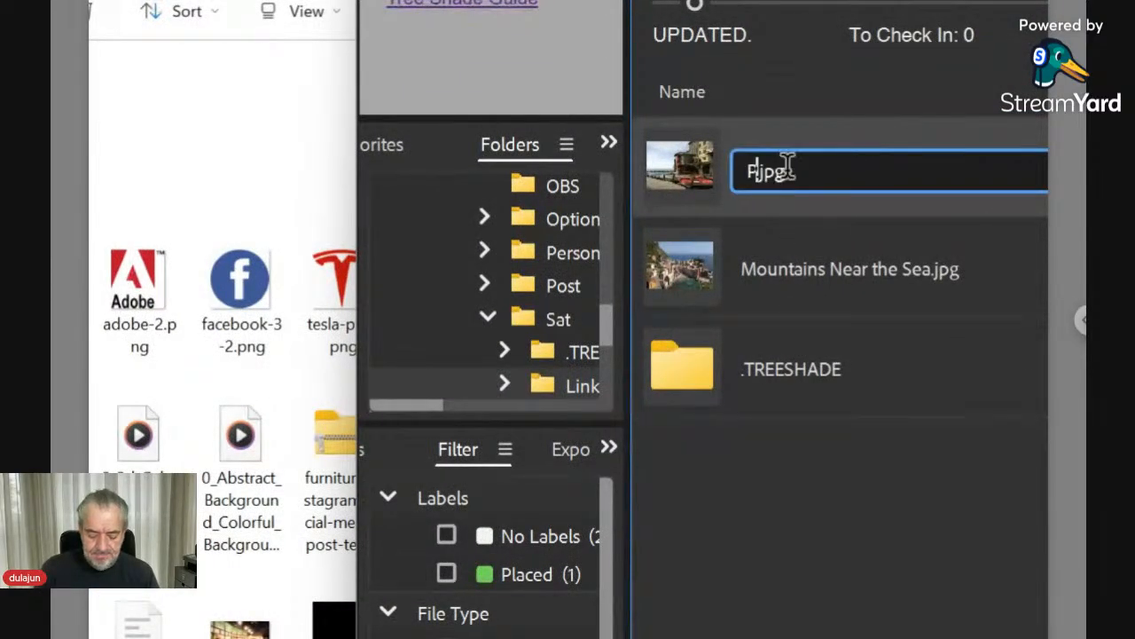
text(age )
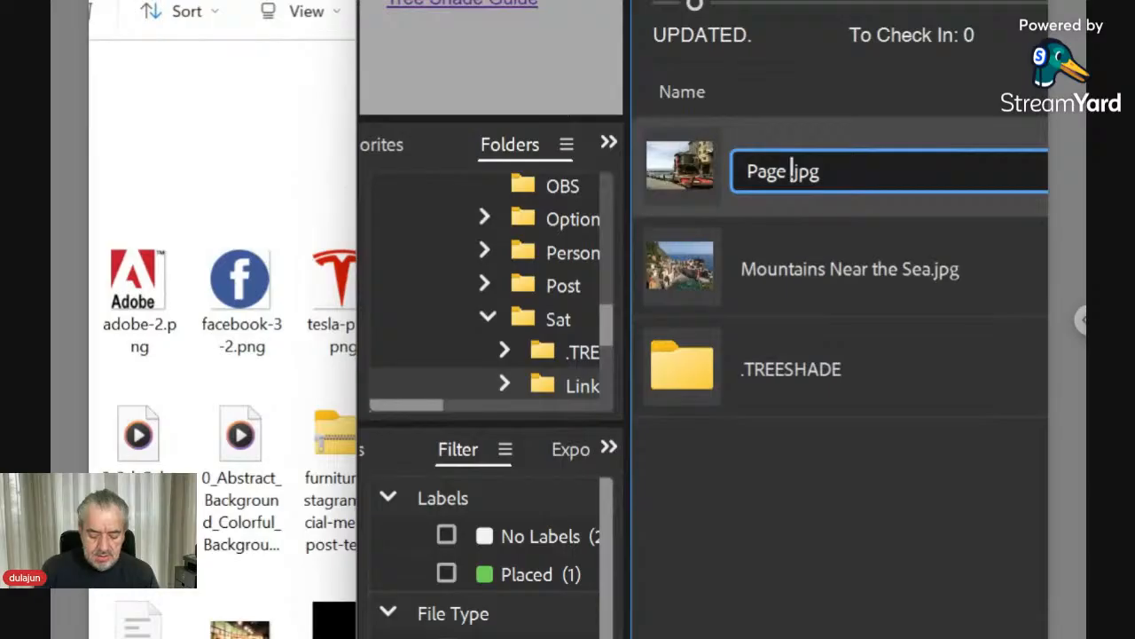
text(000)
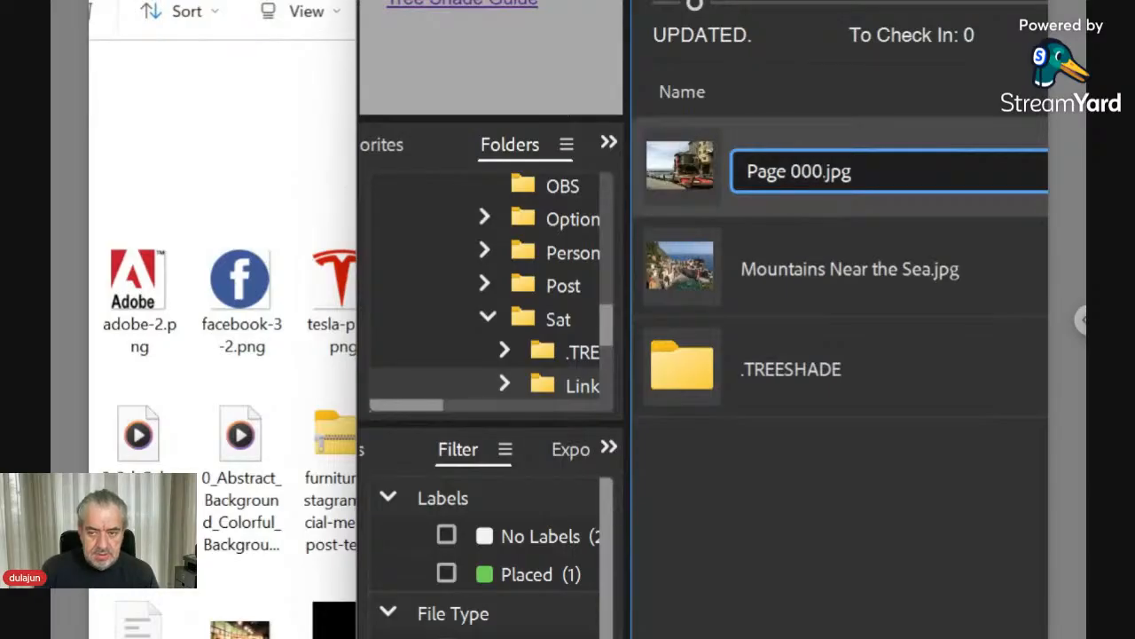
text(1)
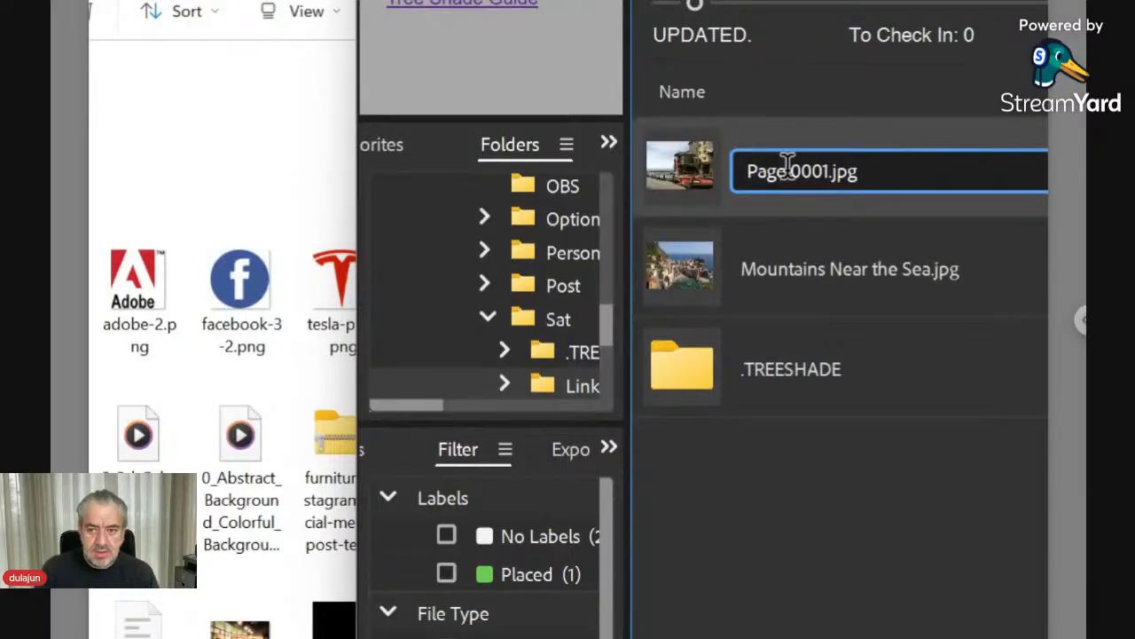
key(shift+Left)
key(shift+Left)
key(shift+Left)
key(shift+Left)
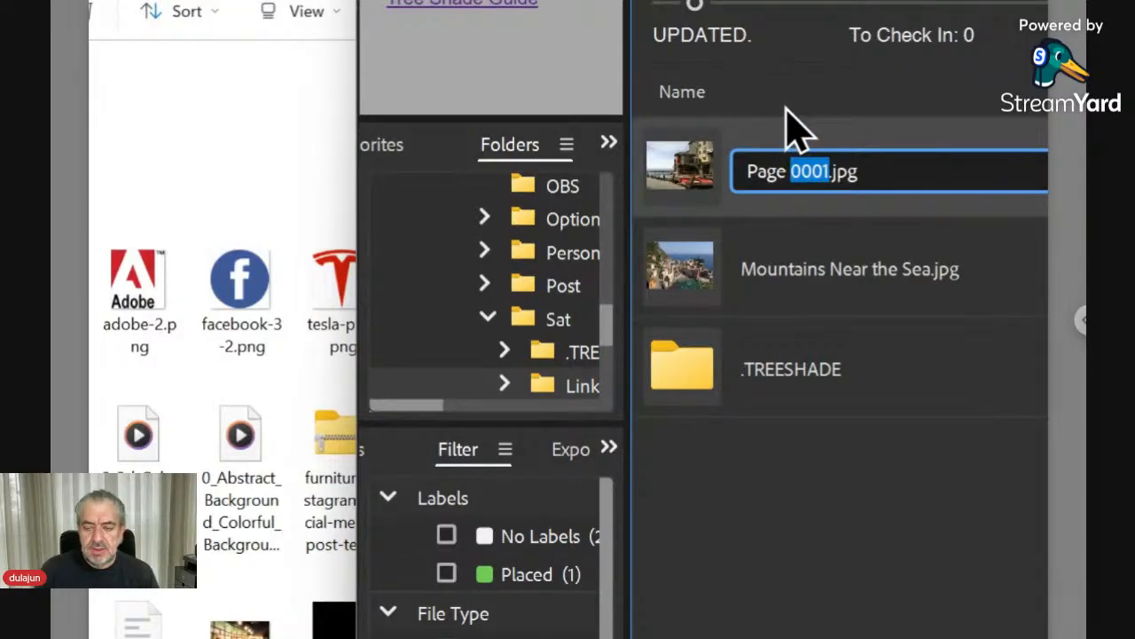
key(Left)
key(Left)
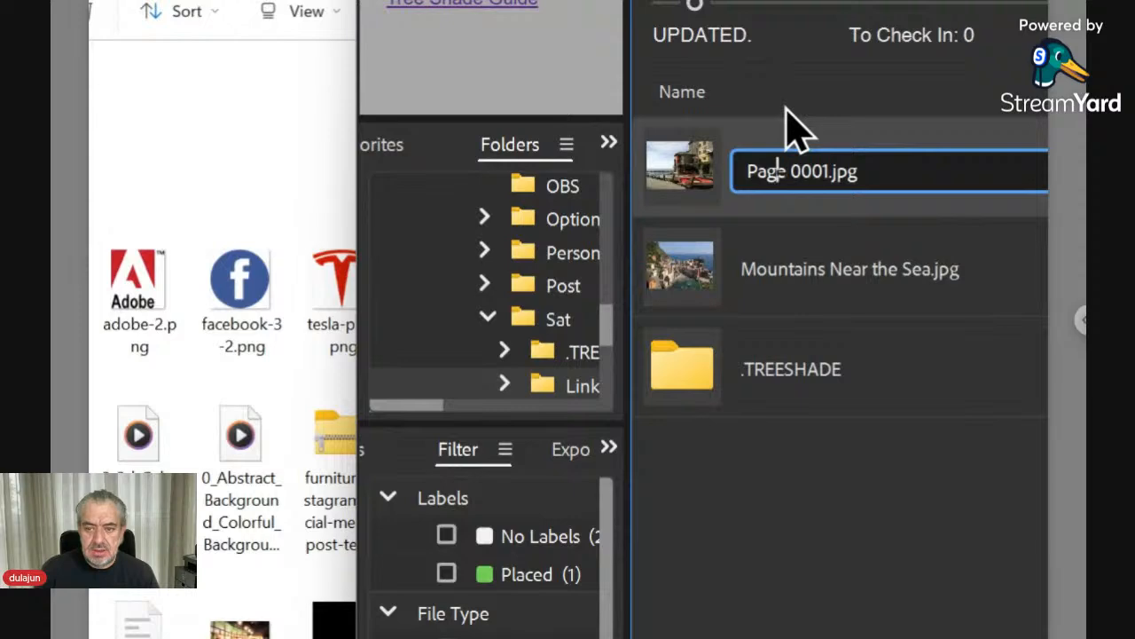
key(Return)
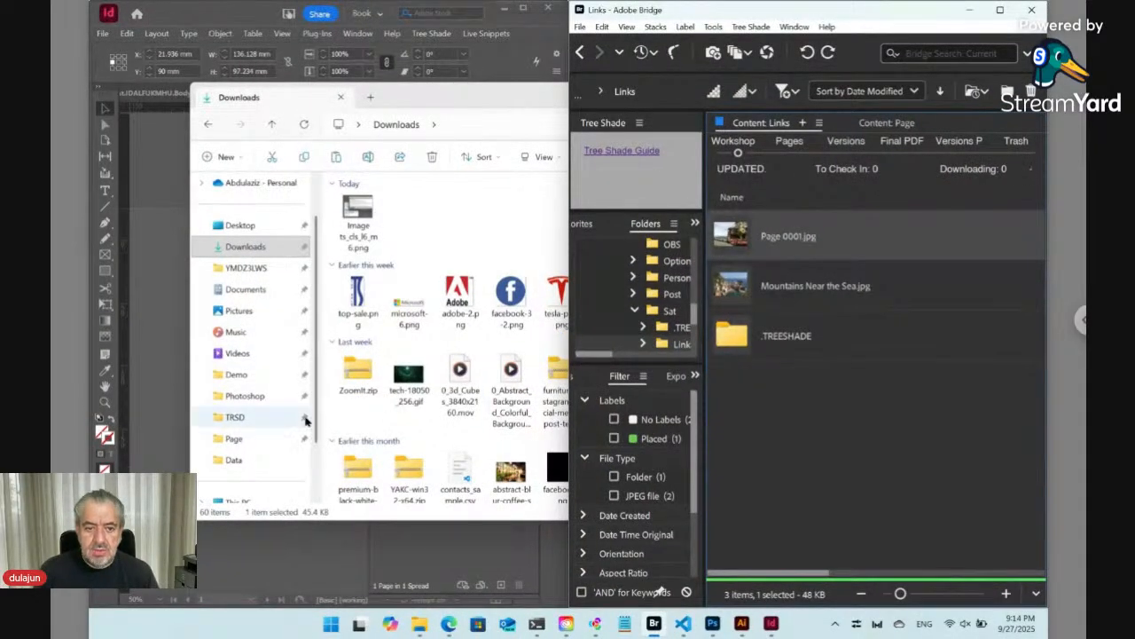
click(431, 106)
click(944, 92)
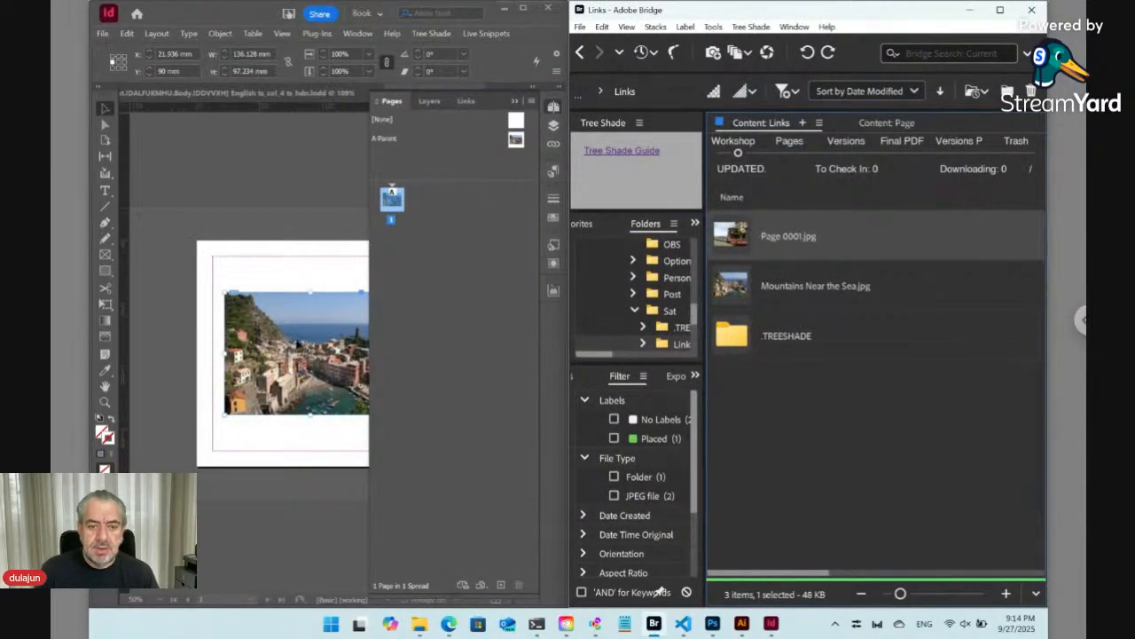
click(297, 345)
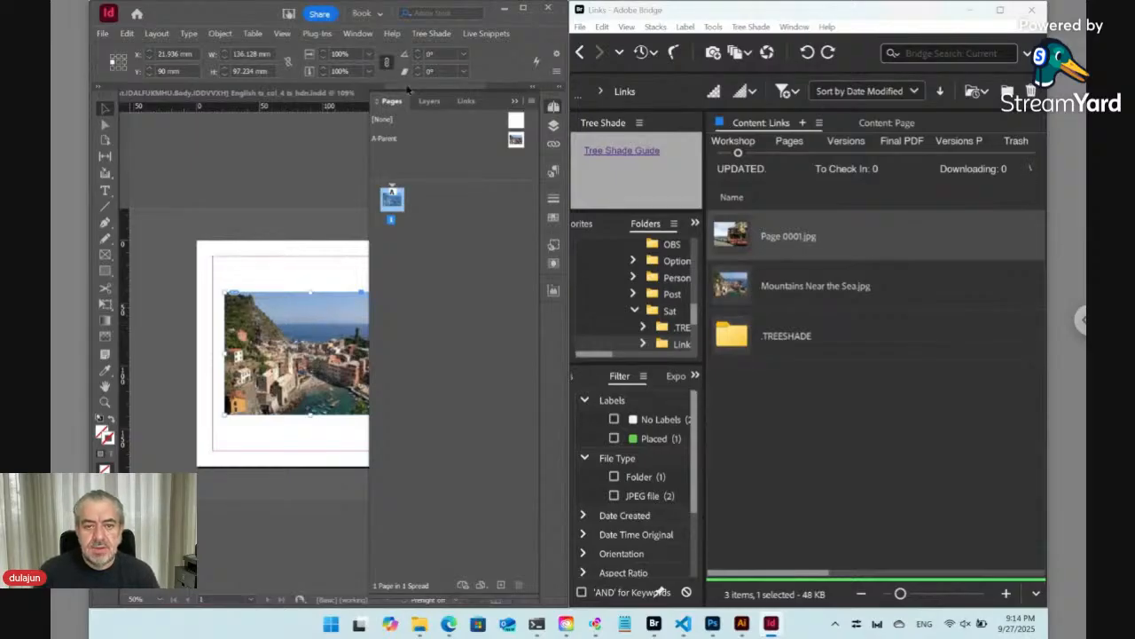
click(434, 33)
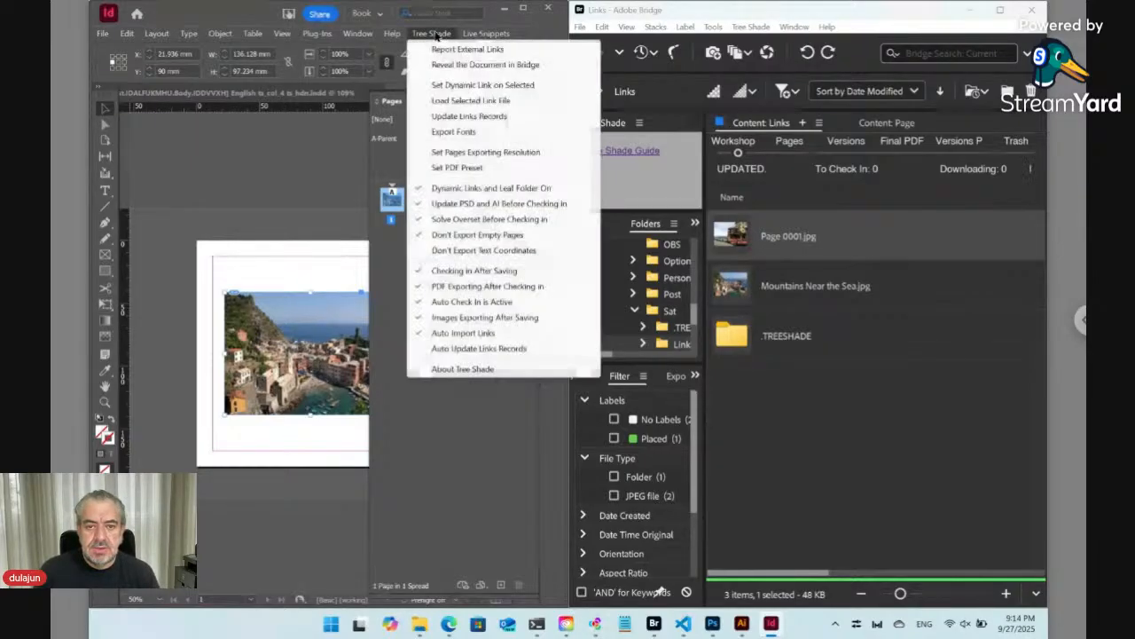
click(448, 85)
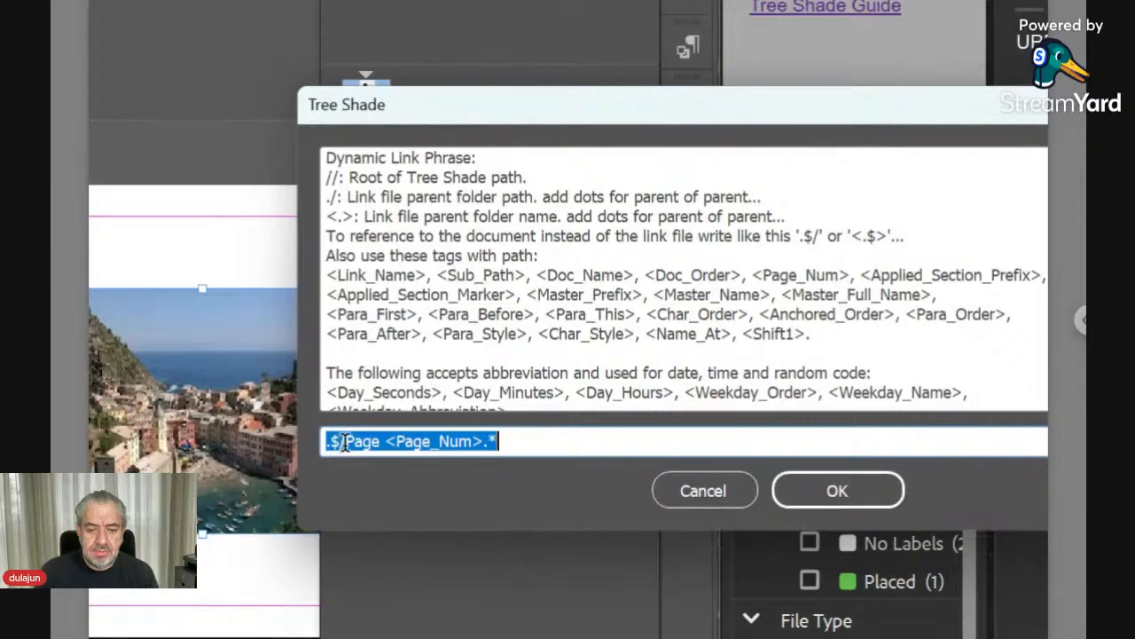
click(747, 502)
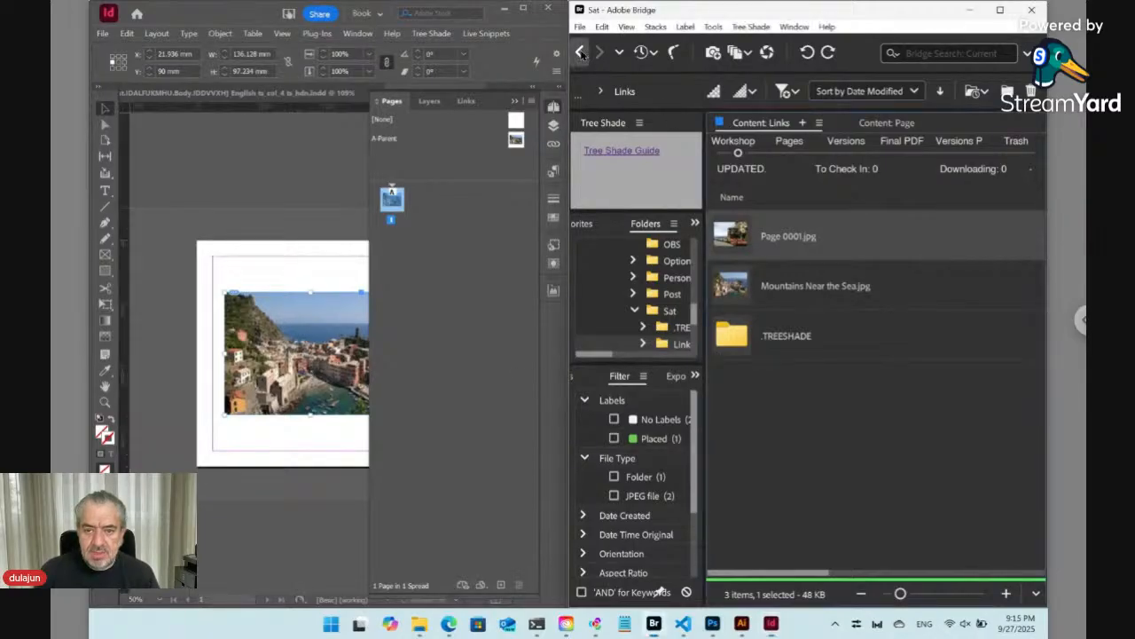
- Go up to the Sat folder and set the selected image's dynamic link phrase to .$/Links/Page <Page_Num>.*
click(579, 52)
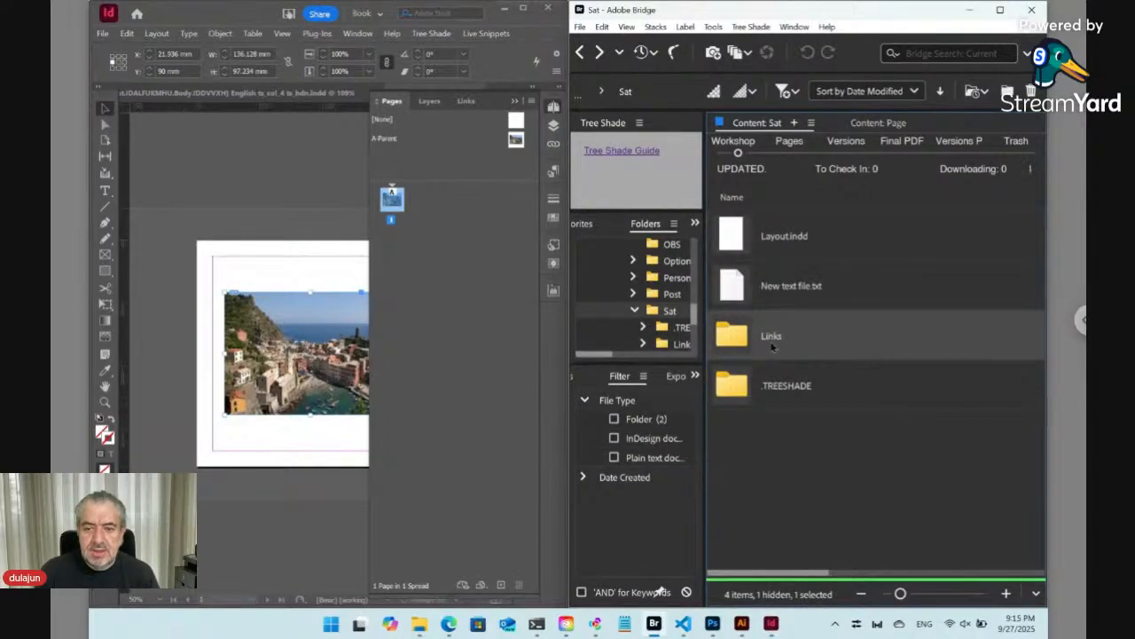
click(351, 317)
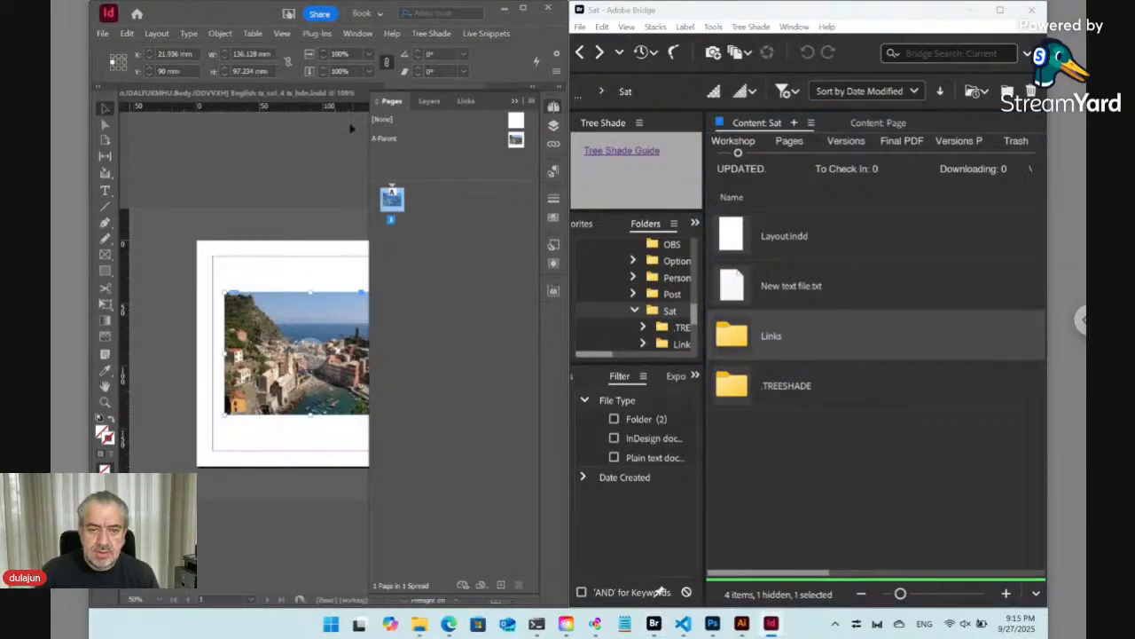
click(432, 34)
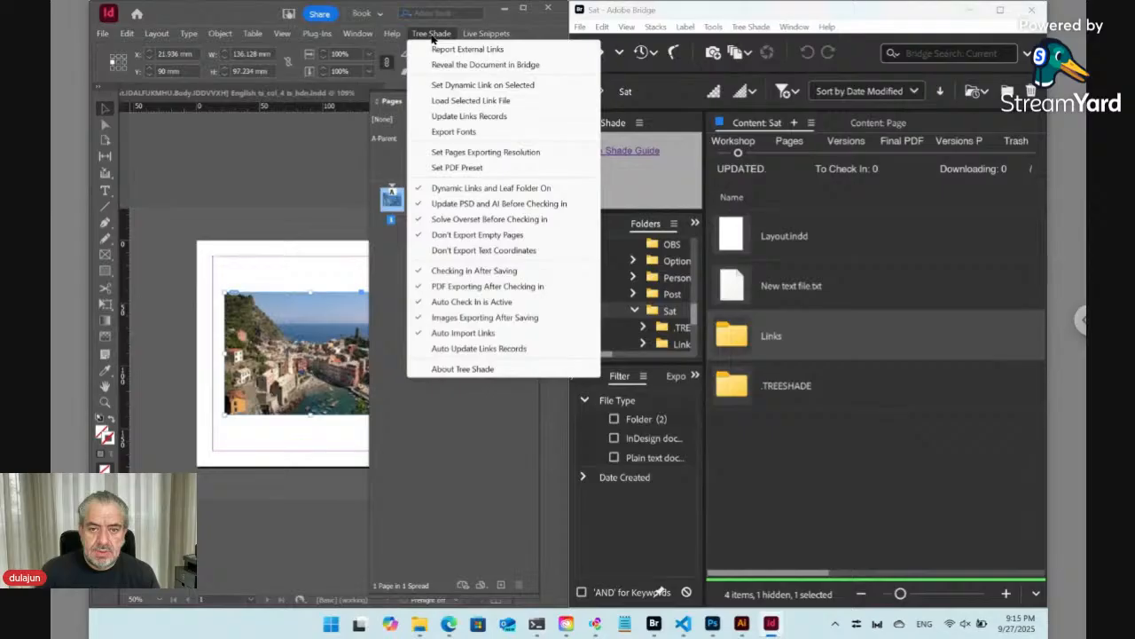
click(446, 85)
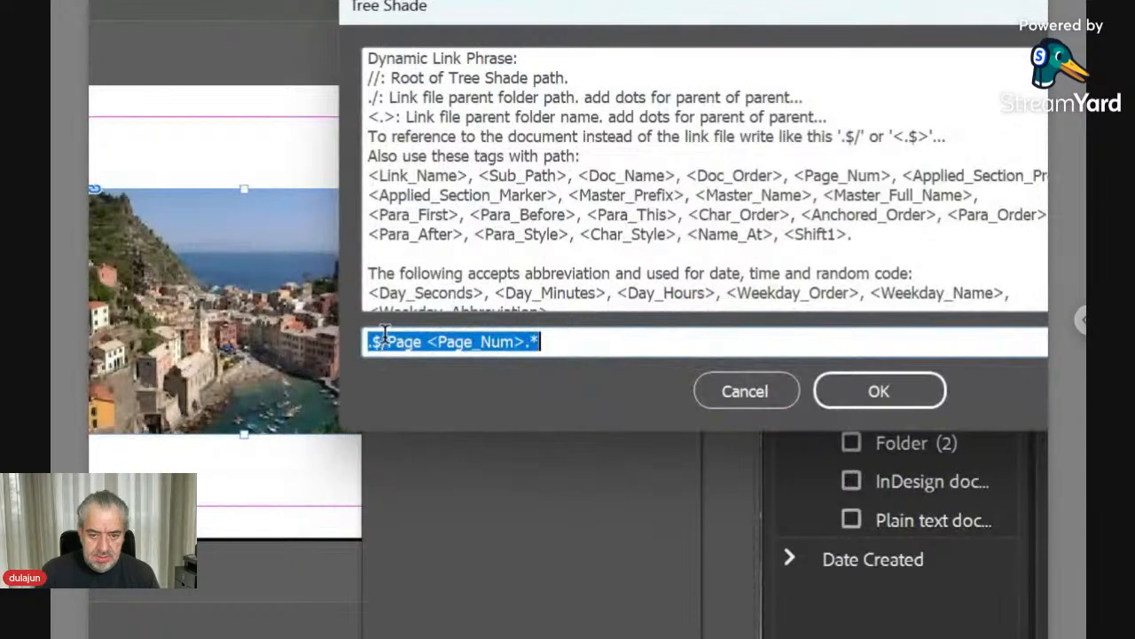
click(383, 340)
text(Links/)
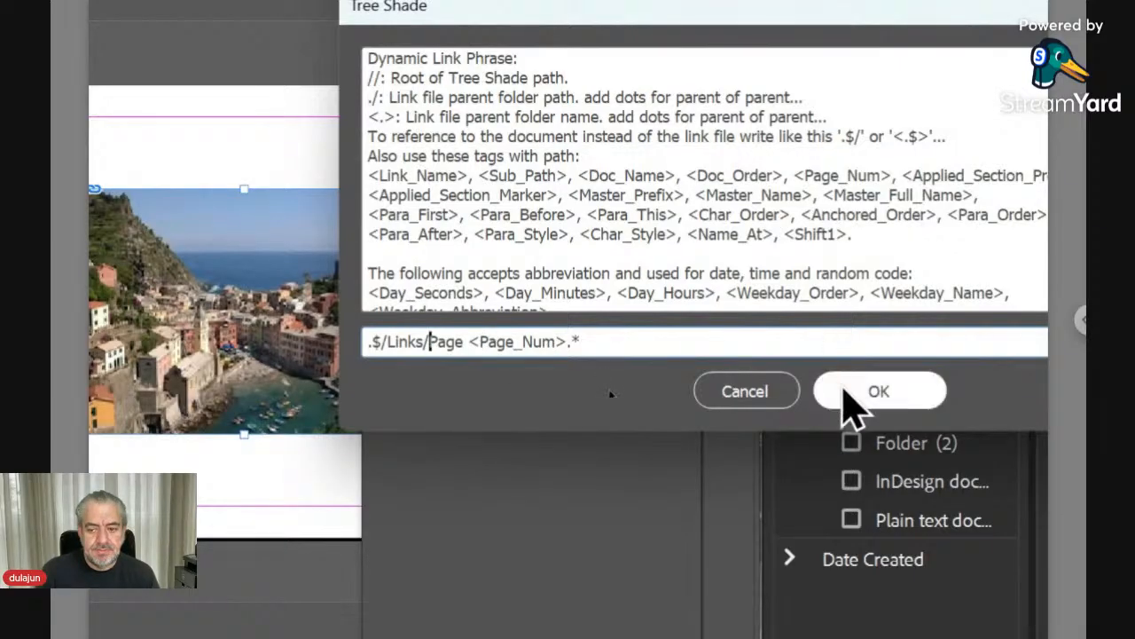
click(849, 403)
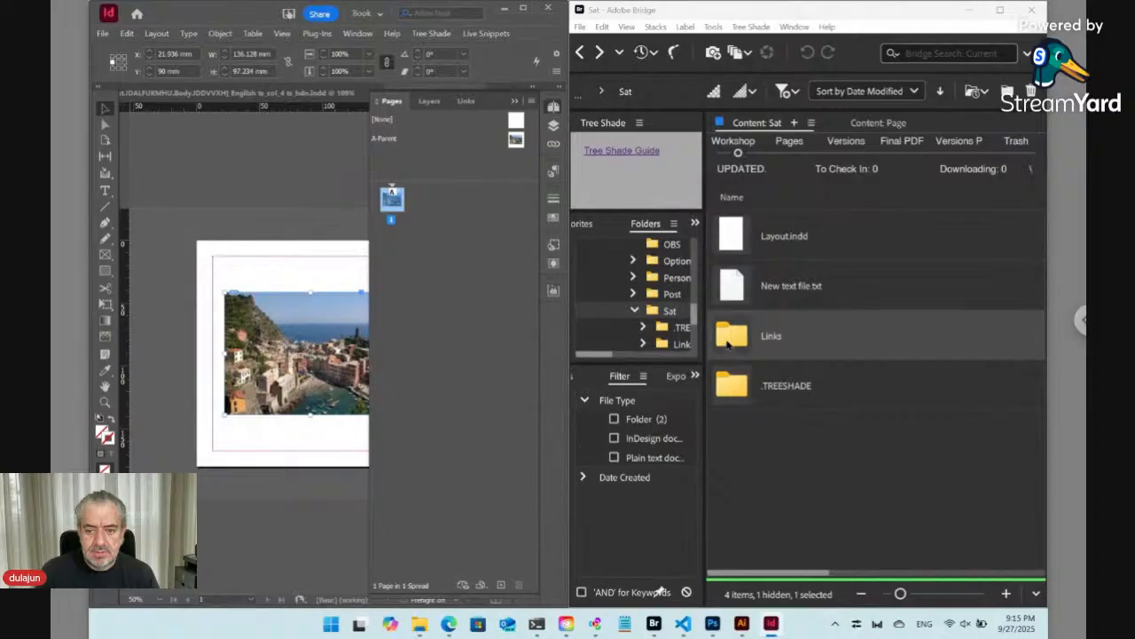
- Open the Links folder in Bridge and update the Tree Shade links records for the document
double_click(729, 342)
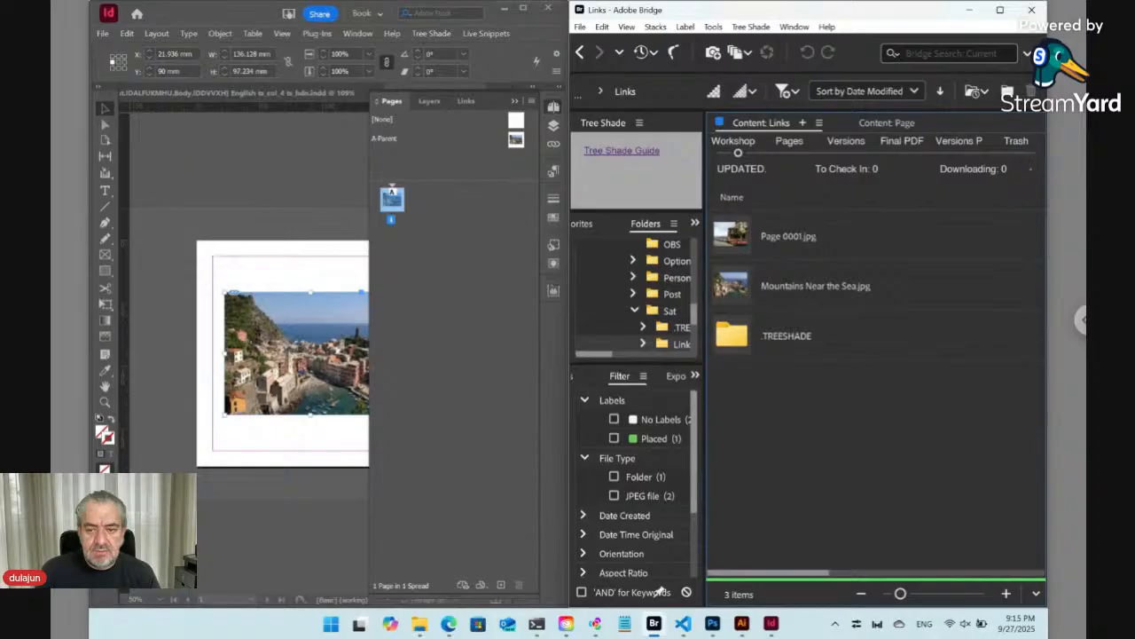
click(553, 106)
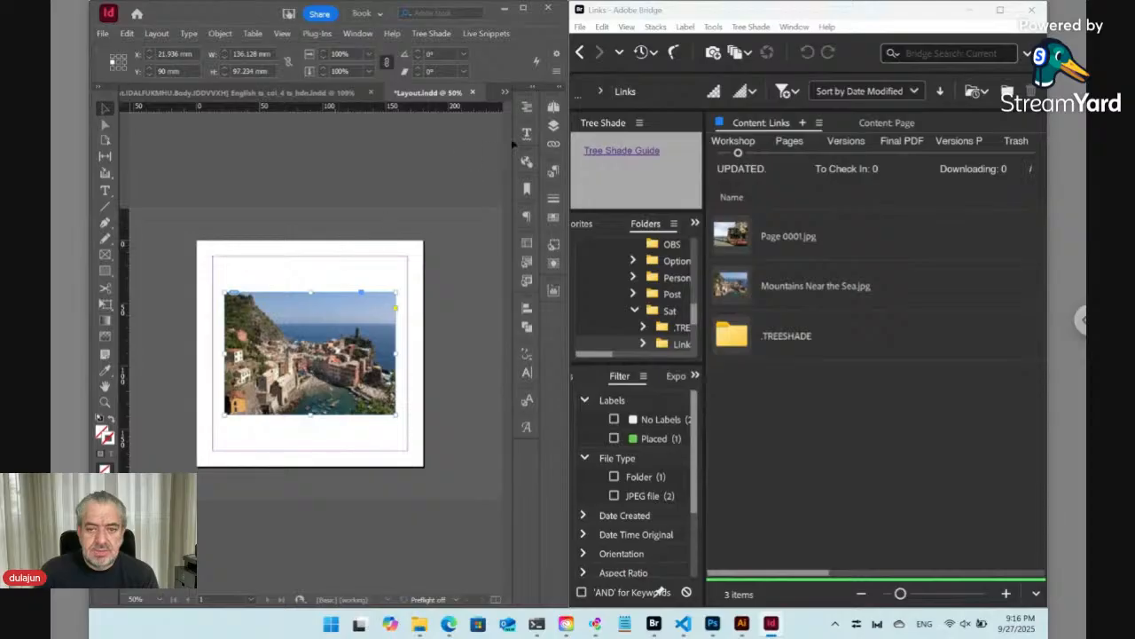
click(434, 33)
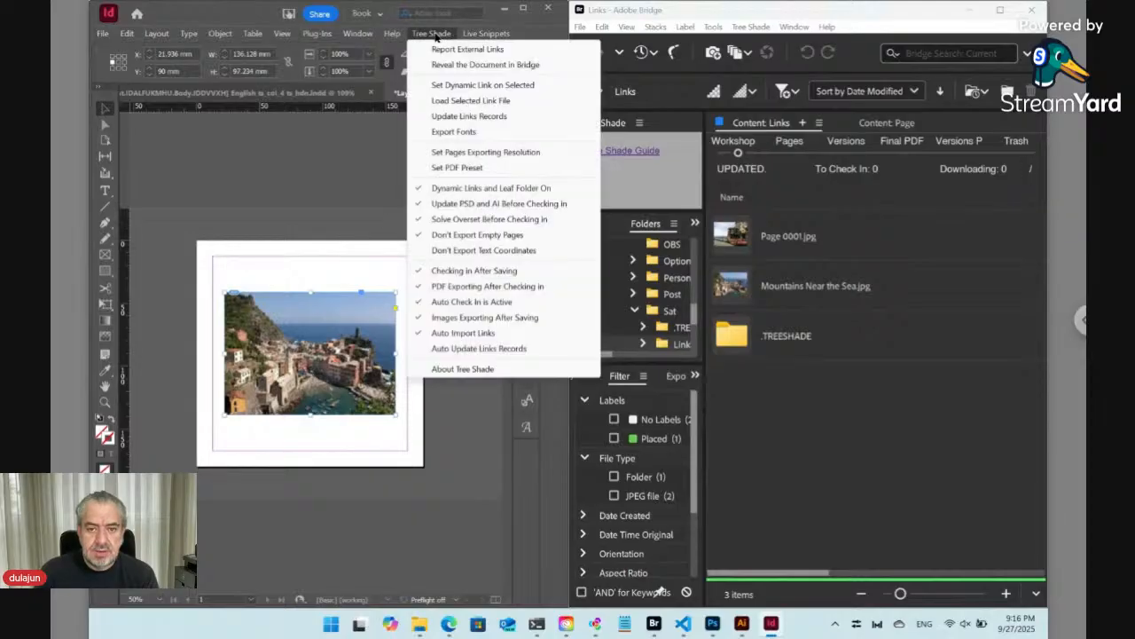
click(458, 117)
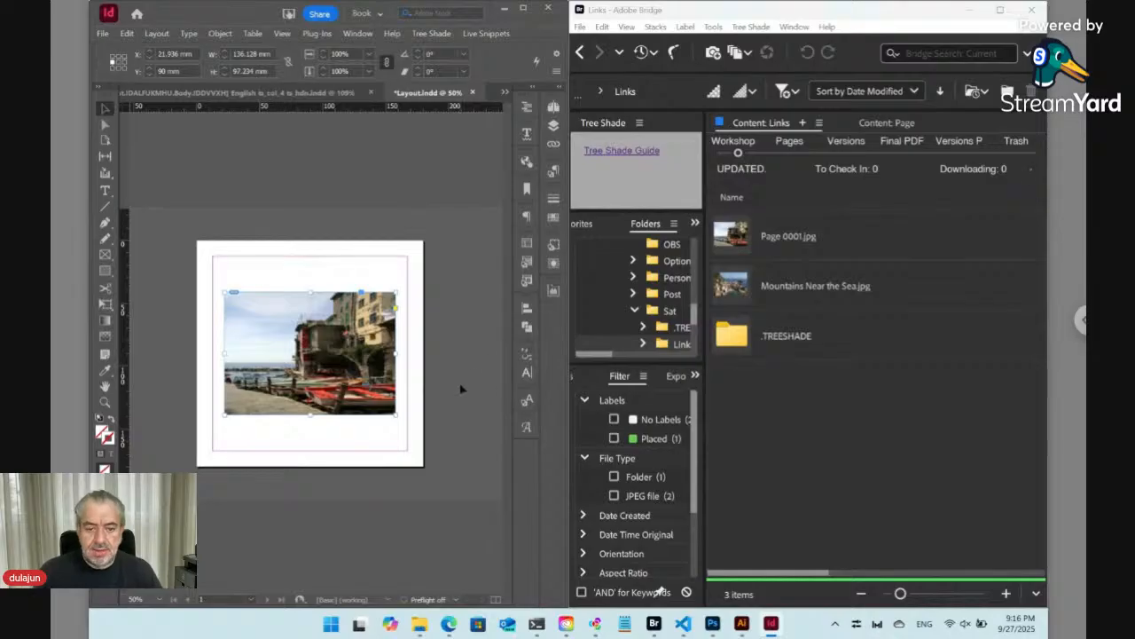
- Copy blank-storefront-sign-mockup, tablet-minimalist-white-desk and hand-holding-white-mug images from Downloads into the Links folder
mouse_move(420, 626)
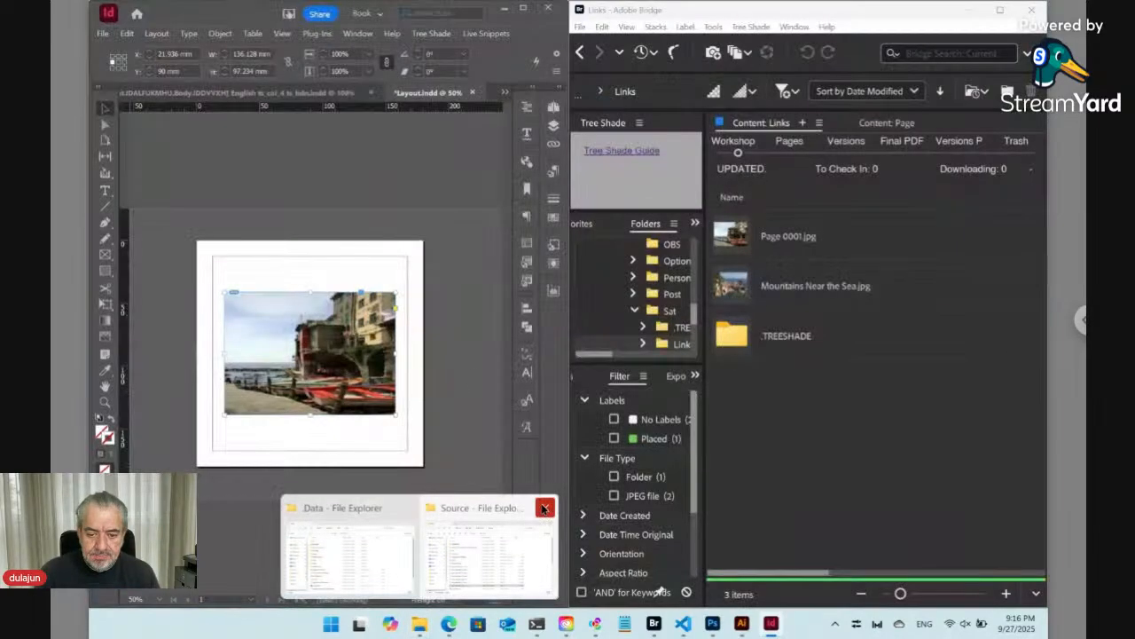
click(544, 507)
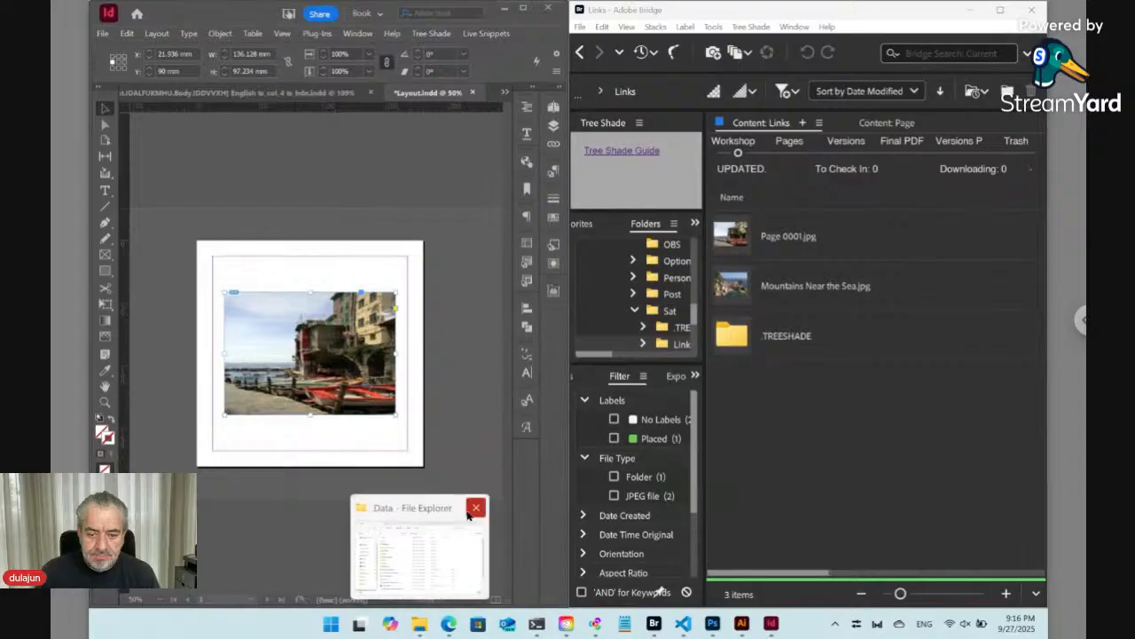
click(470, 511)
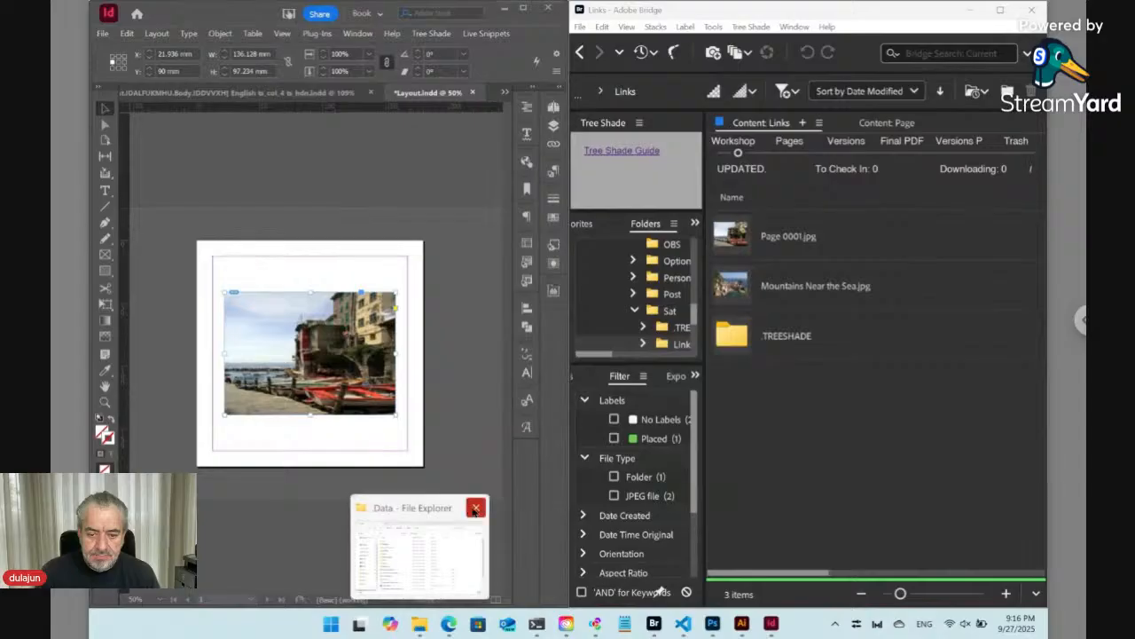
click(419, 626)
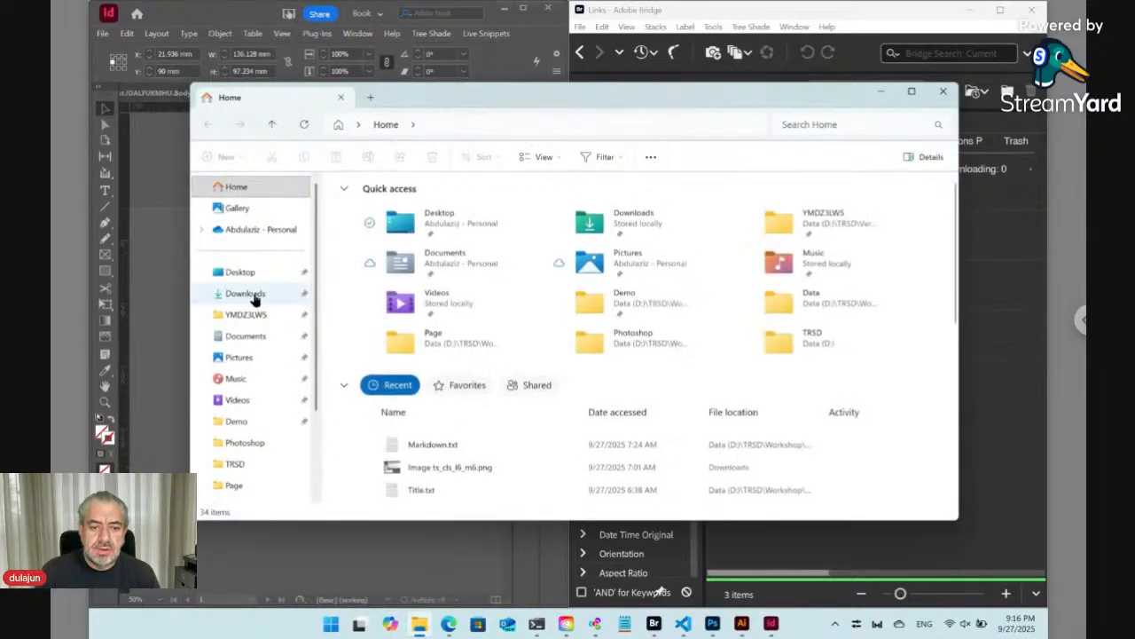
click(252, 296)
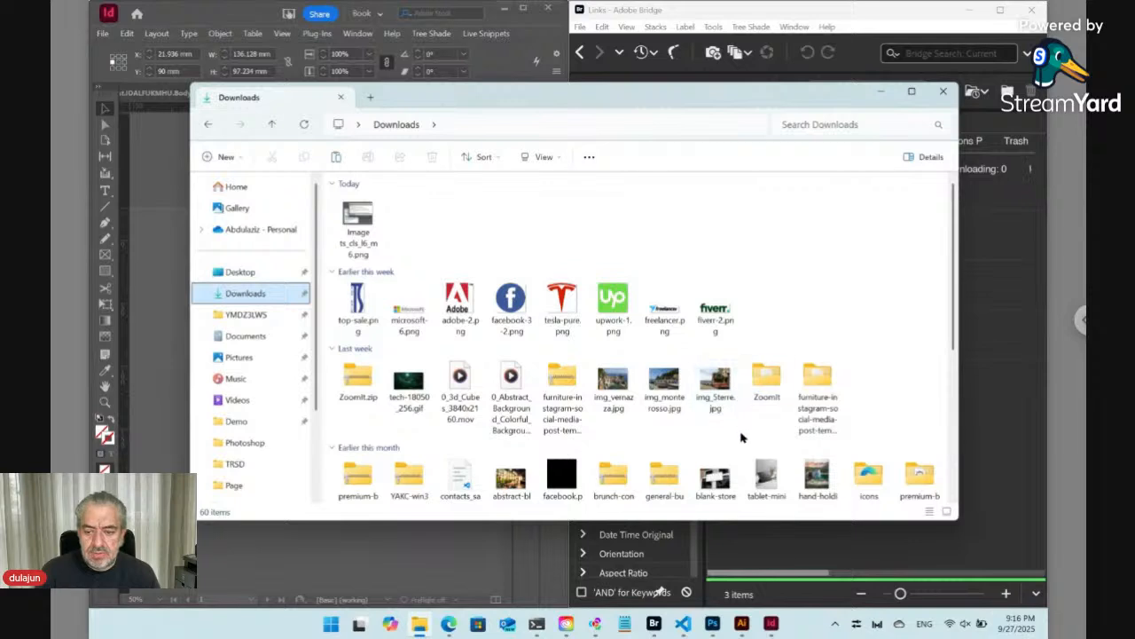
scroll(742, 437, down, 1)
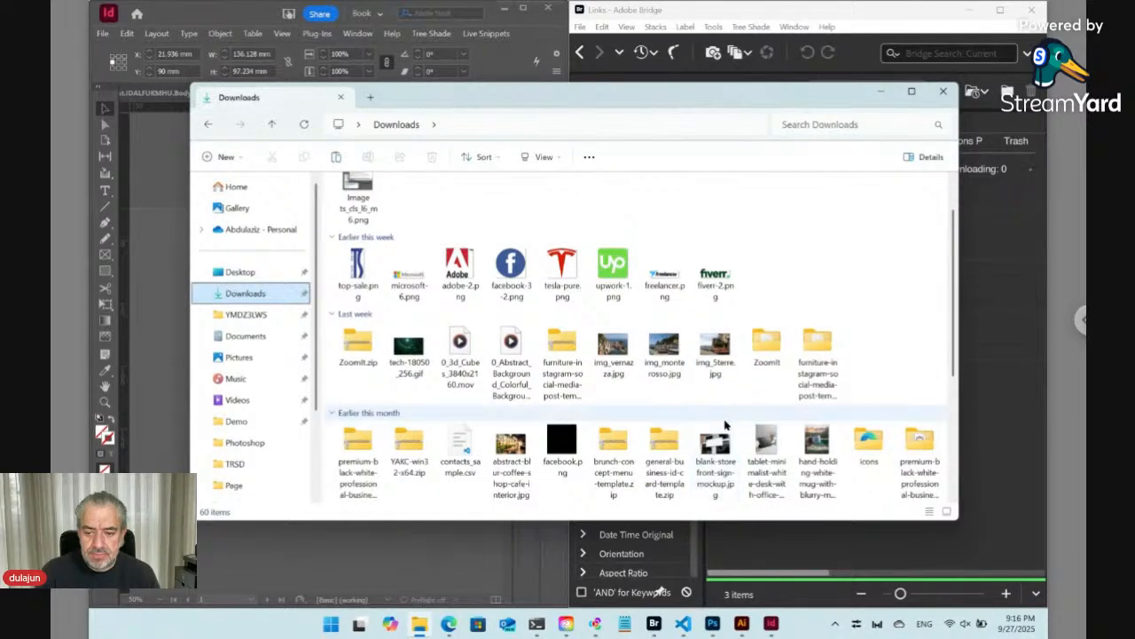
click(717, 443)
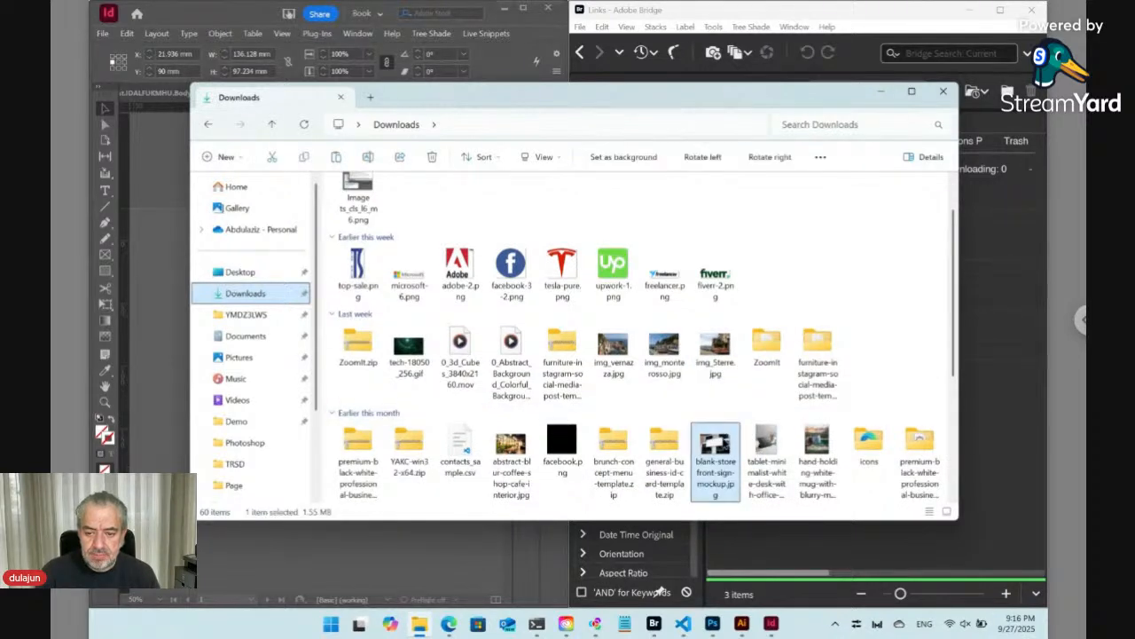
shift+click(818, 451)
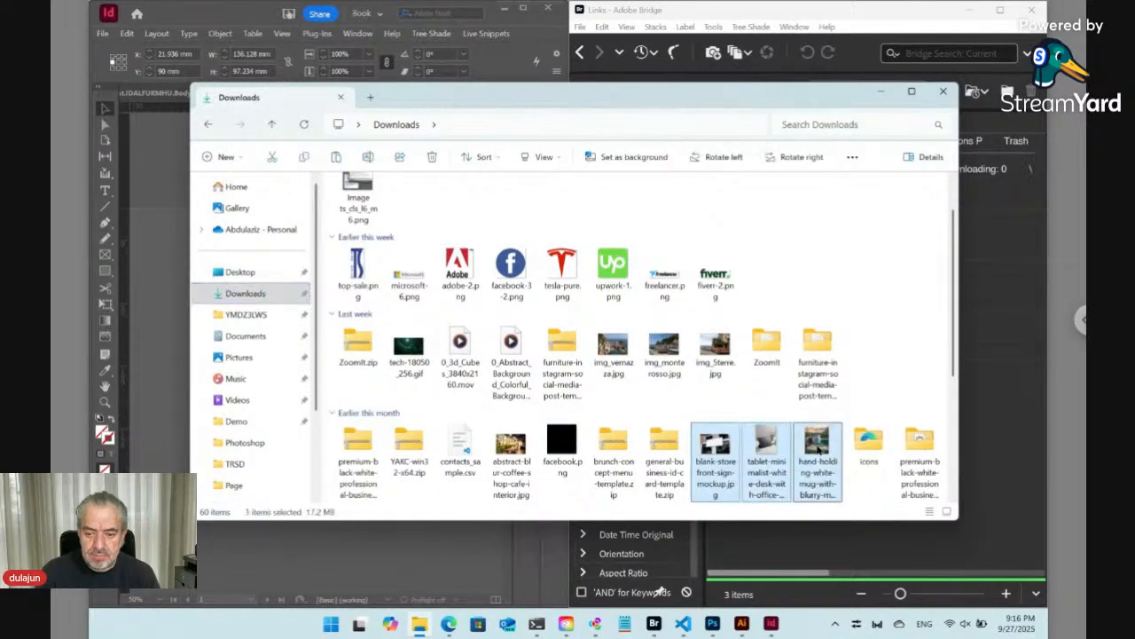
click(878, 545)
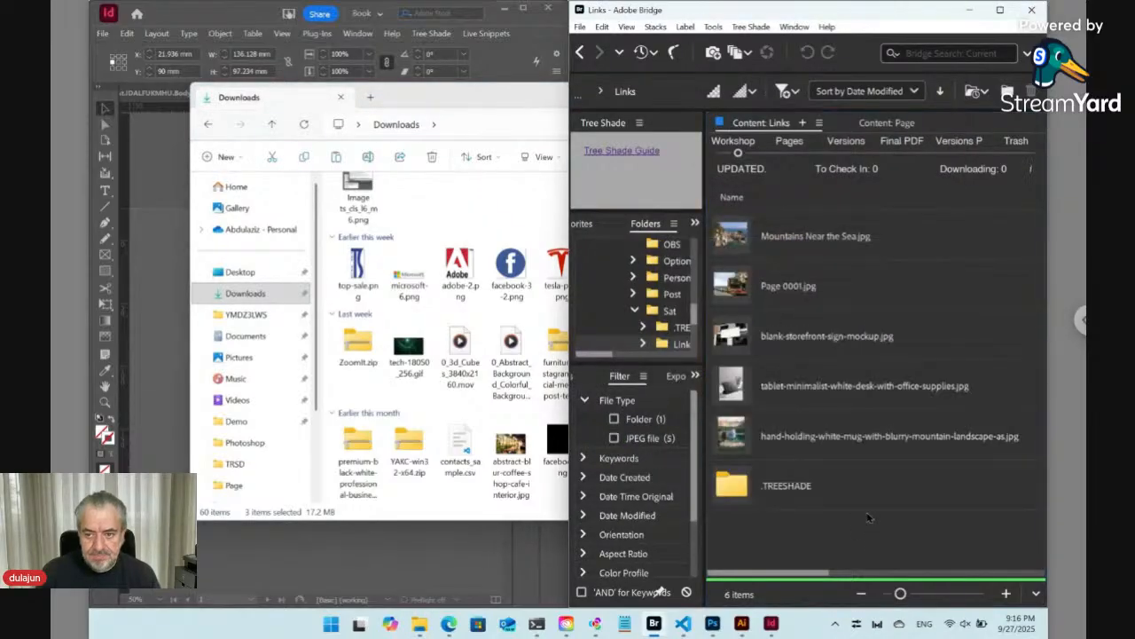
- Rename blank-storefront-sign-mockup.jpg in the Links folder to Page 0002.jpg
click(816, 345)
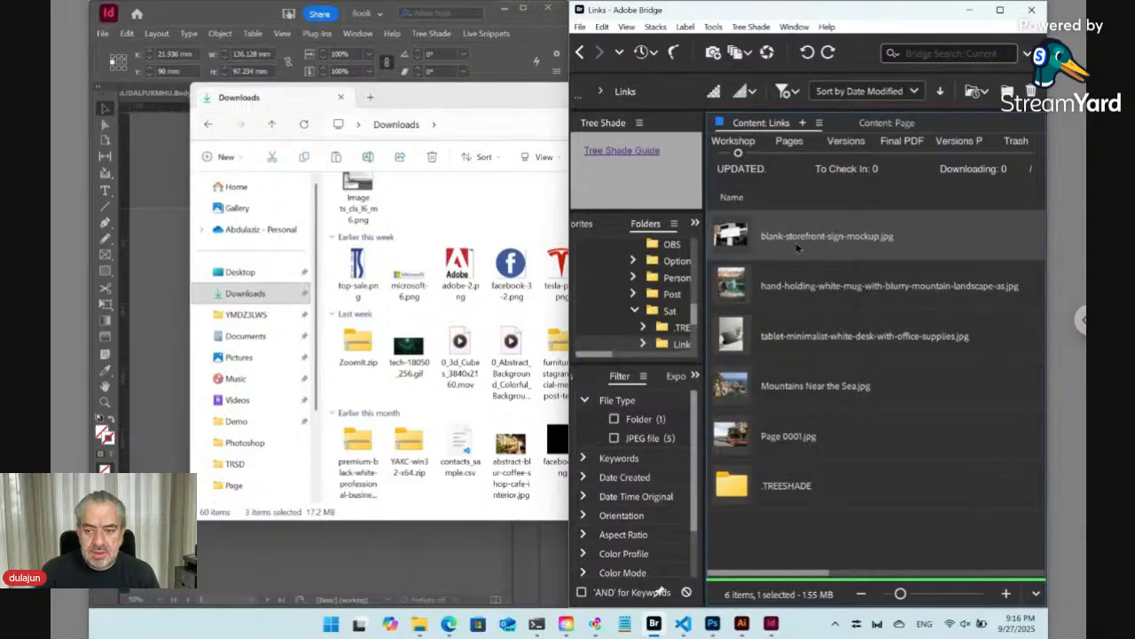
click(796, 238)
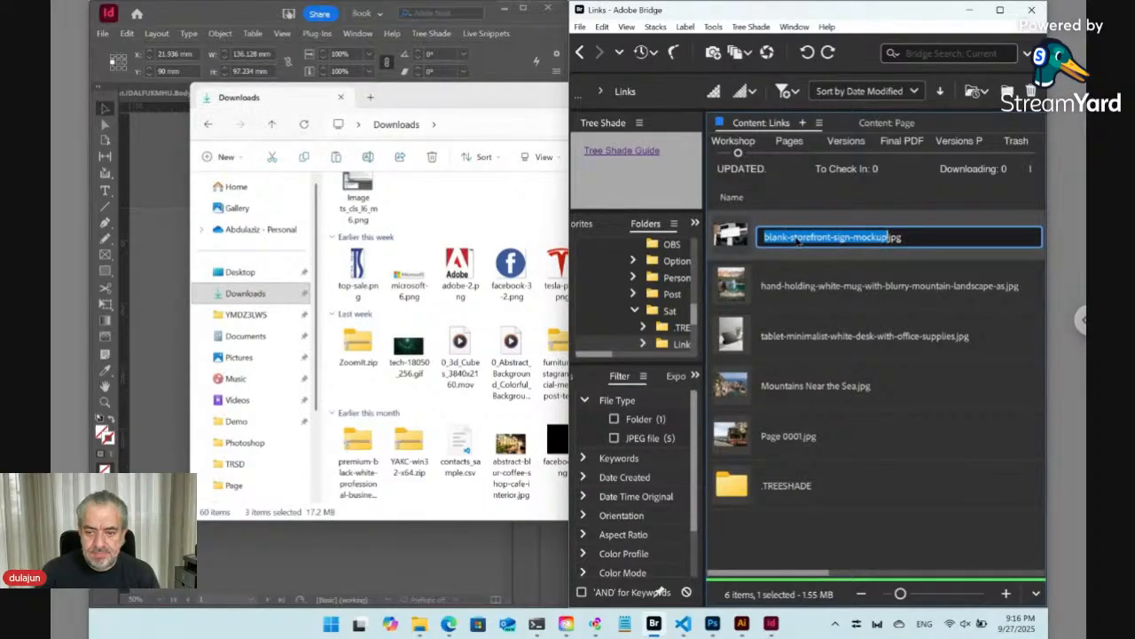
text(Page )
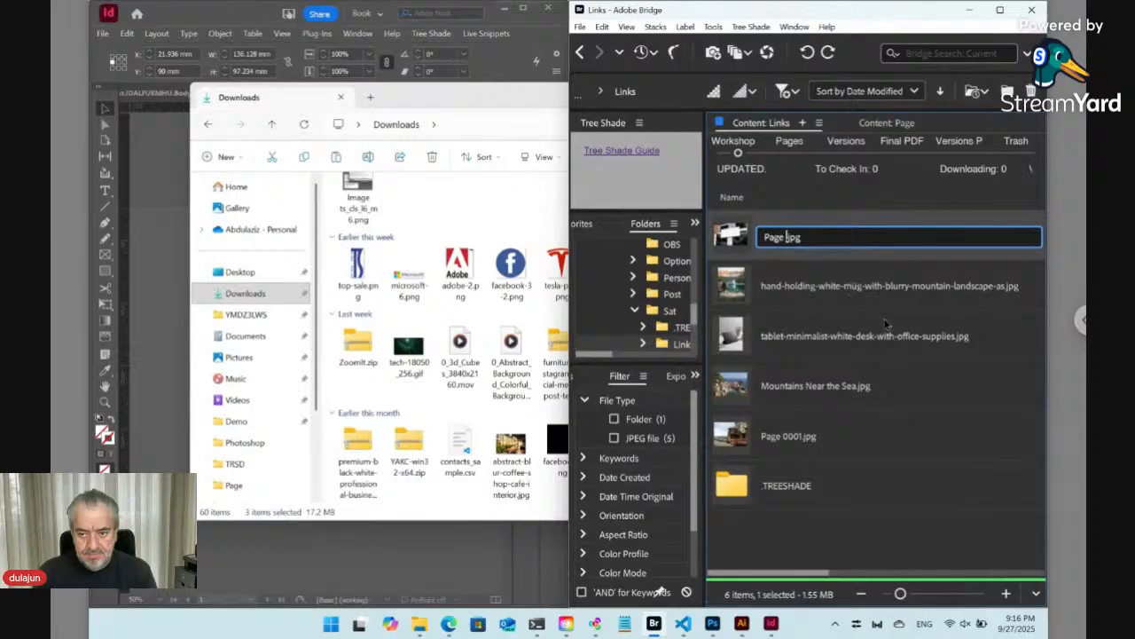
text(00)
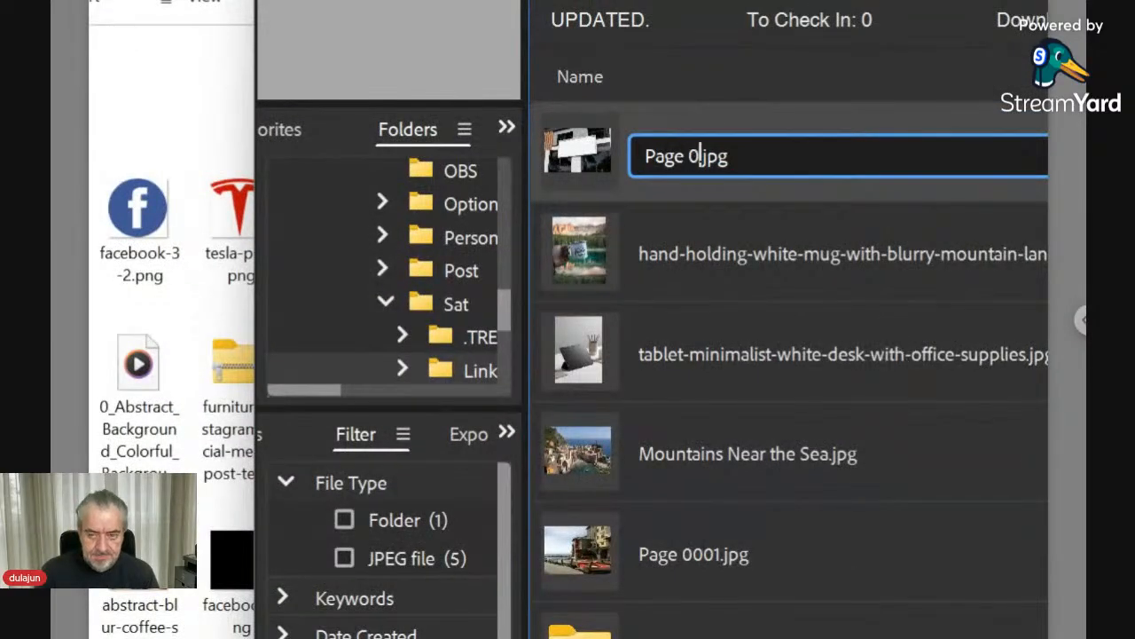
text(02)
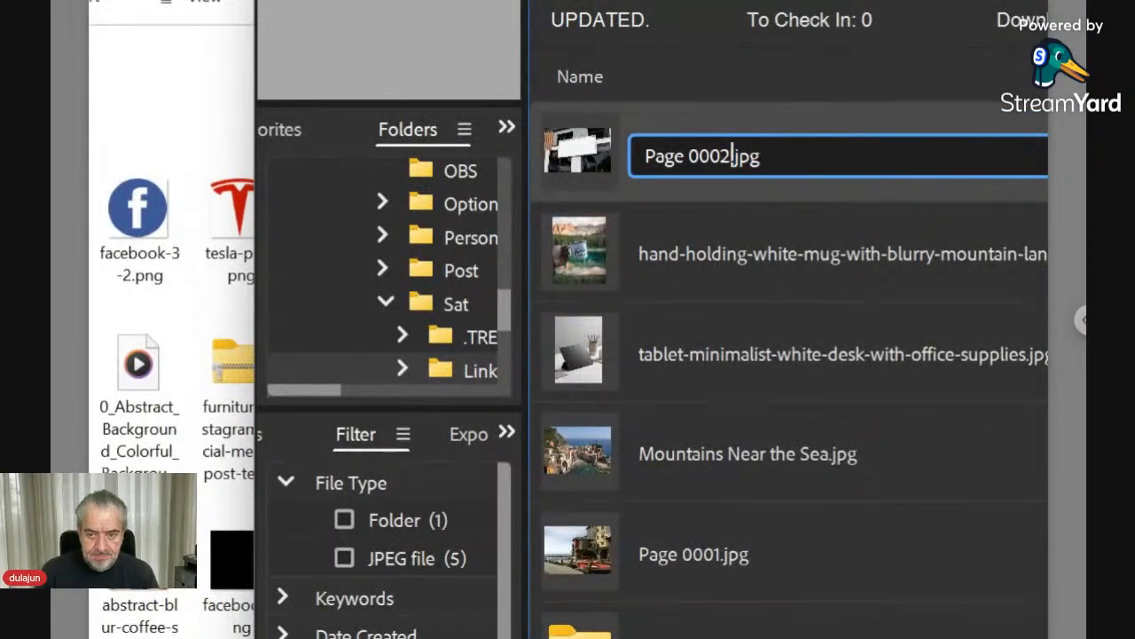
key(Return)
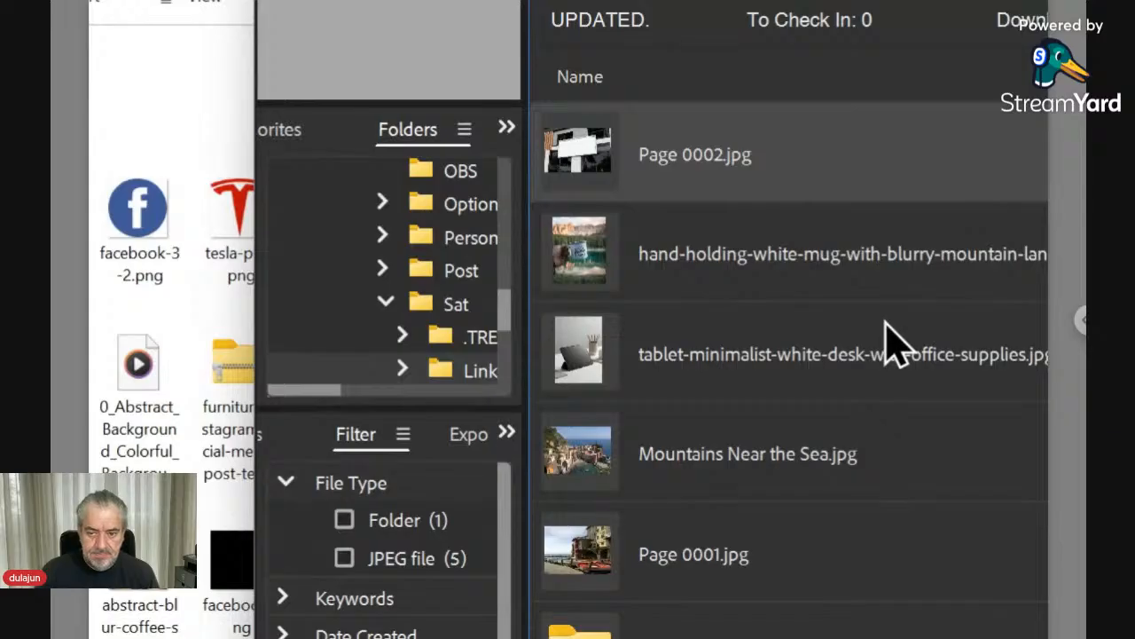
- Rename the hand-holding-white-mug-with-blurry-mountain-landscape image to Page 0003.jpg
key(Down)
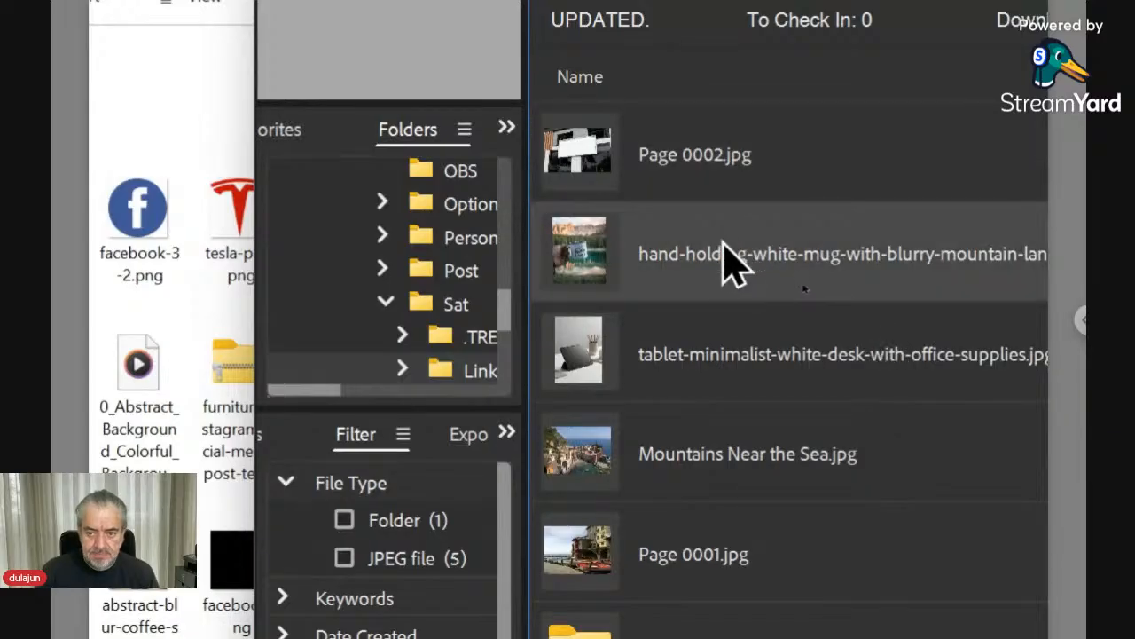
click(723, 251)
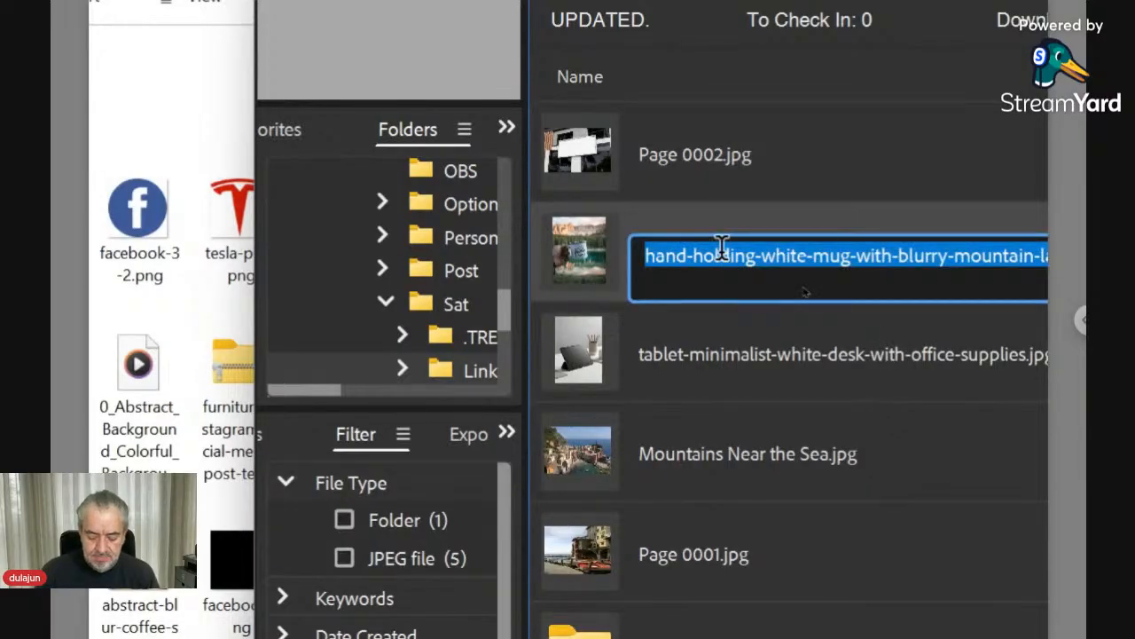
text(Page )
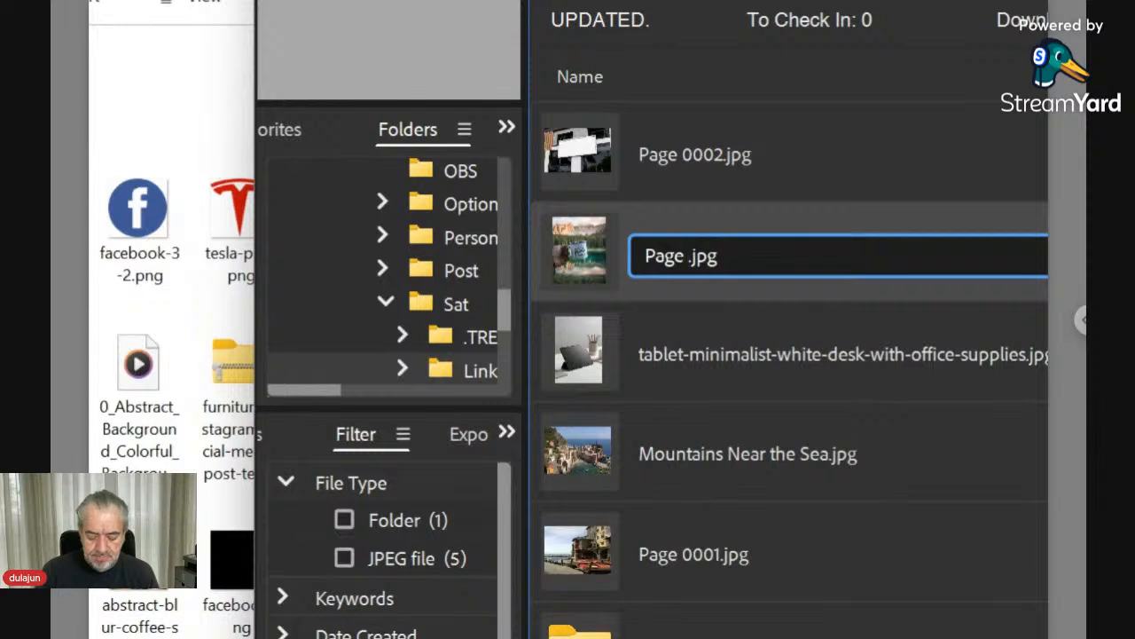
text(0003)
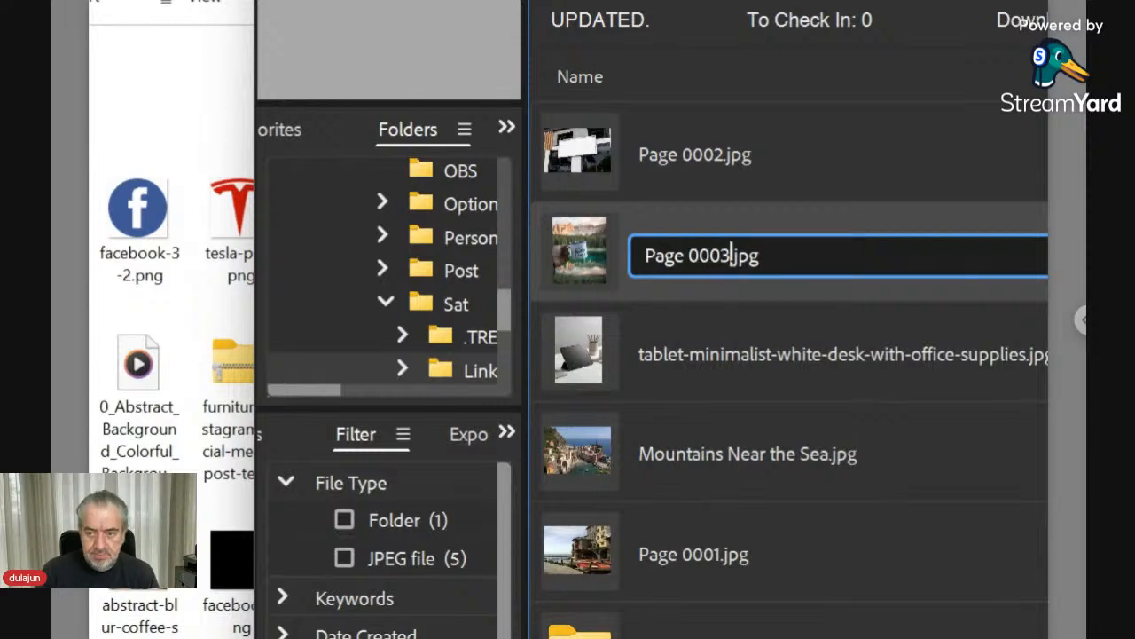
key(Return)
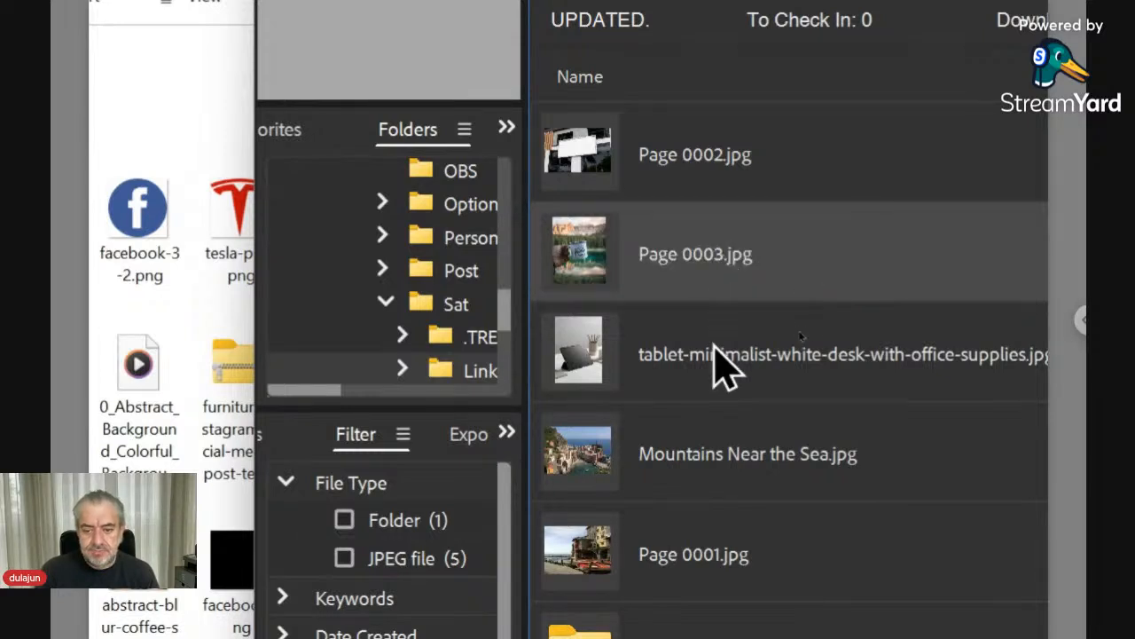
- Rename tablet-minimalist-white-desk-with-office-supplies.jpg to Page 0004.jpg
click(716, 366)
click(709, 354)
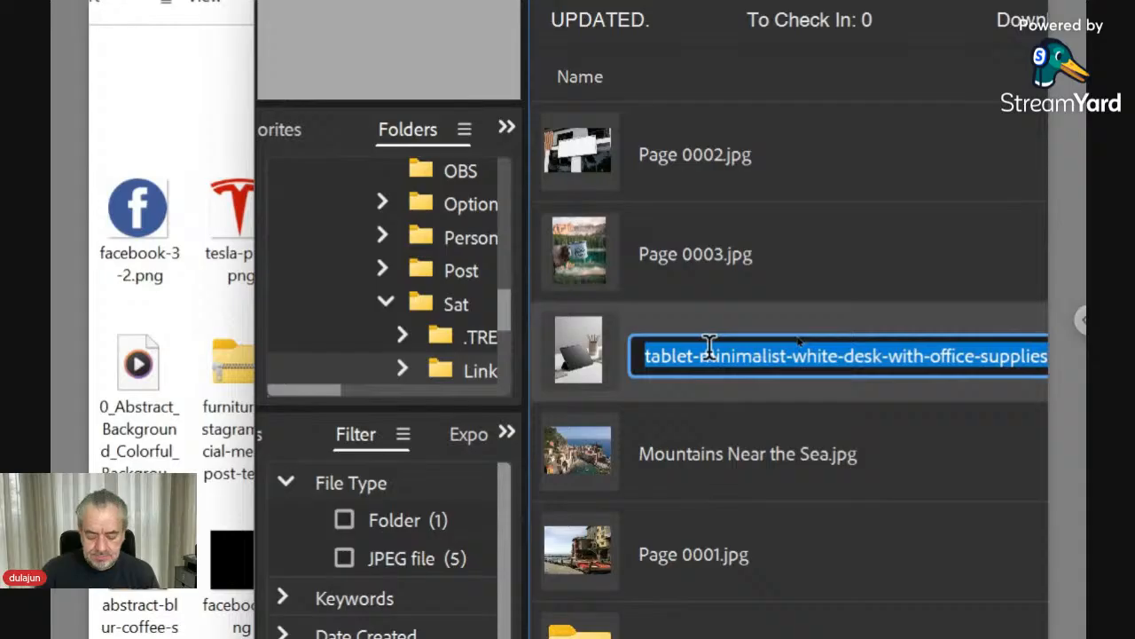
text(Page )
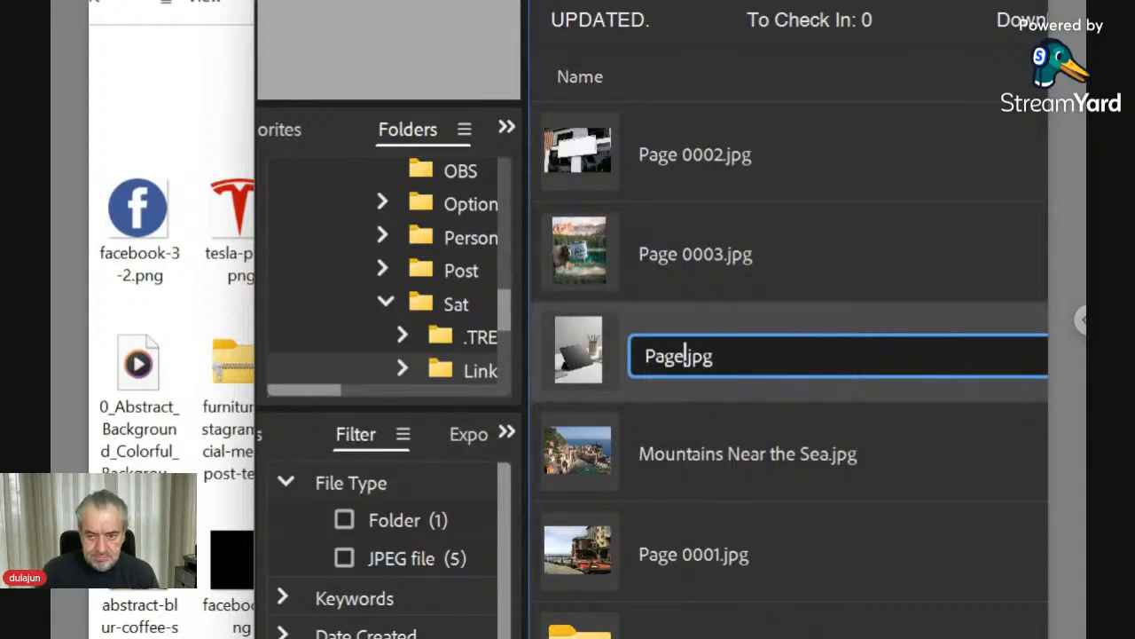
text(0004)
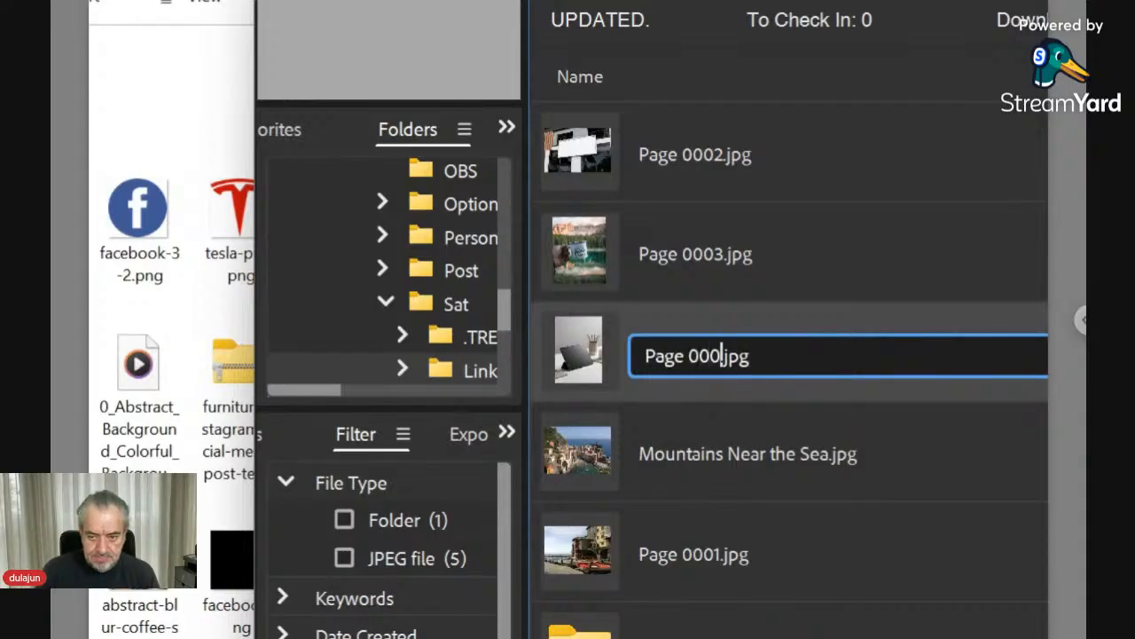
key(Return)
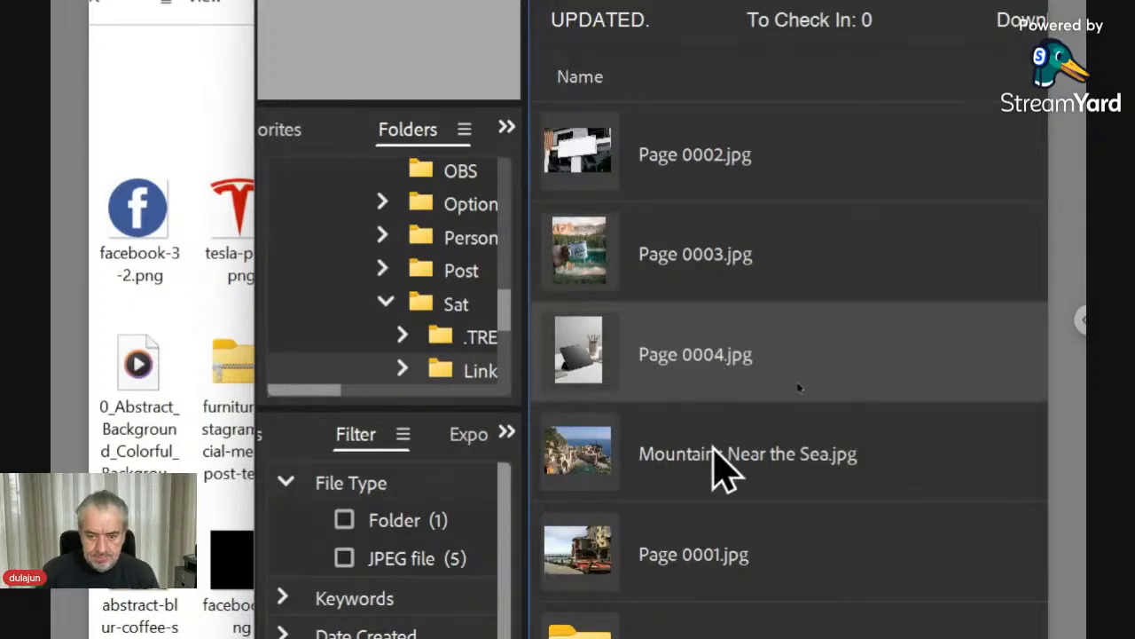
- Rename Mountains Near the Sea.jpg to Page 0005.jpg
click(710, 472)
click(703, 453)
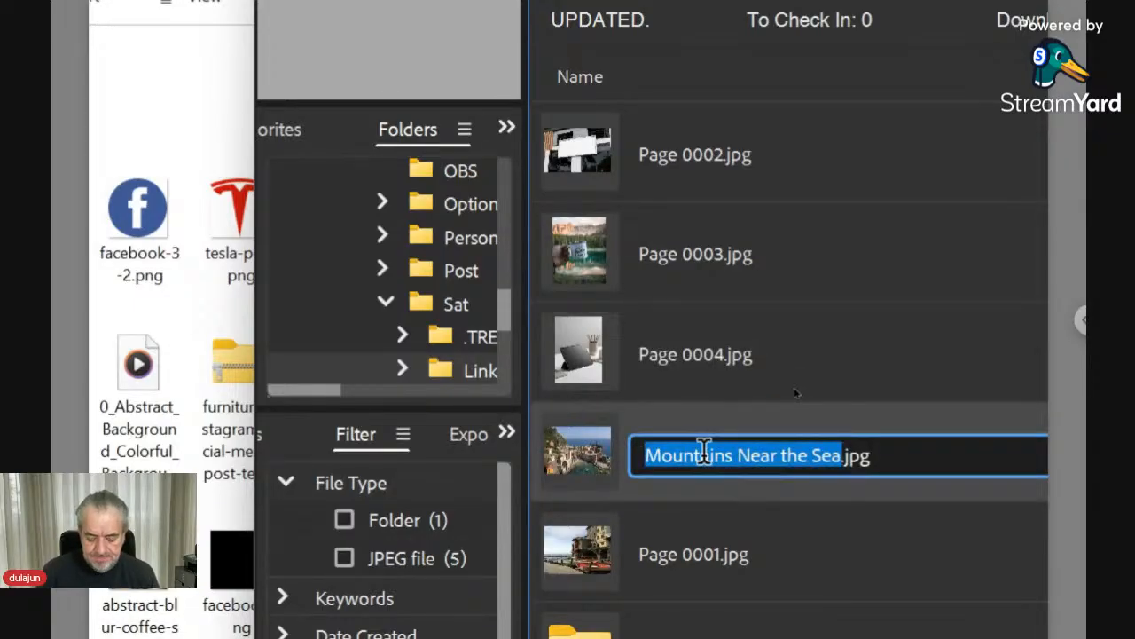
text(Page )
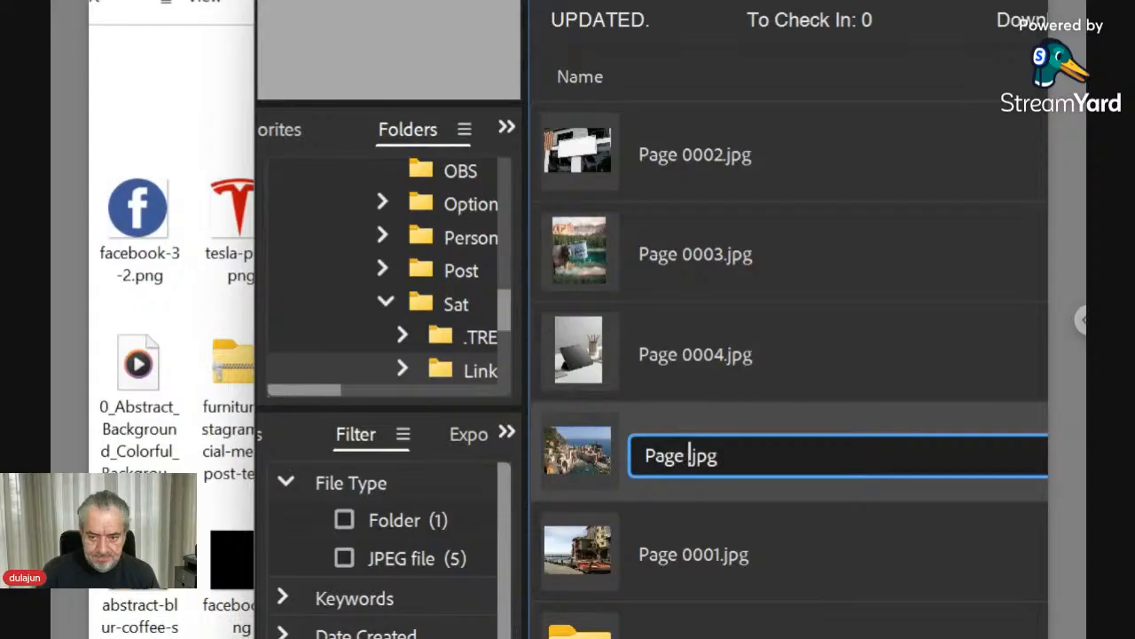
text(000)
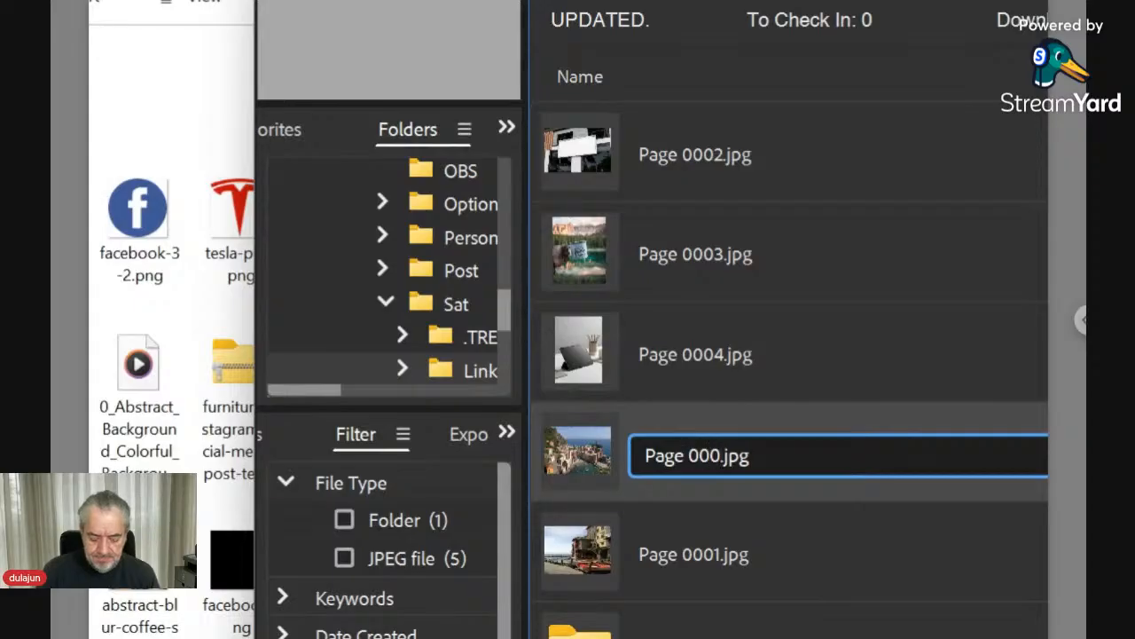
text(5)
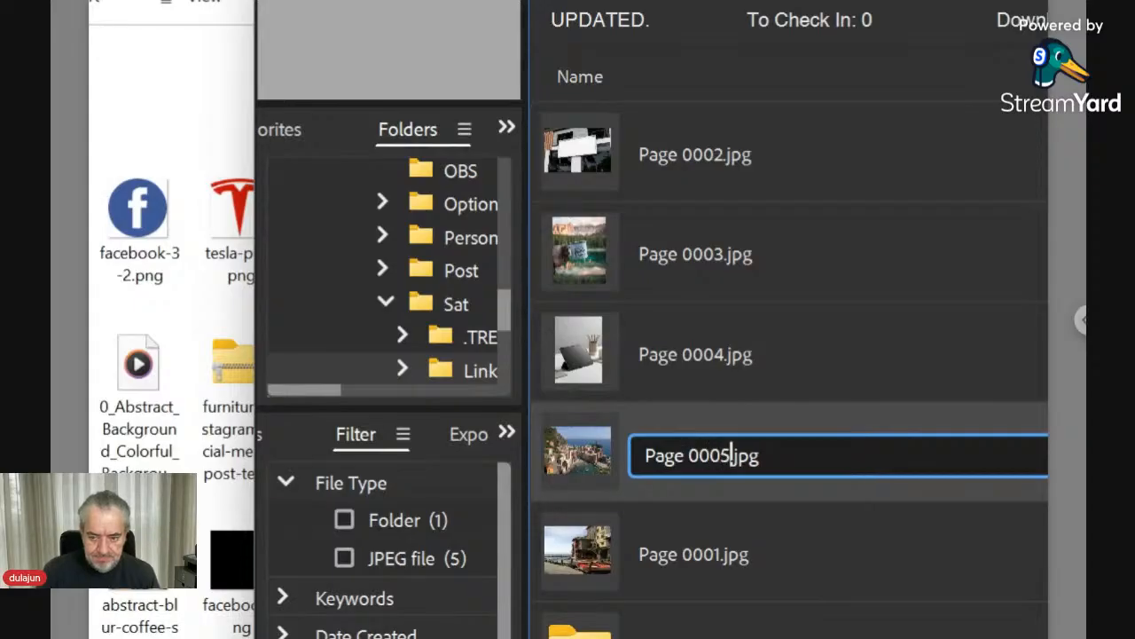
key(Return)
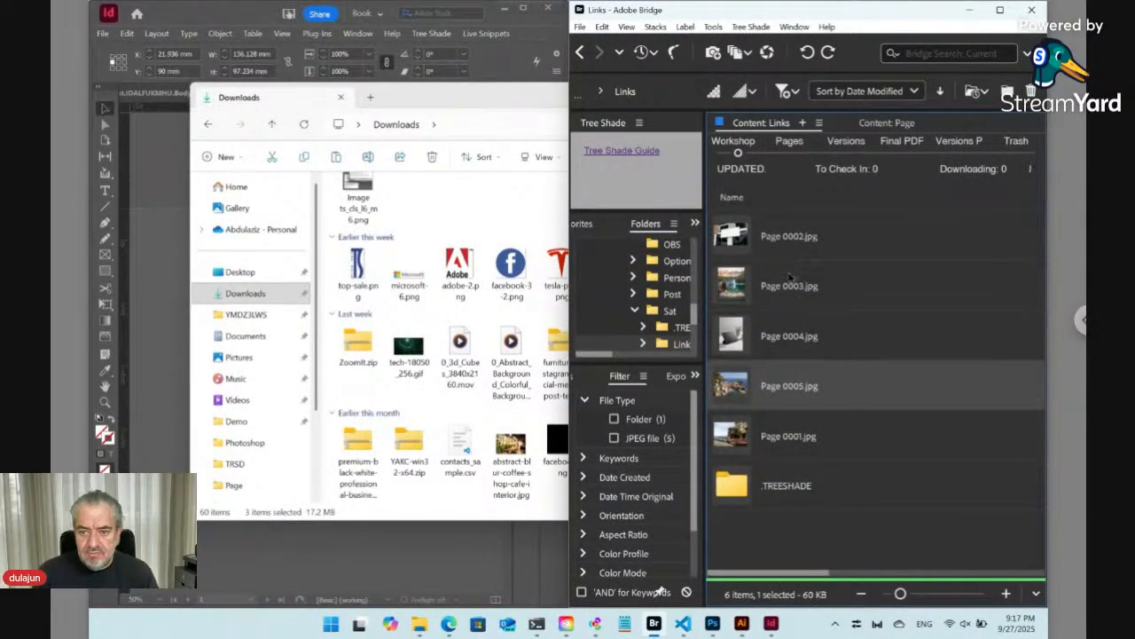
- Select the five page images, switch to InDesign and delete the image frame from page 1
click(749, 439)
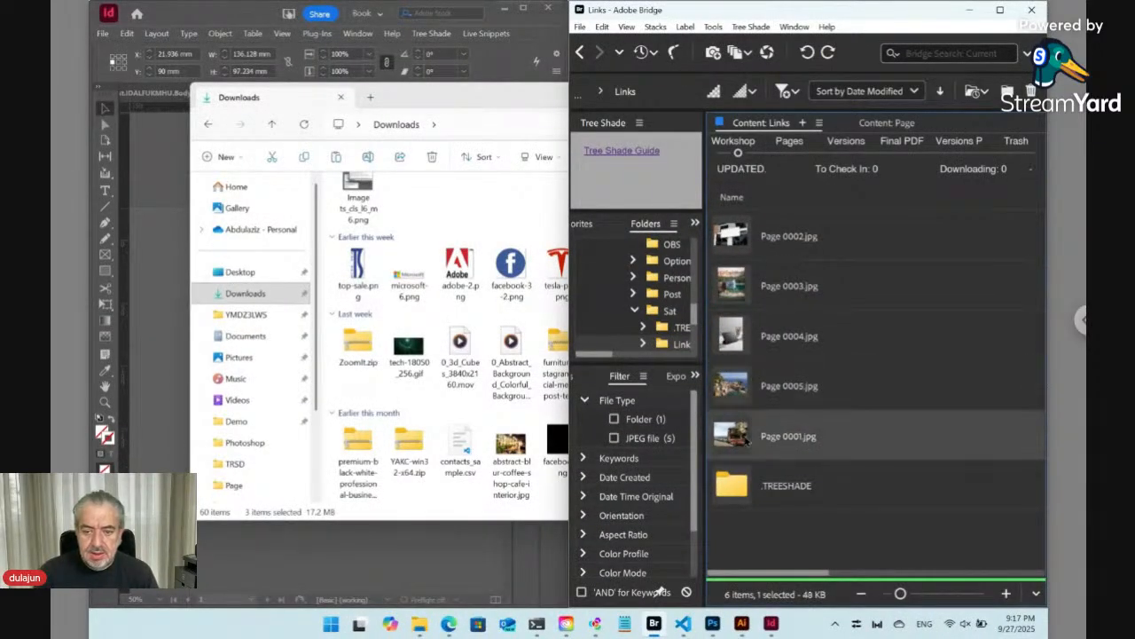
shift+click(741, 243)
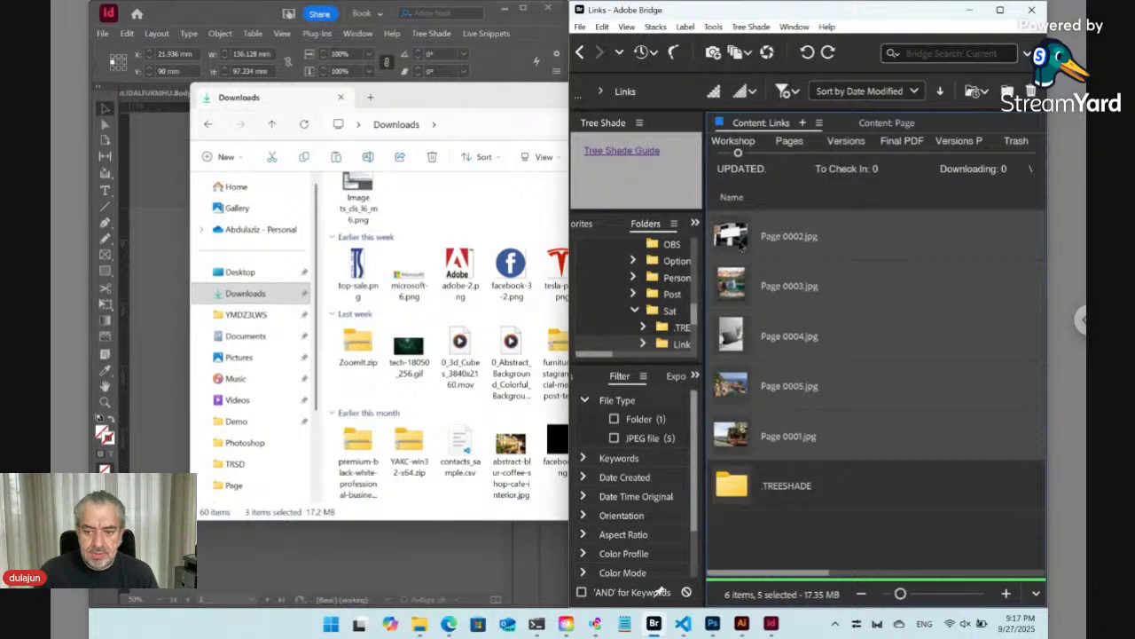
click(771, 624)
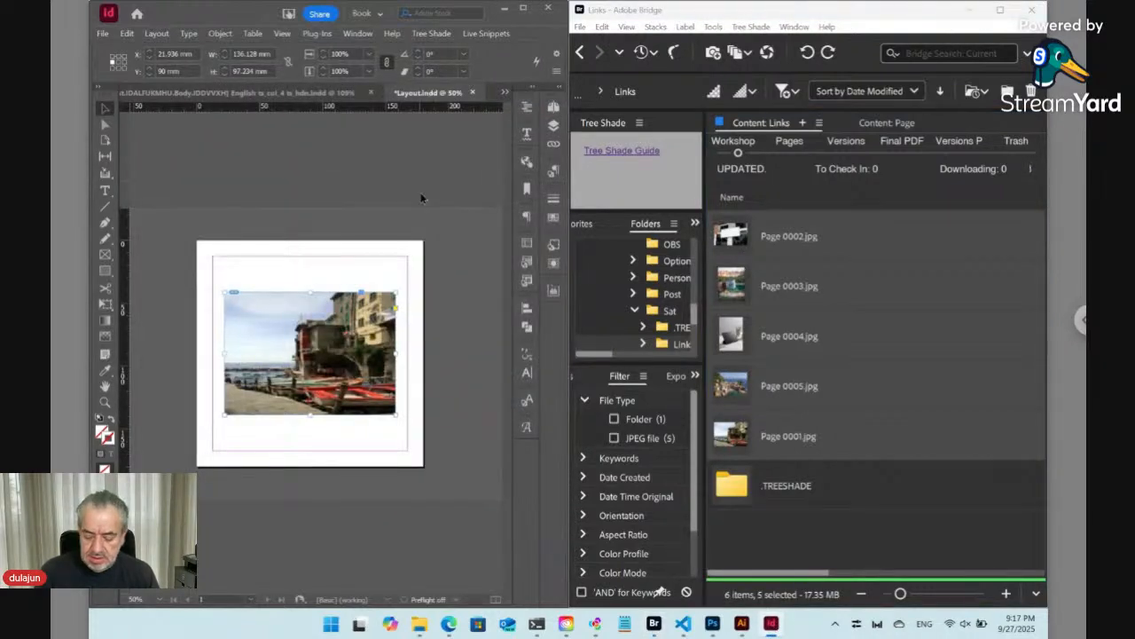
key(Delete)
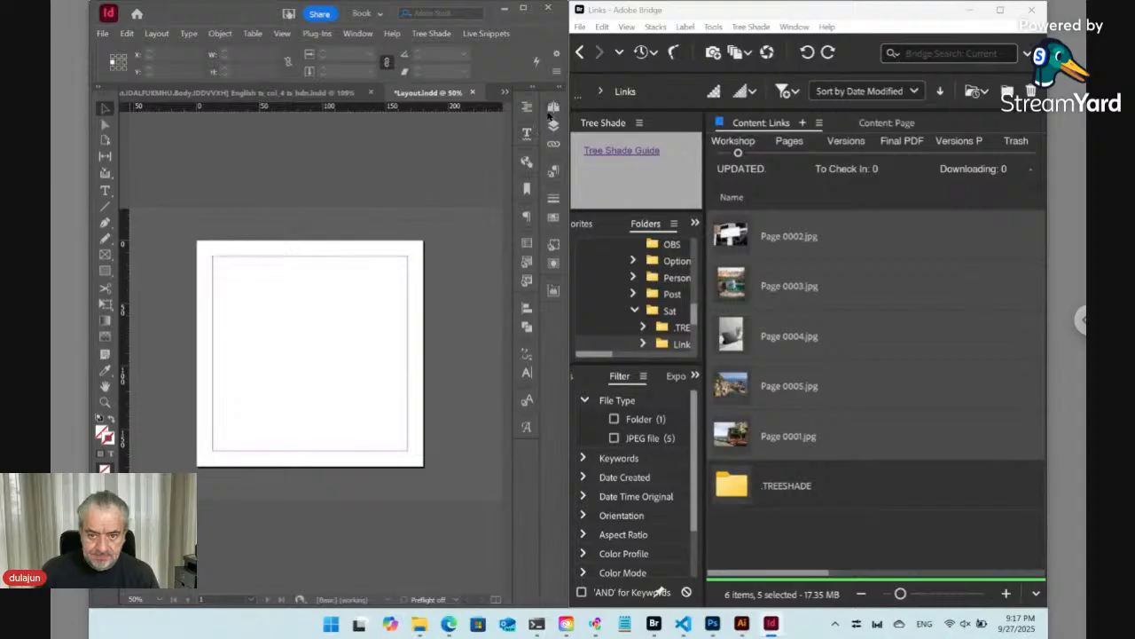
- Open the A-Parent parent page and select its image frame
click(553, 107)
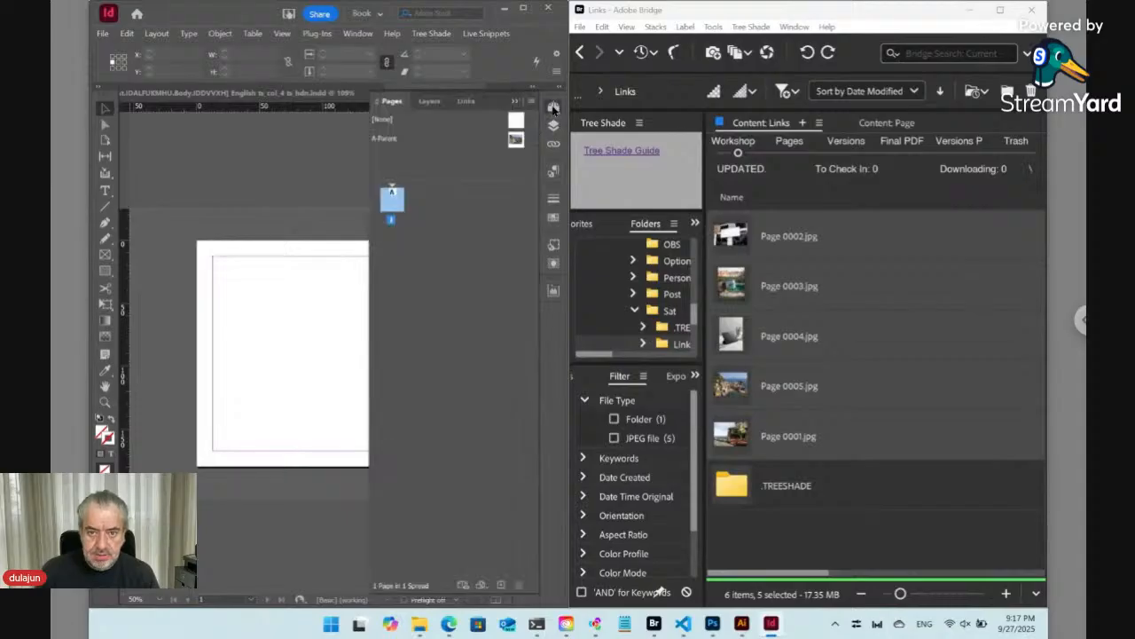
double_click(517, 139)
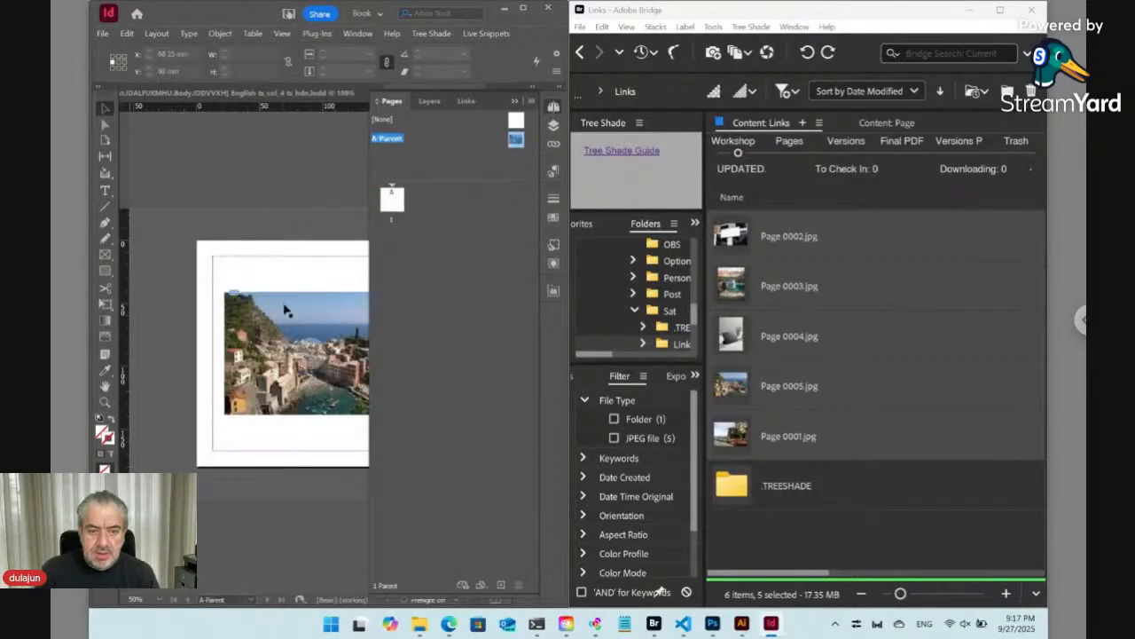
click(285, 311)
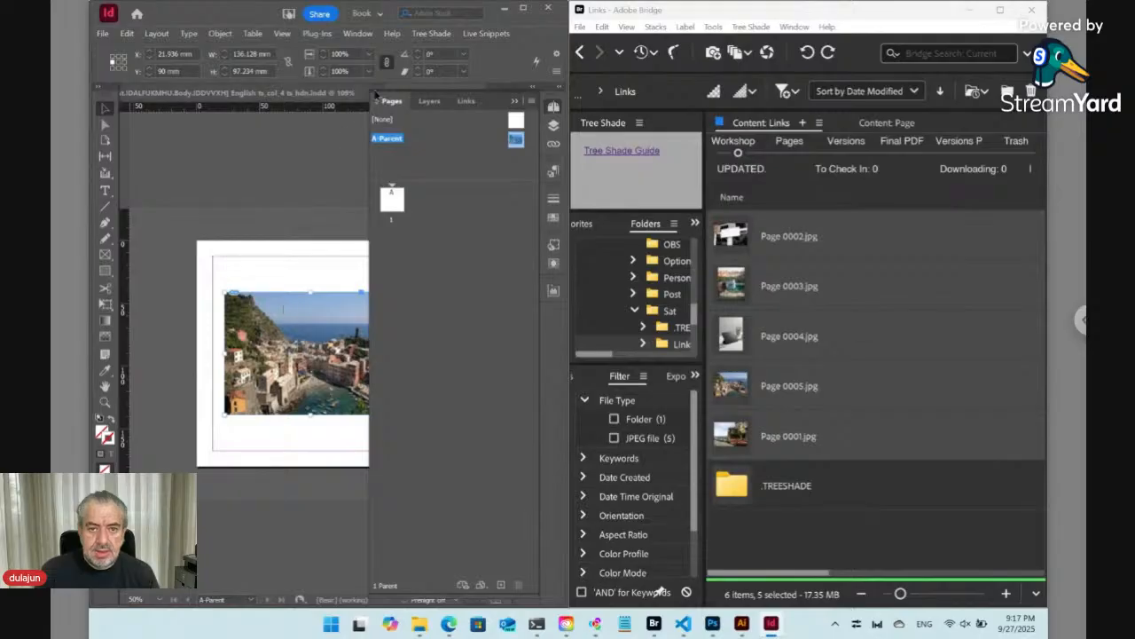
- Set a dynamic link on the selected parent-page image frame with the phrase ..$/Links/Page <Page_Num>.*
click(434, 34)
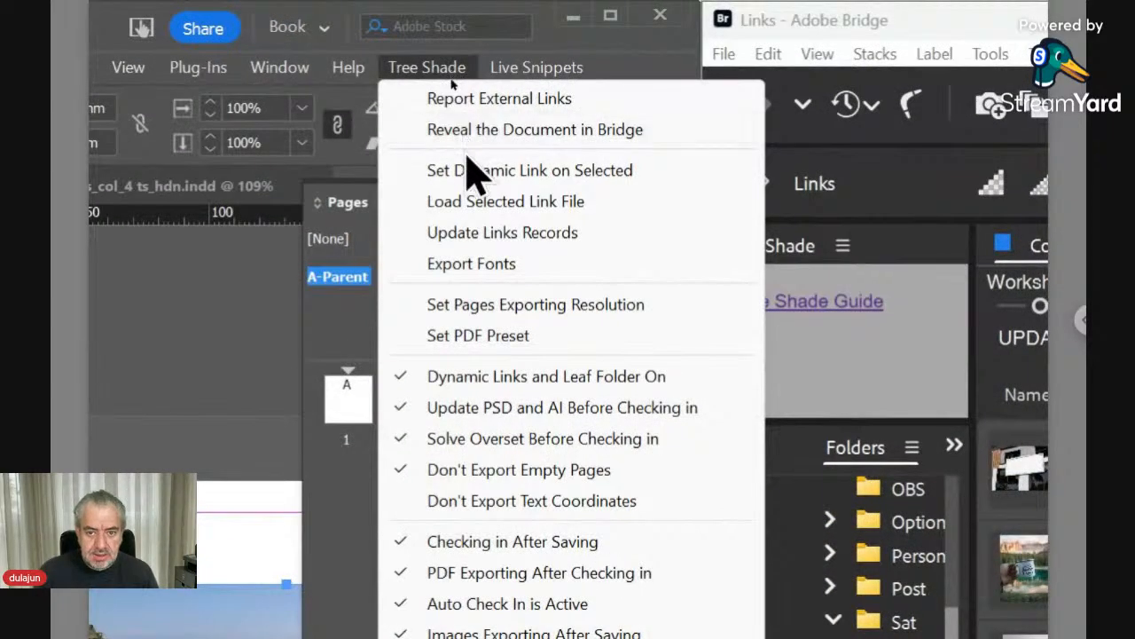
click(470, 173)
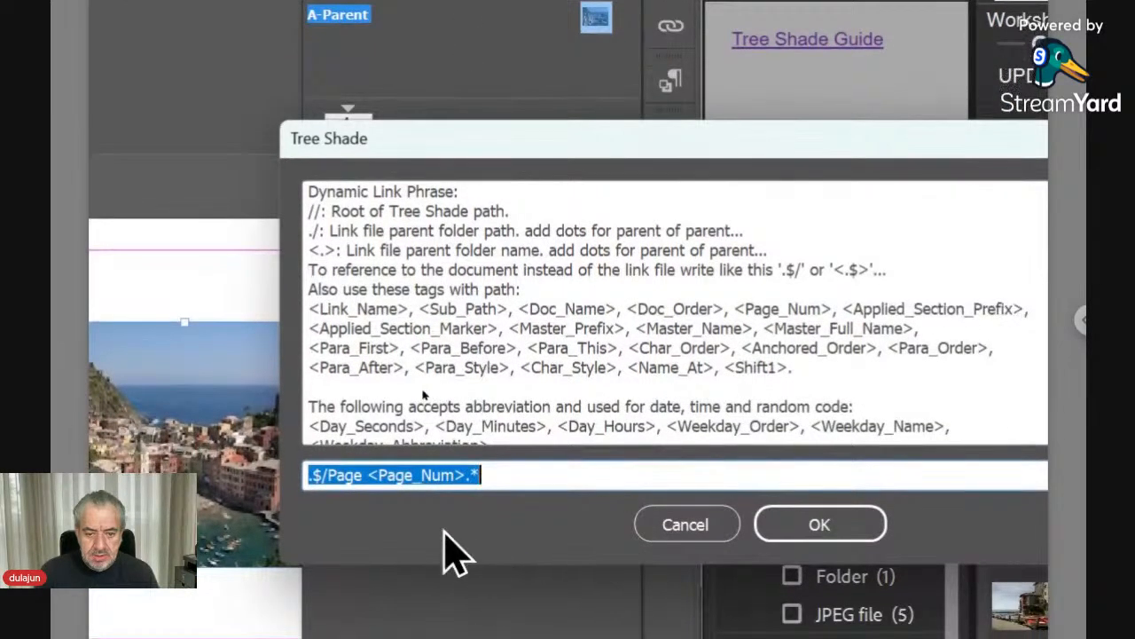
click(328, 475)
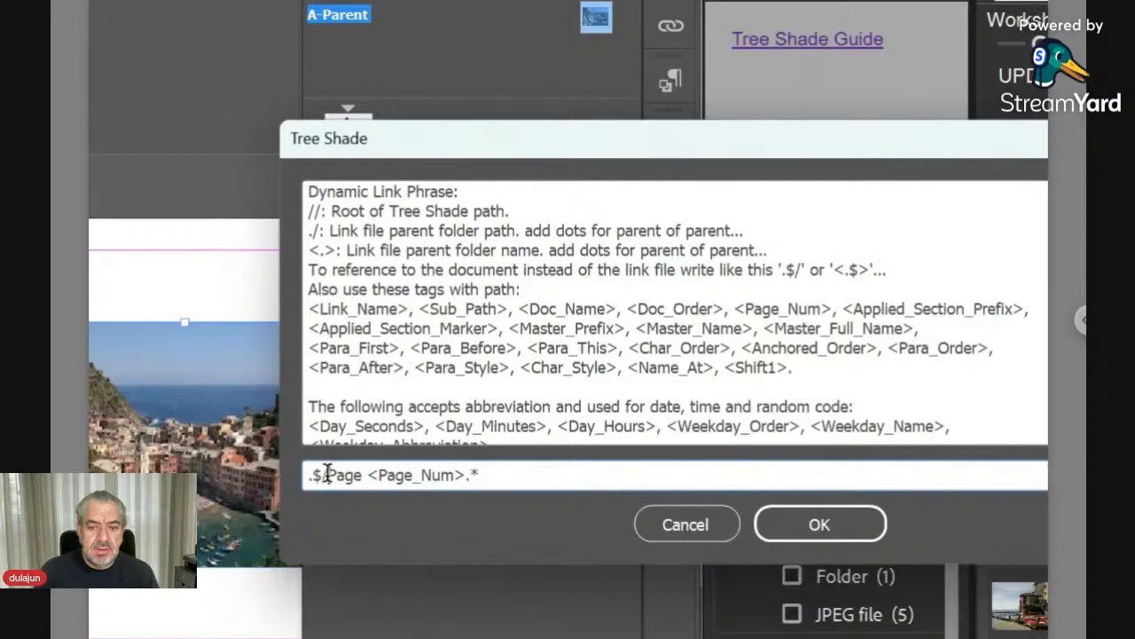
key(Left)
key(Left)
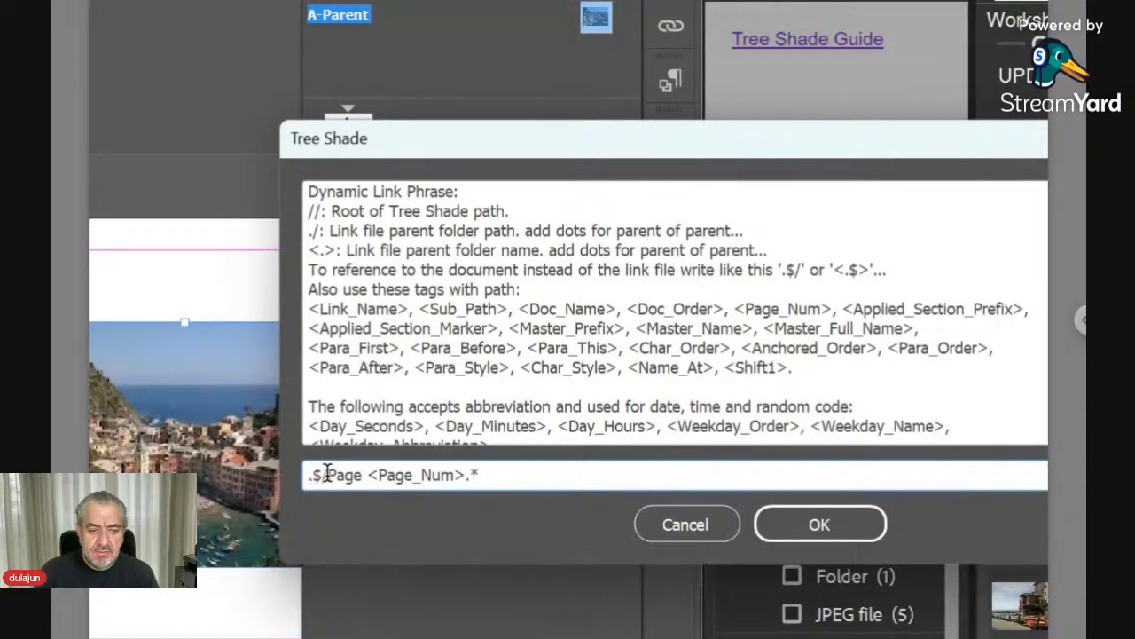
key(shift+Right)
key(shift+Right)
key(shift+Right)
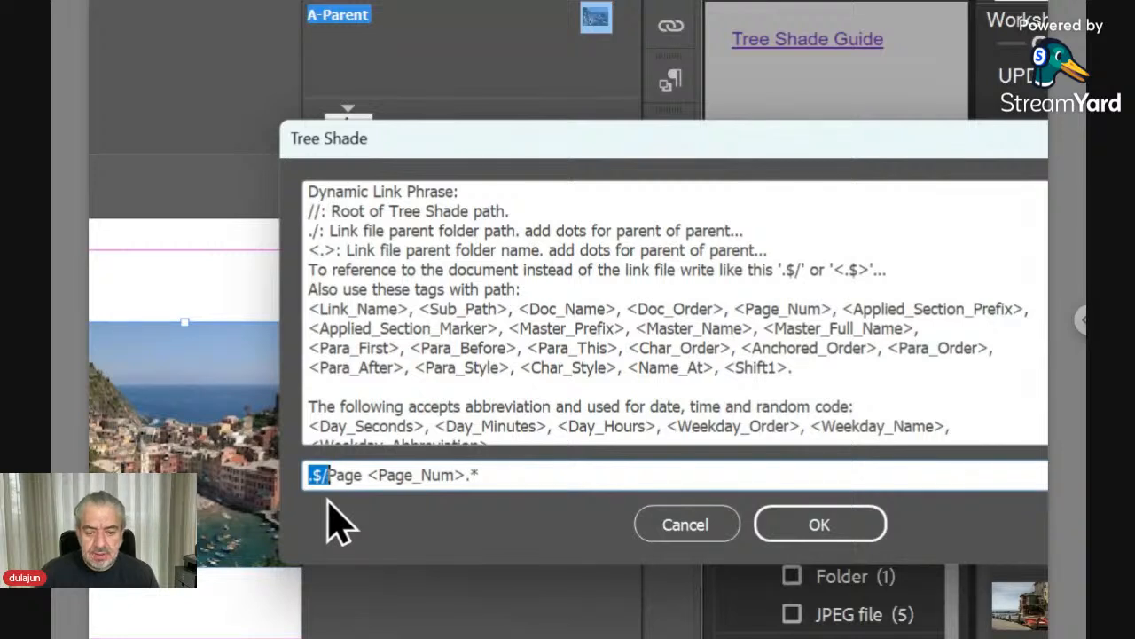
key(shift+Left)
key(shift+Left)
key(shift+Left)
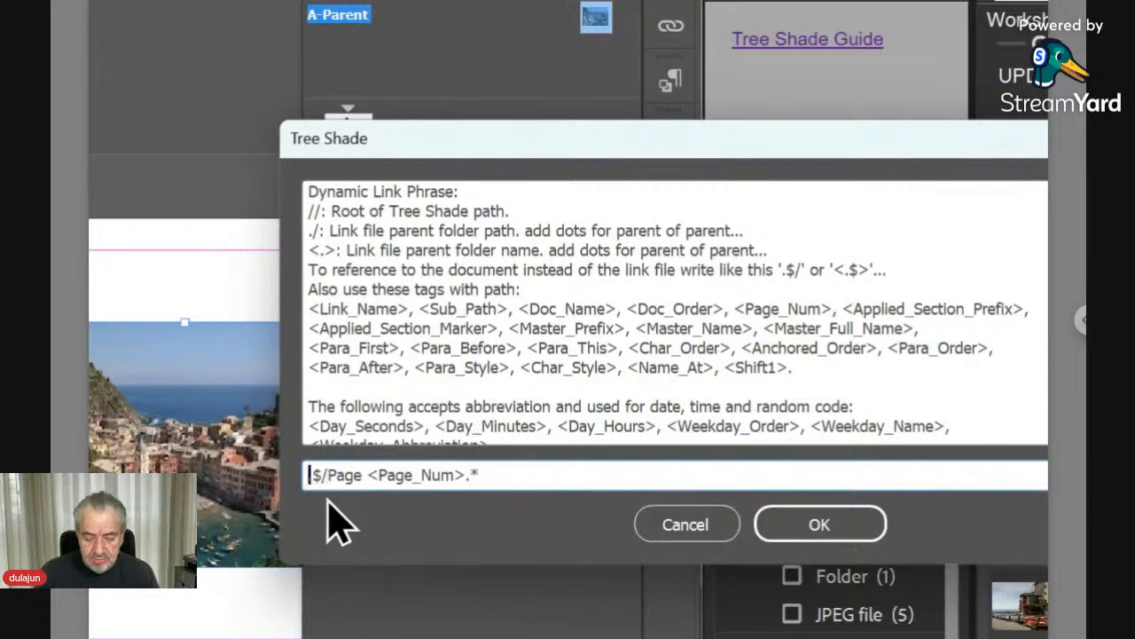
text(..)
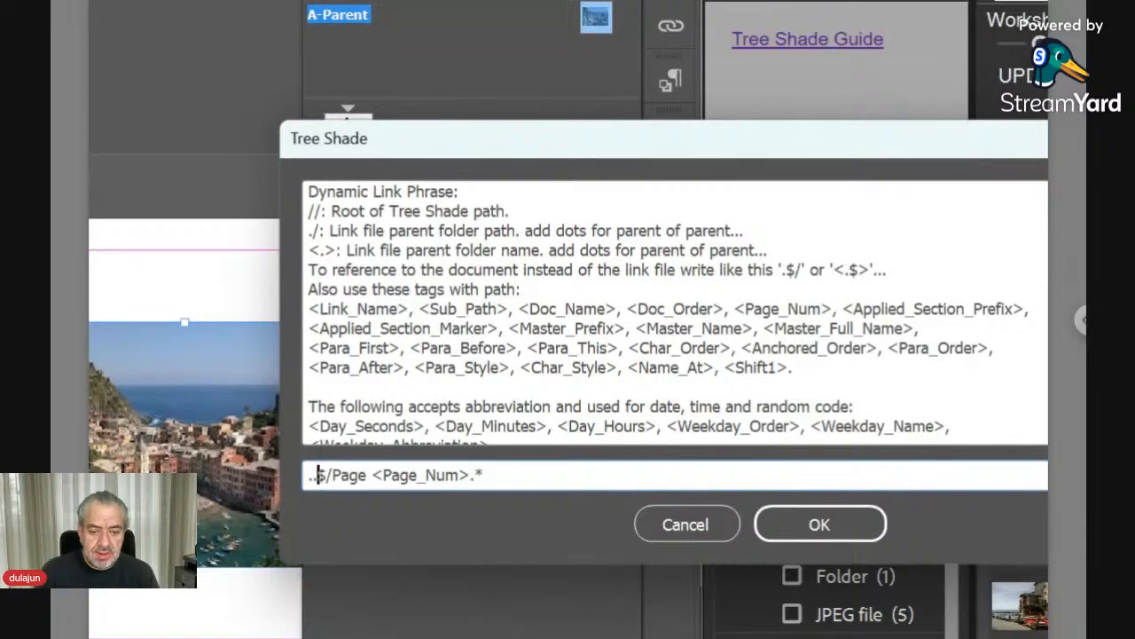
key(shift+Right)
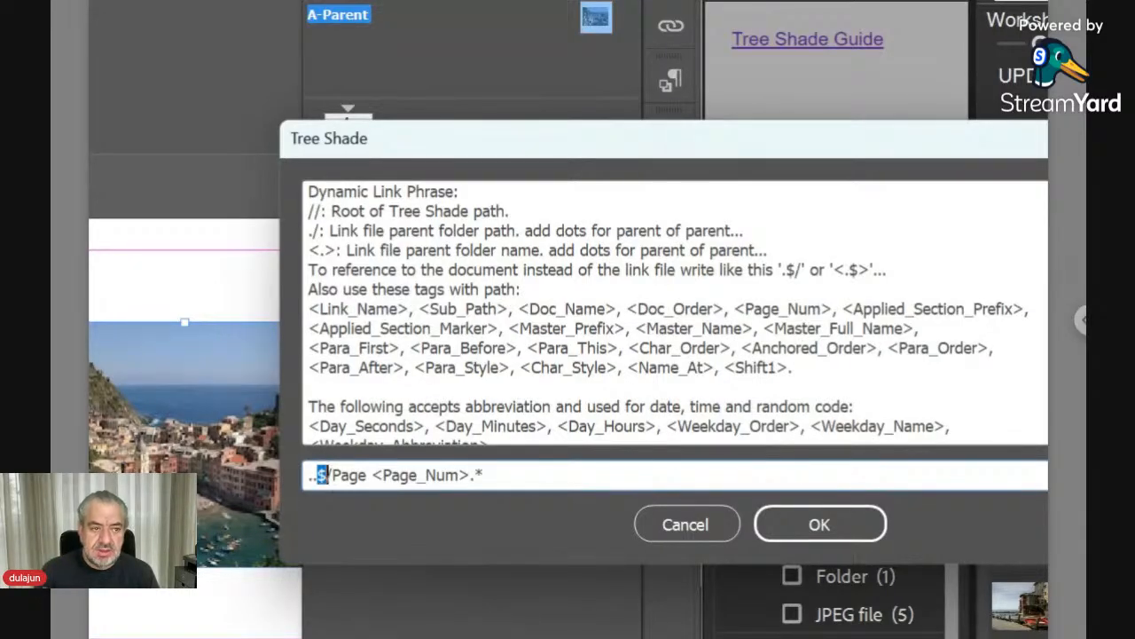
key(Right)
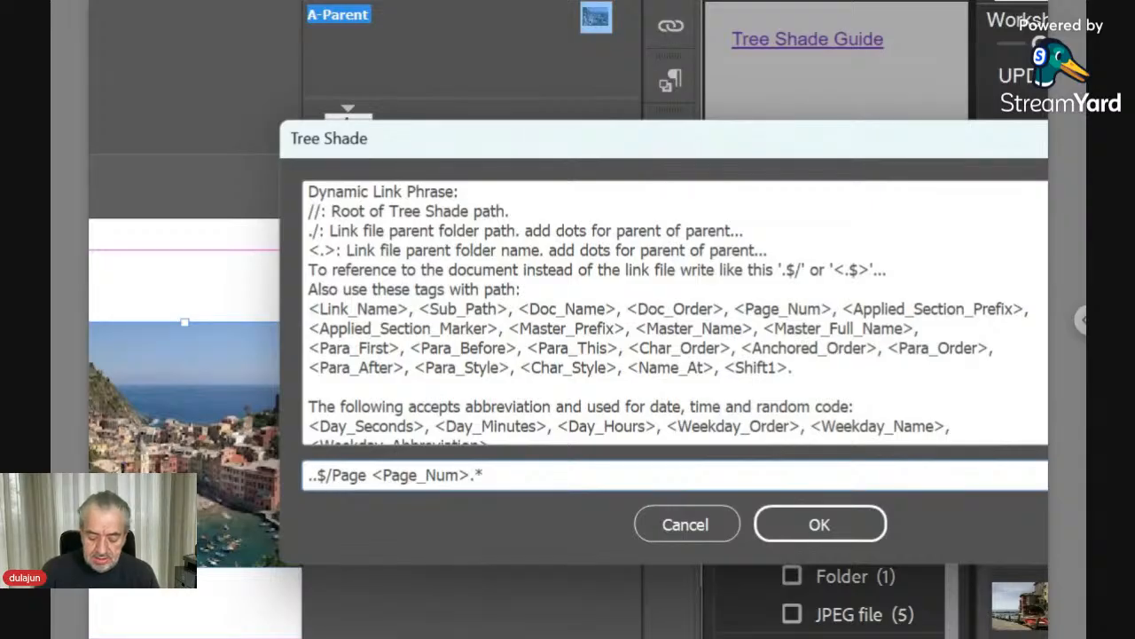
text(Links)
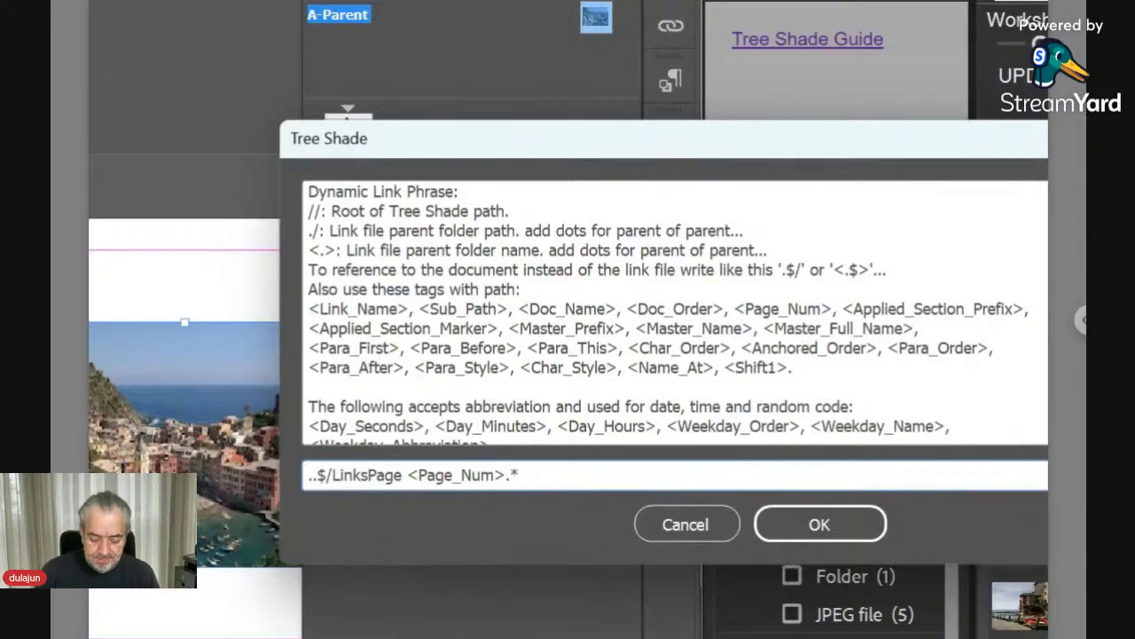
text(/)
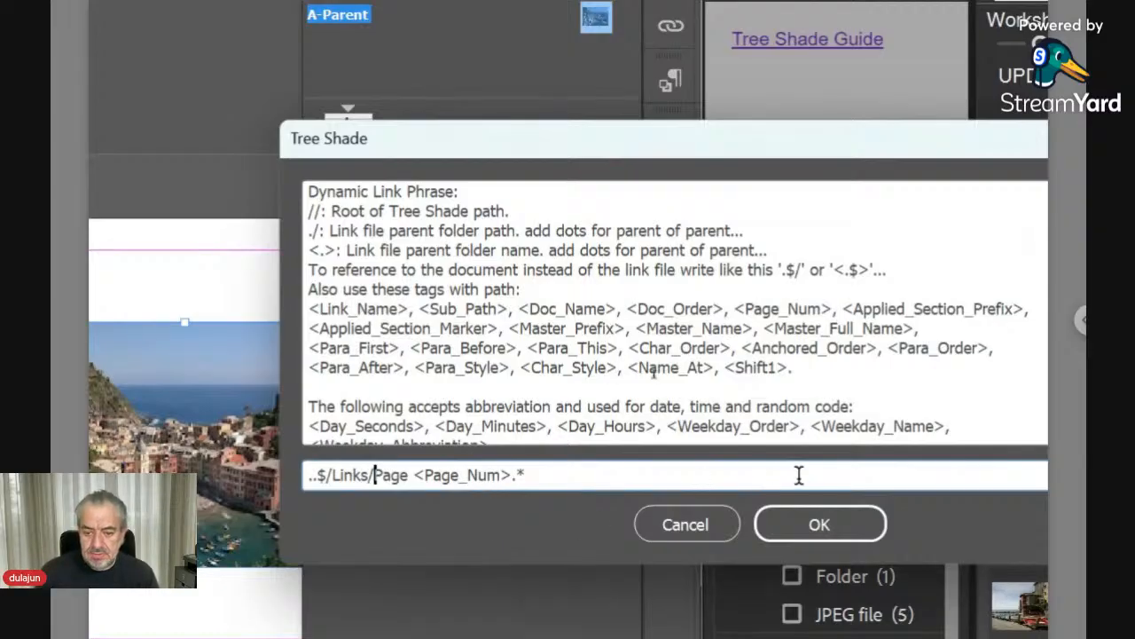
click(869, 535)
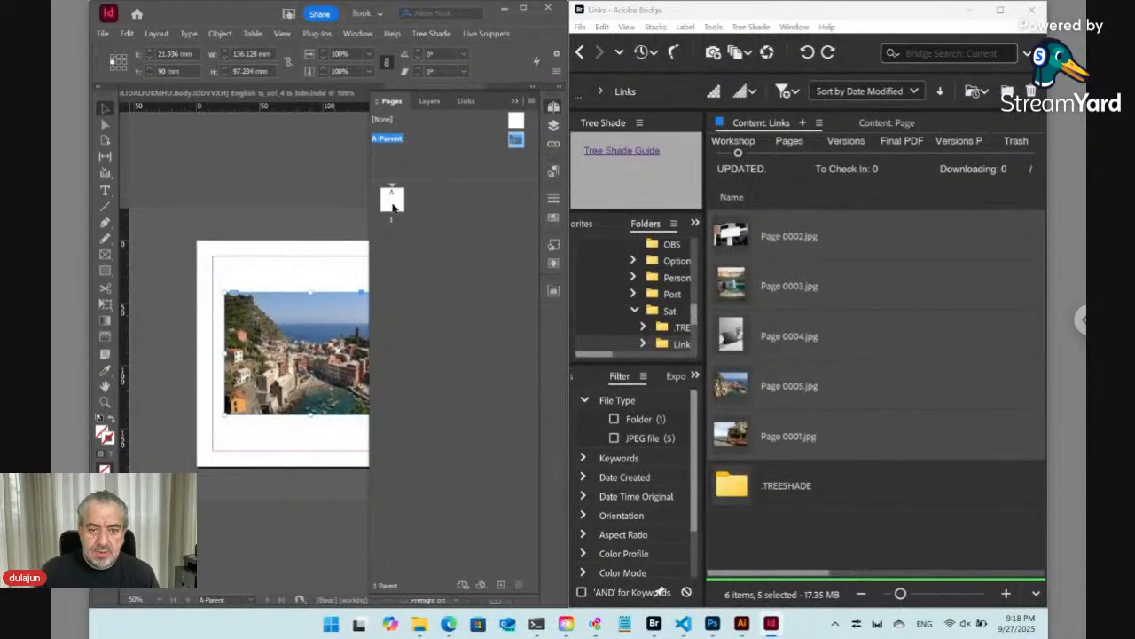
- Insert 4 pages after page 1 based on the A-Parent parent page
click(393, 203)
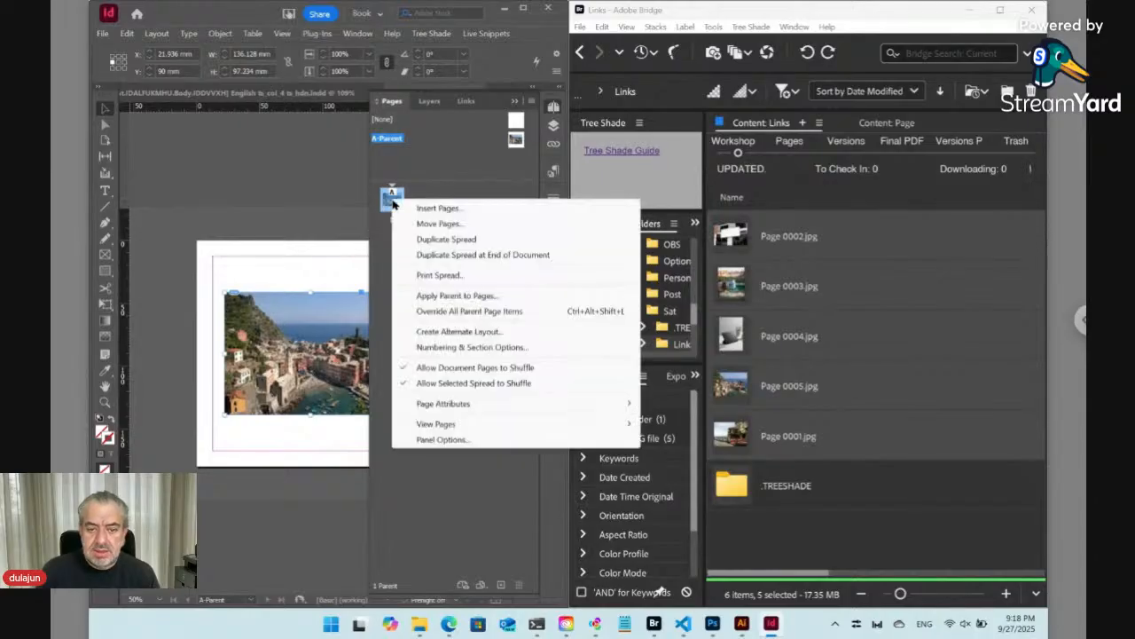
right_click(395, 204)
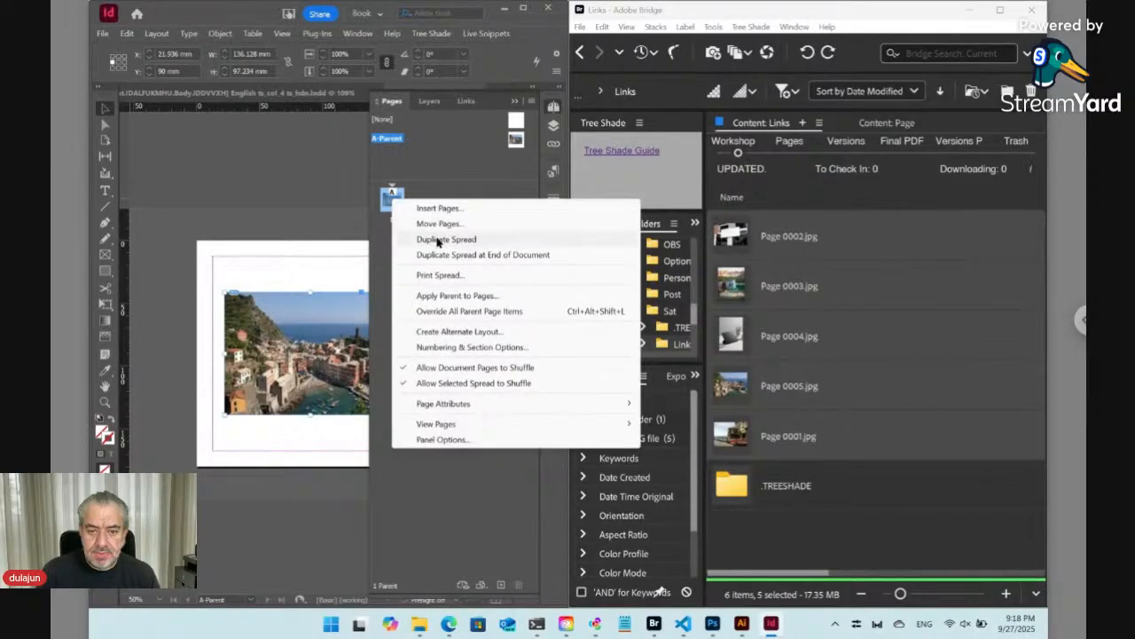
click(440, 209)
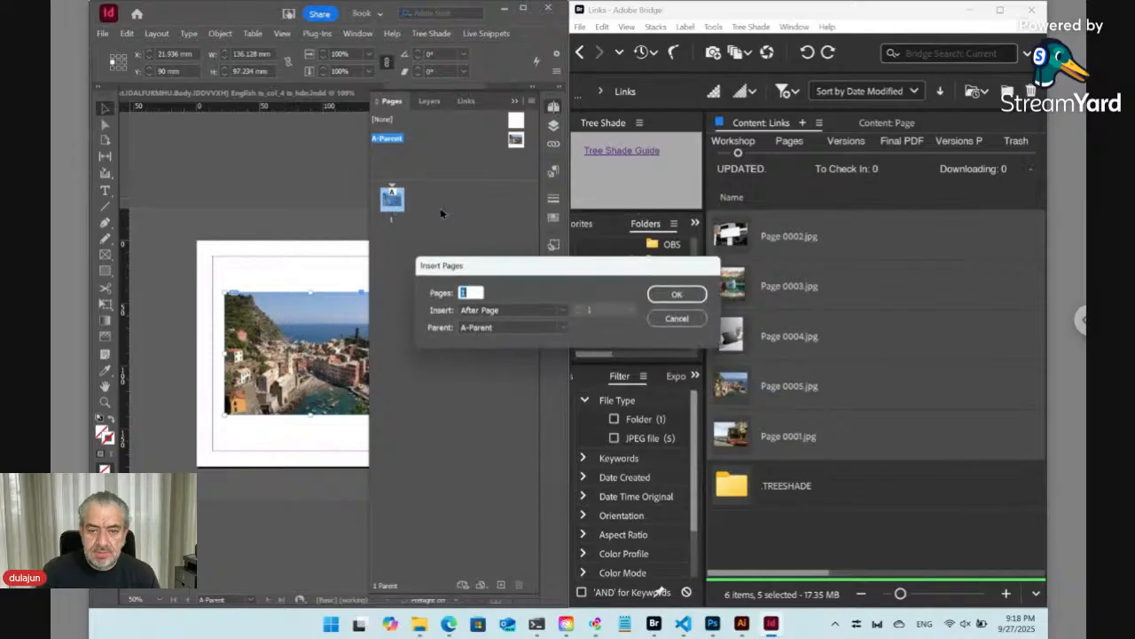
text(4)
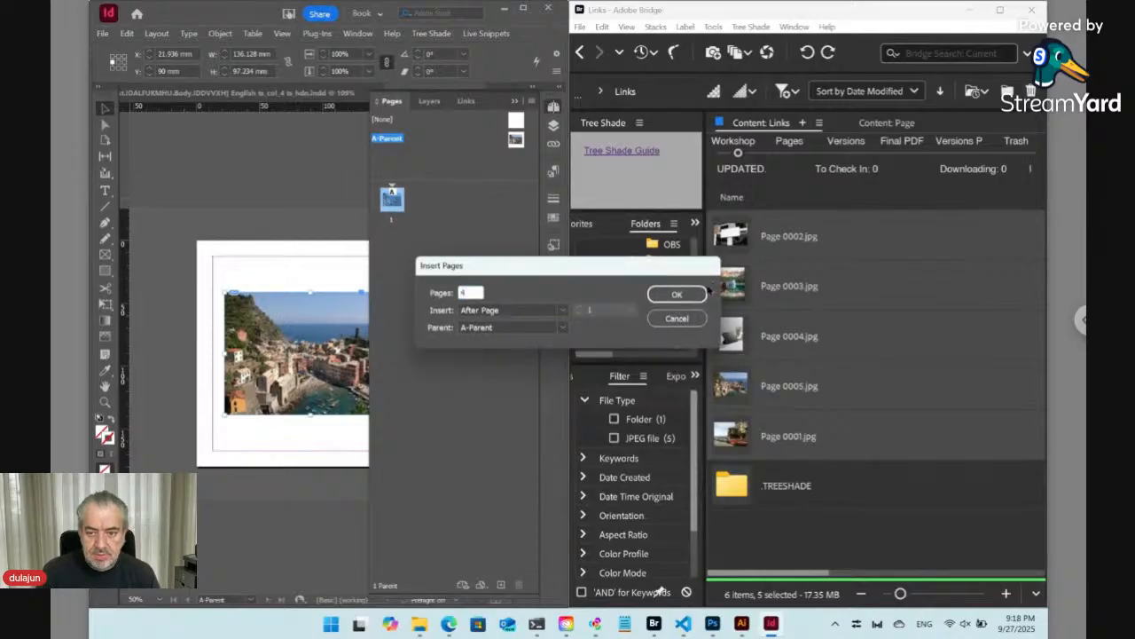
click(676, 294)
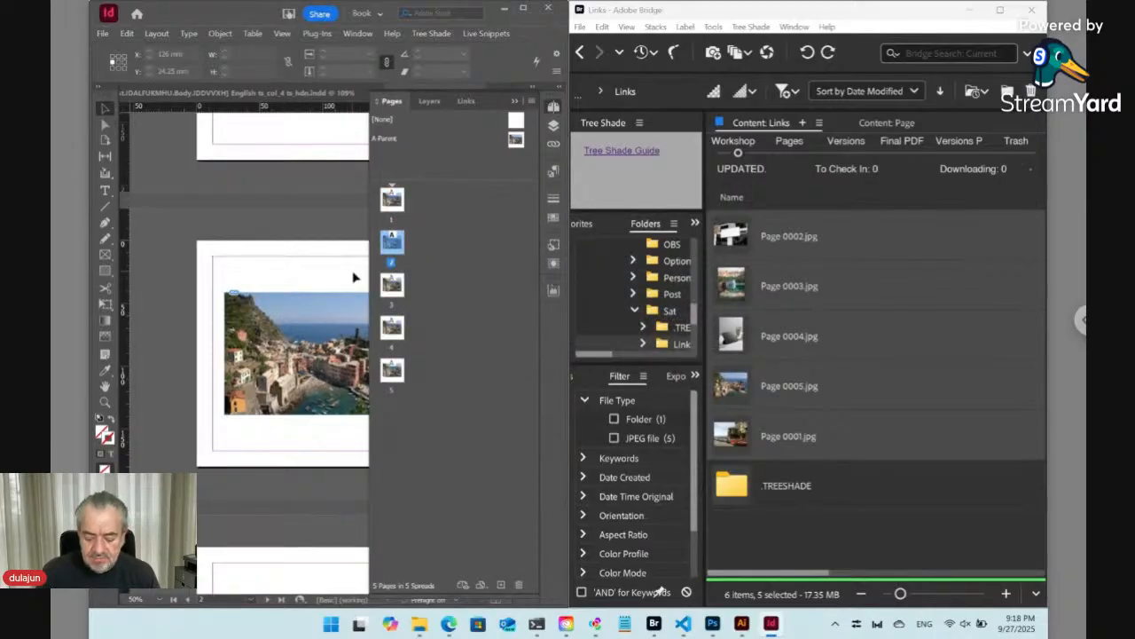
- Select all five pages and override all parent page items on them
key(ctrl+minus)
key(ctrl+minus)
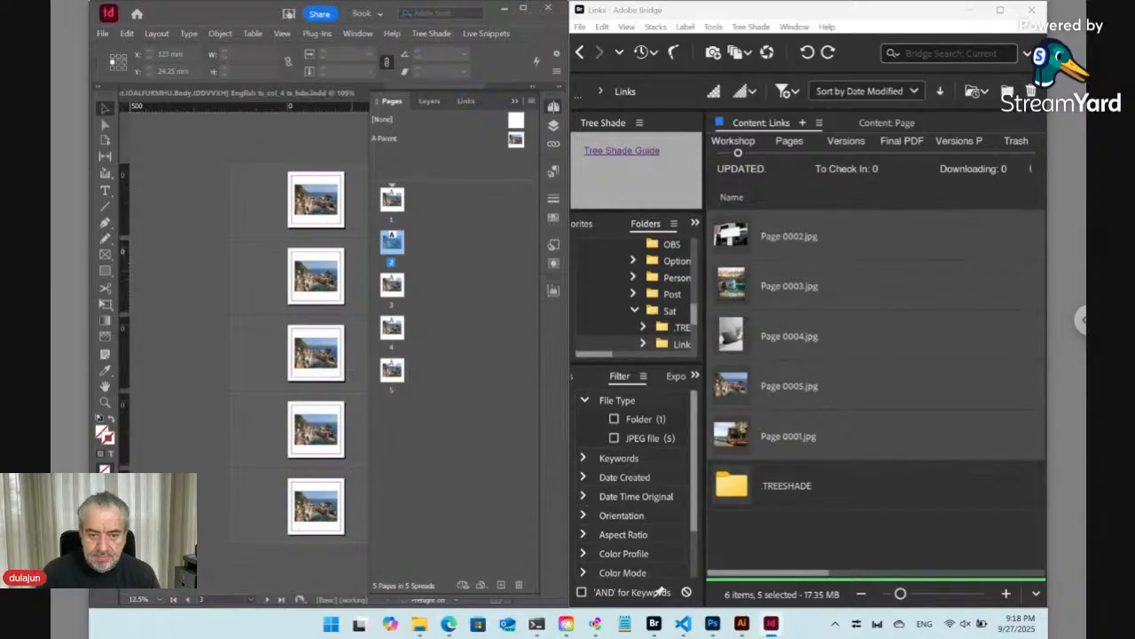
click(398, 202)
shift+click(397, 369)
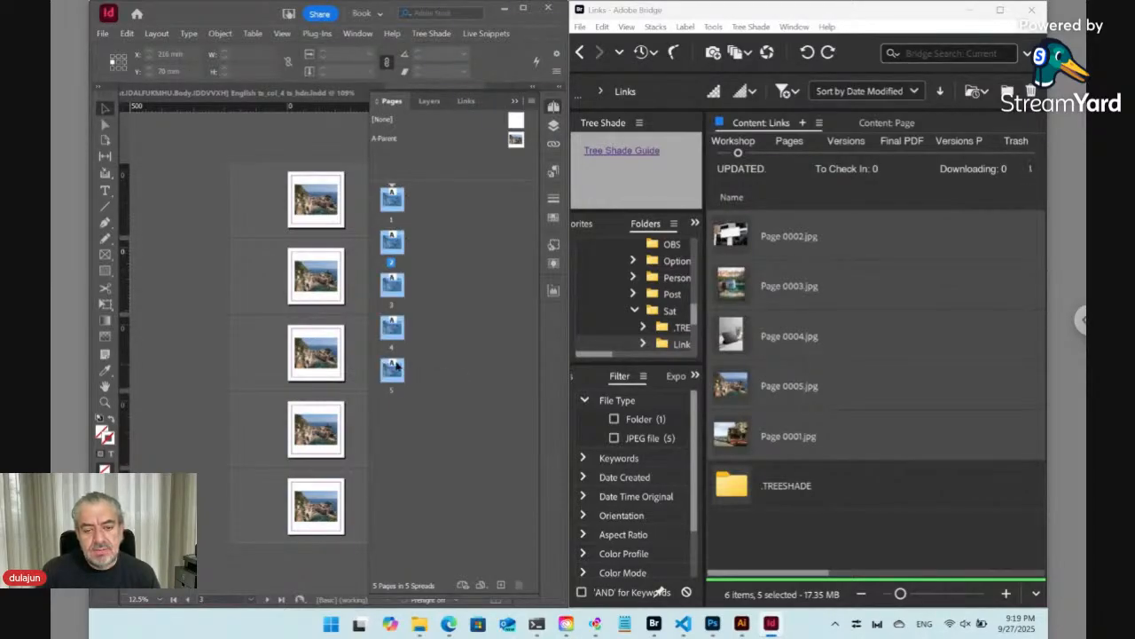
right_click(393, 206)
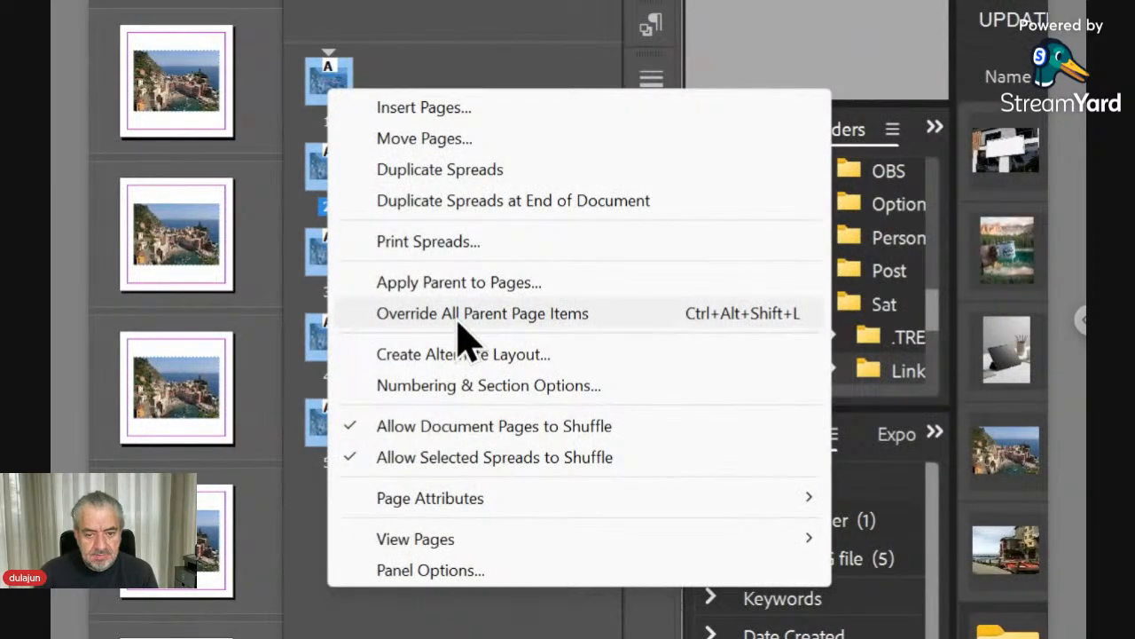
click(459, 323)
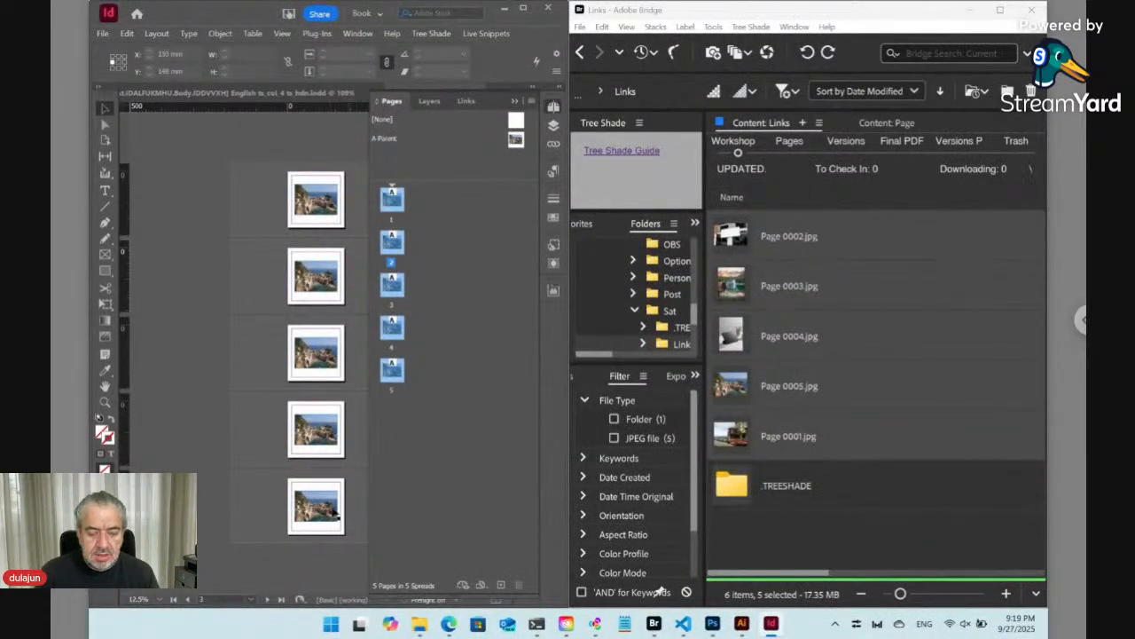
- Select the image on page 5 and update the Tree Shade links records
click(336, 507)
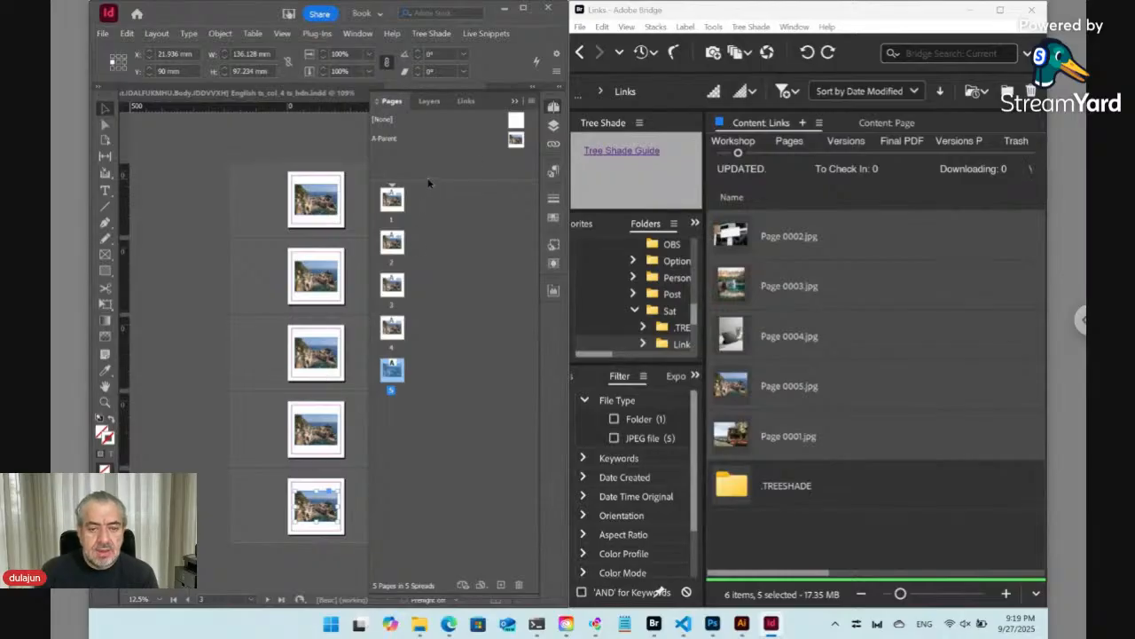
click(435, 33)
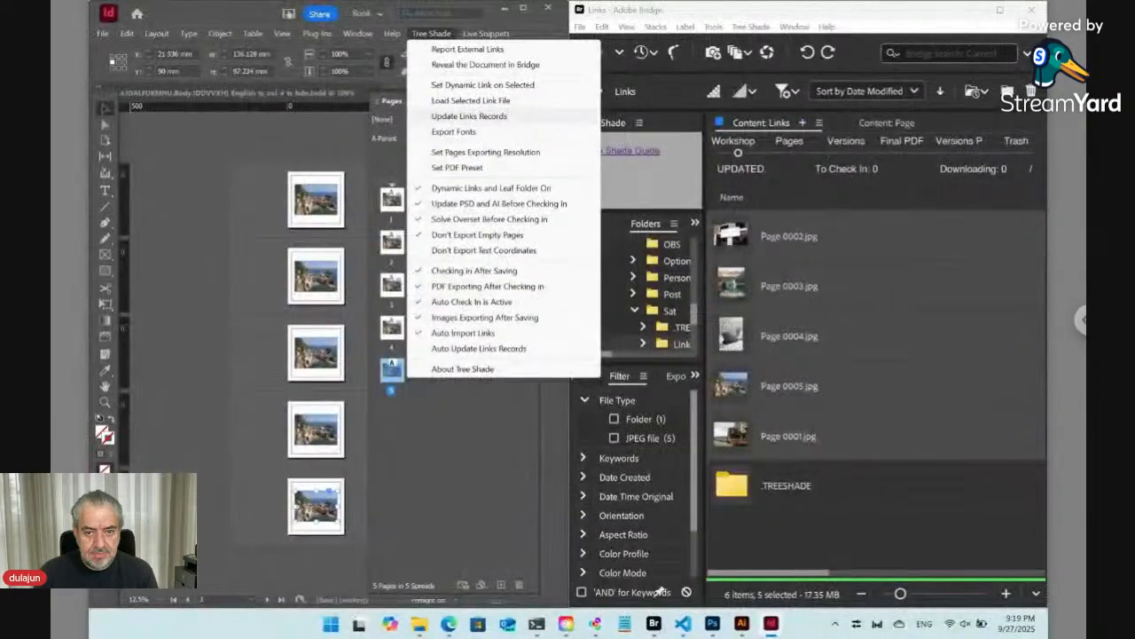
click(468, 116)
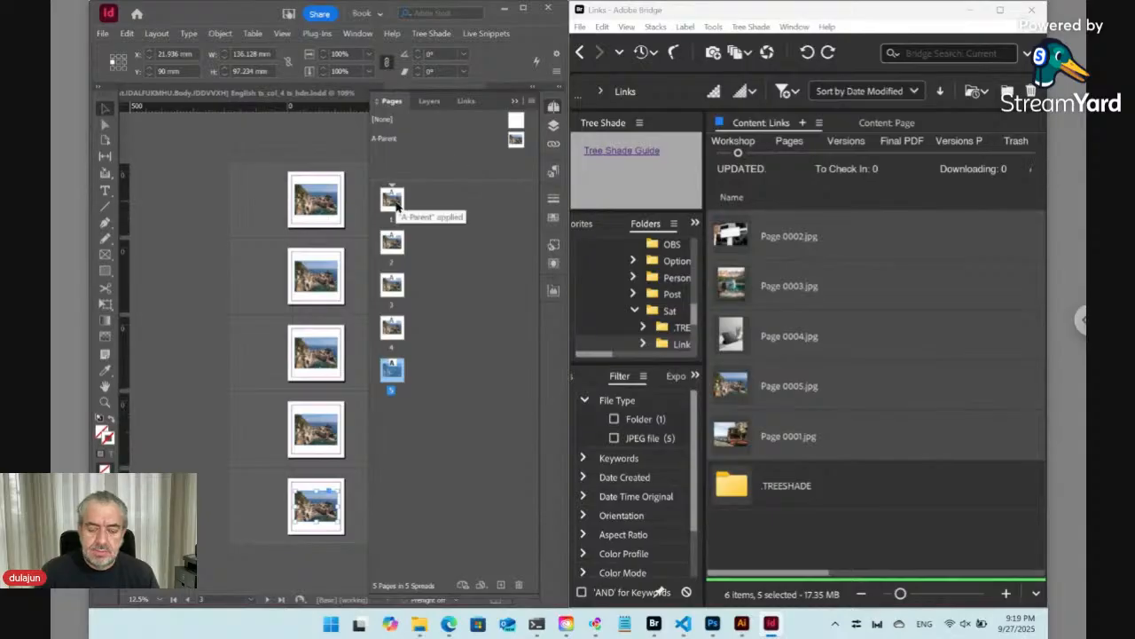
click(431, 33)
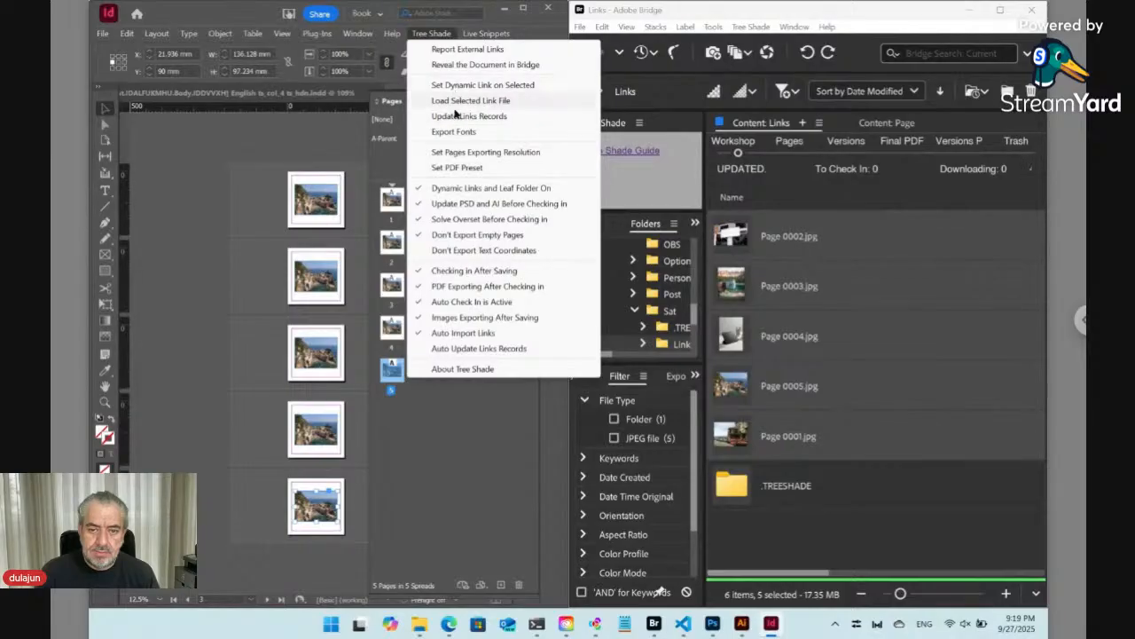
click(455, 117)
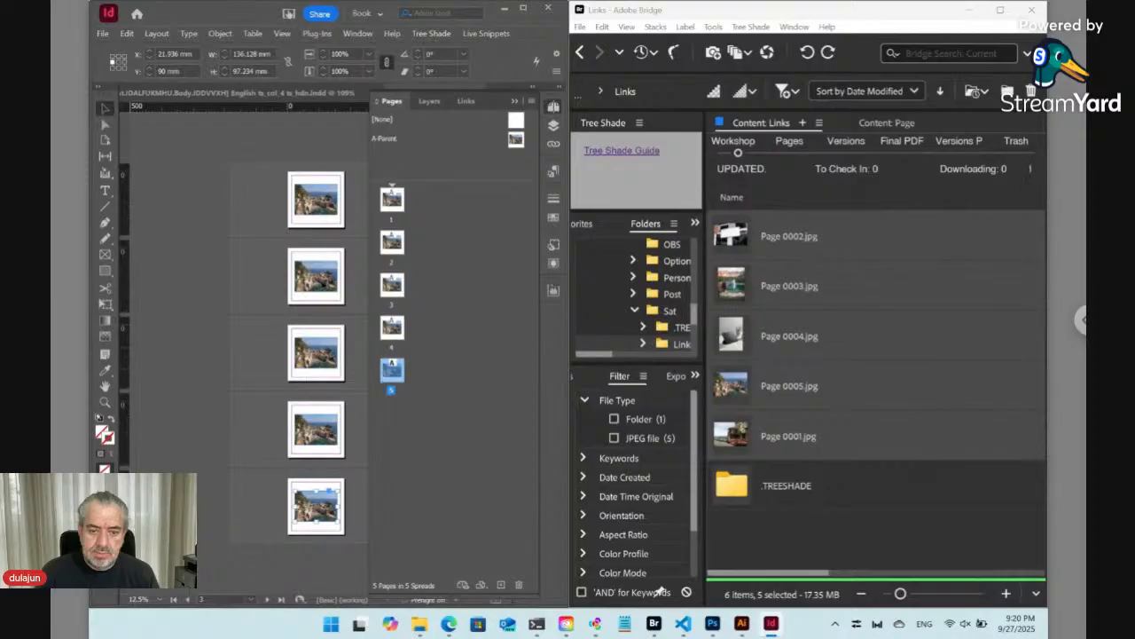
click(333, 216)
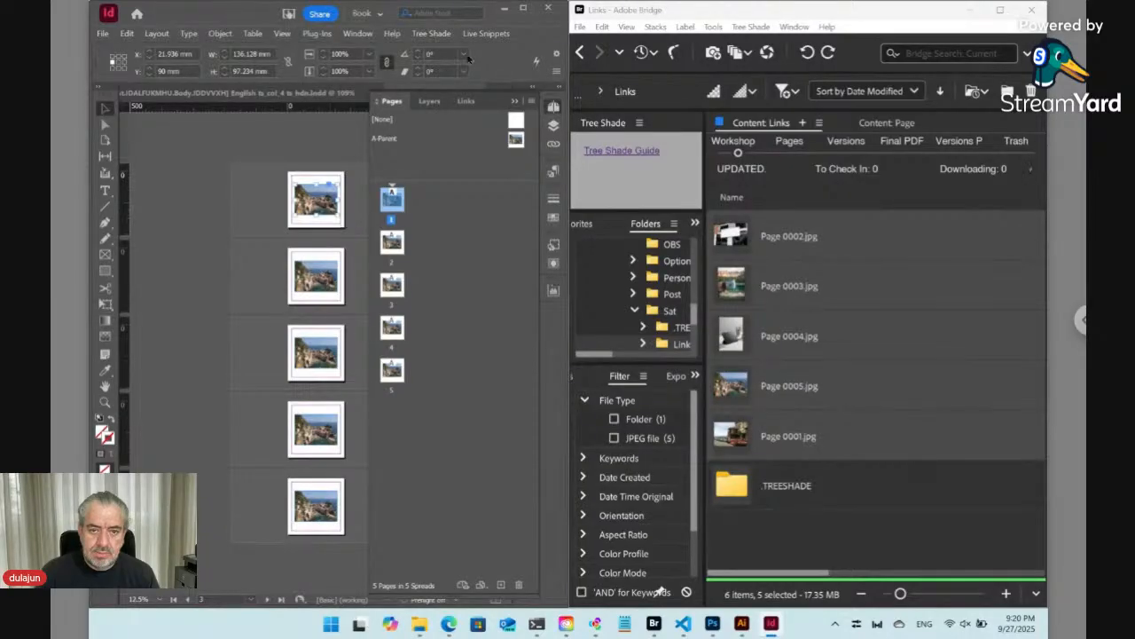
click(431, 33)
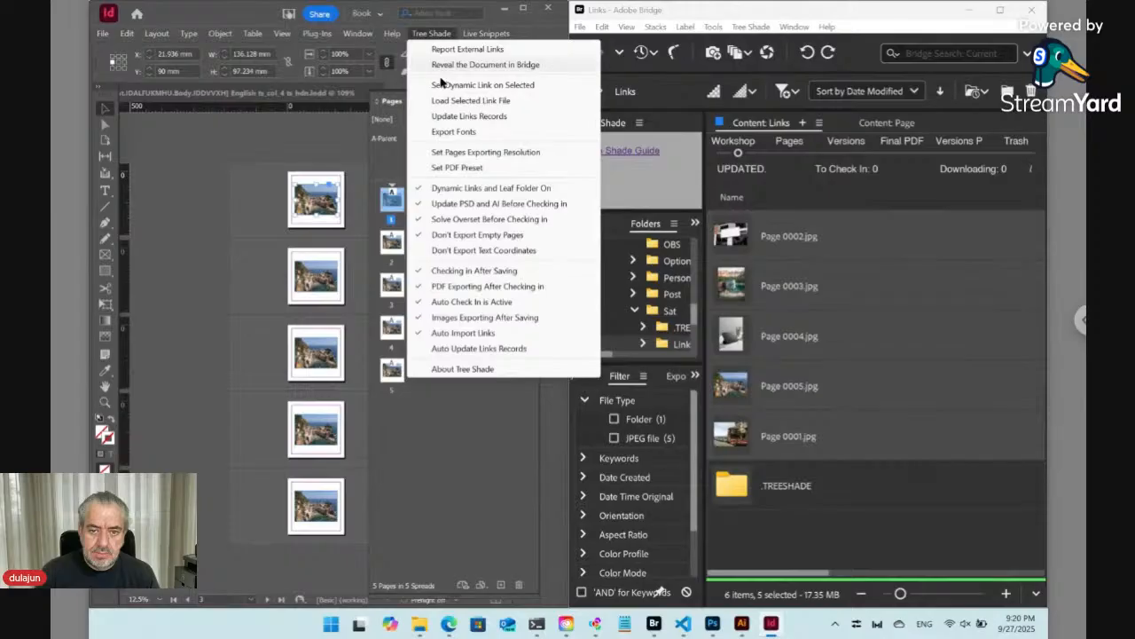
click(441, 85)
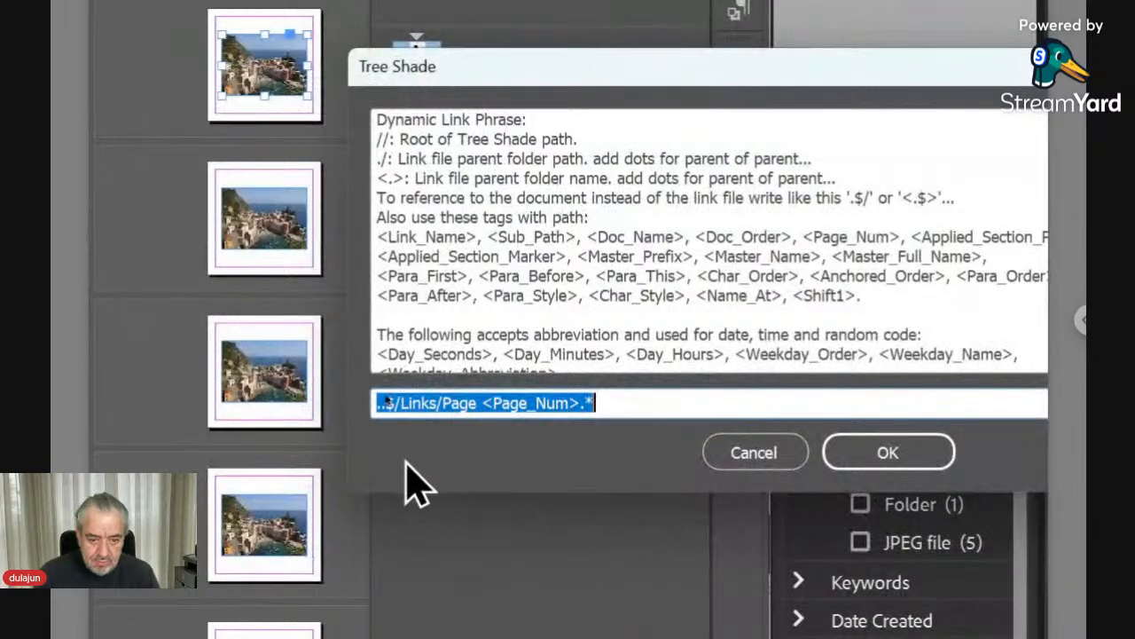
click(388, 404)
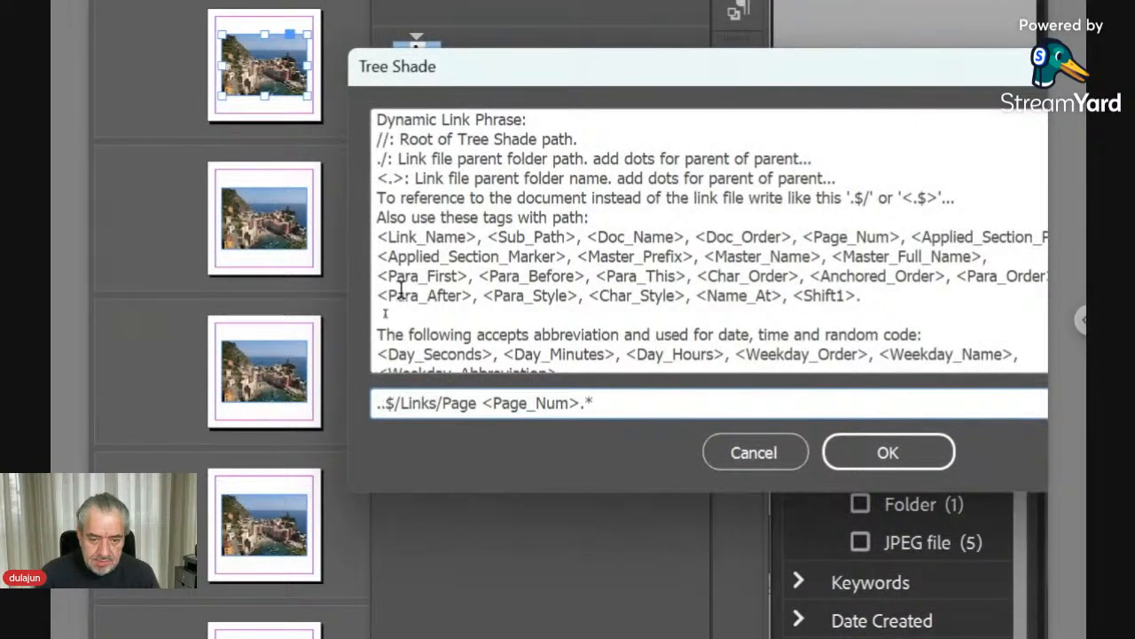
key(BackSpace)
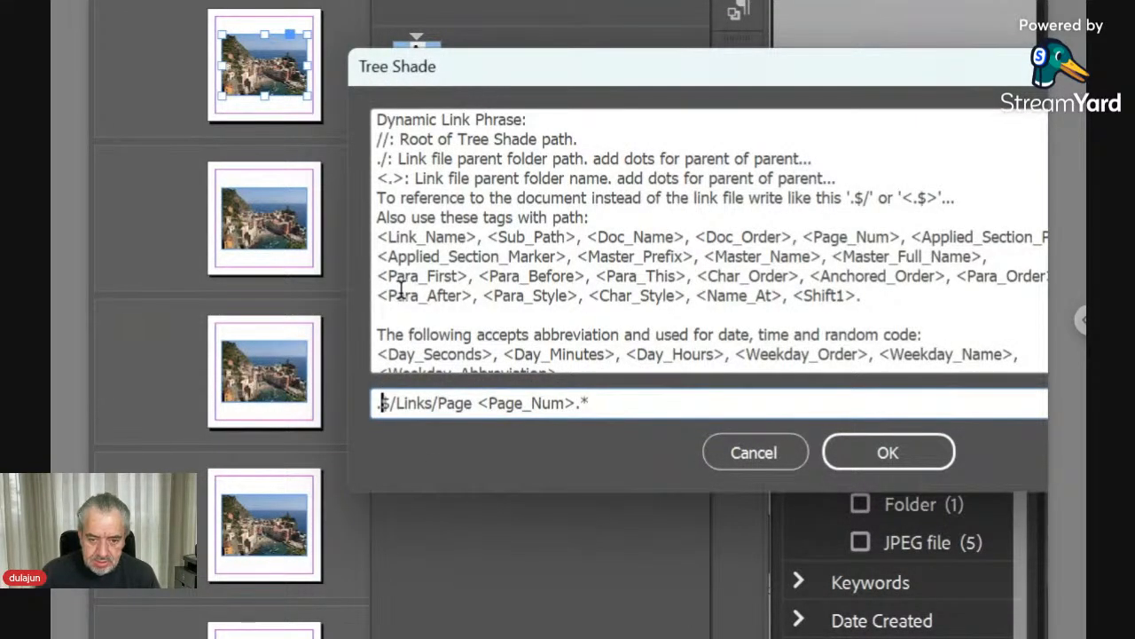
click(779, 465)
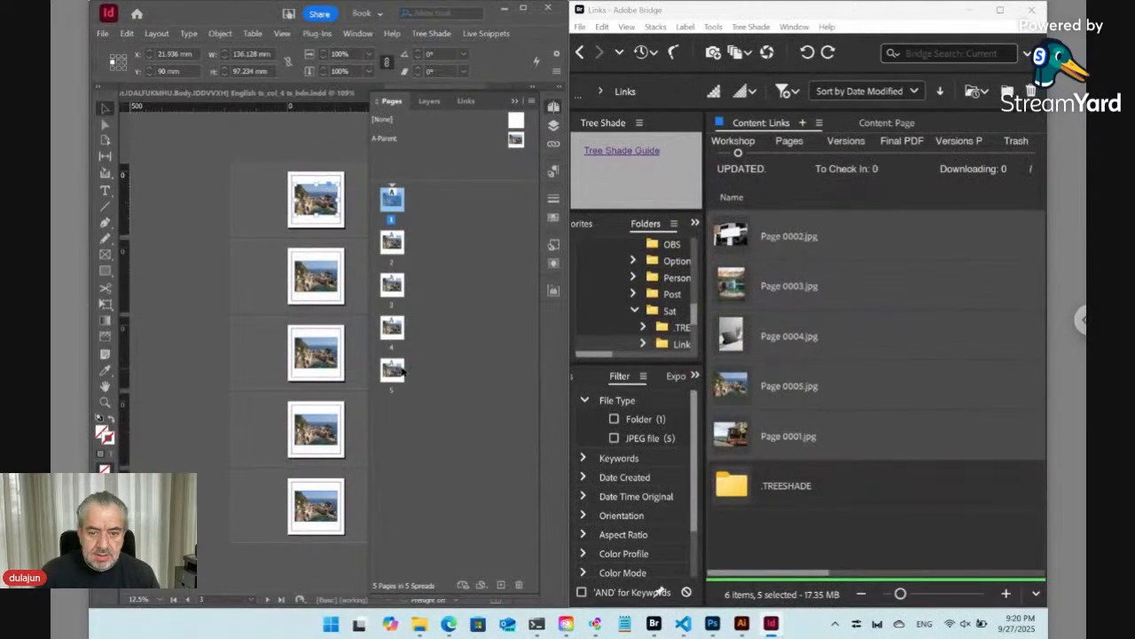
- Delete pages 2 through 5, accepting the deletion of their contents
click(393, 246)
shift+click(397, 370)
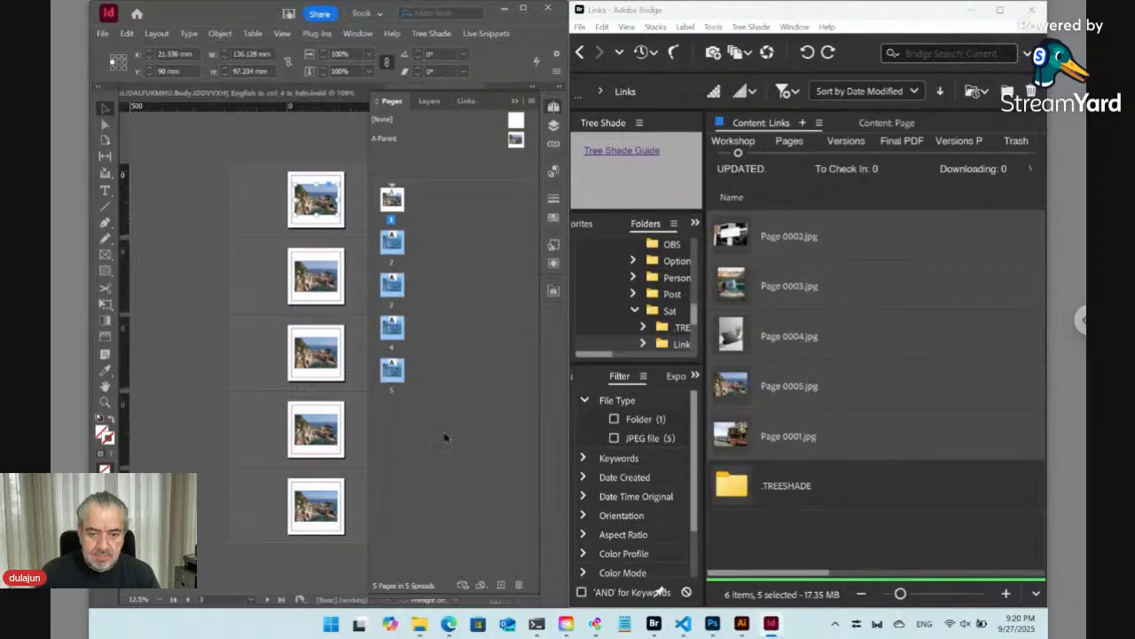
click(519, 585)
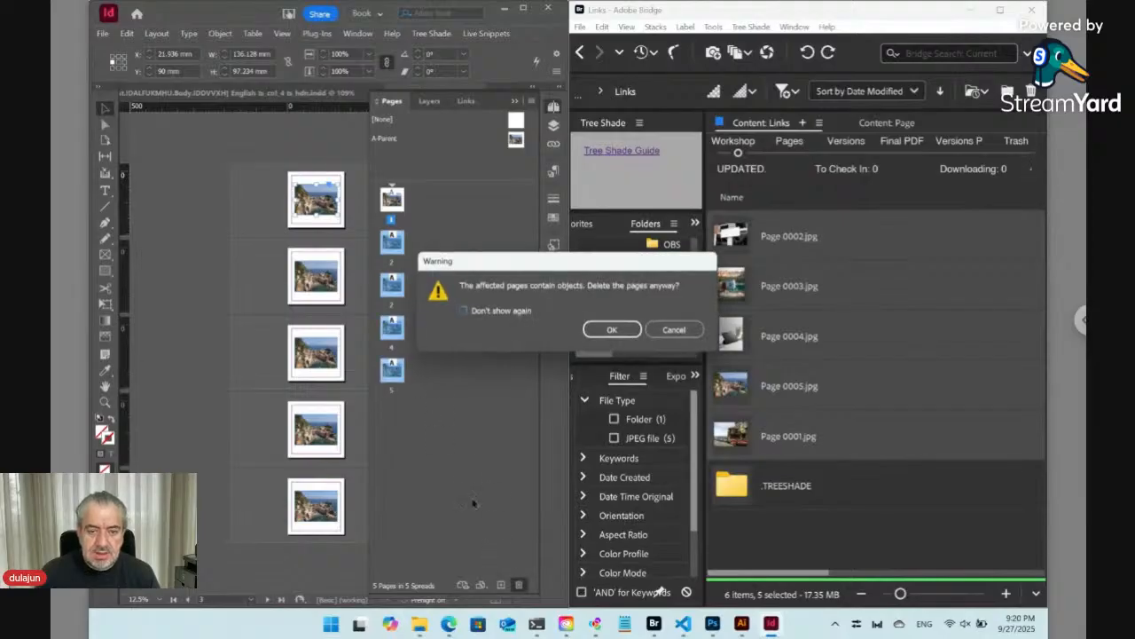
click(590, 332)
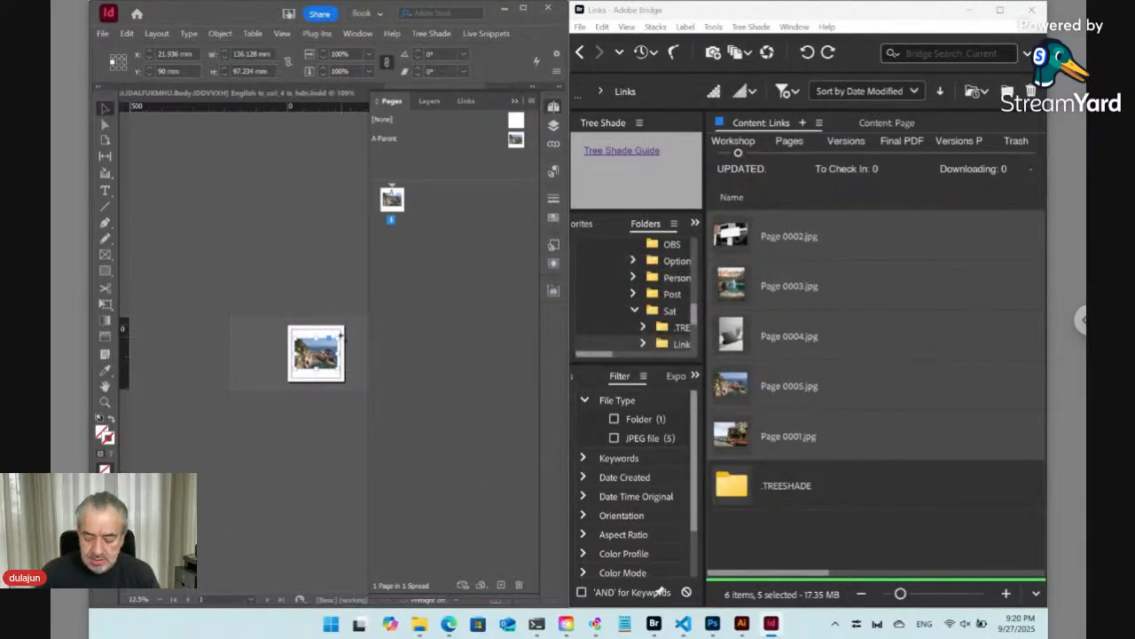
- Delete the image from page 1 and open the A-Parent parent page for editing
key(Delete)
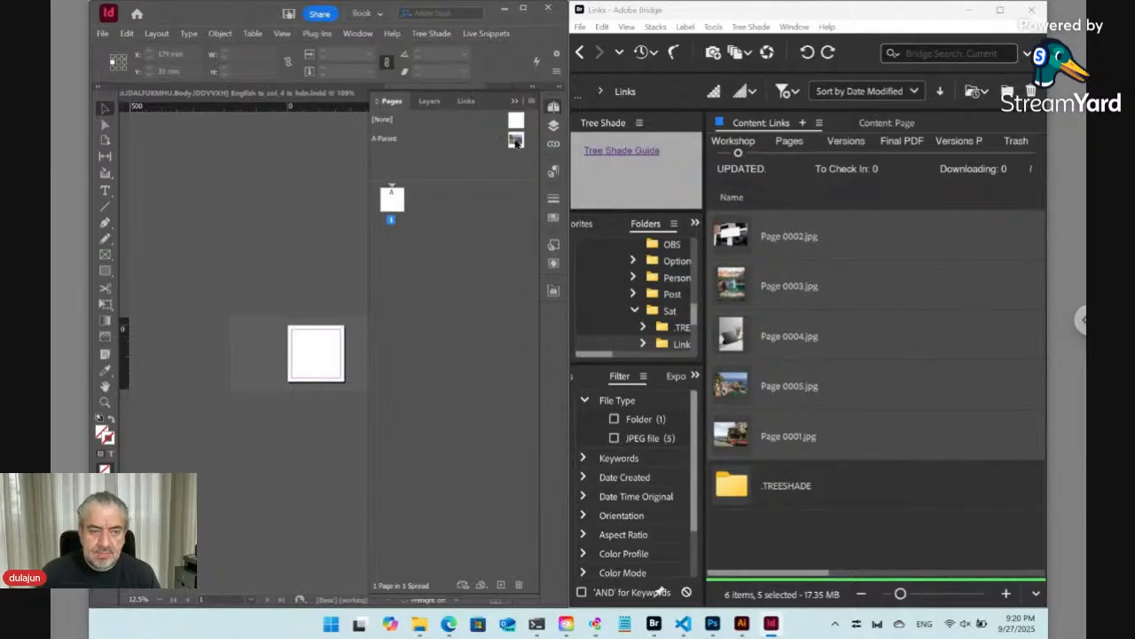
double_click(516, 142)
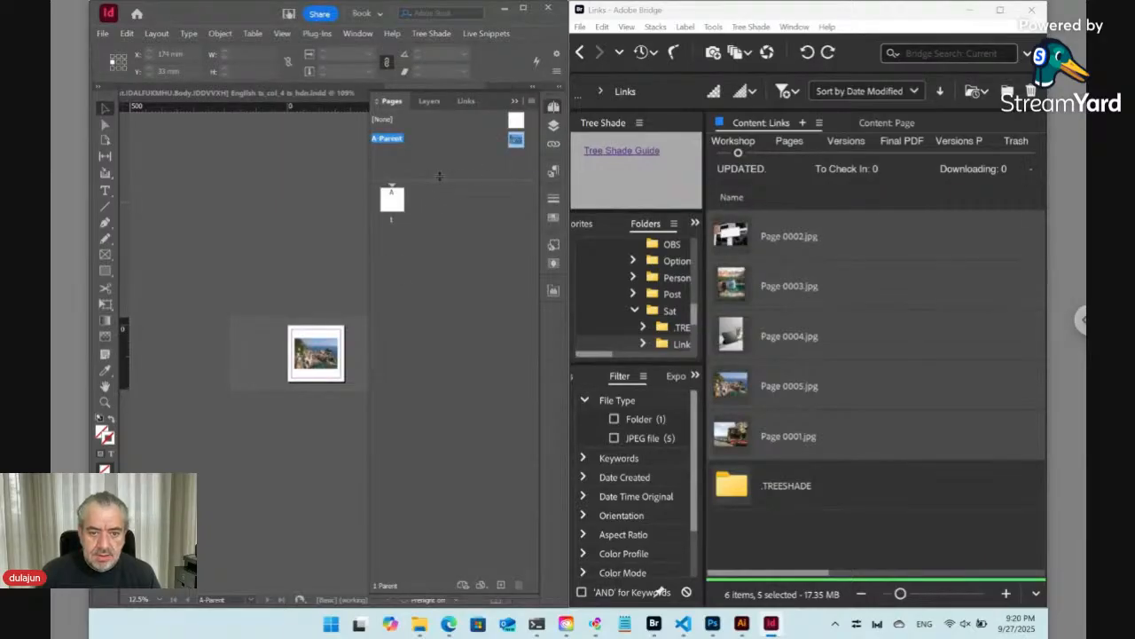
double_click(518, 141)
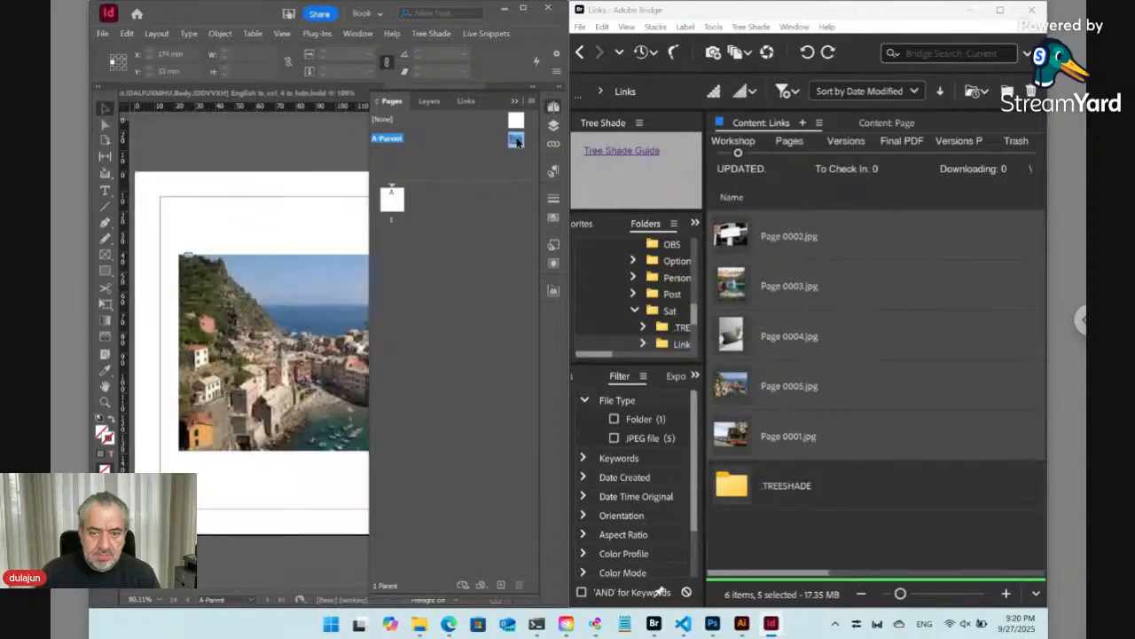
- Set a dynamic link on the parent page image with the phrase .$/Links/Page <Page_Num>.*
click(271, 298)
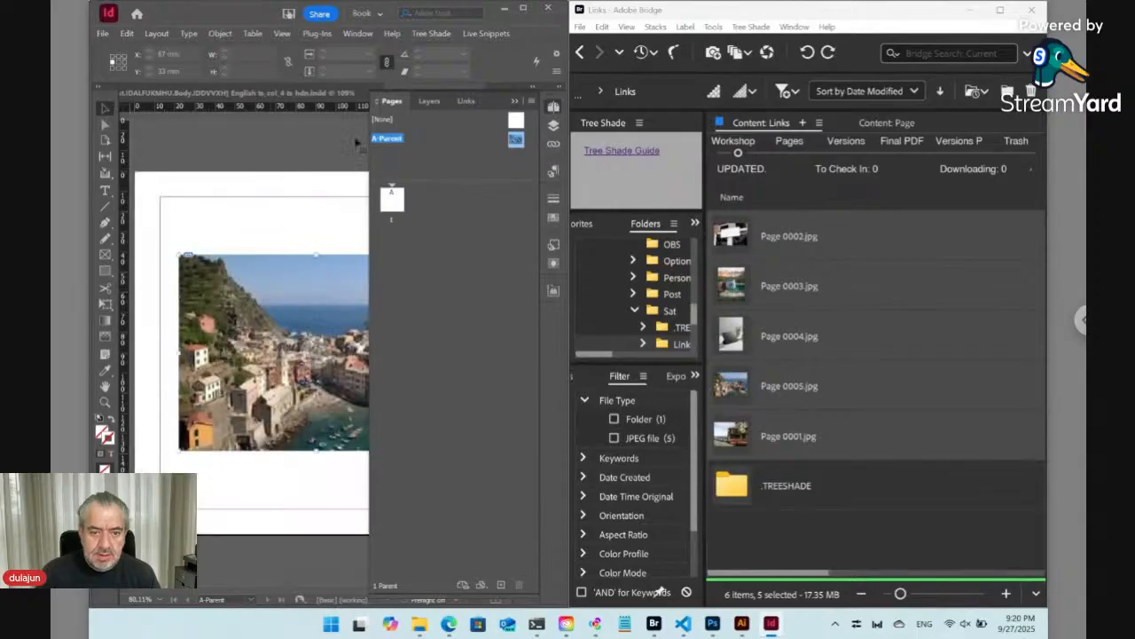
click(468, 35)
mouse_move(441, 36)
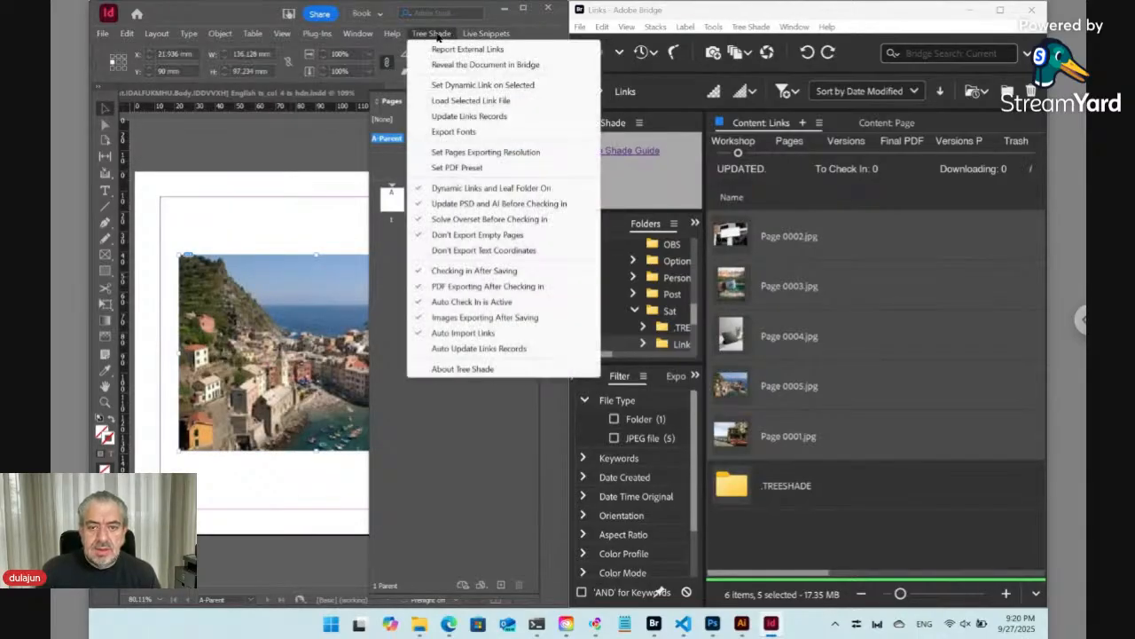
click(446, 85)
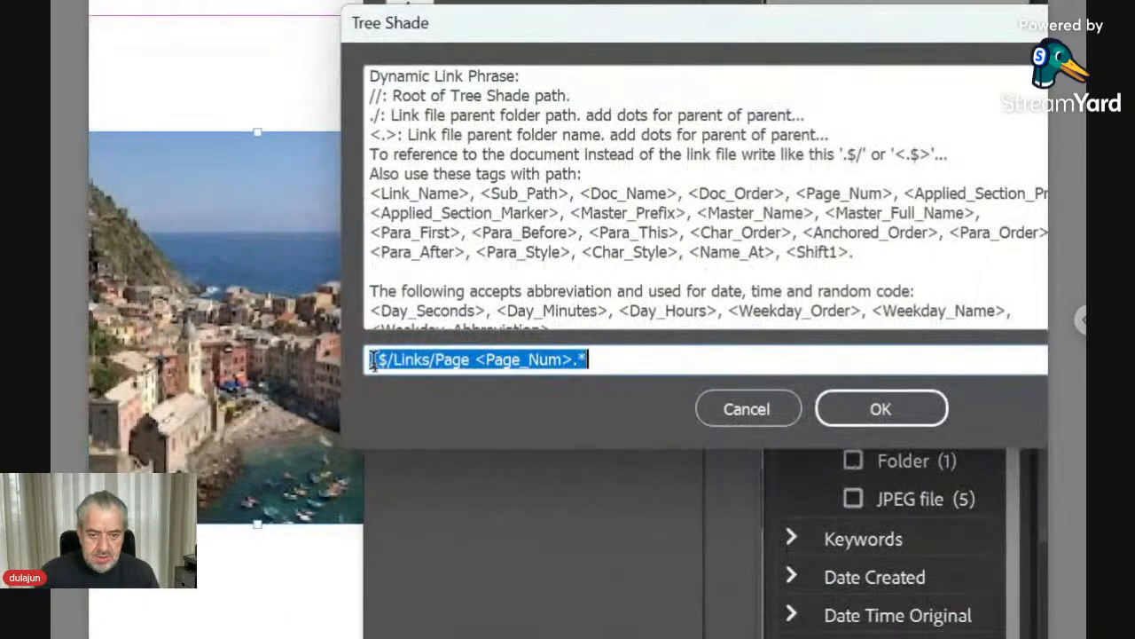
click(375, 368)
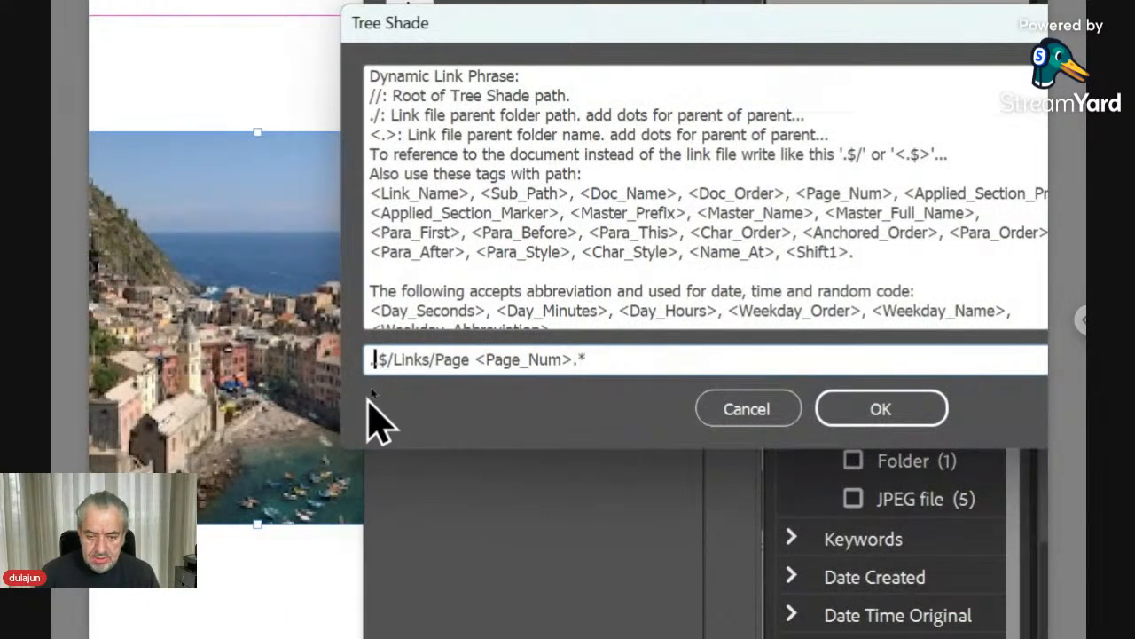
key(BackSpace)
key(Delete)
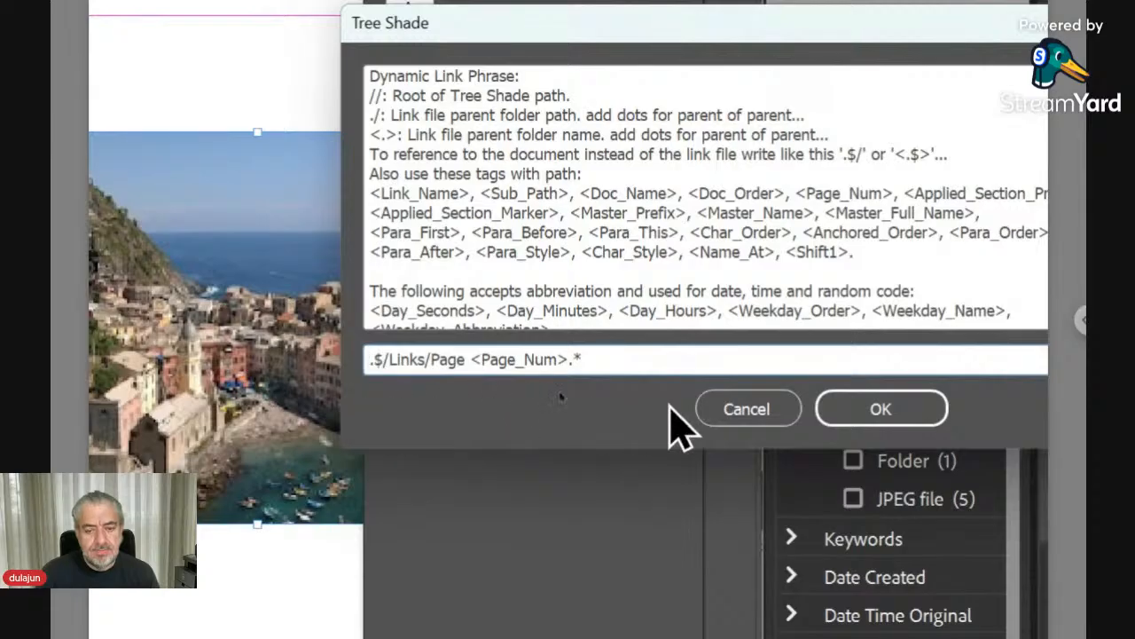
click(850, 409)
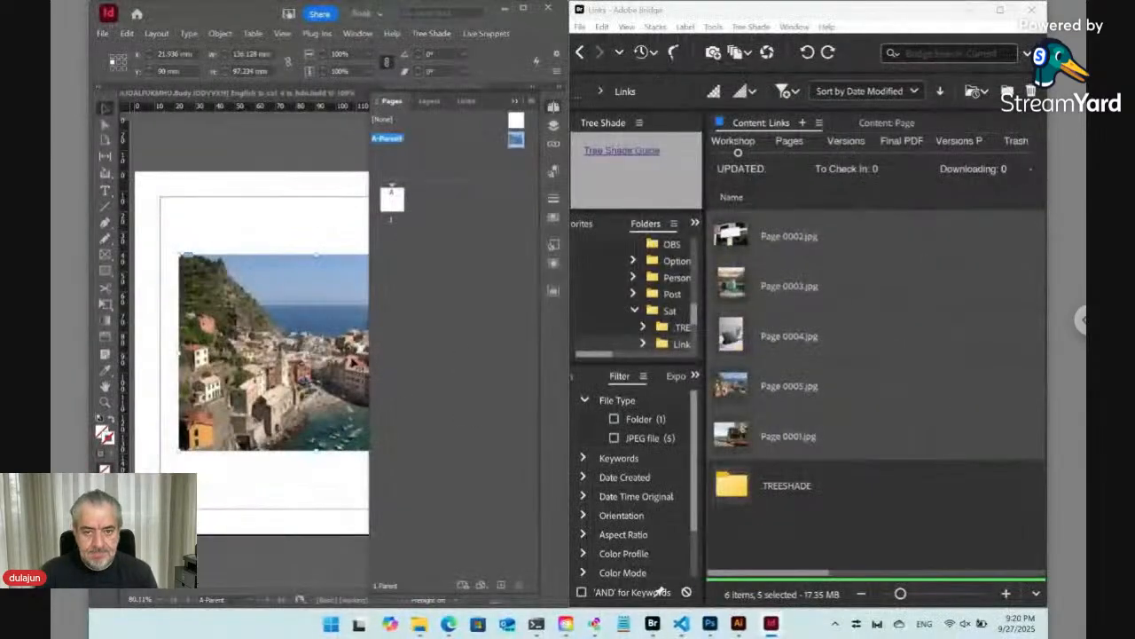
- Insert 4 pages after page 1 based on the A-Parent parent page
click(392, 198)
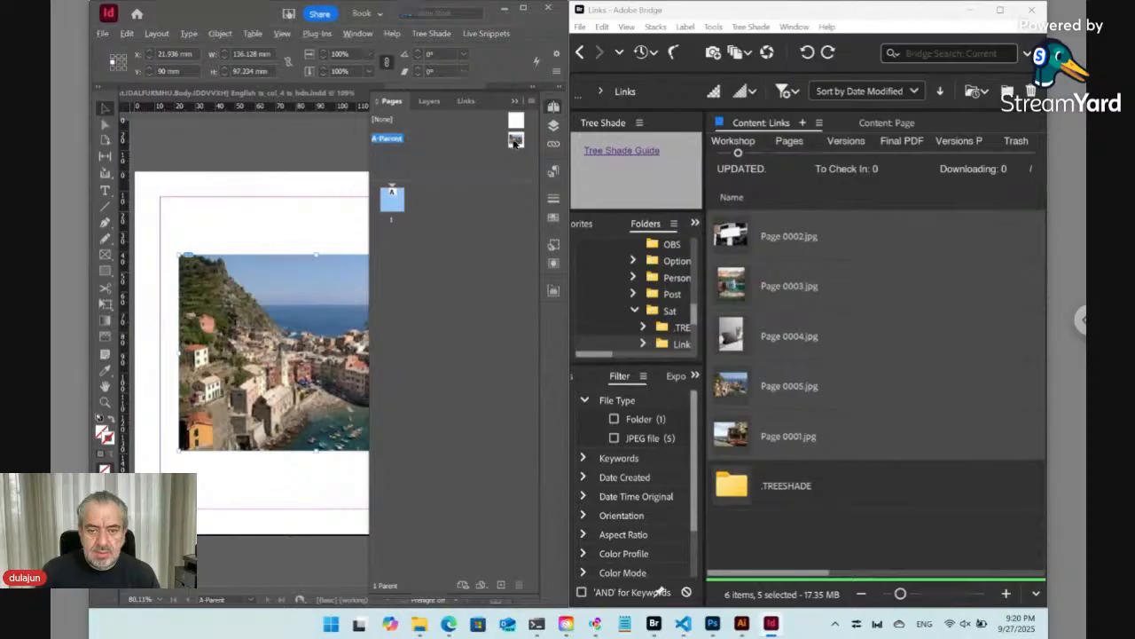
right_click(397, 203)
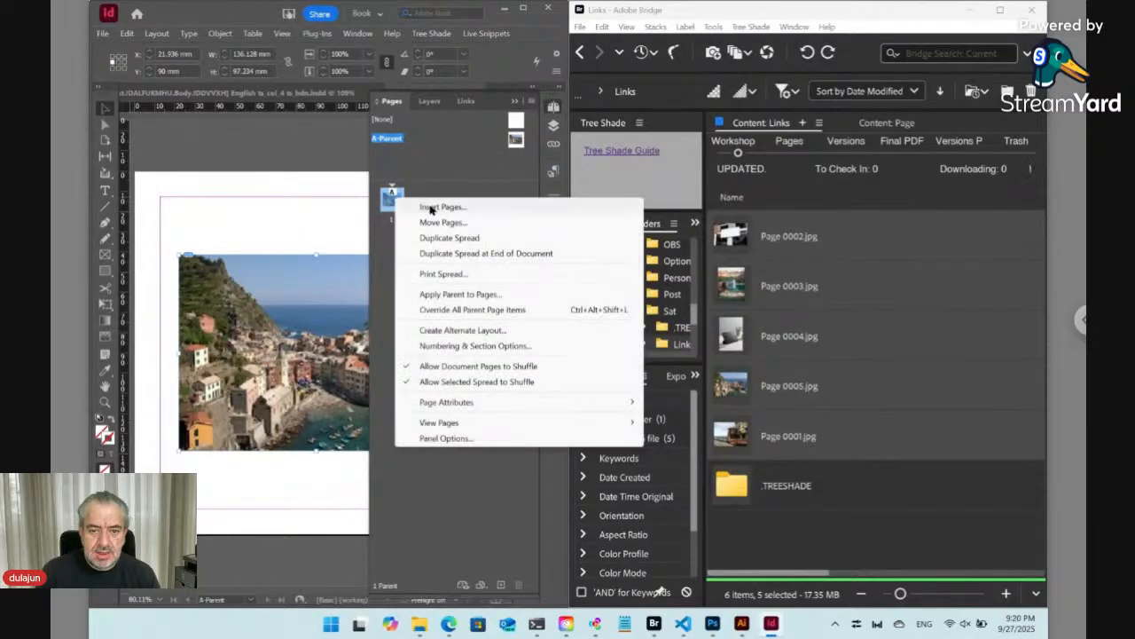
click(433, 210)
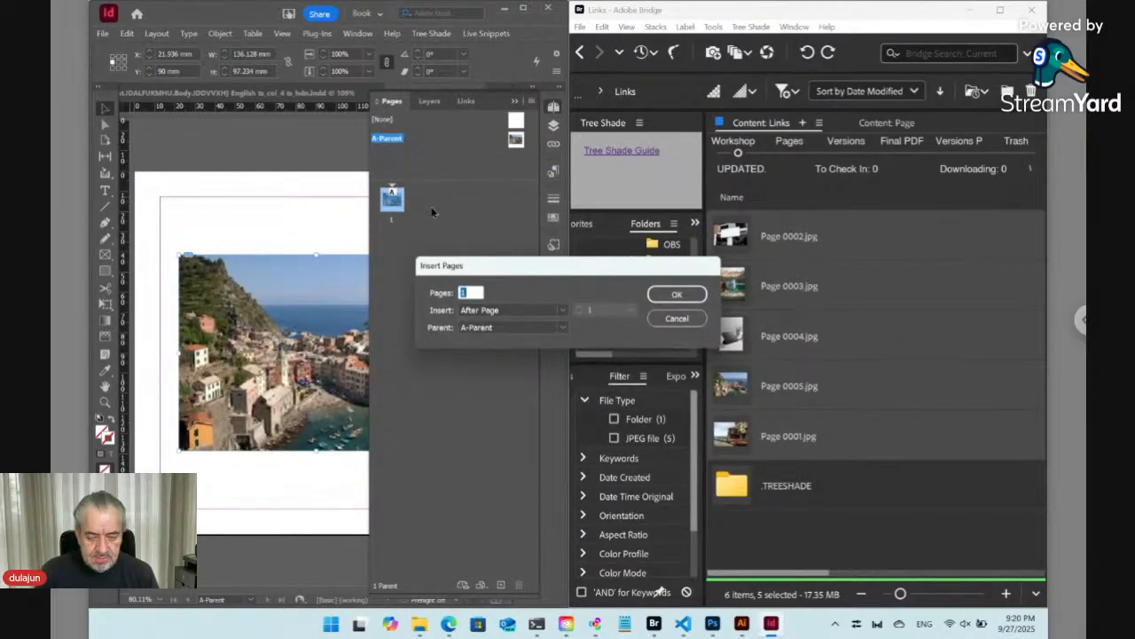
text(4)
click(683, 295)
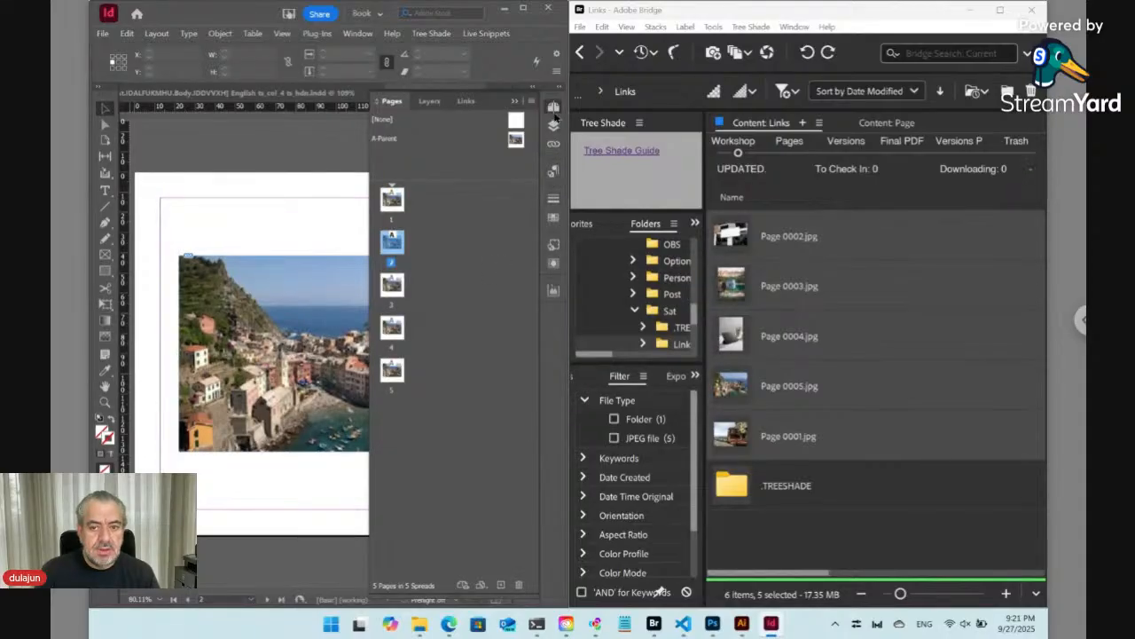
- Select all five pages and override all parent page items on them
click(554, 108)
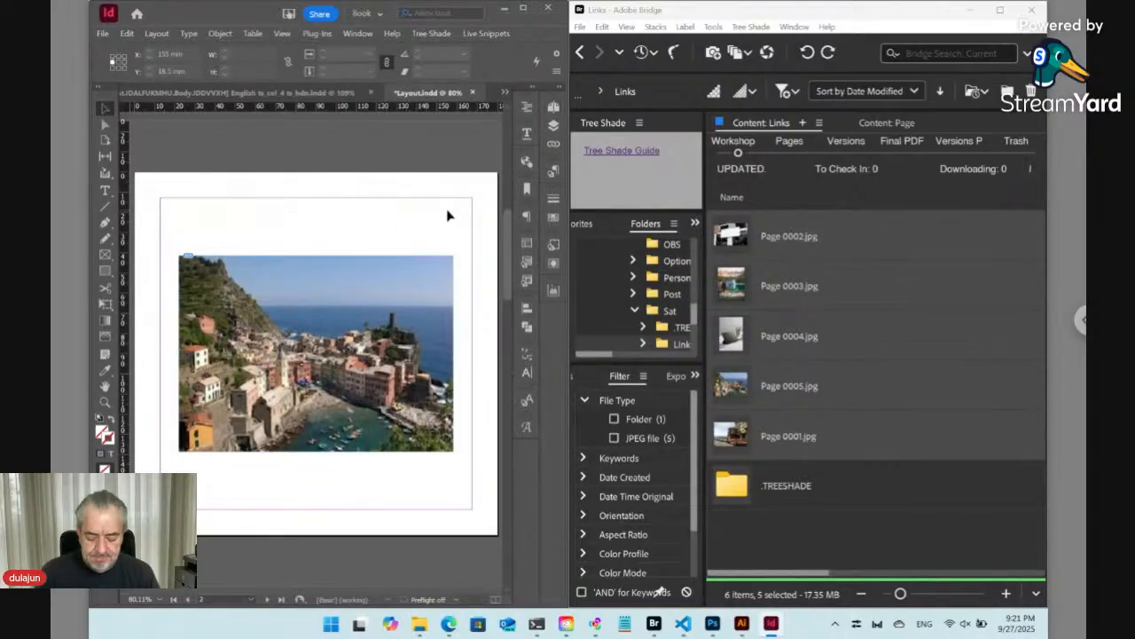
key(ctrl+minus)
key(ctrl+minus)
key(ctrl+minus)
key(ctrl+minus)
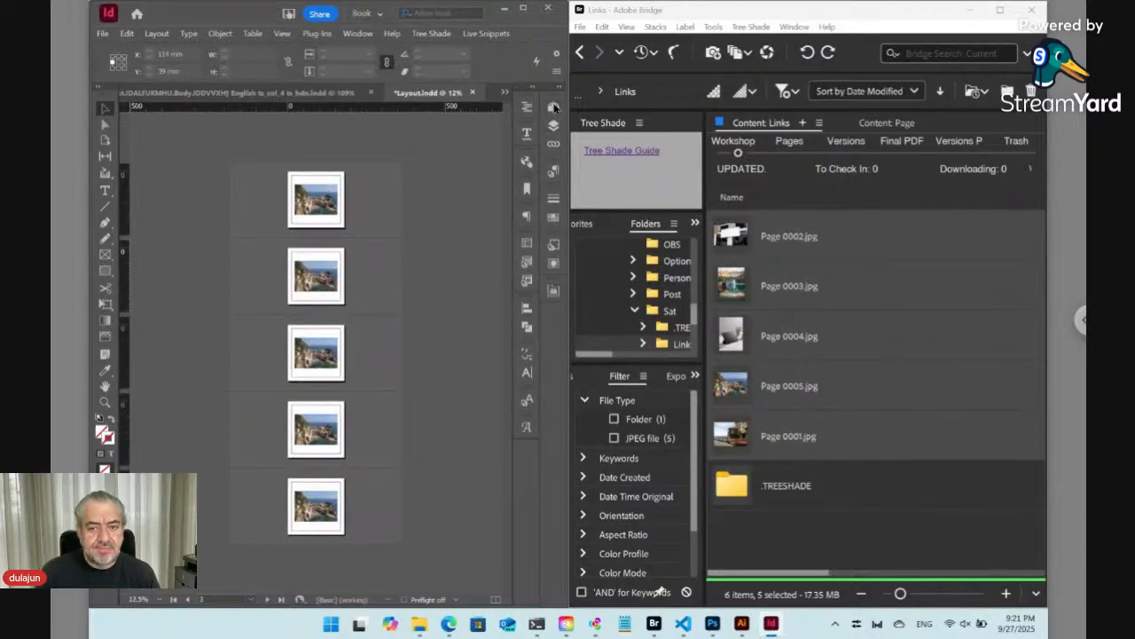
click(554, 107)
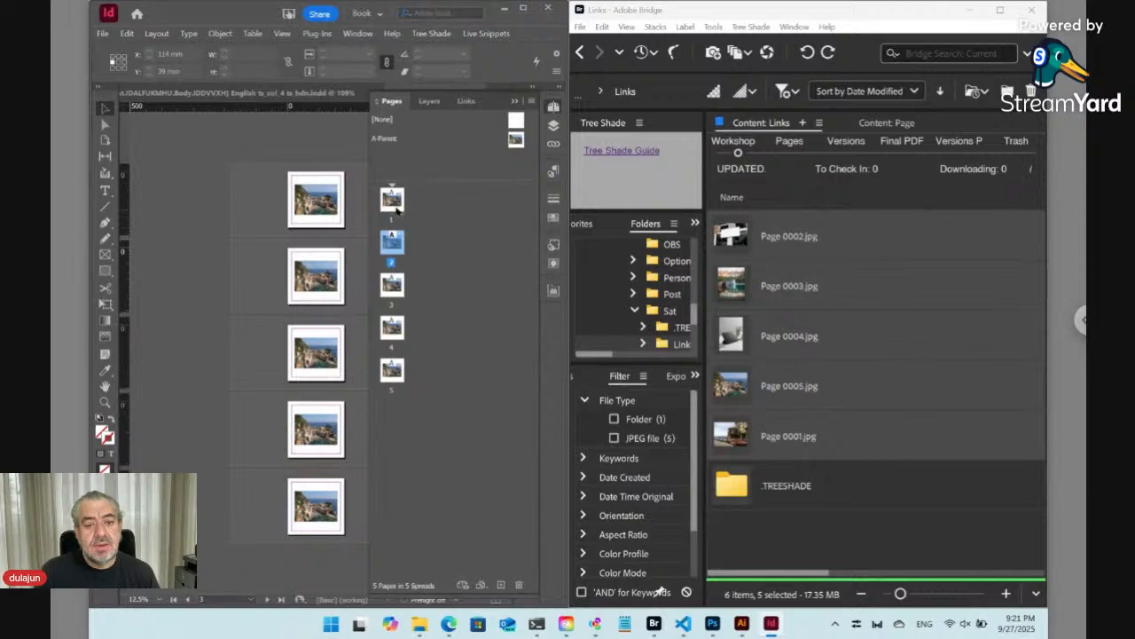
click(392, 211)
shift+click(392, 371)
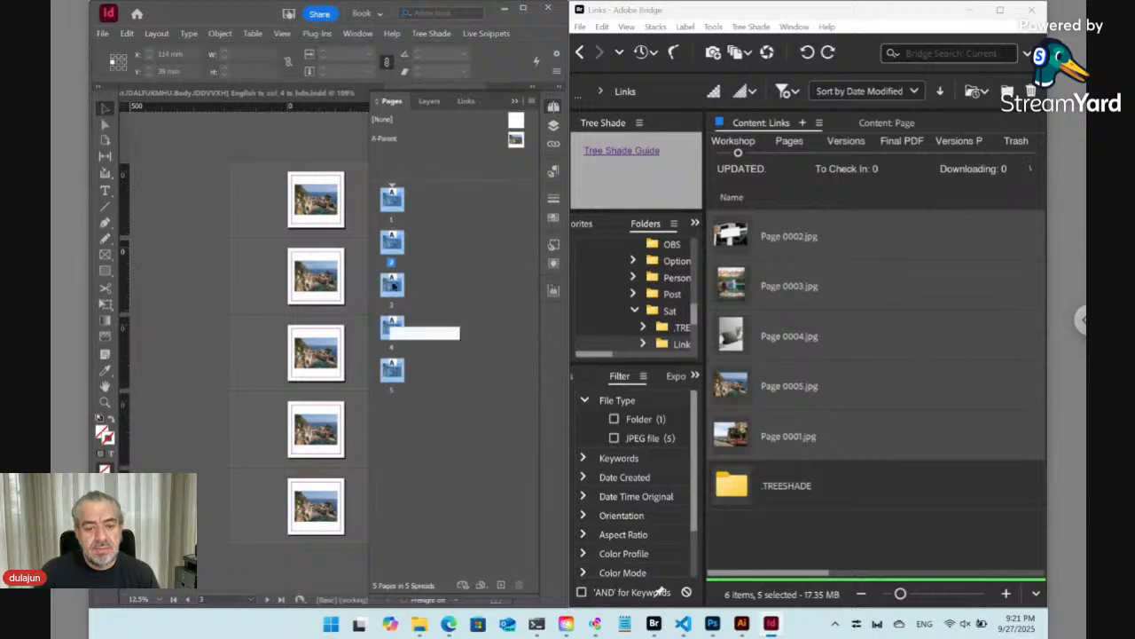
right_click(392, 201)
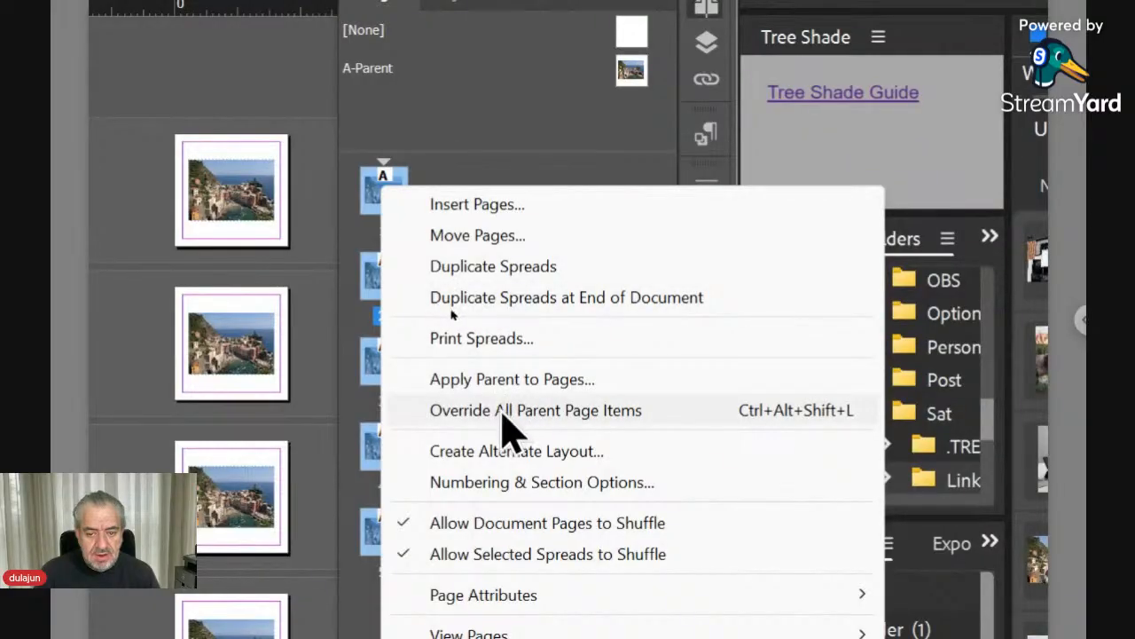
click(561, 417)
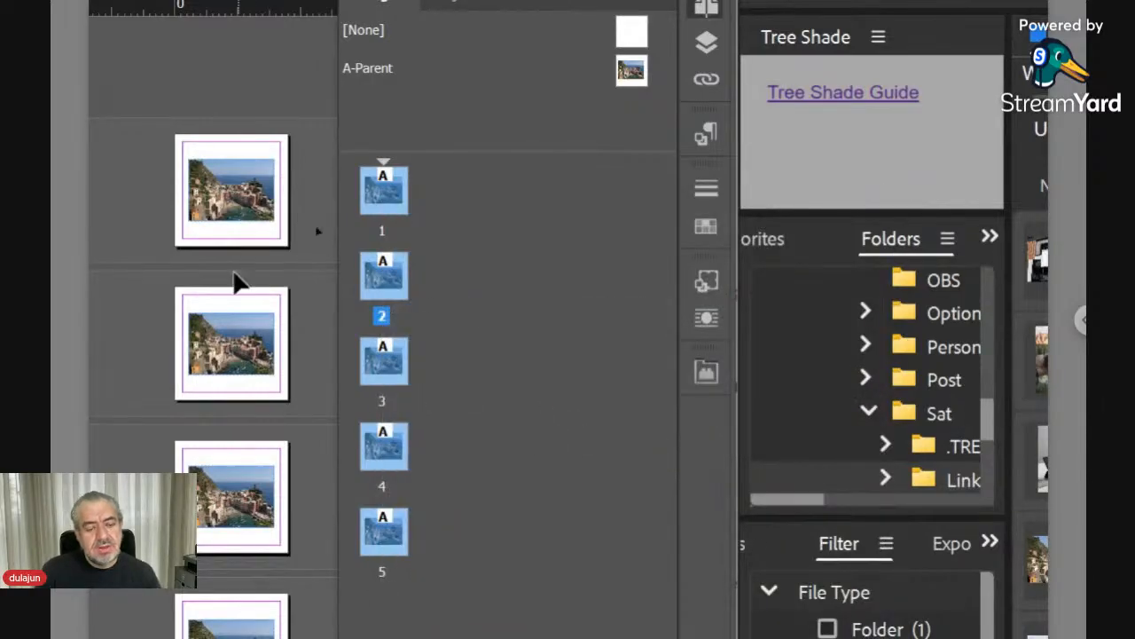
- Select the image on page 1, apply its dynamic link, and update the Tree Shade links records
click(228, 219)
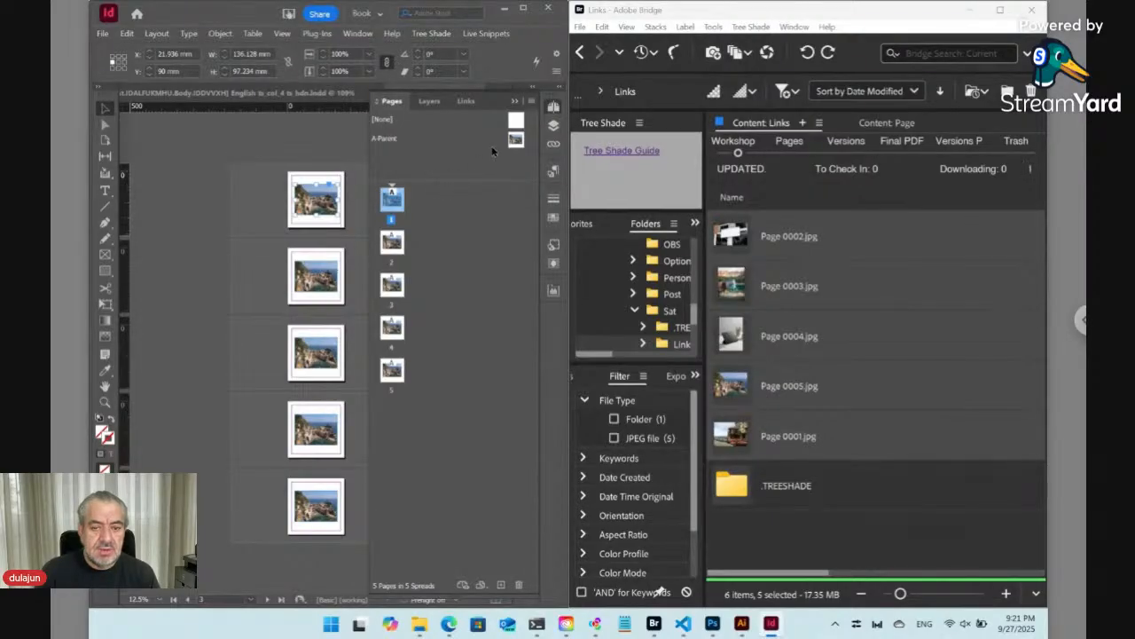
click(444, 34)
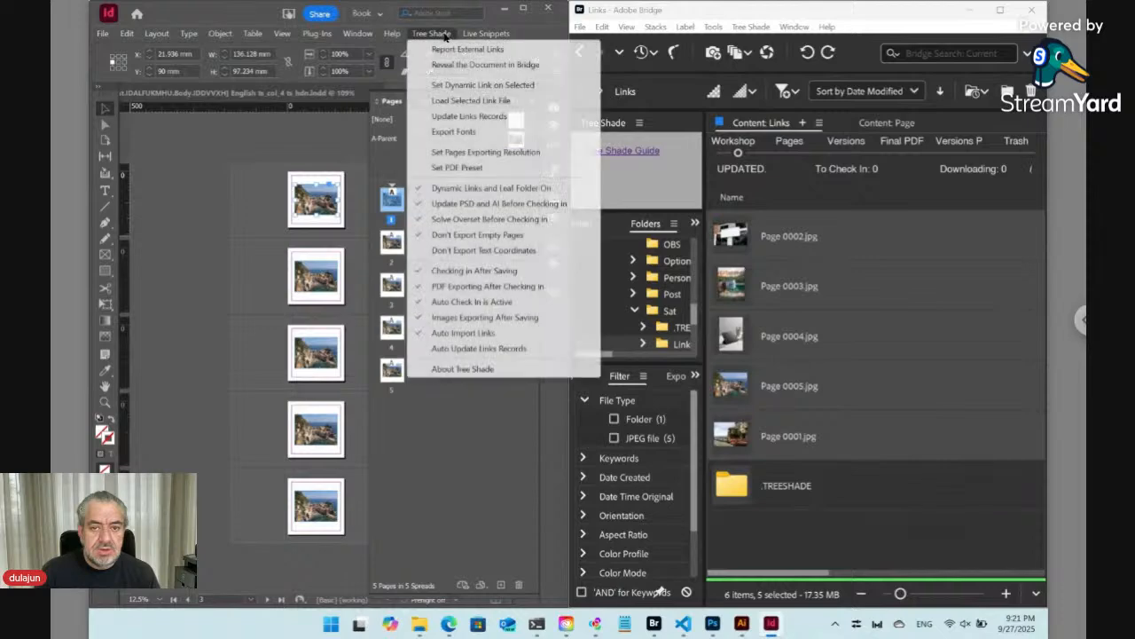
click(458, 87)
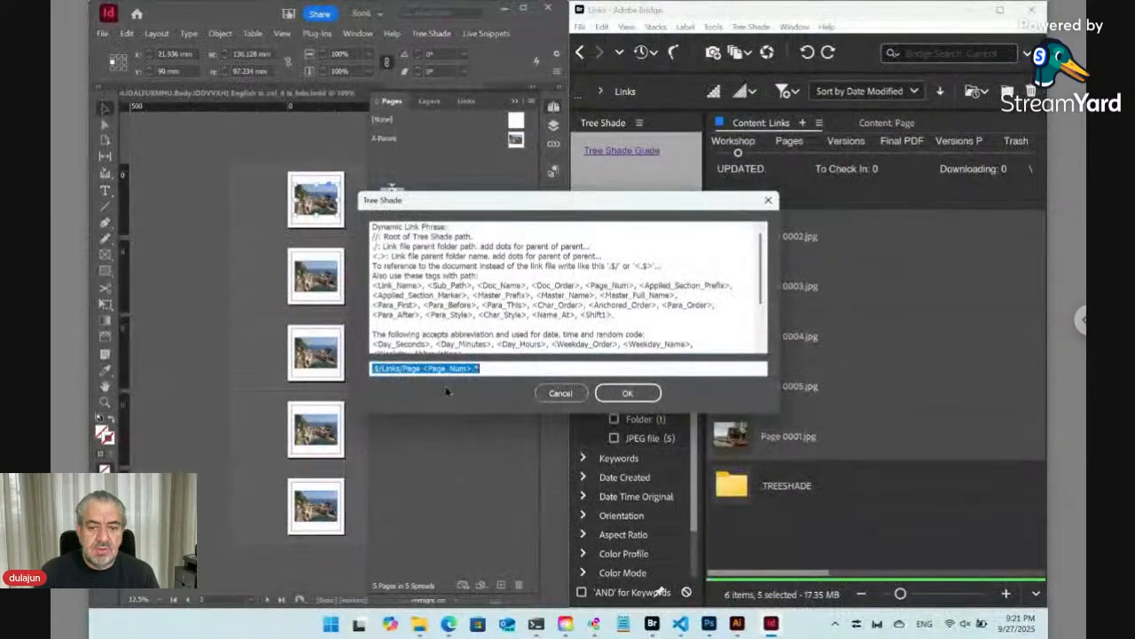
click(561, 393)
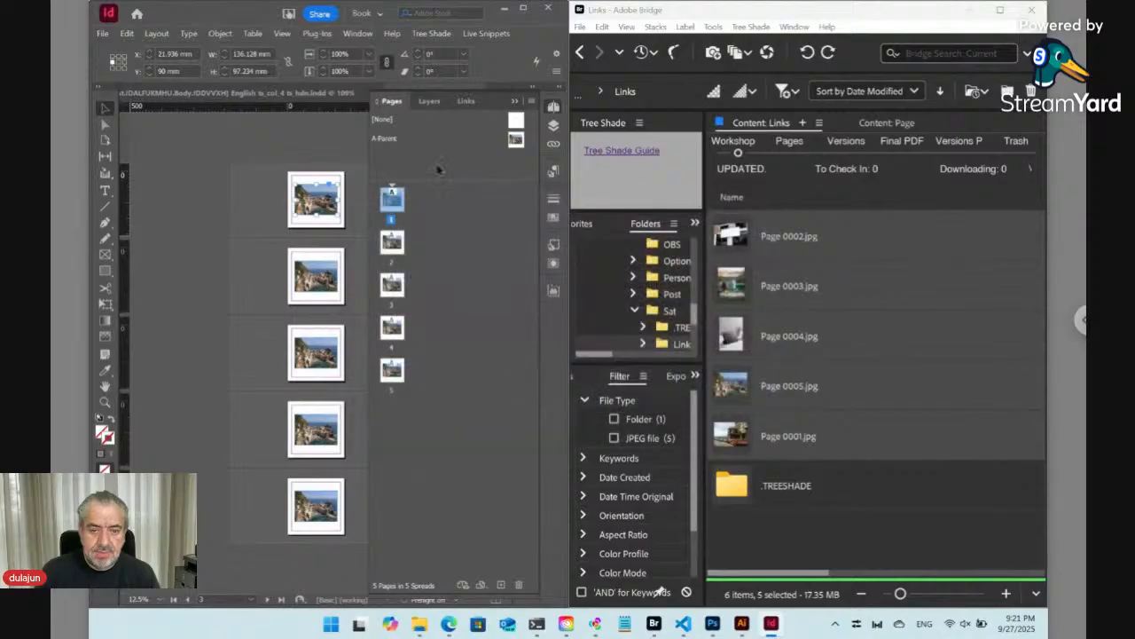
click(424, 35)
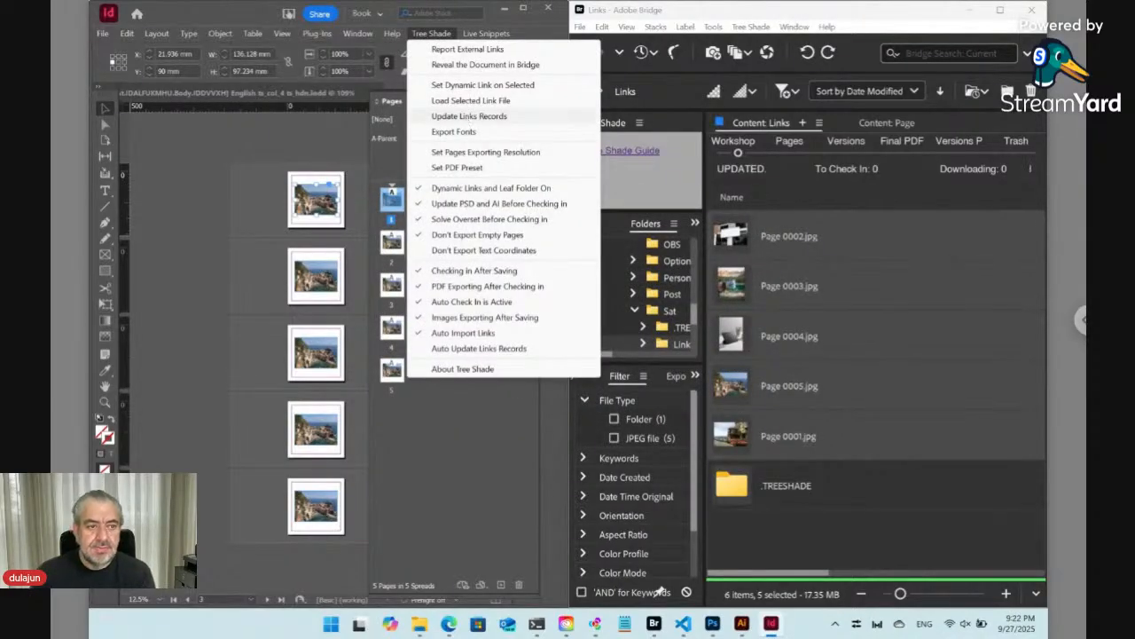
click(469, 116)
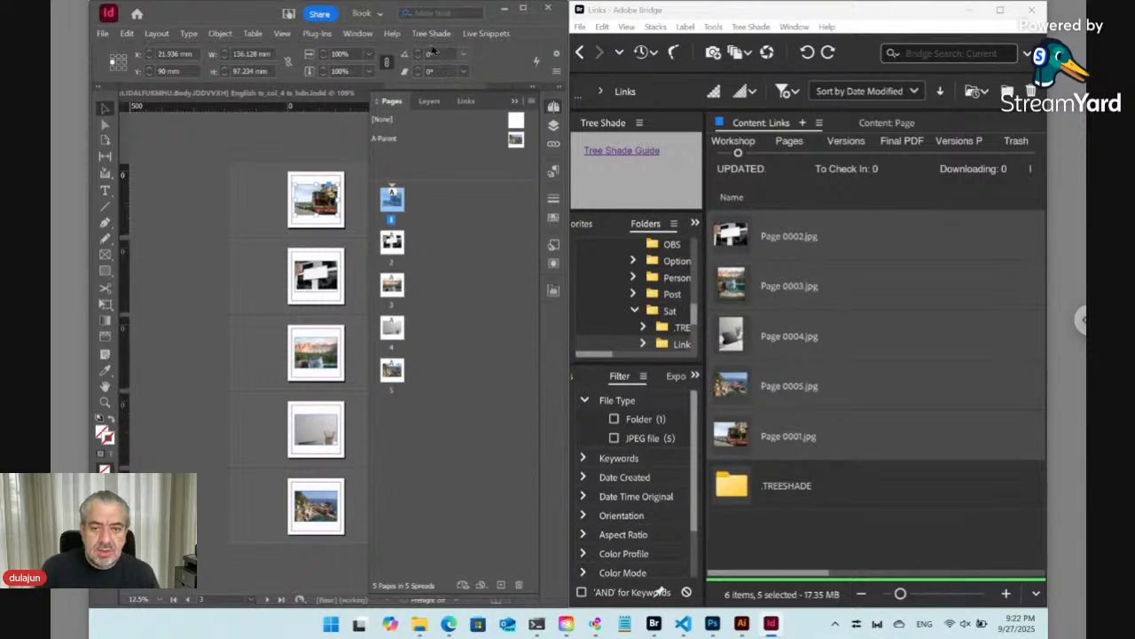
- Reopen the dynamic link dialog to review the available path tags, then cancel it
click(432, 34)
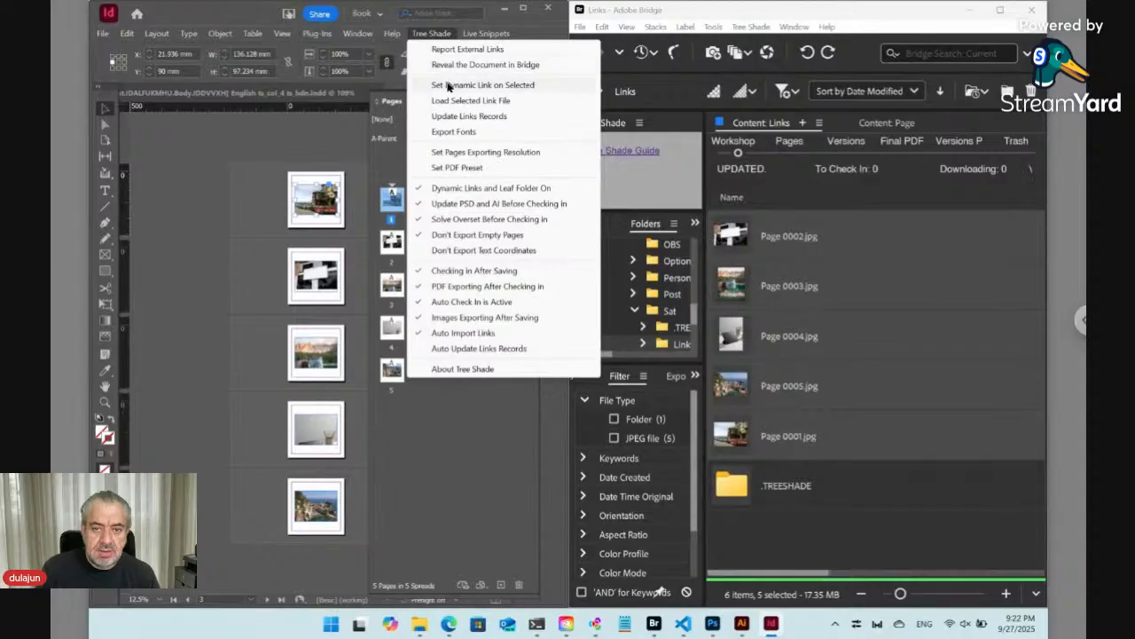
click(449, 86)
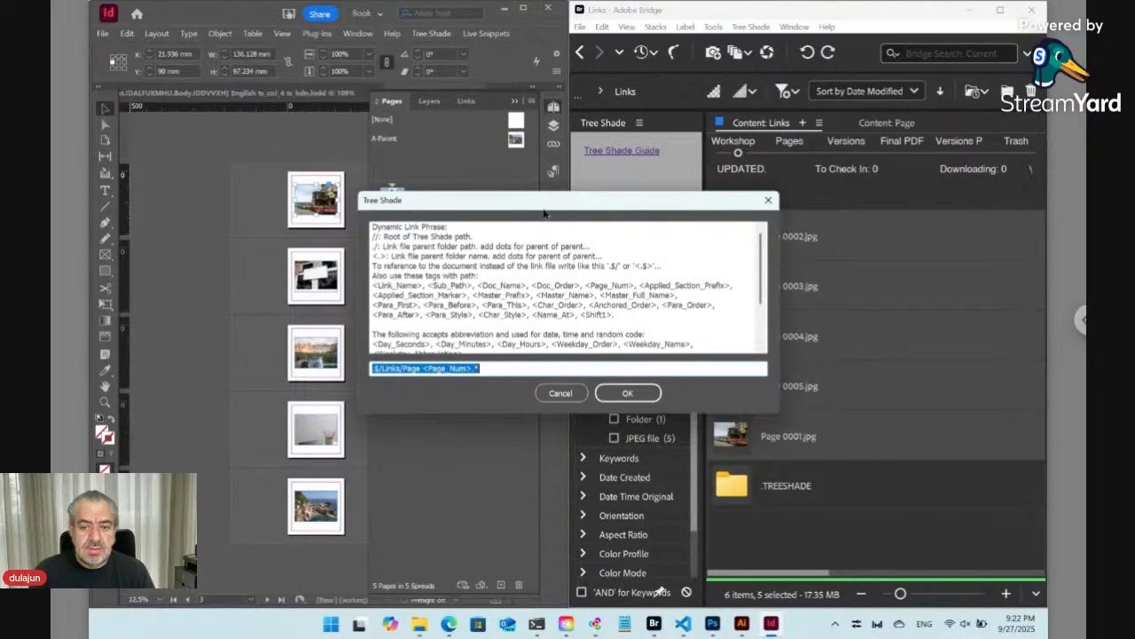
drag(544, 206, 550, 237)
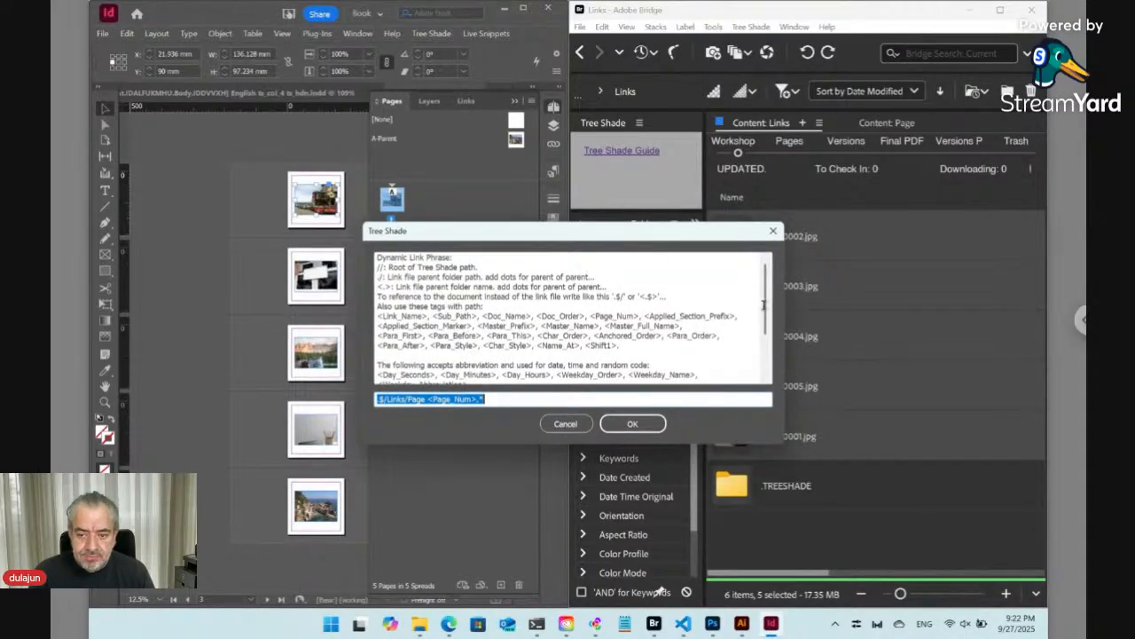
drag(767, 308, 764, 362)
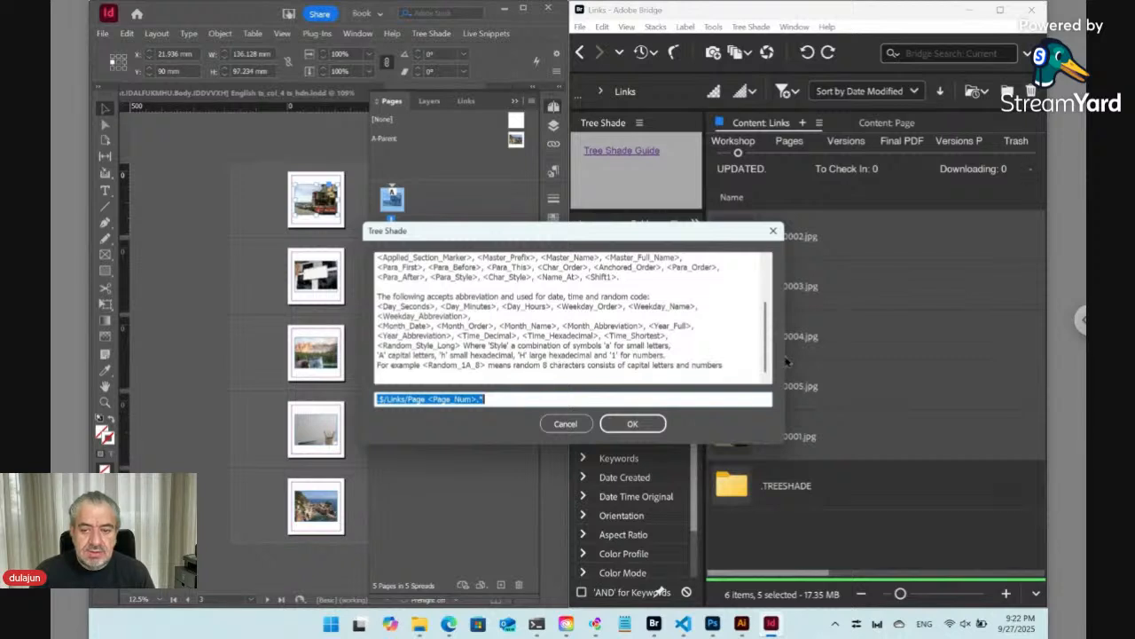
scroll(767, 345, up, 3)
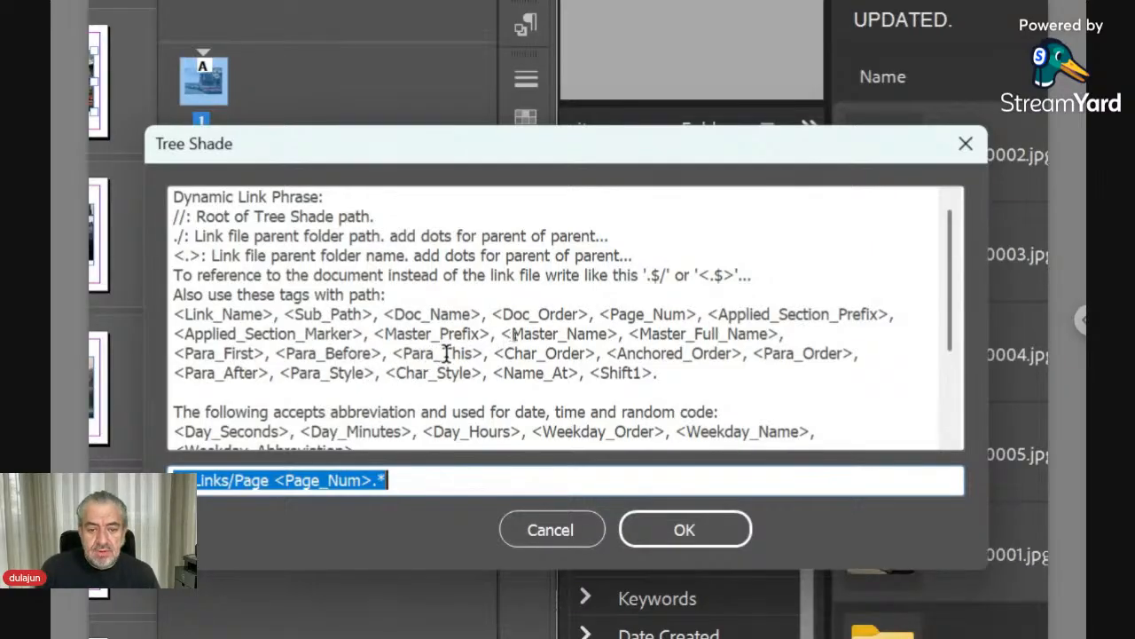
drag(485, 353, 395, 353)
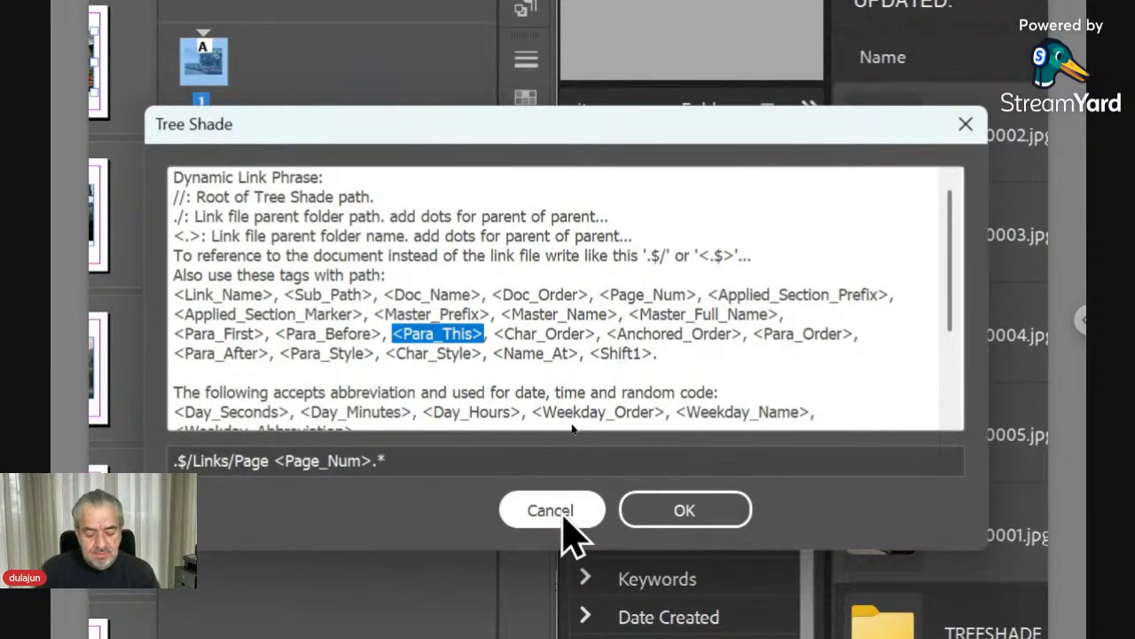
click(564, 516)
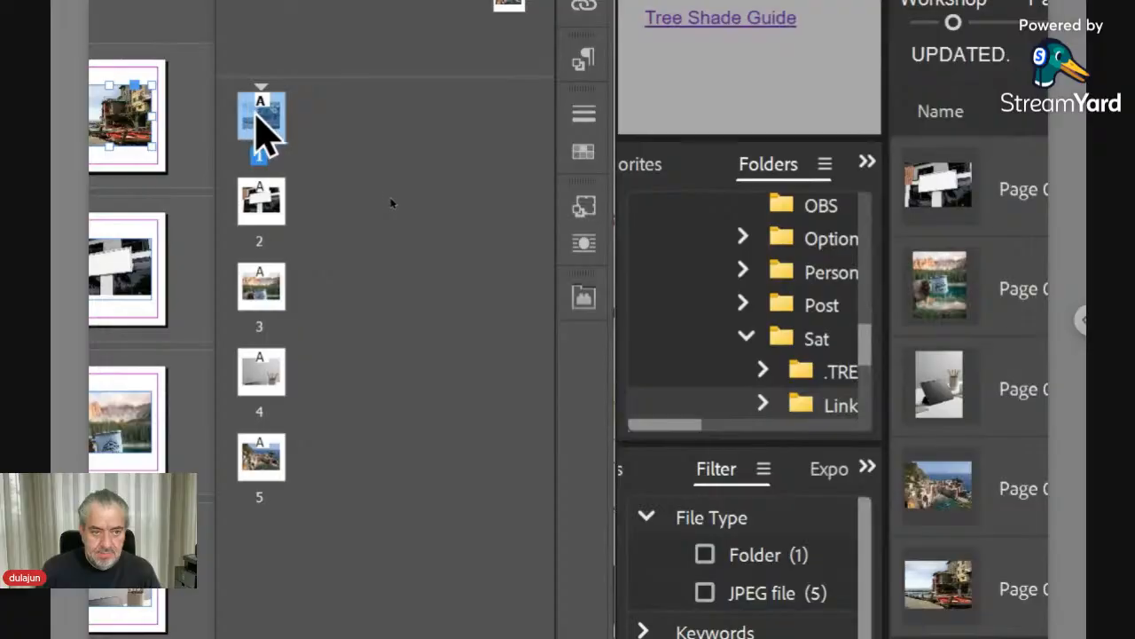
- Open page 1, delete its image, and switch to the Type tool
double_click(257, 117)
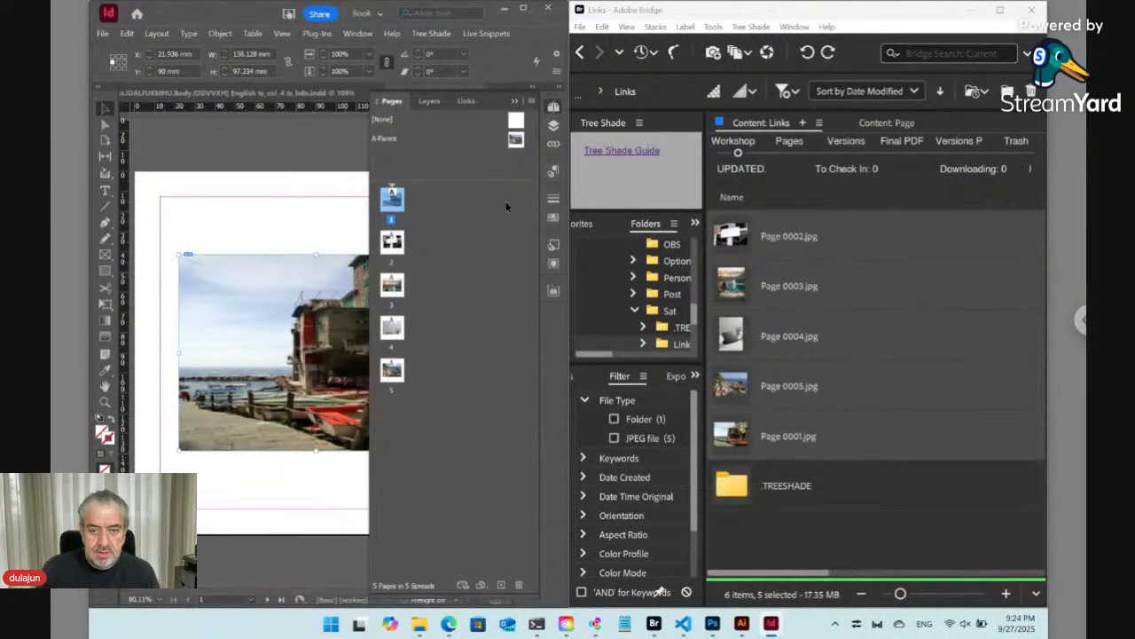
click(546, 113)
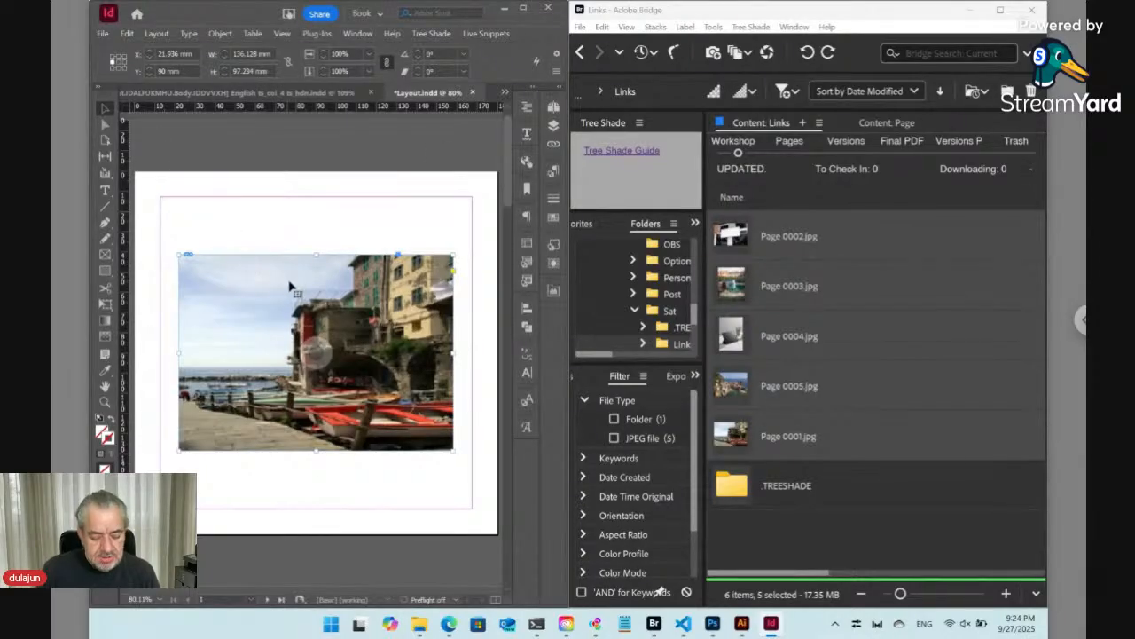
key(Delete)
click(104, 191)
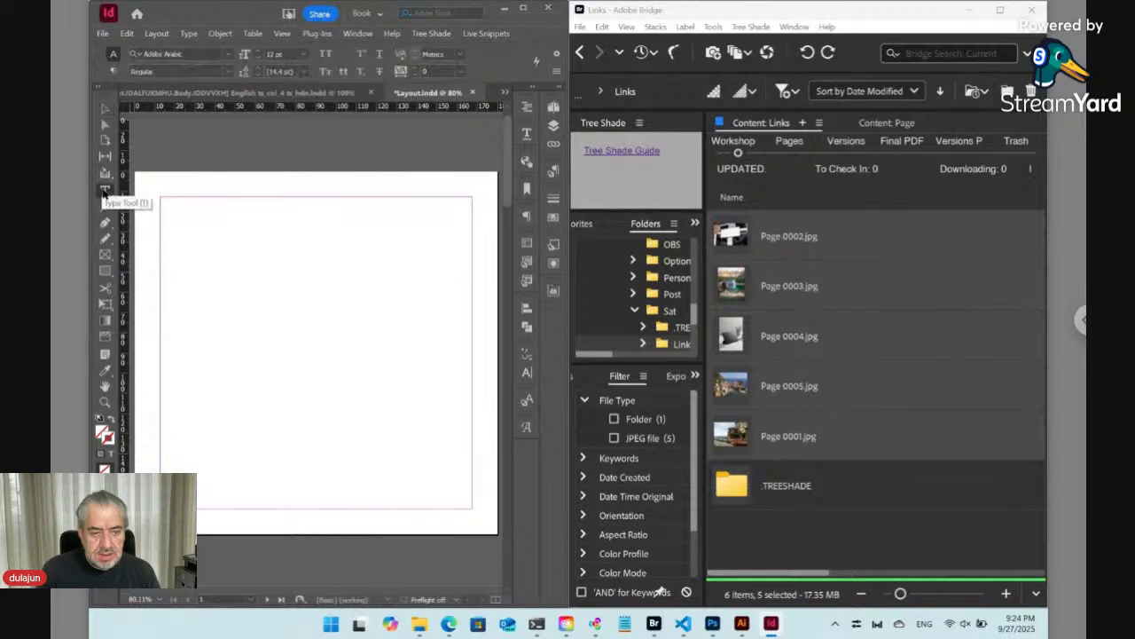
- Draw a text frame filling page 1's margins and create a new paragraph style named Body
drag(467, 202, 161, 508)
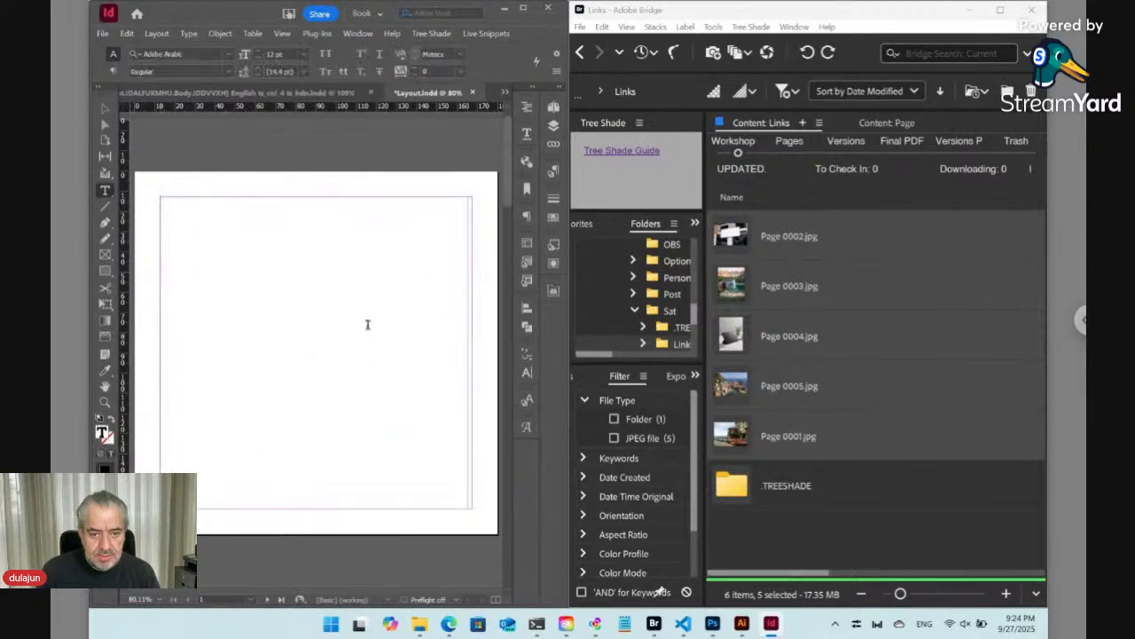
click(554, 175)
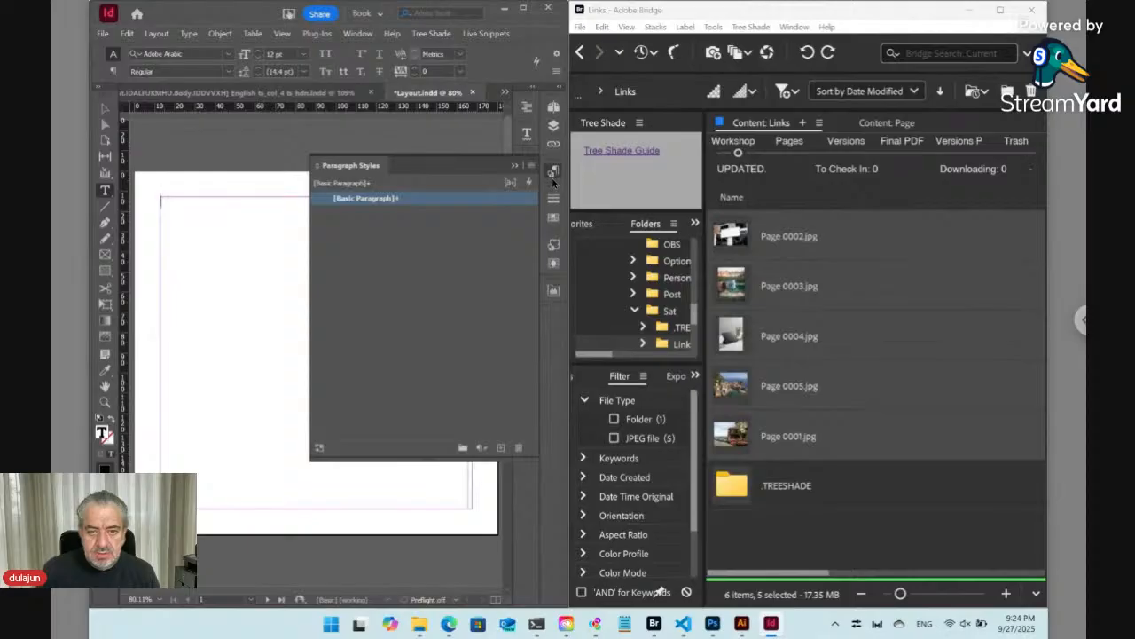
click(531, 165)
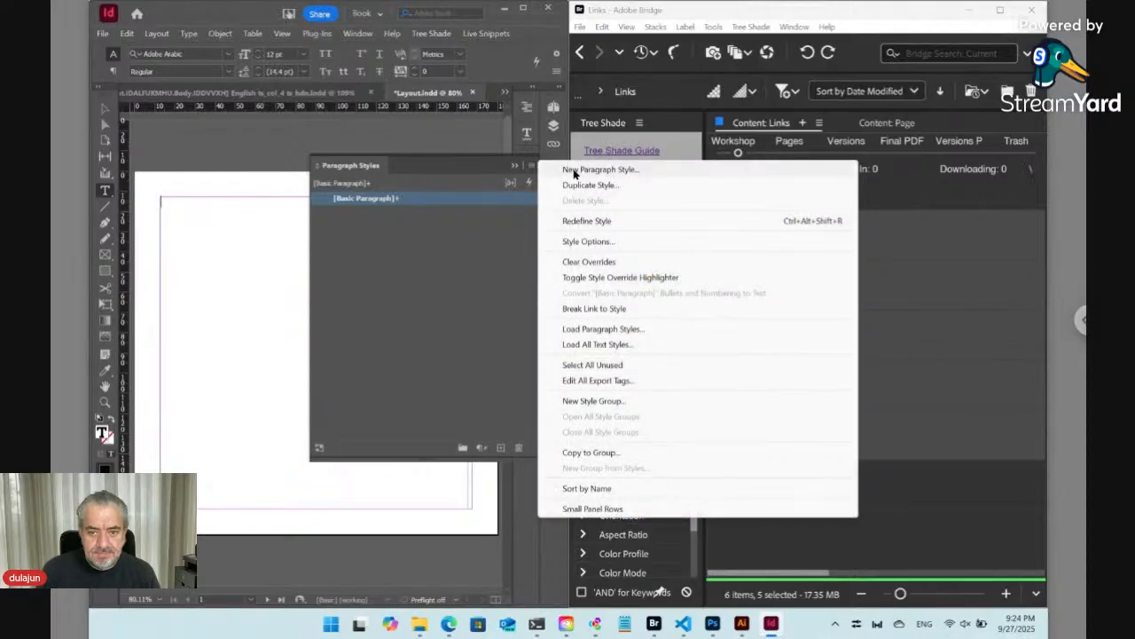
click(573, 170)
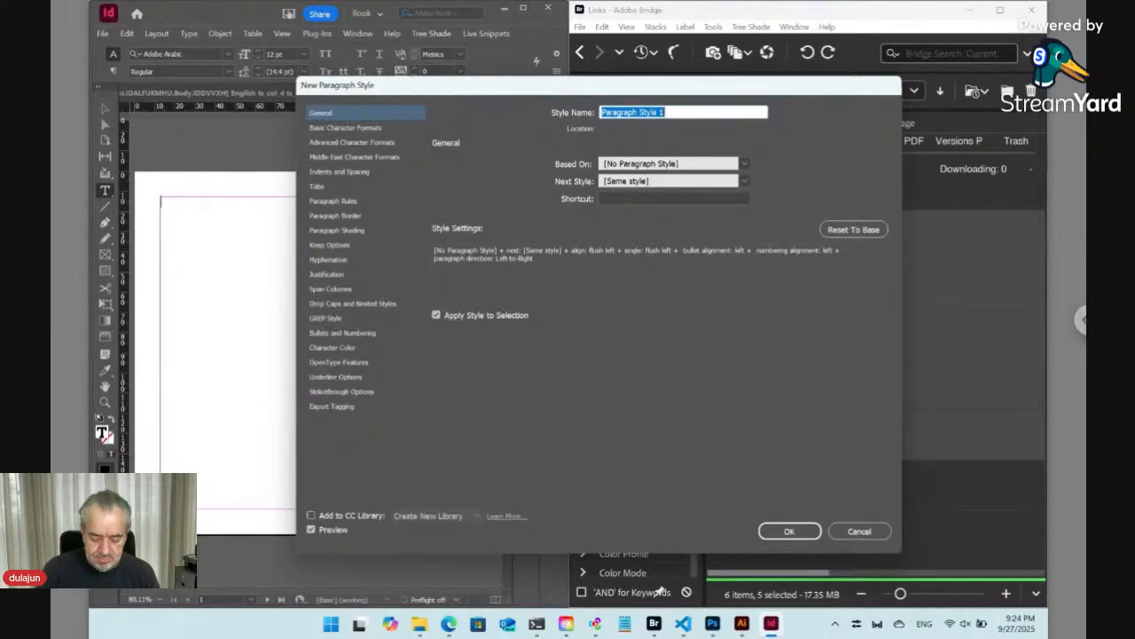
text(Body)
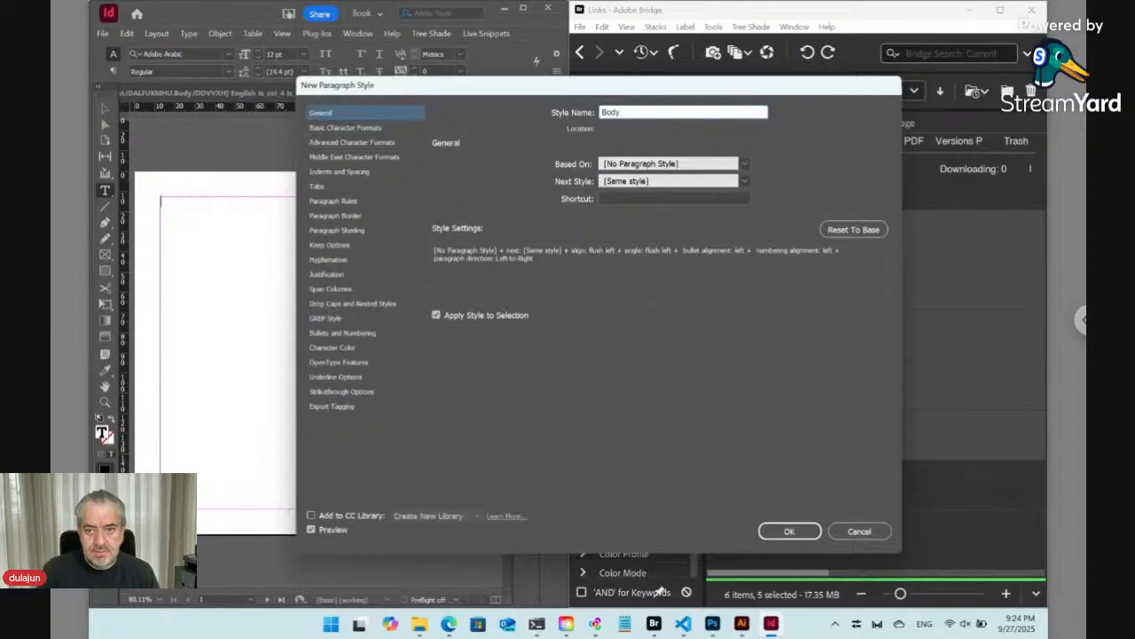
click(795, 530)
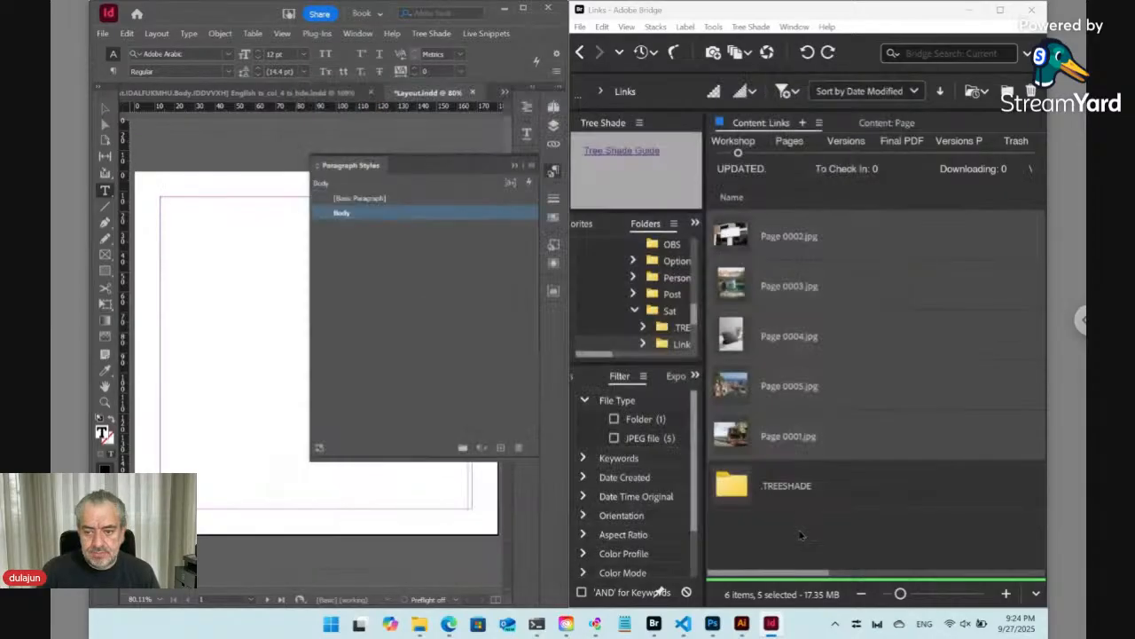
- Set the text font to Myriad Arabic Bold at 24 pt
click(203, 54)
text(myriad)
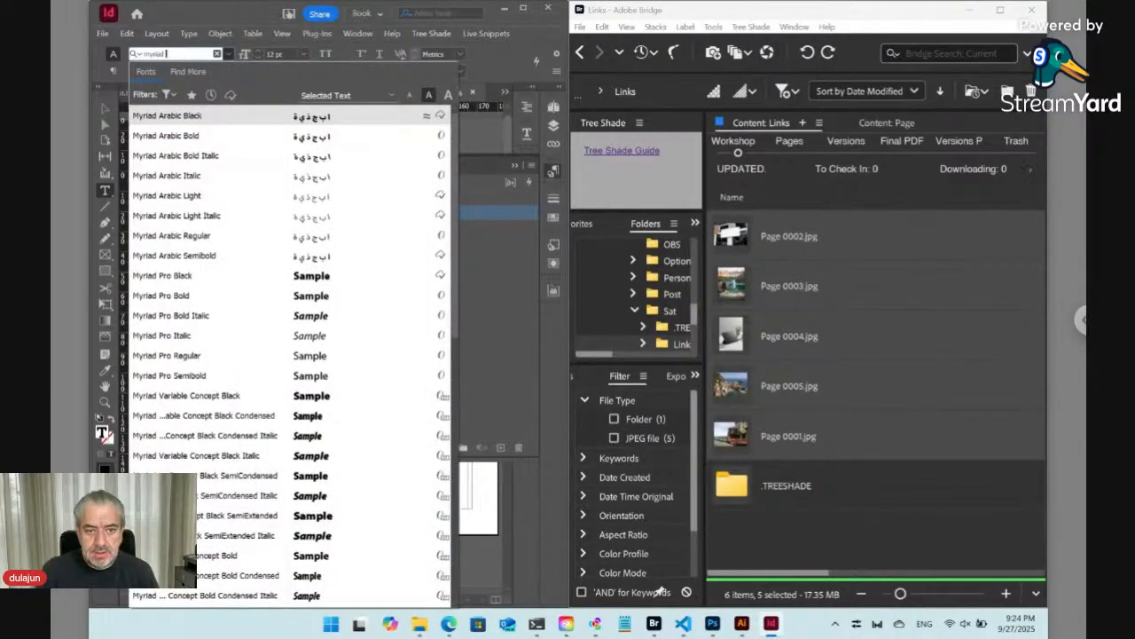
click(221, 135)
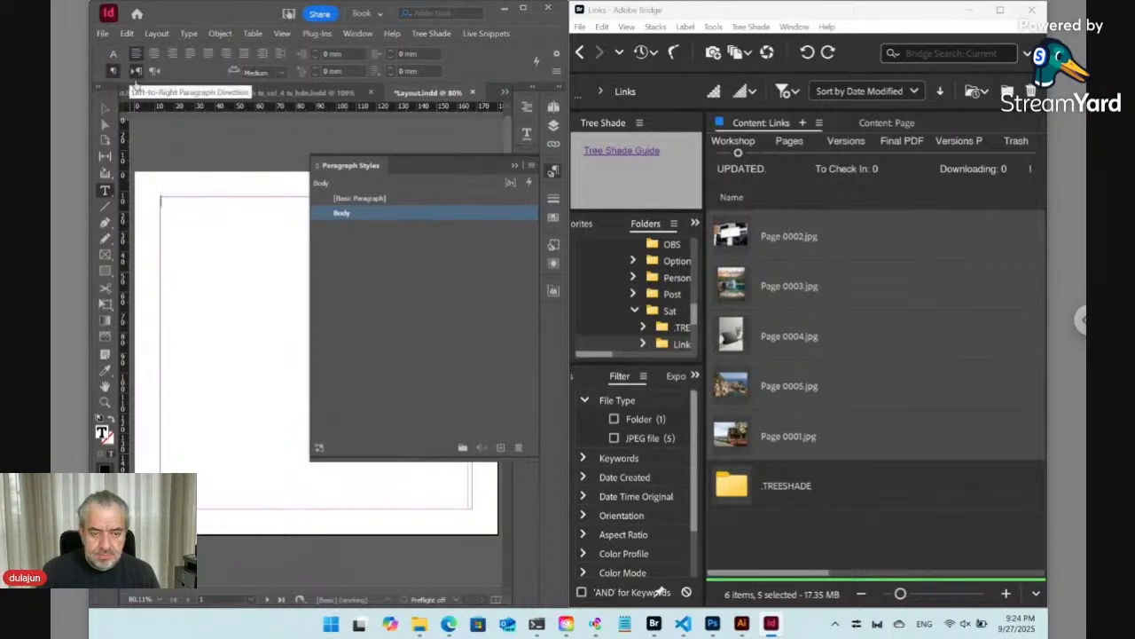
click(112, 54)
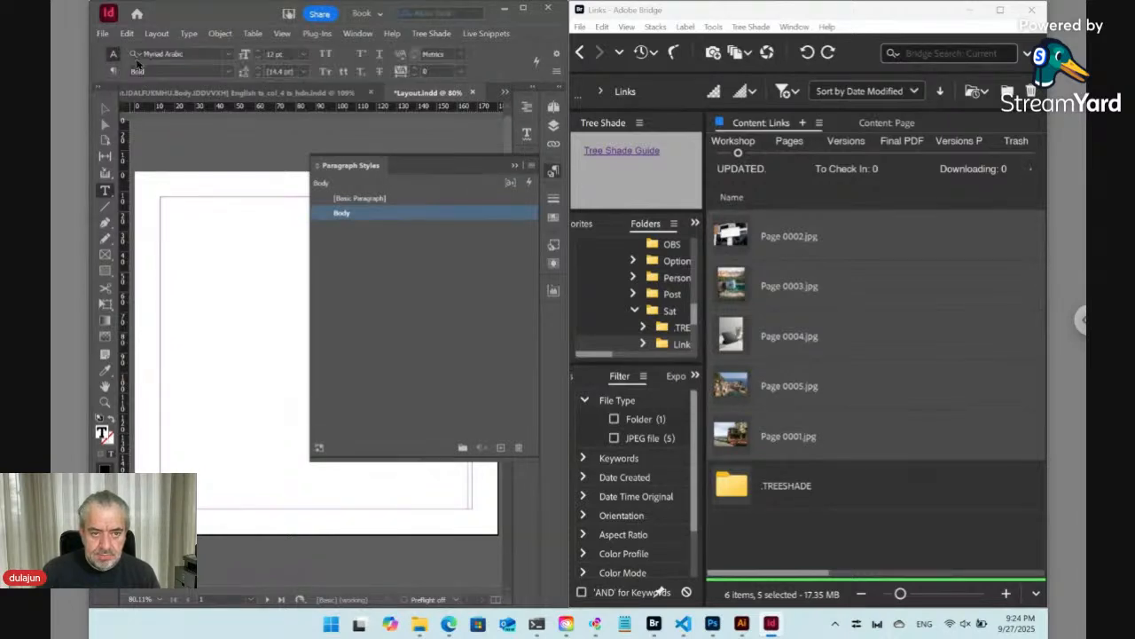
click(304, 54)
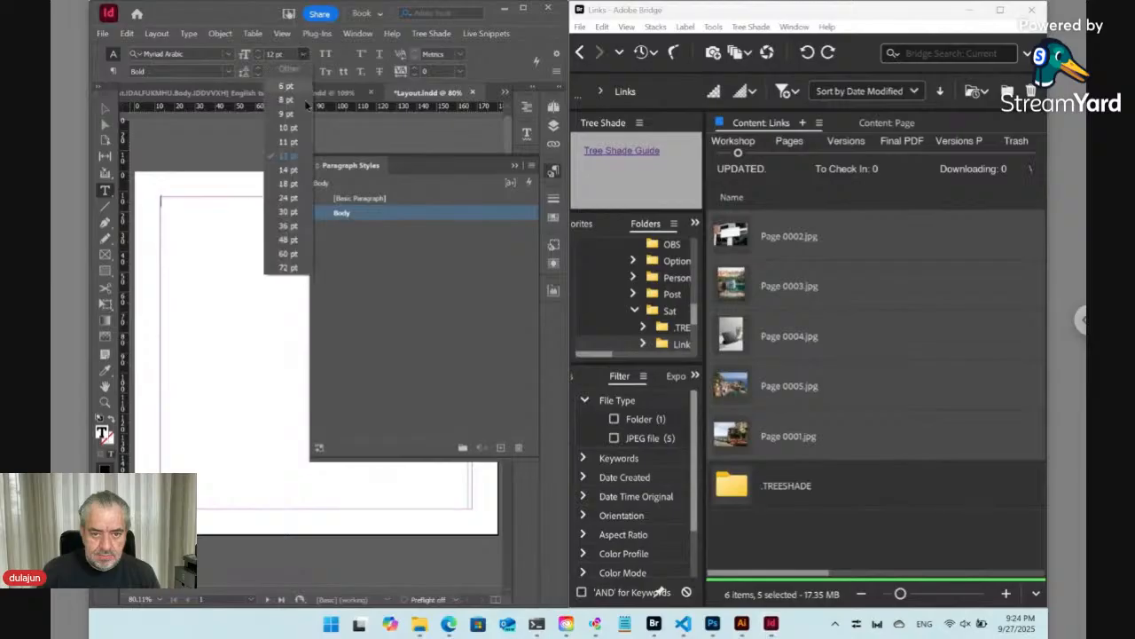
click(282, 197)
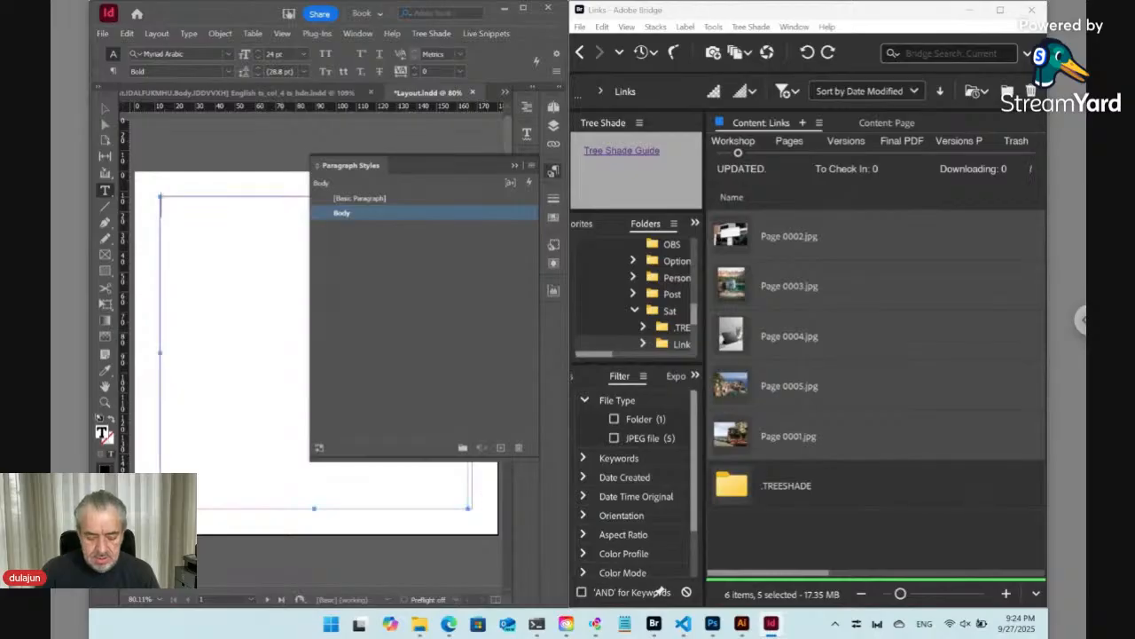
- Paste the copied image into the text frame and insert a paragraph break before it, returning to the first line
key(ctrl+v)
key(Left)
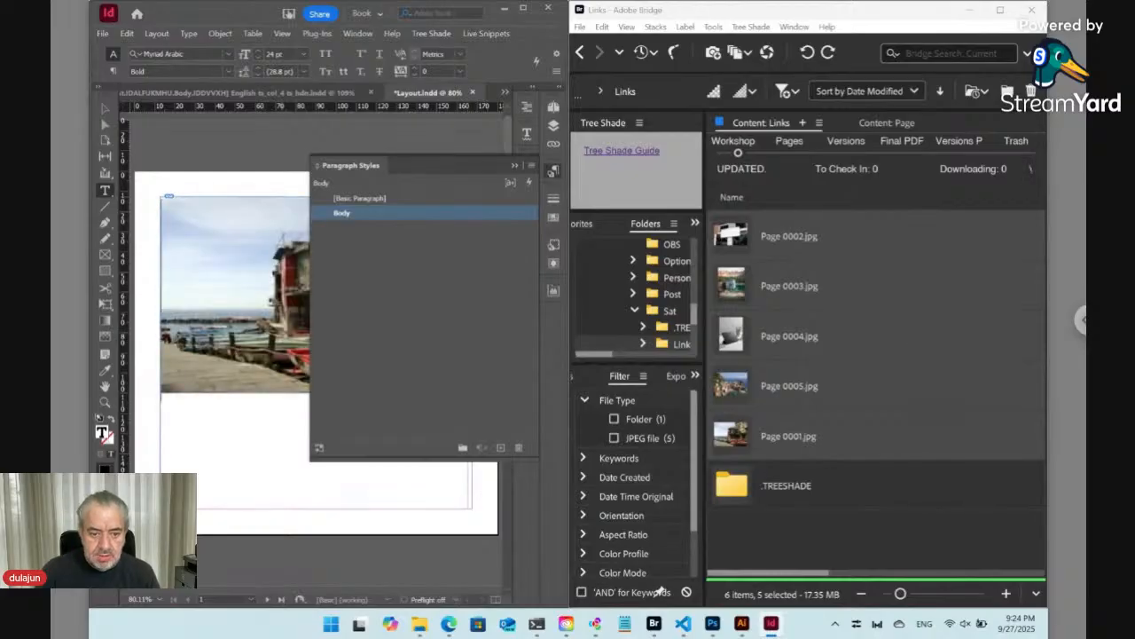
key(Return)
key(Up)
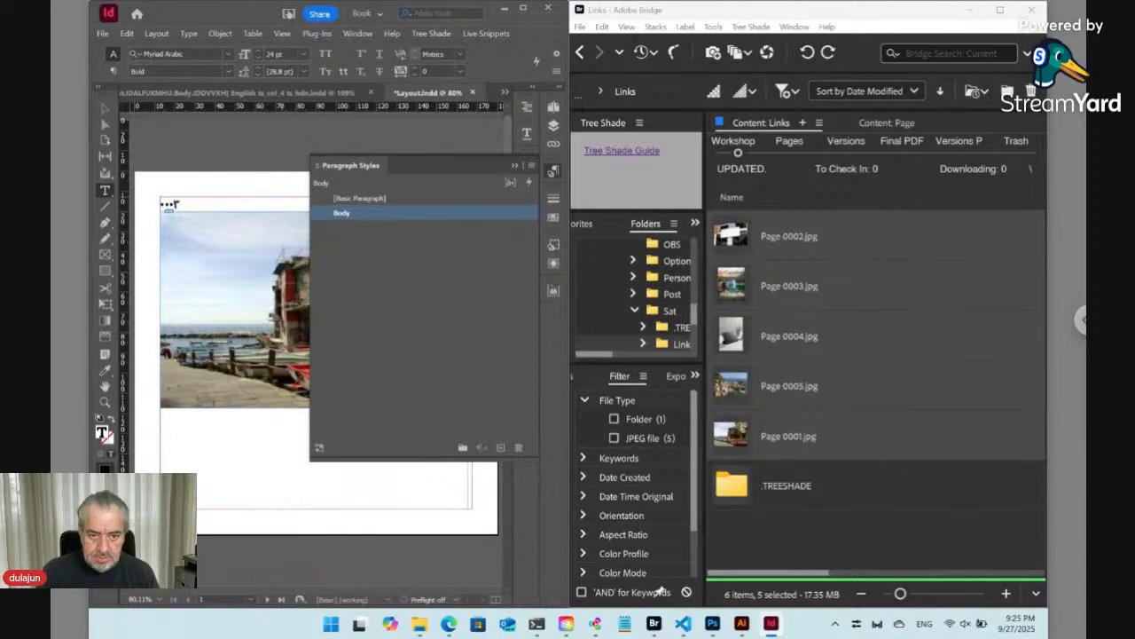
click(555, 171)
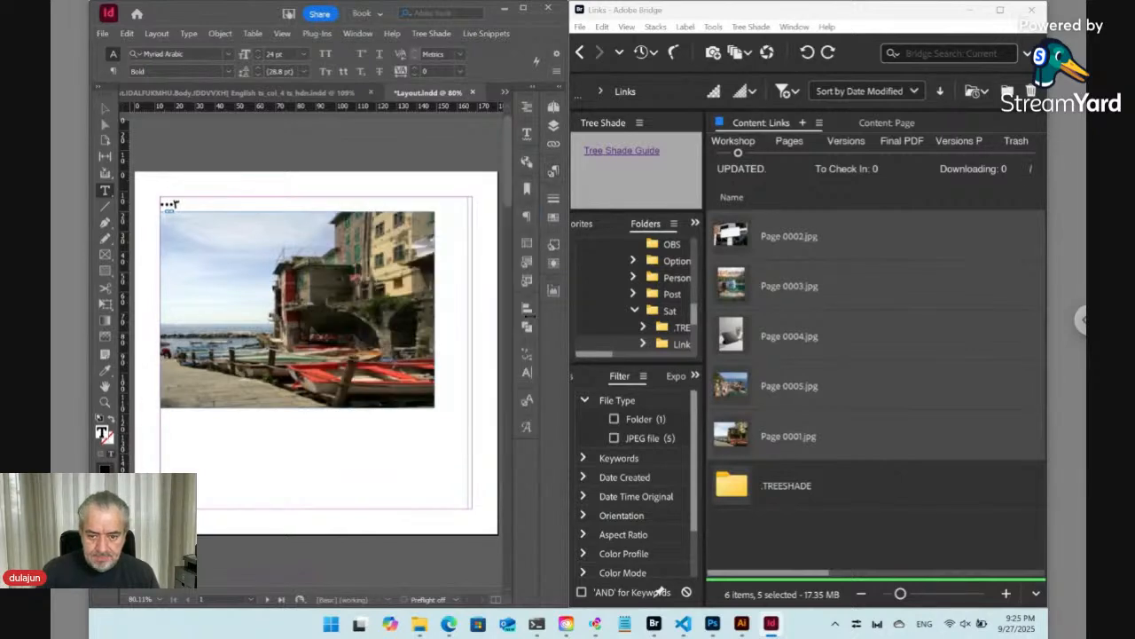
click(525, 374)
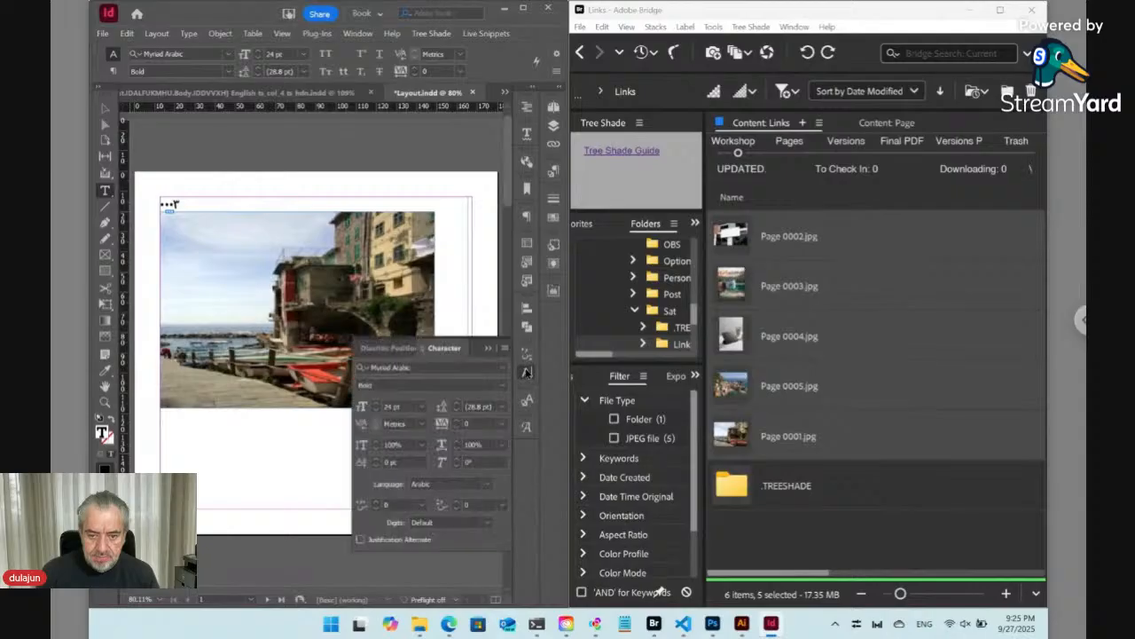
click(505, 349)
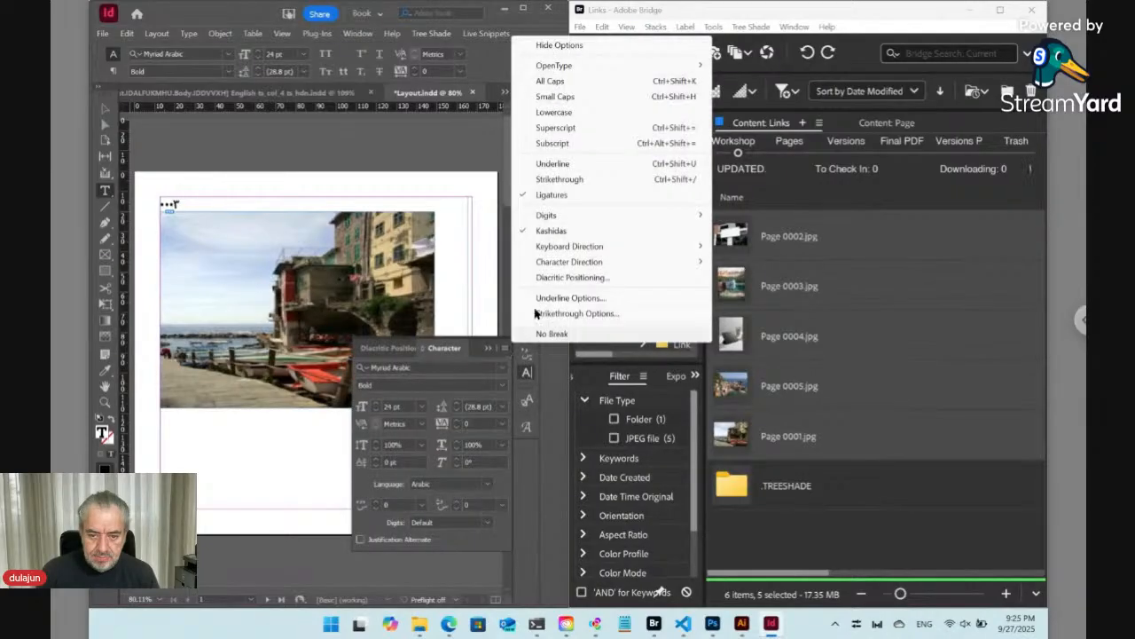
mouse_move(565, 220)
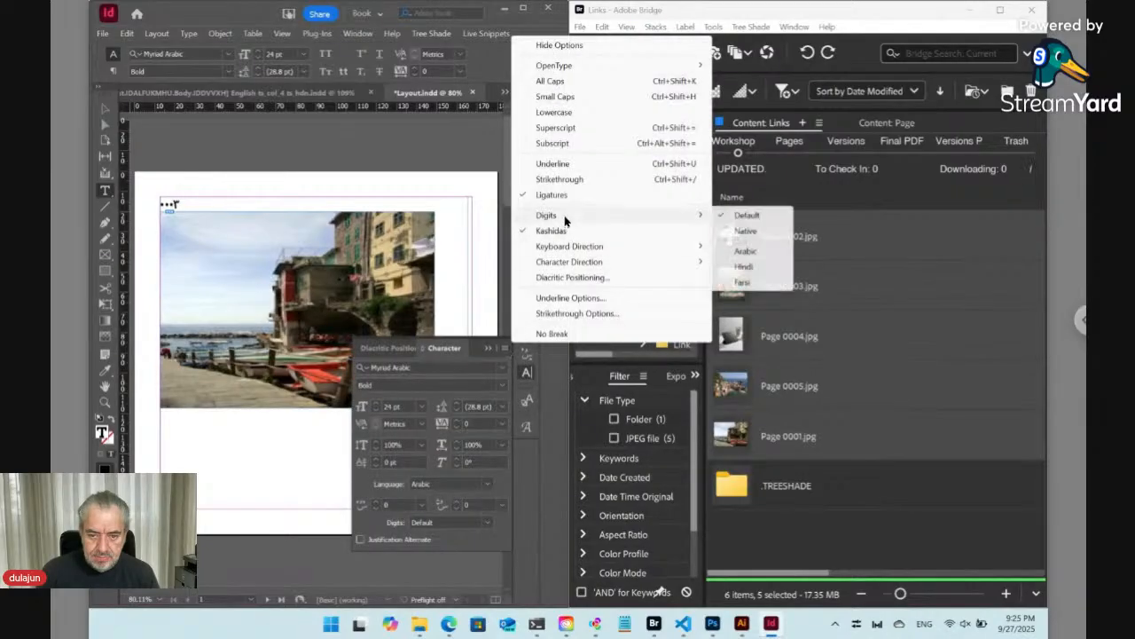
click(745, 252)
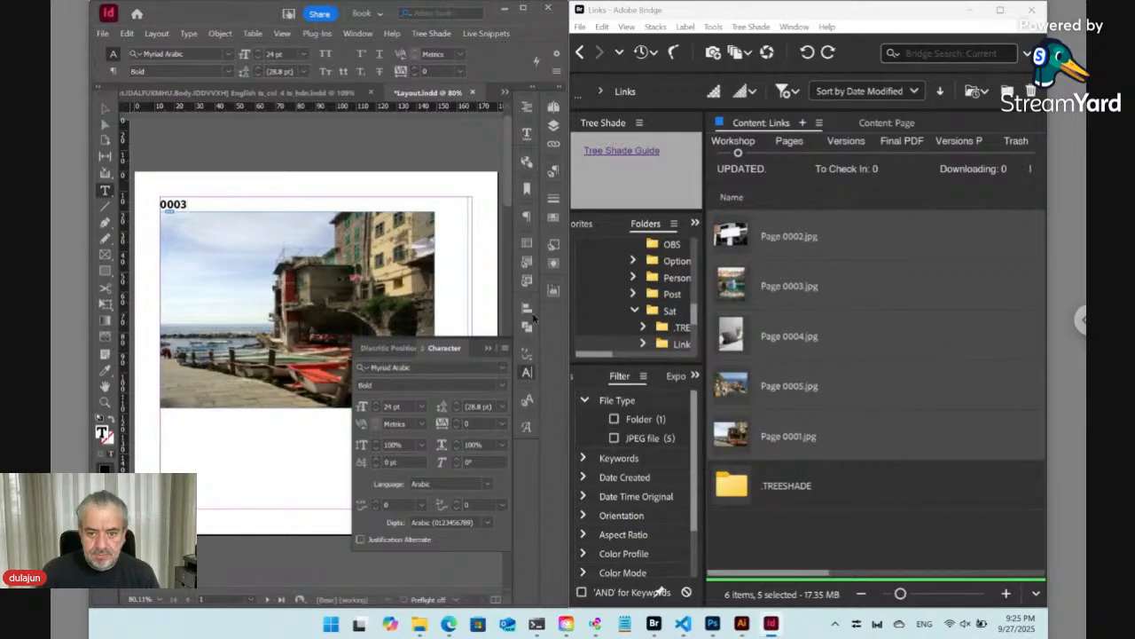
click(526, 374)
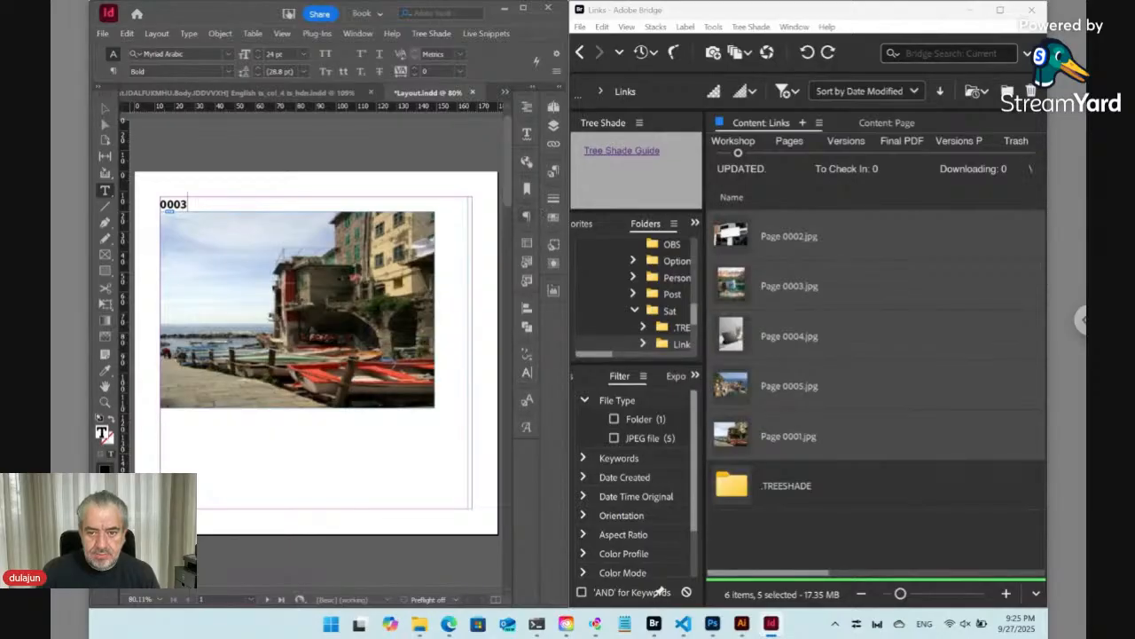
- Set the paragraph's space after to 5 mm and the font size to 36 pt
click(525, 216)
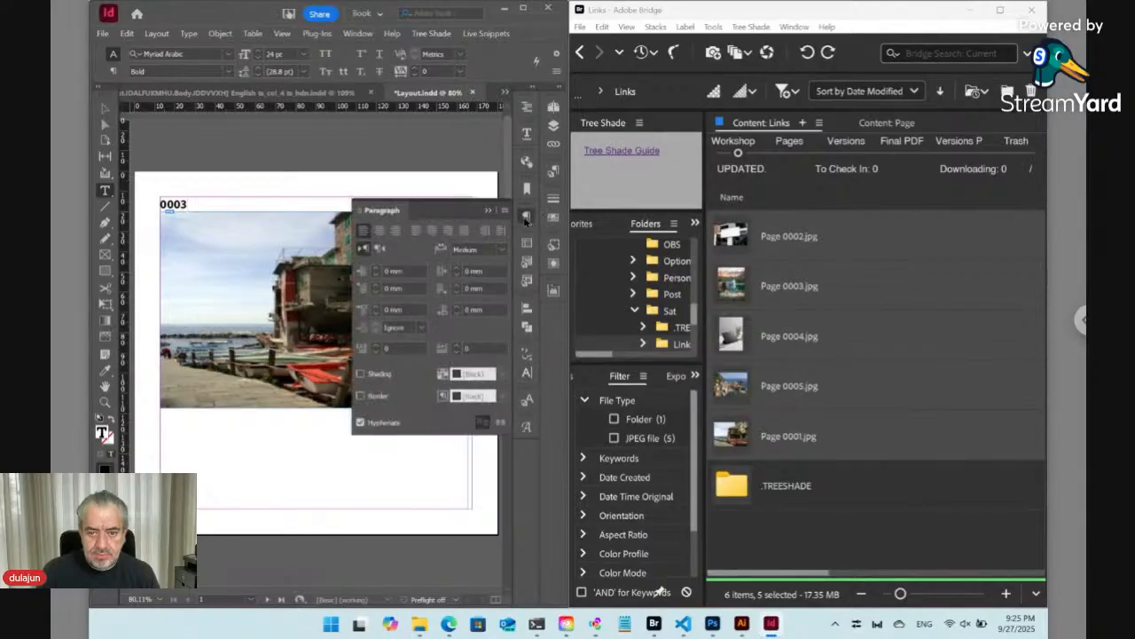
click(456, 306)
click(456, 306)
click(456, 306)
click(456, 306)
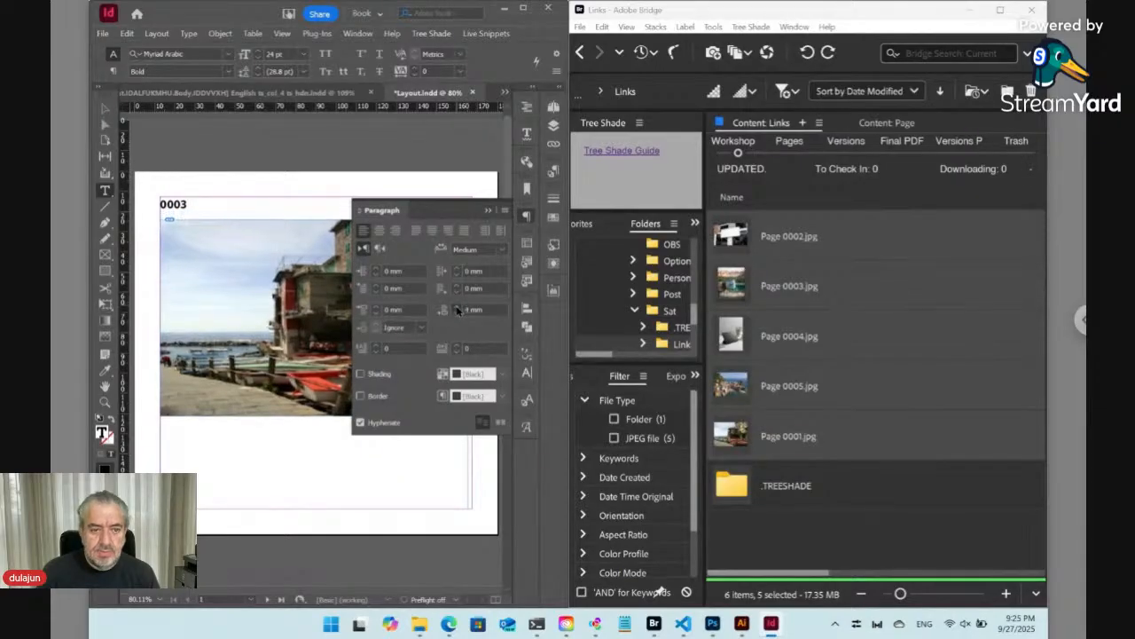
click(456, 306)
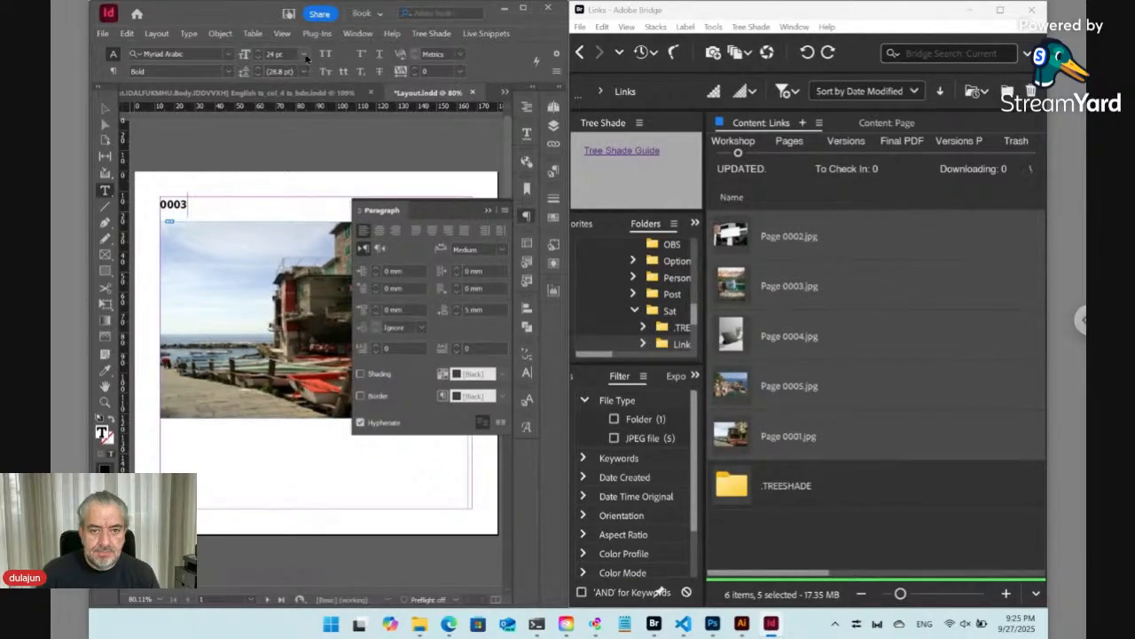
click(302, 54)
click(291, 226)
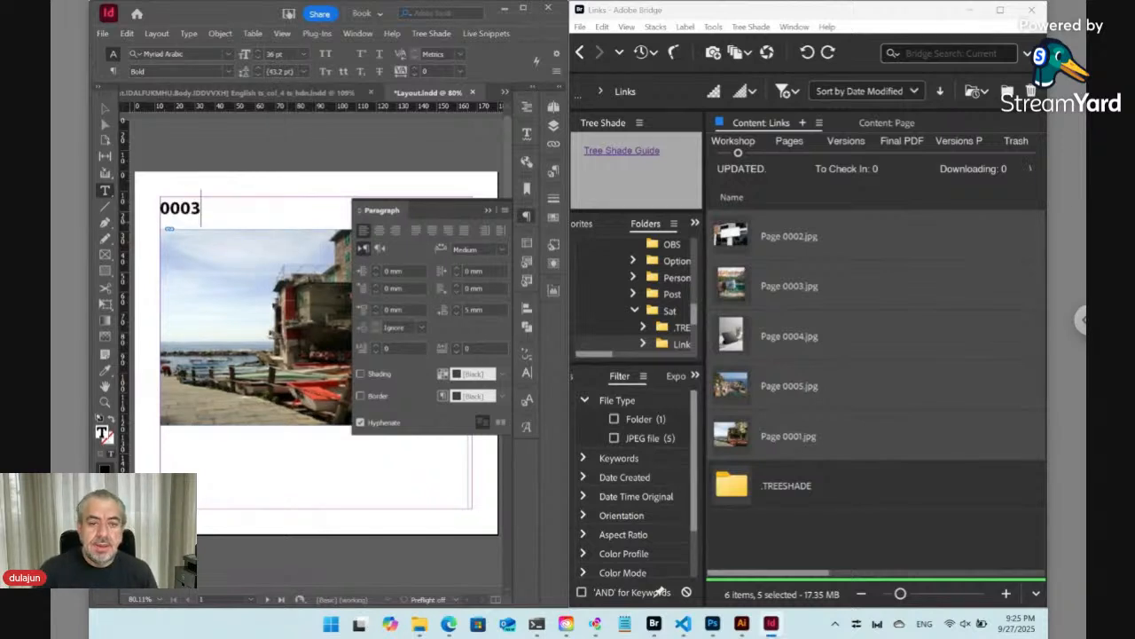
- Select the image frame, open Set Dynamic Link on Selected, and highlight the <Page_Num> tag in the link phrase
click(105, 108)
click(225, 251)
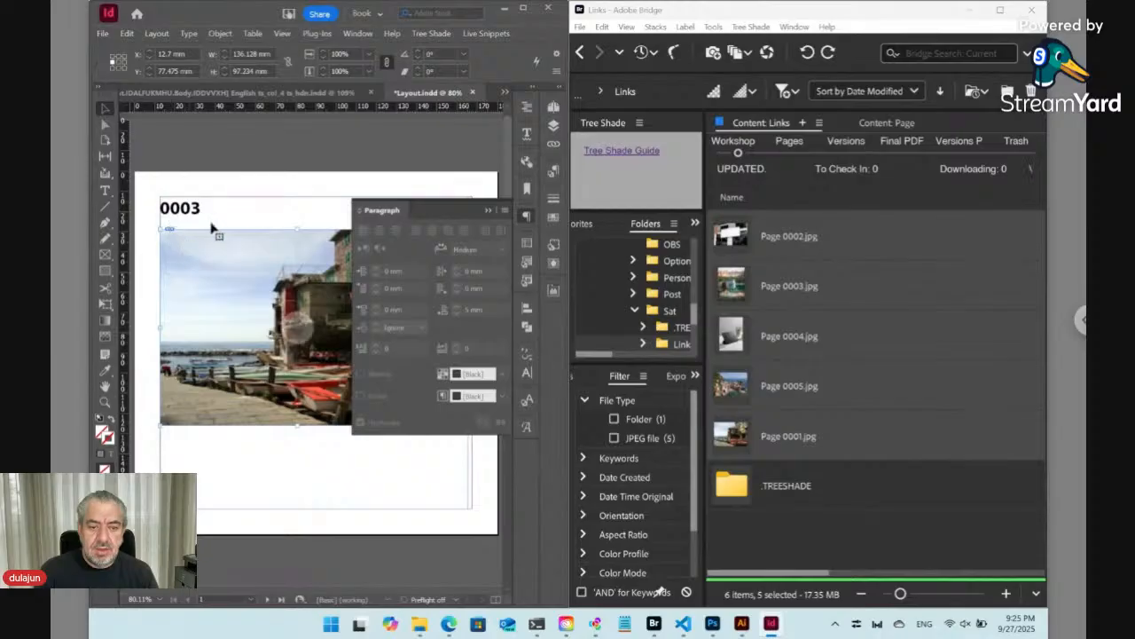
click(435, 34)
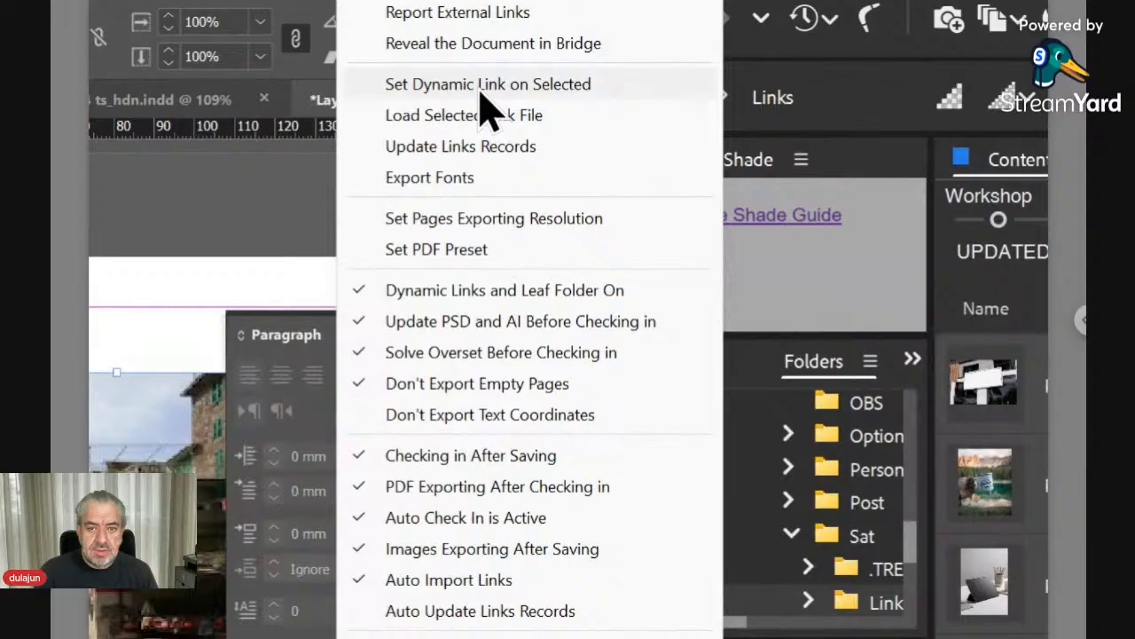
click(480, 90)
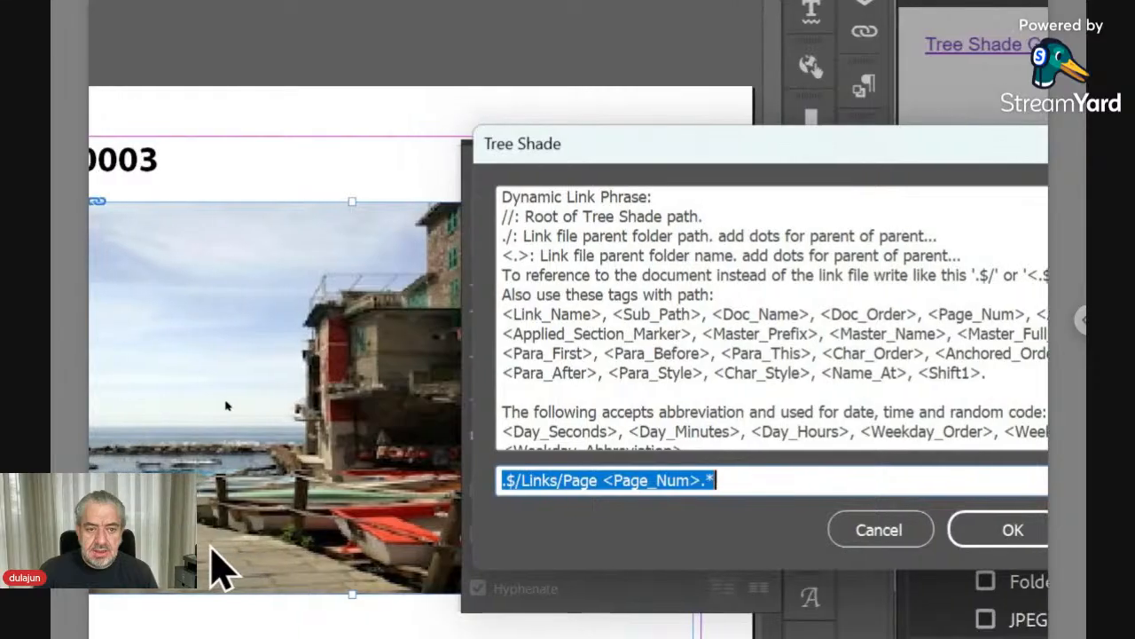
click(579, 480)
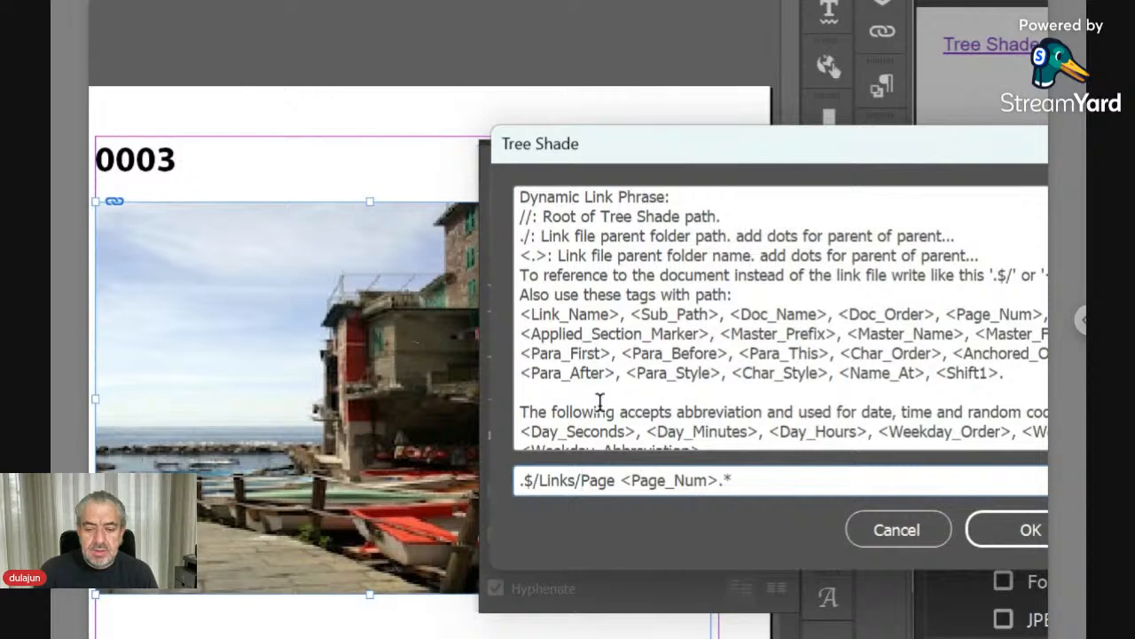
key(Right)
key(Right)
key(Right)
key(Right)
key(Right)
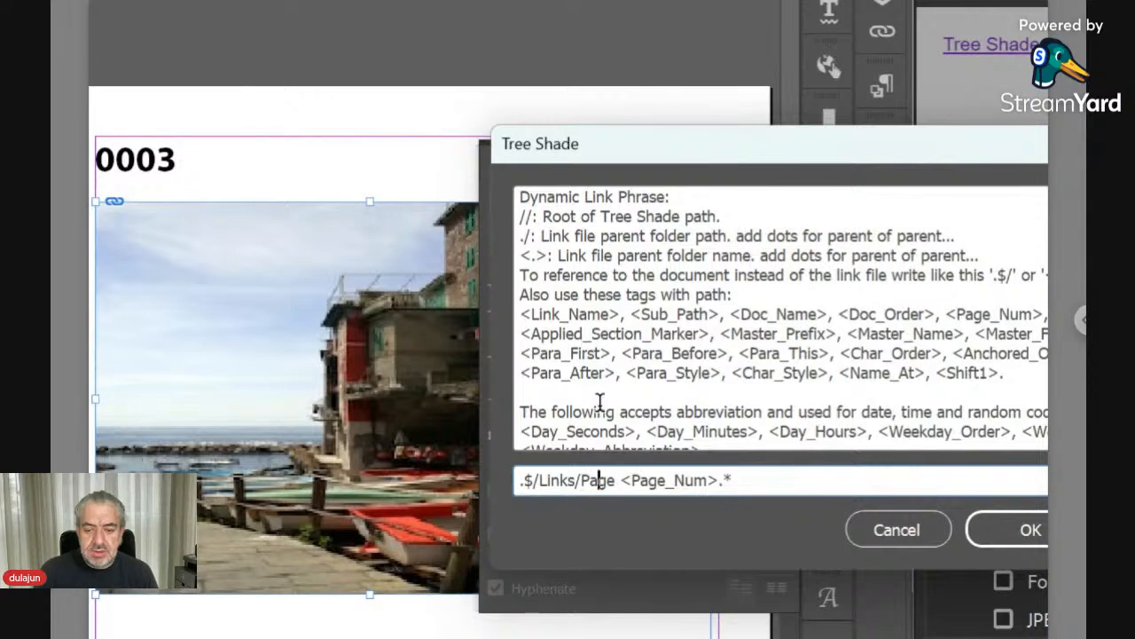
key(shift+Right)
key(shift+Right)
key(shift+Right)
key(shift+Right)
key(shift+Right)
key(shift+Right)
key(shift+Right)
key(shift+Right)
key(shift+Right)
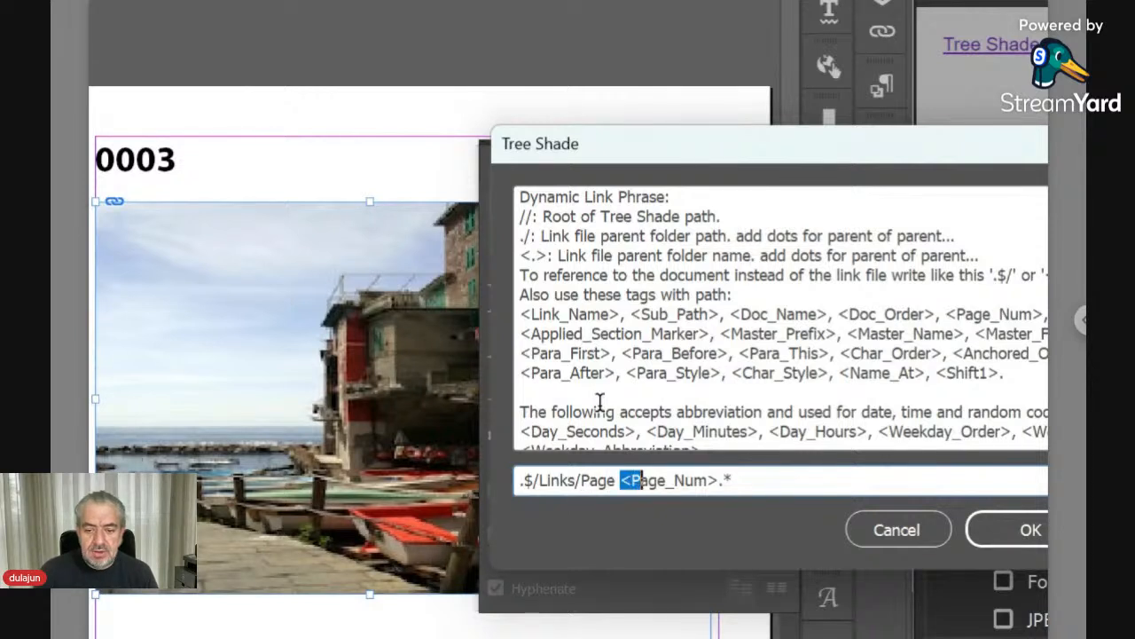
key(shift+Right)
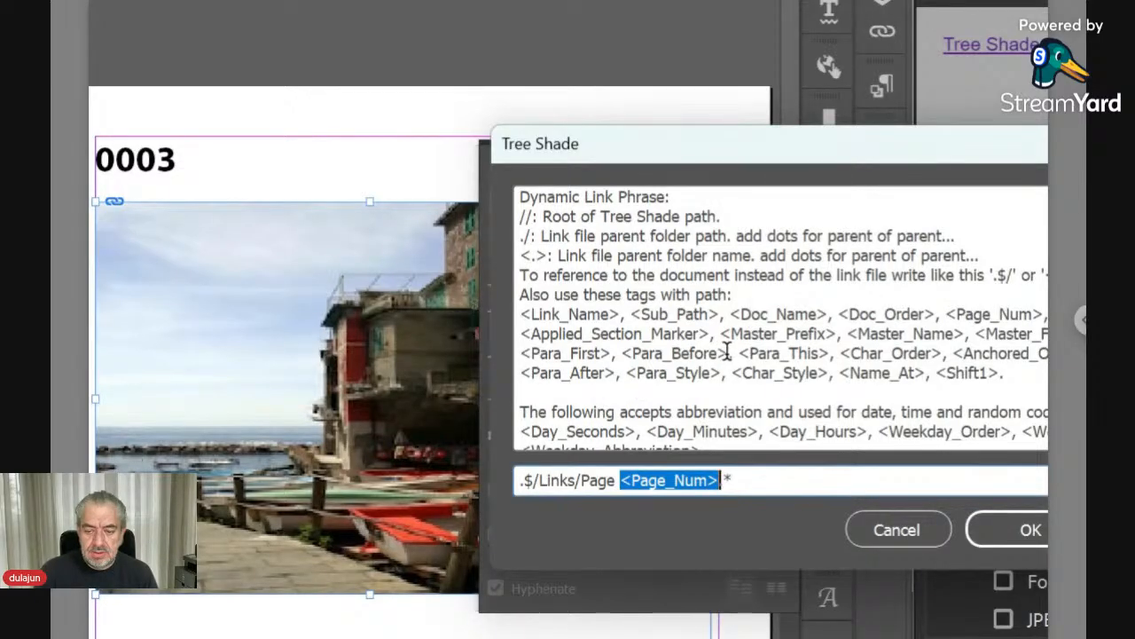
- Replace <Page_Num> with the <Para_Before> tag so the phrase reads .$/Links/Page <Para_Before>.* and apply it
drag(726, 352, 624, 353)
key(ctrl+c)
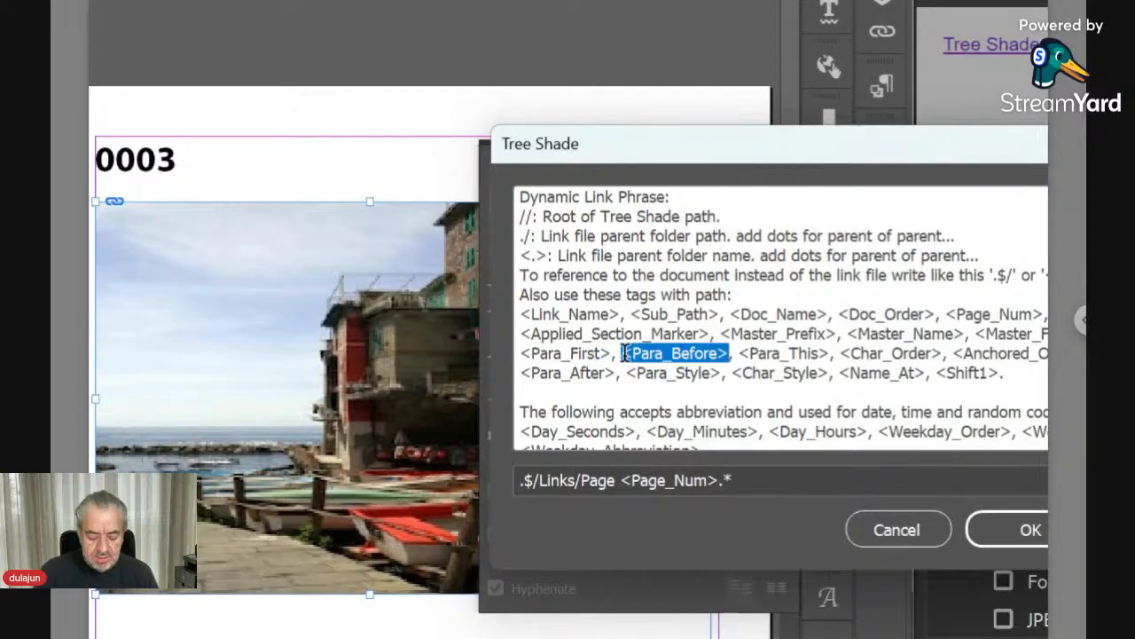
click(715, 480)
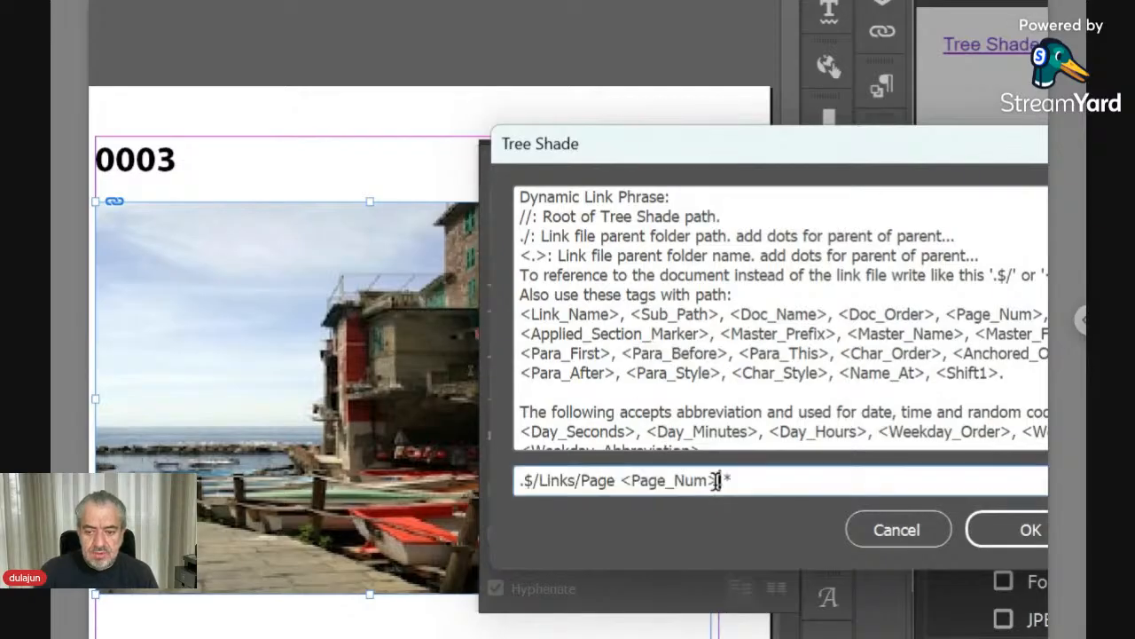
shift+click(621, 480)
key(ctrl+v)
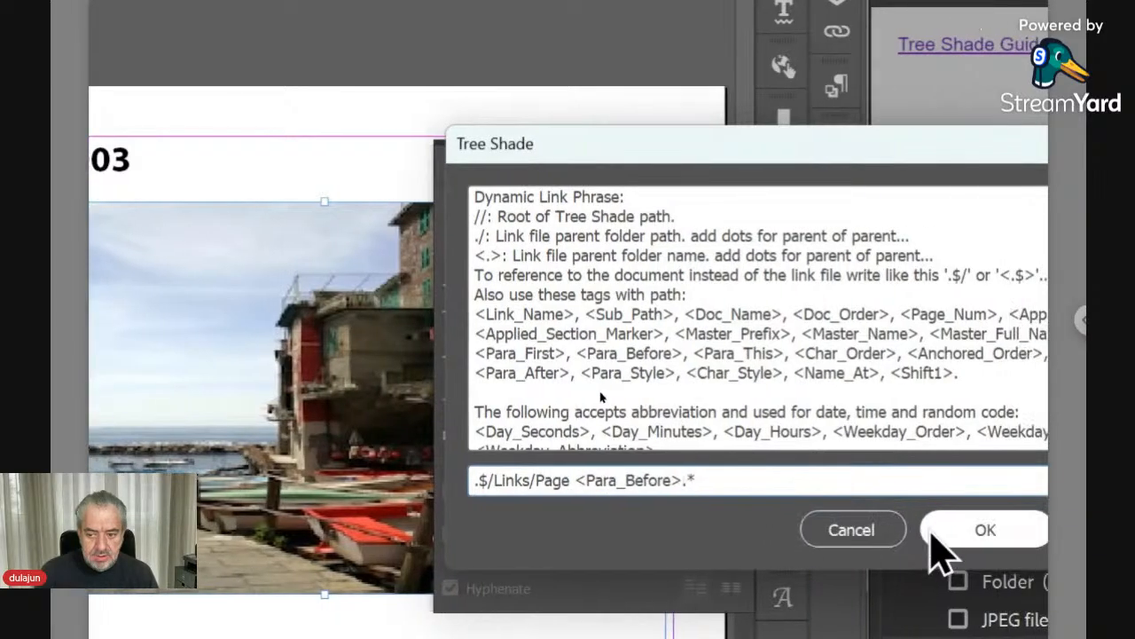
click(979, 532)
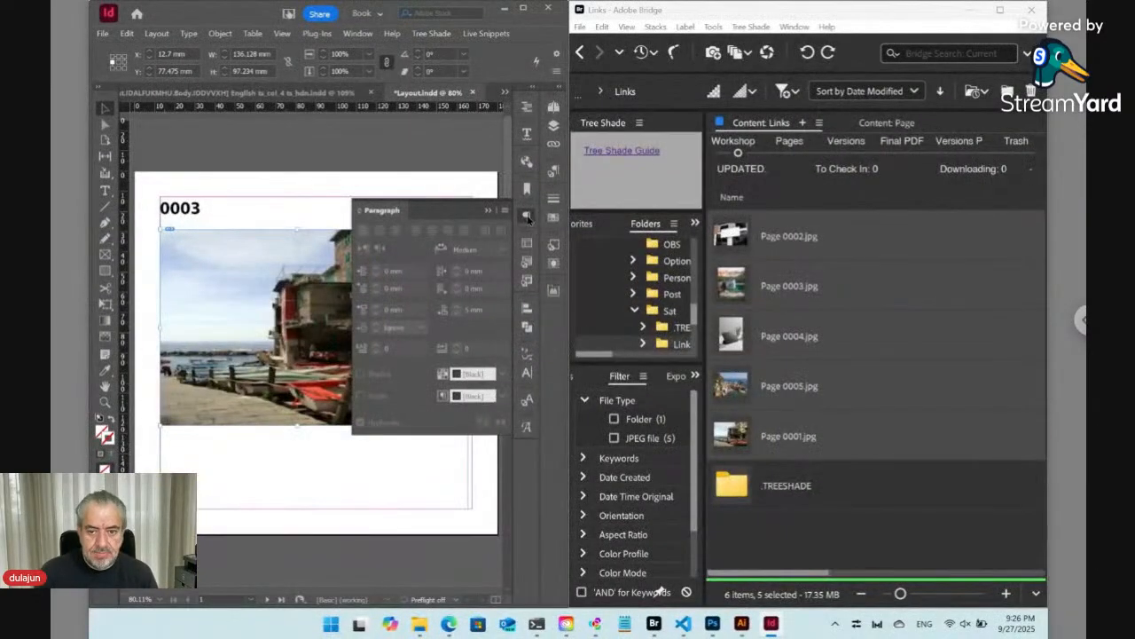
click(528, 218)
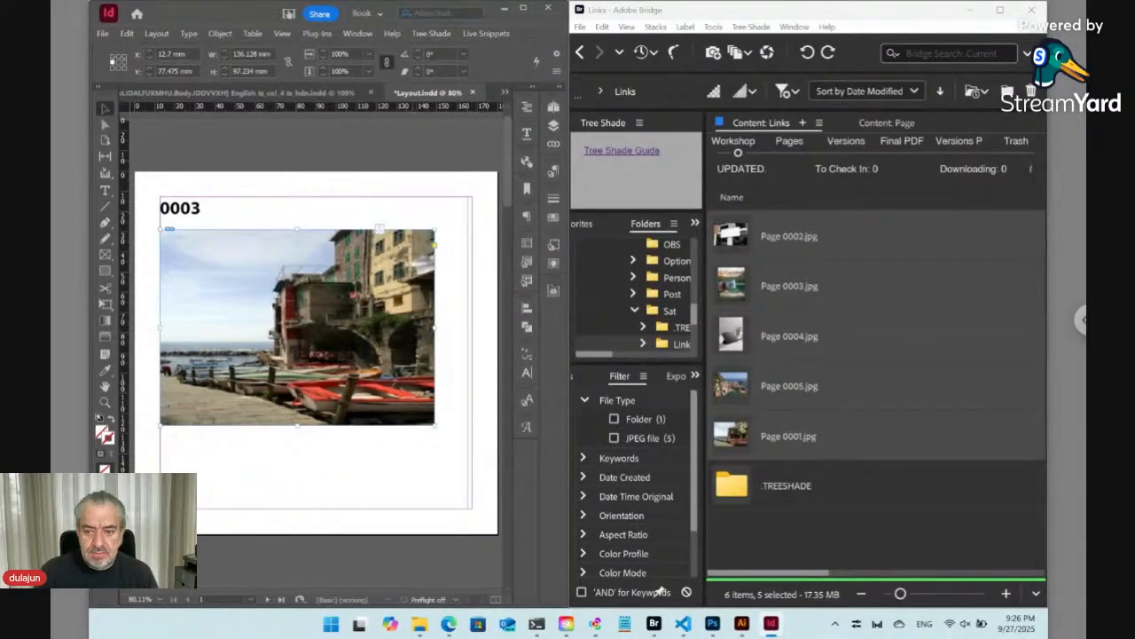
- Run Tree Shade's Update Links Records to relink the image from the preceding paragraph text
click(431, 34)
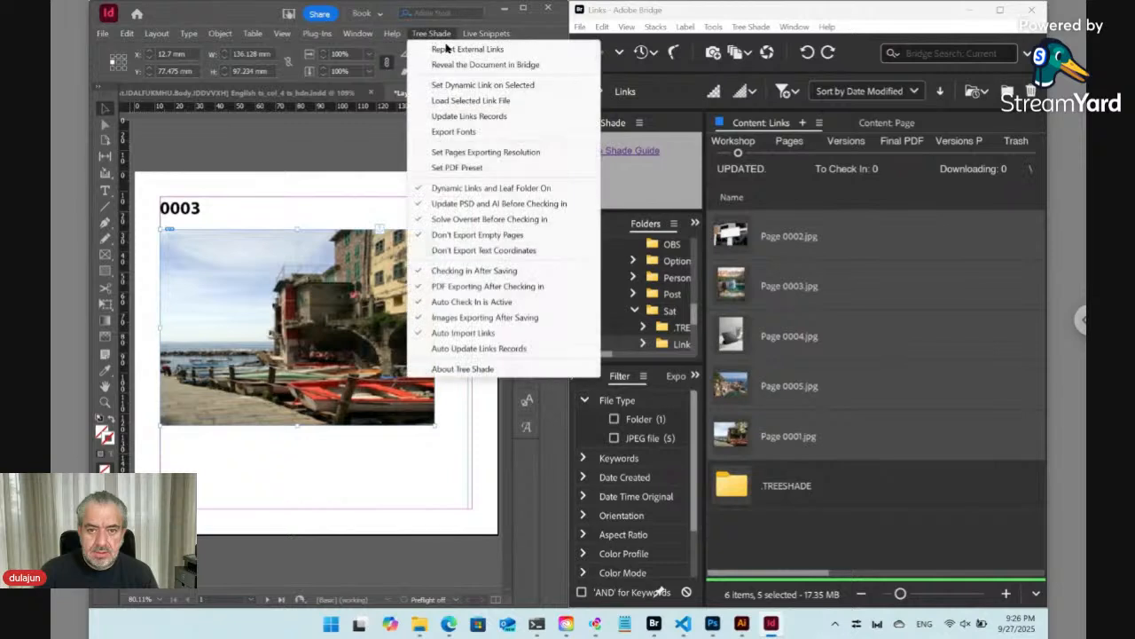
click(470, 118)
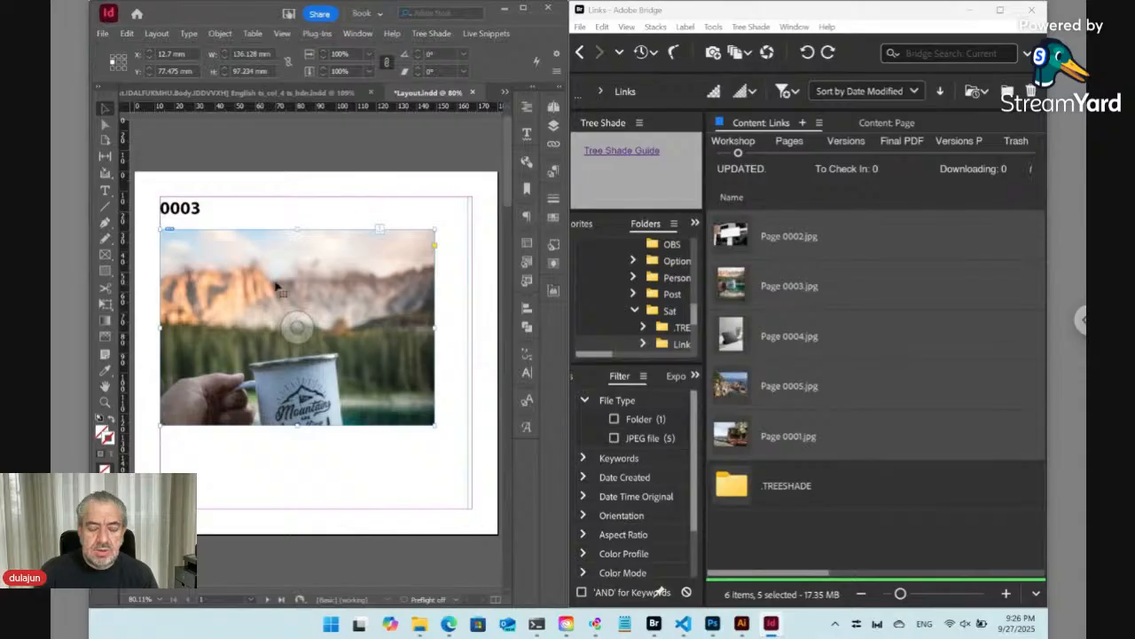
- Change the heading's last digit so it reads 0004, then run Update Links Records again
double_click(188, 216)
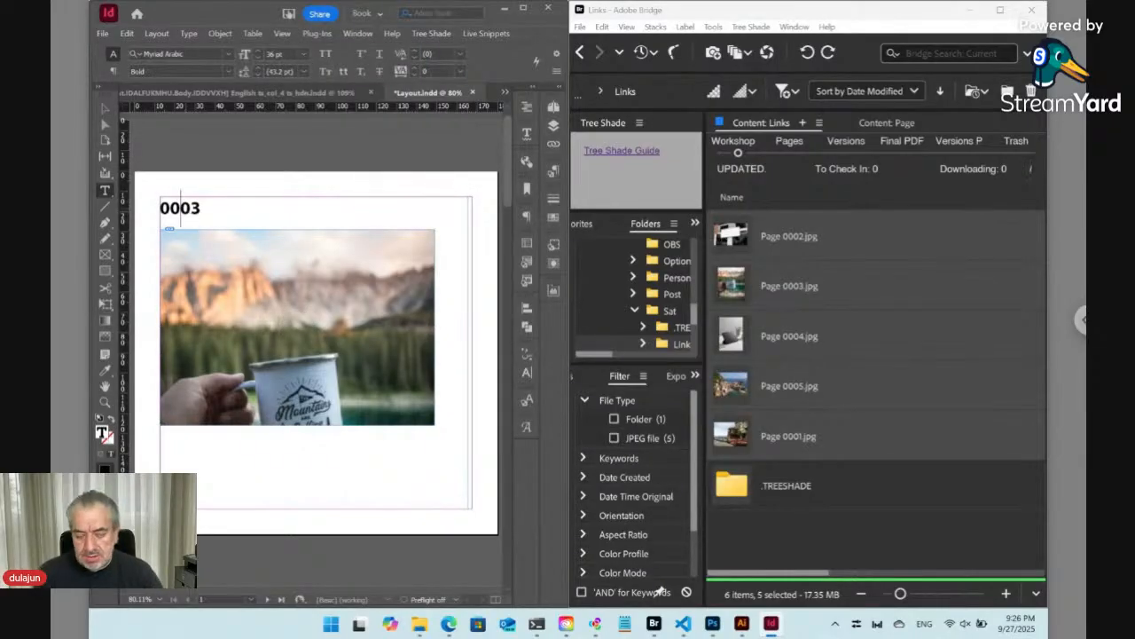
drag(190, 209, 200, 209)
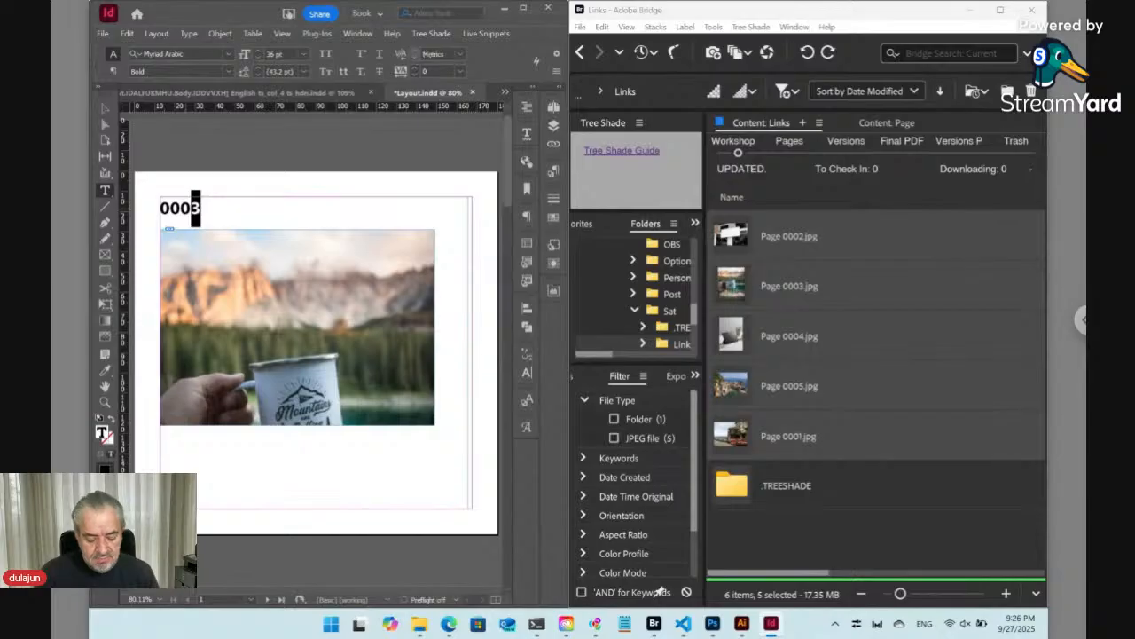
text(4)
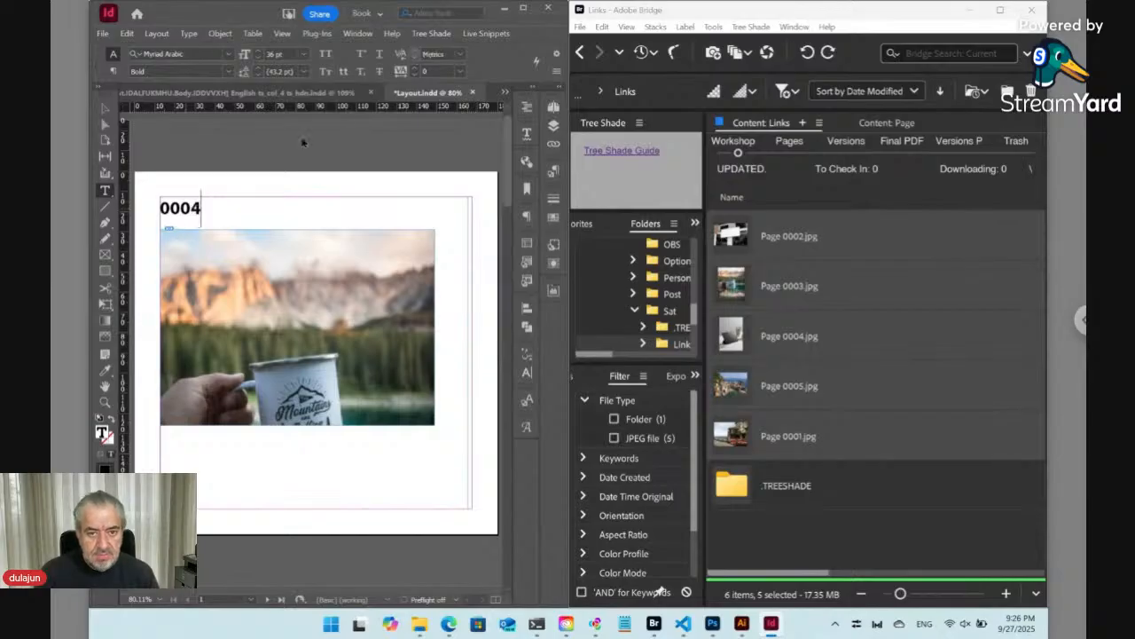
click(483, 33)
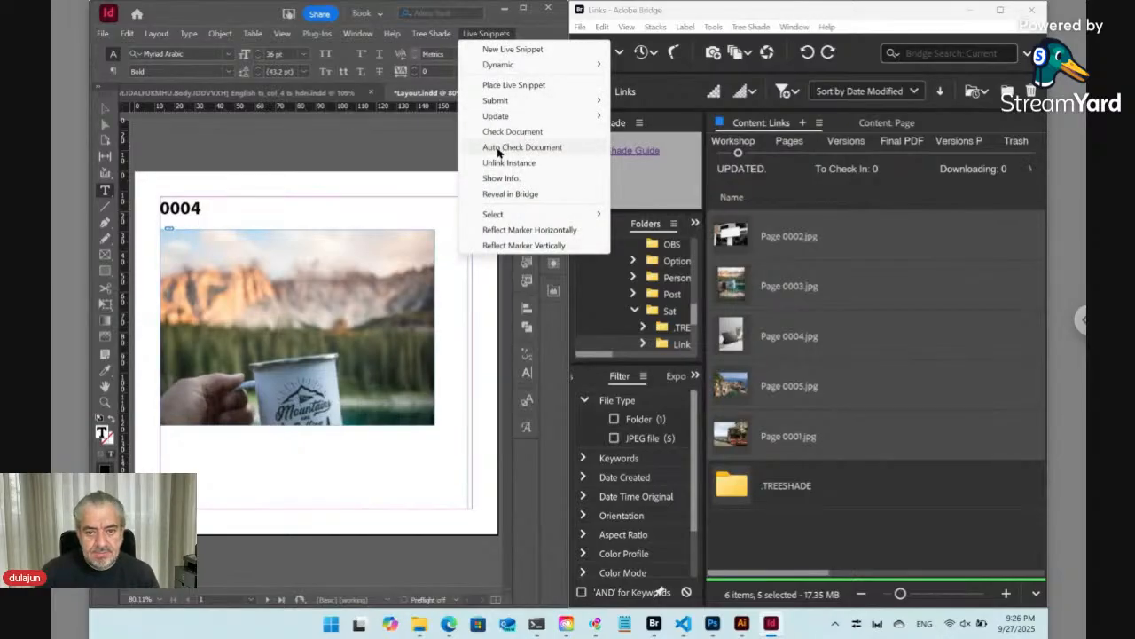
mouse_move(431, 34)
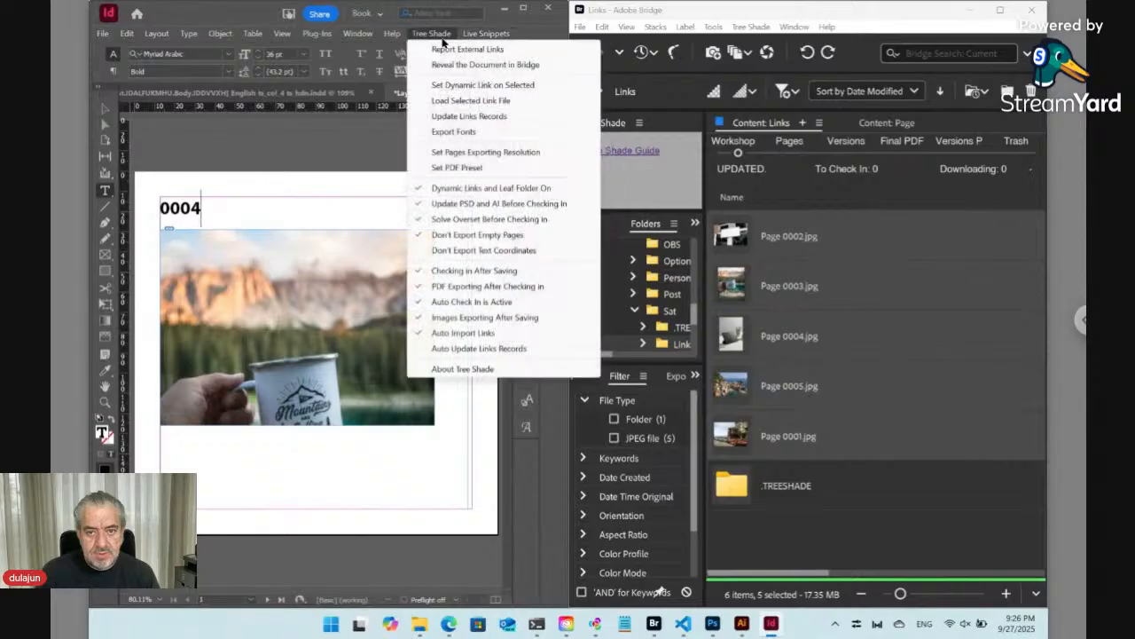
click(455, 116)
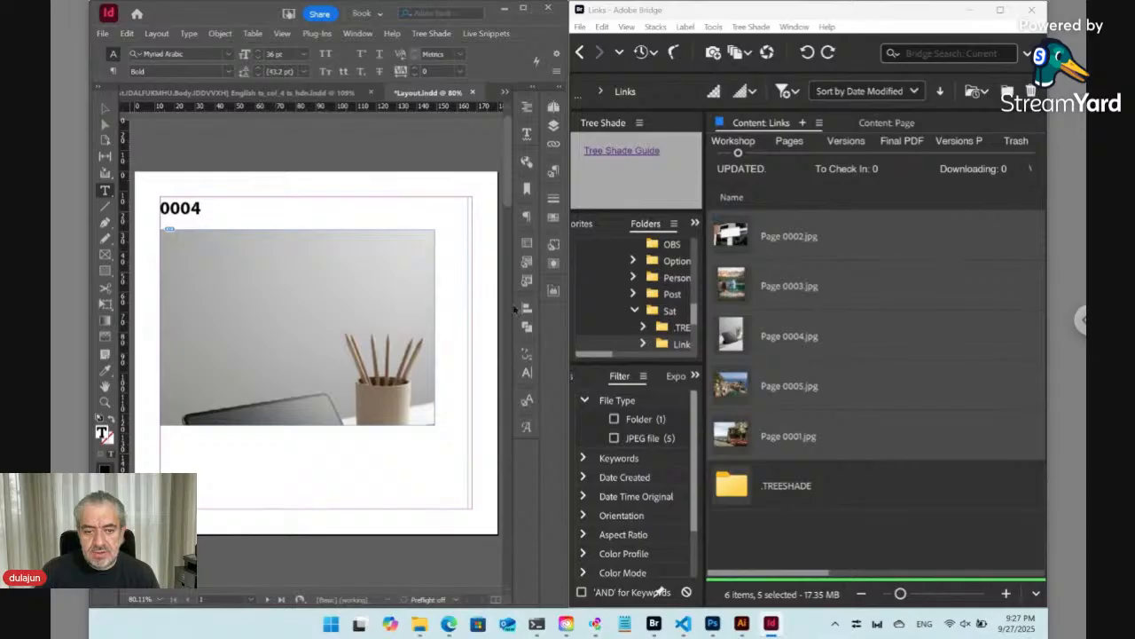
- Change the heading to 0005 and decline the check-in prompt
click(190, 207)
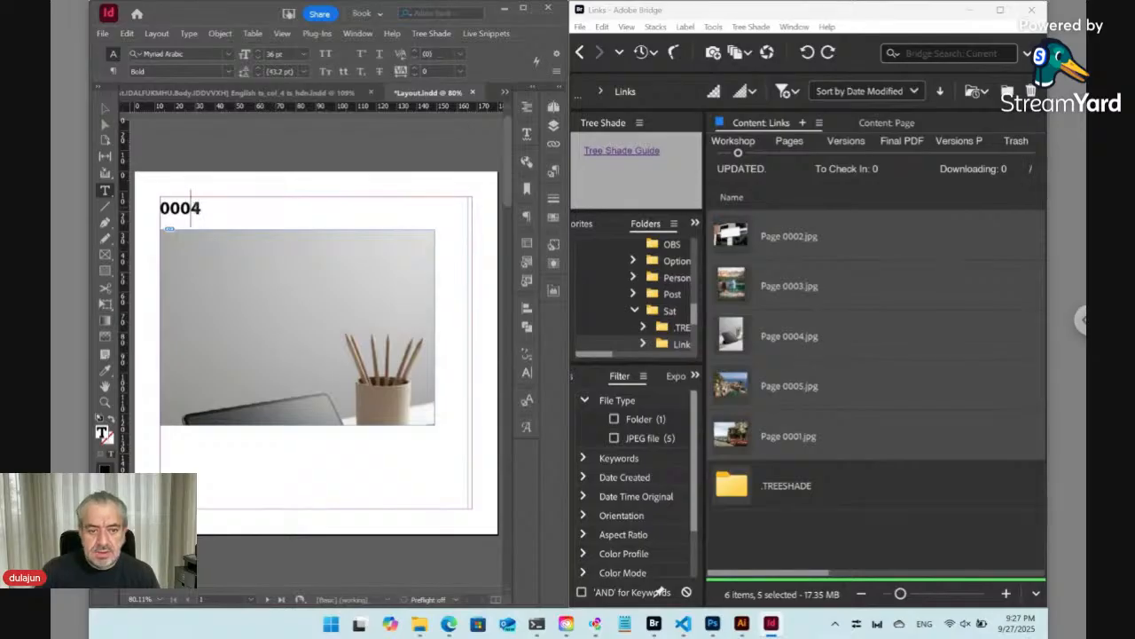
shift+click(201, 208)
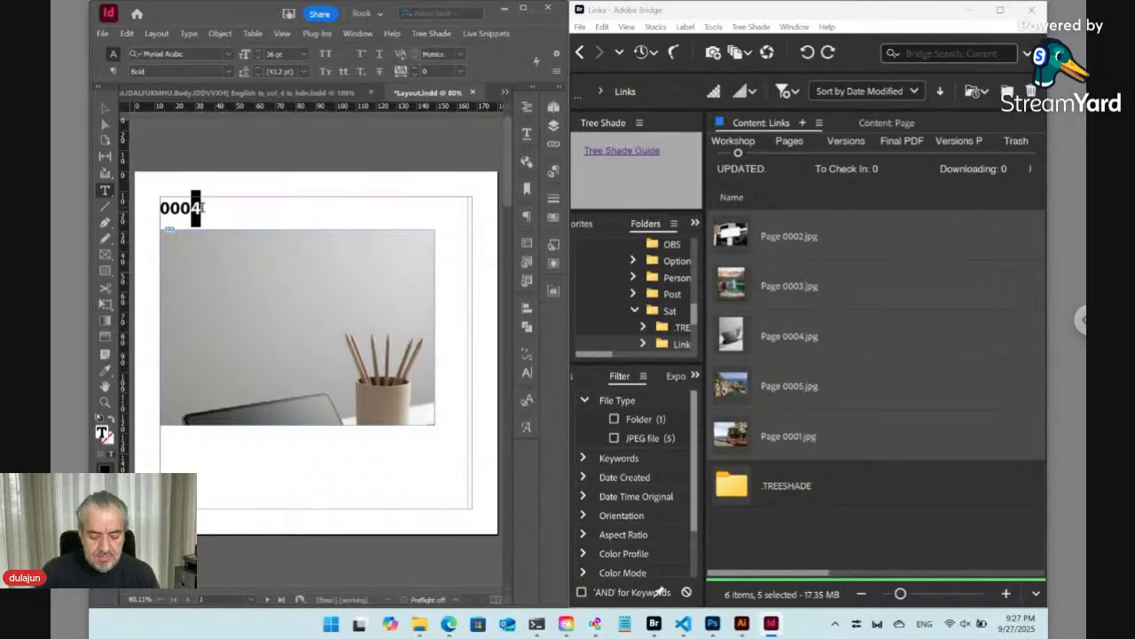
text(5)
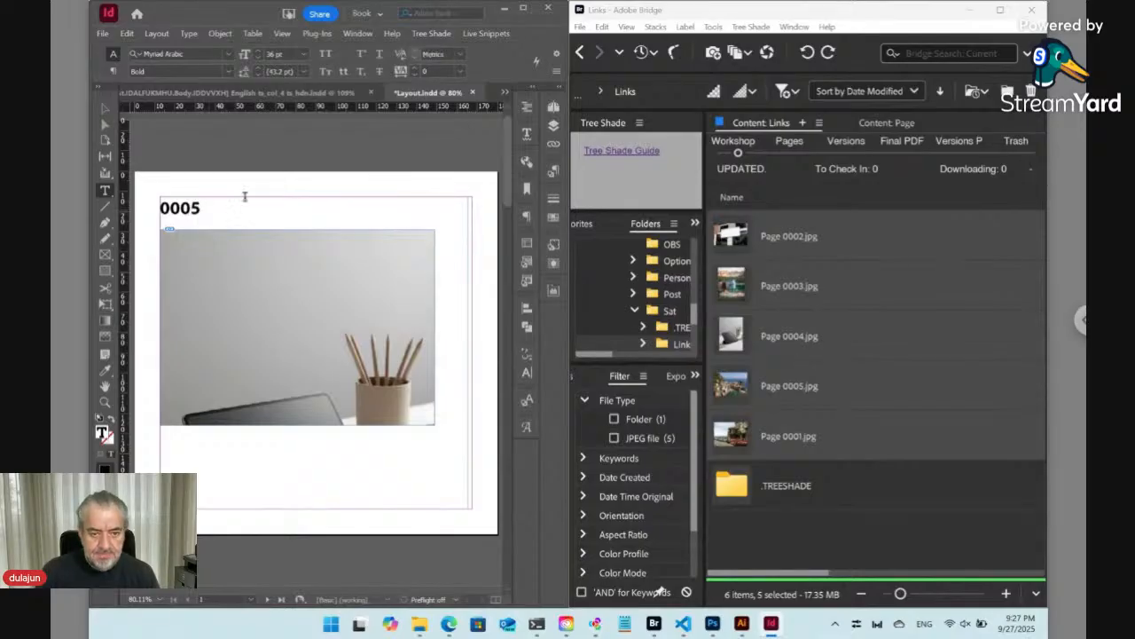
click(431, 33)
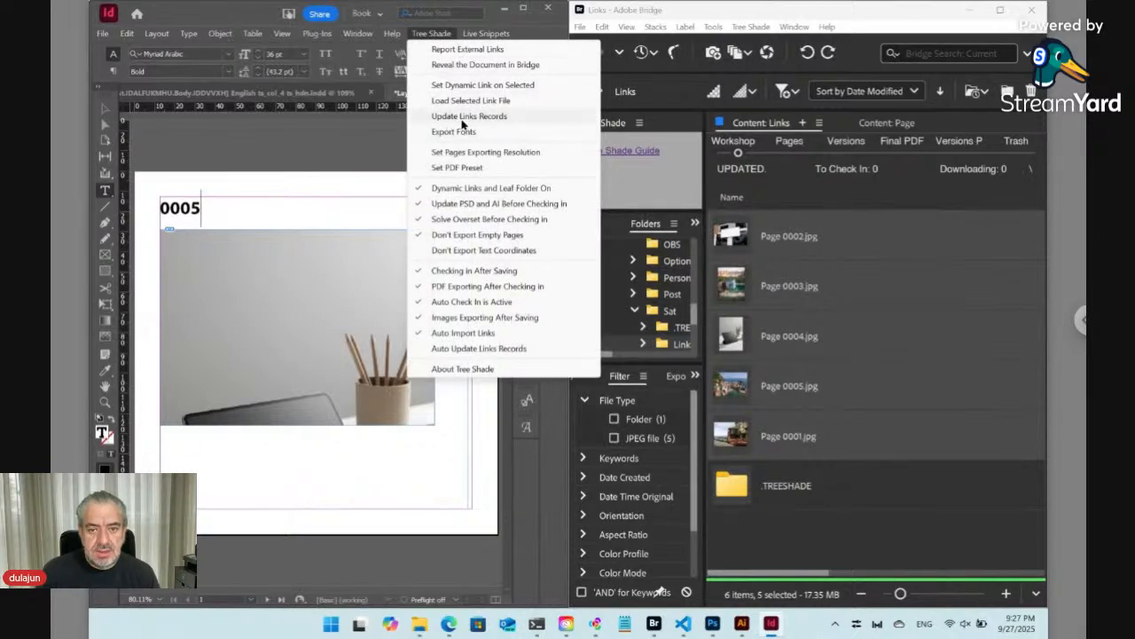
click(430, 36)
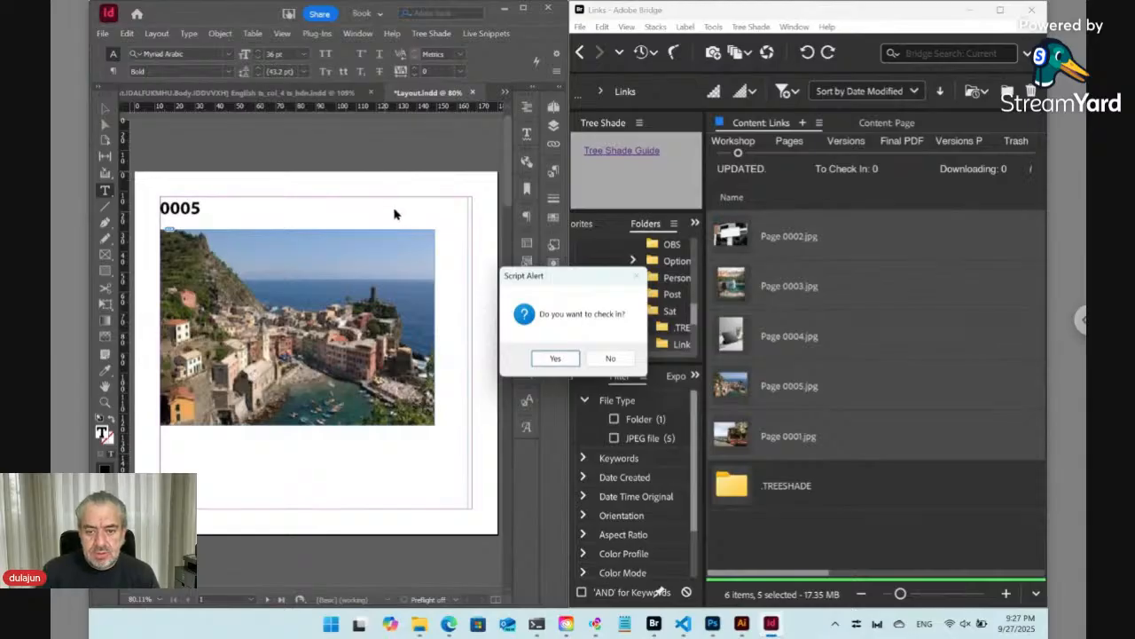
click(603, 357)
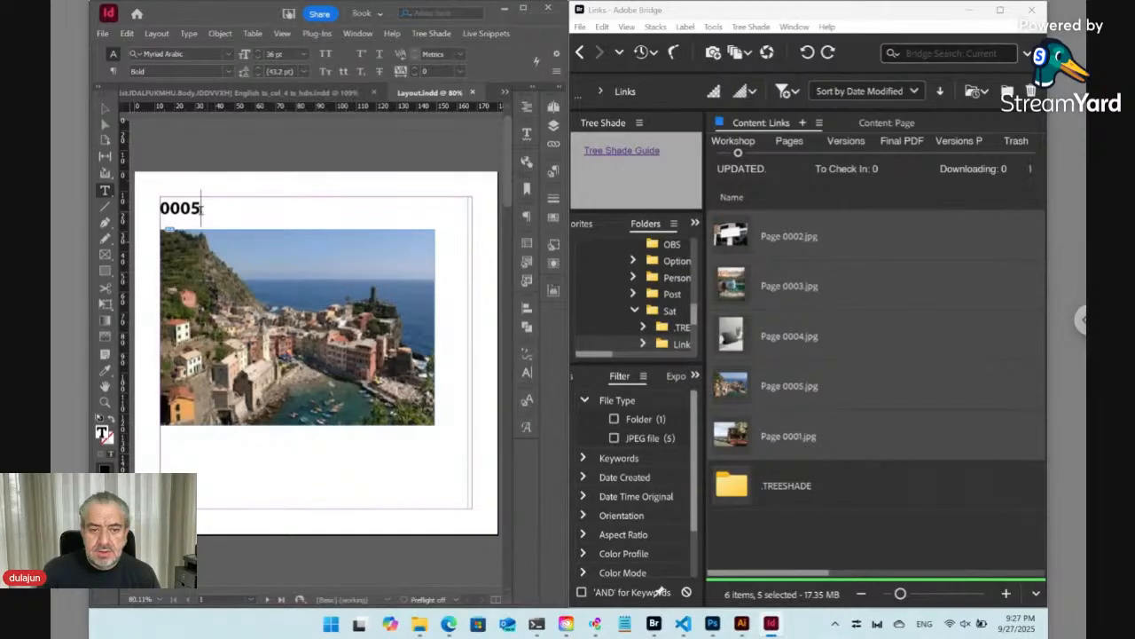
- Change the heading to 0002 and decline the check-in prompt
drag(190, 207, 206, 209)
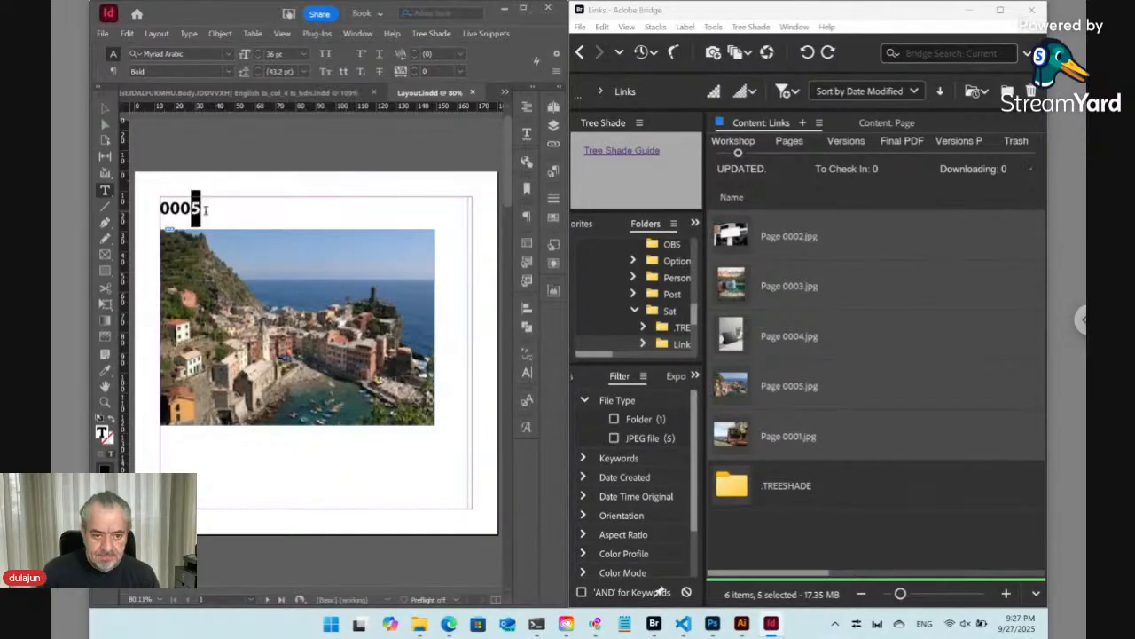
text(2)
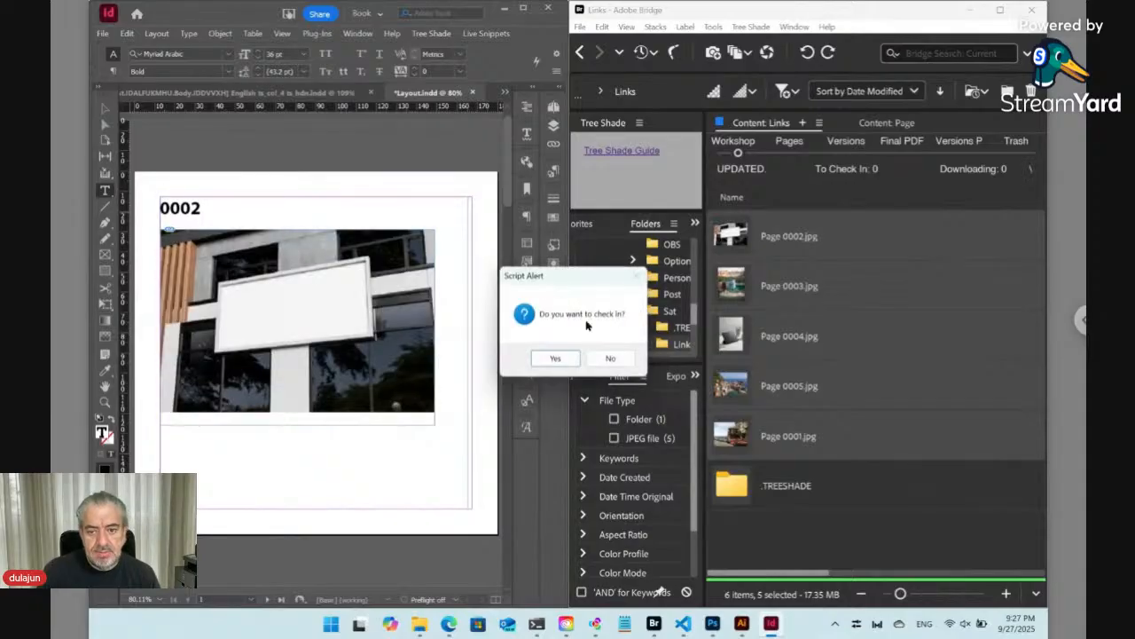
click(612, 358)
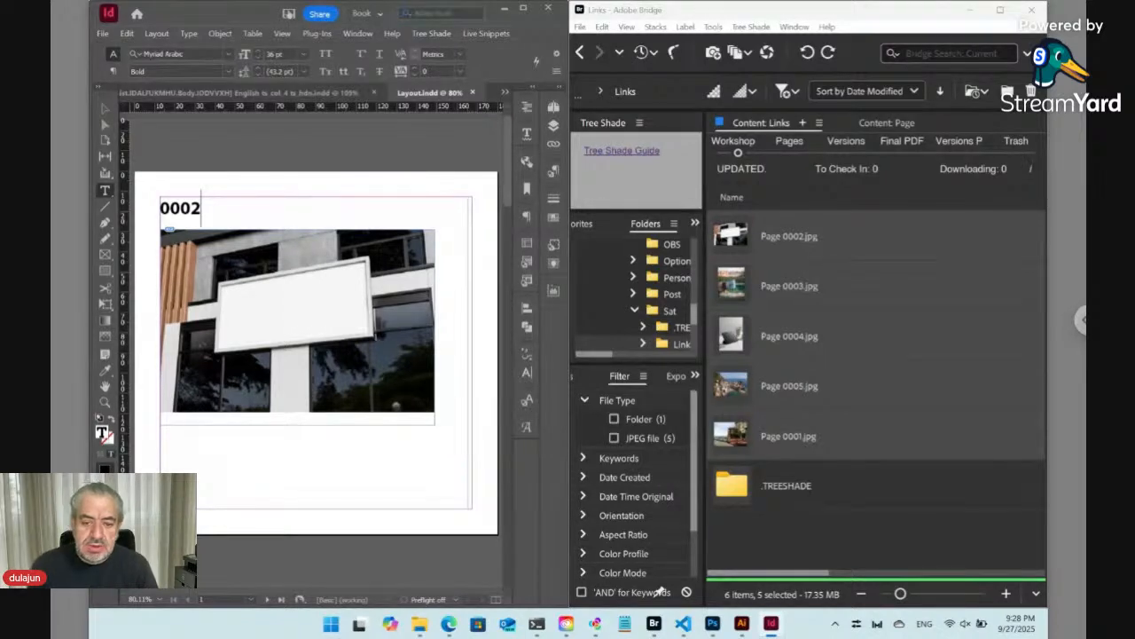
click(449, 625)
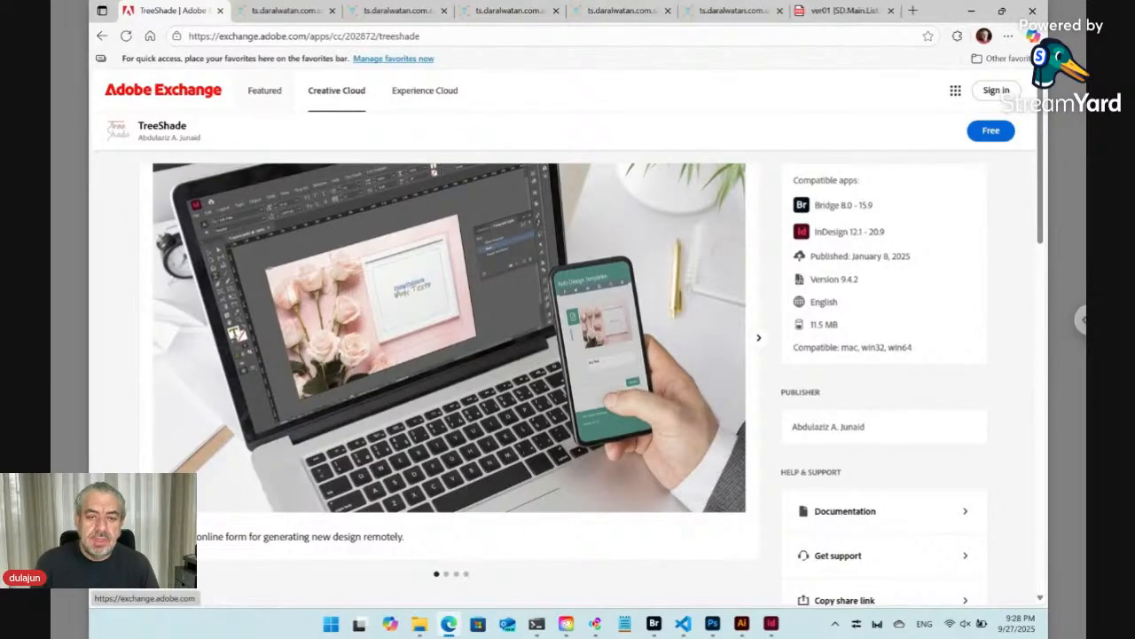
click(772, 625)
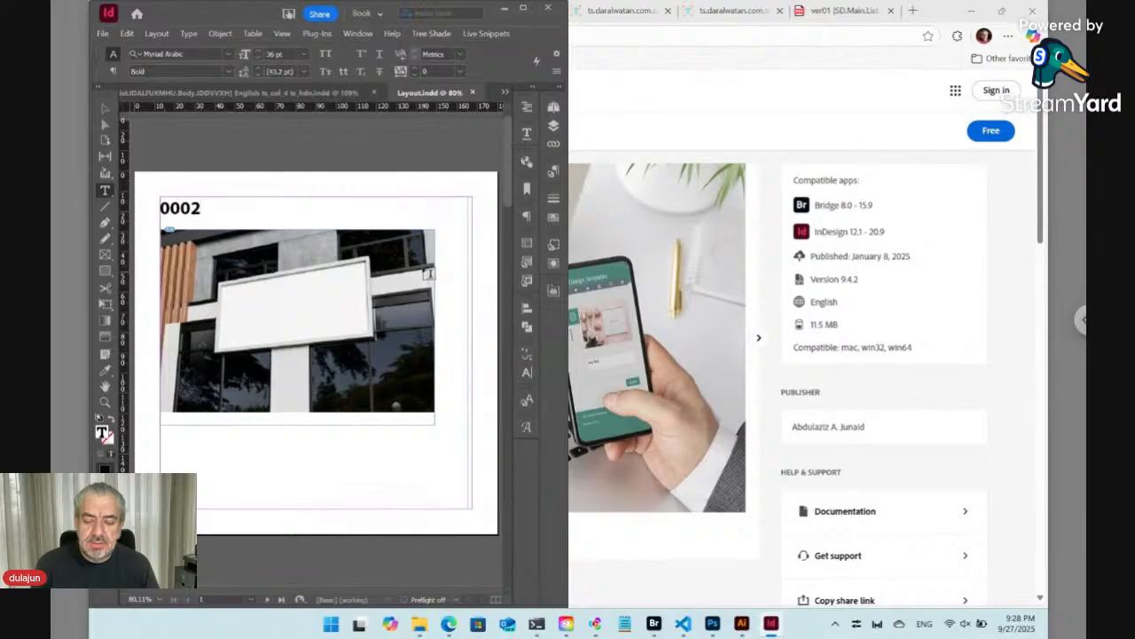
mouse_move(656, 626)
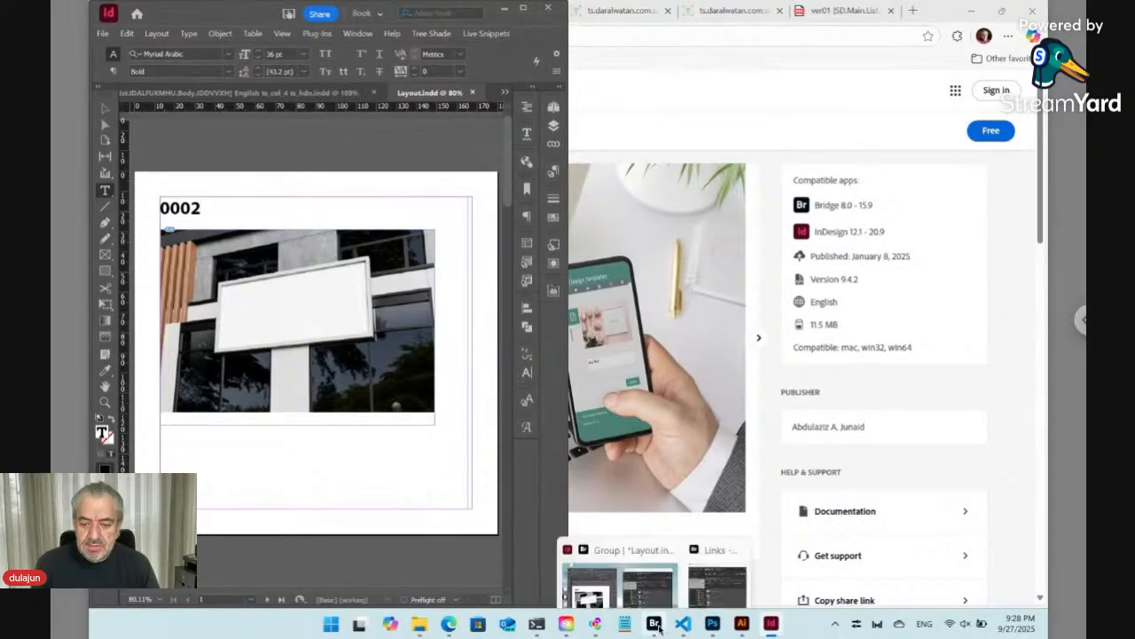
click(425, 34)
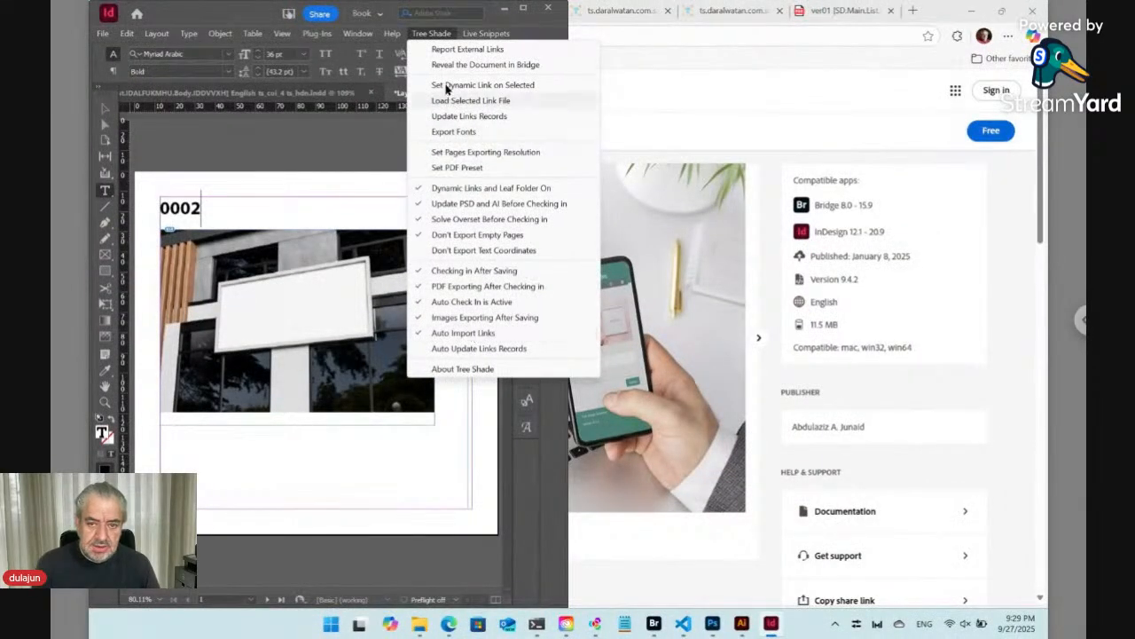
click(432, 33)
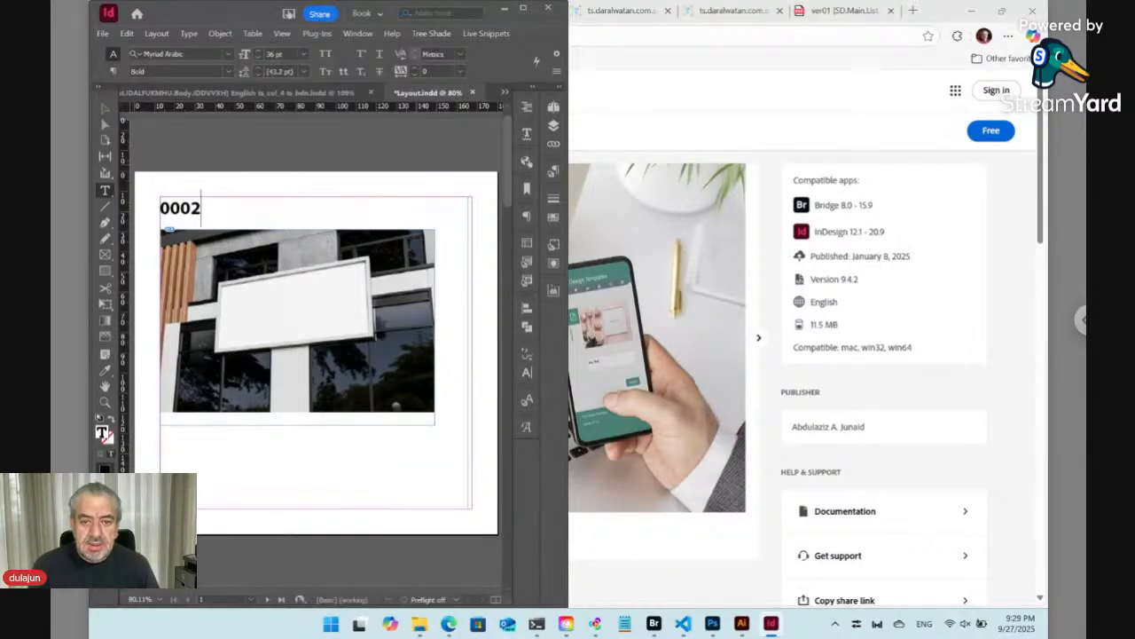
- Select the image frame and examine the tag reference in its Set Dynamic Link dialog, then cancel
key(Escape)
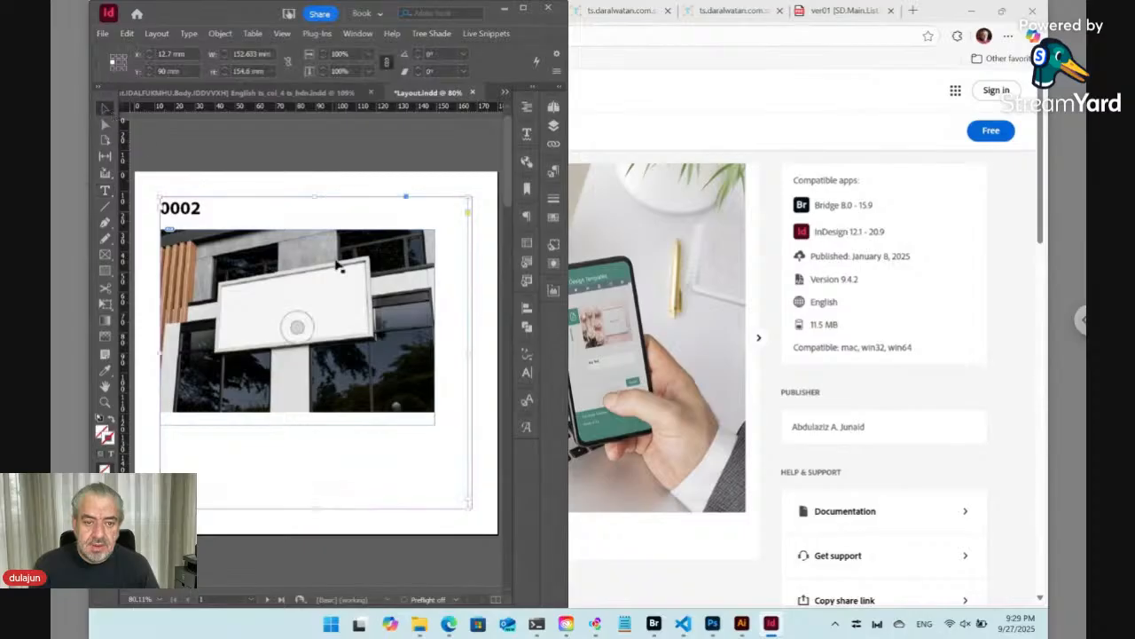
click(359, 244)
click(431, 34)
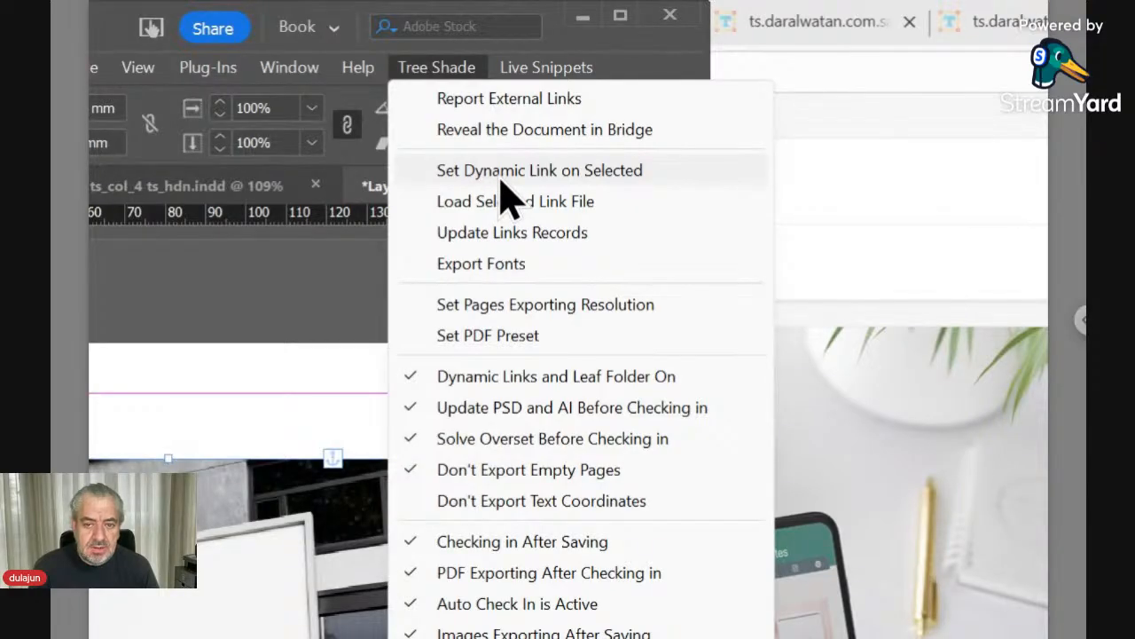
click(501, 177)
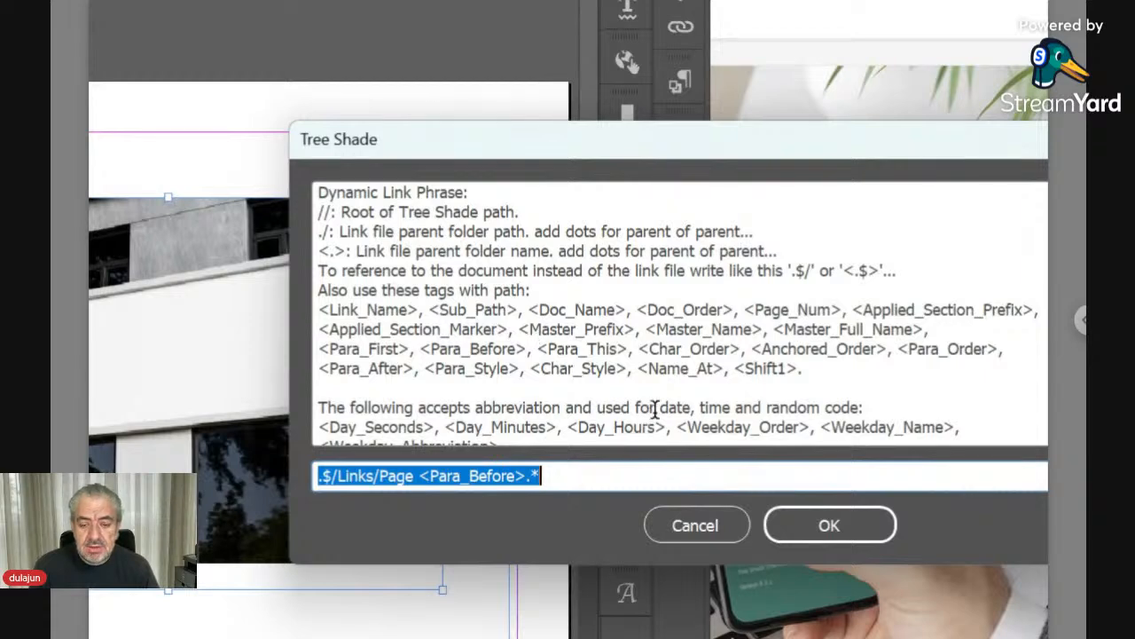
scroll(654, 410, down, 3)
scroll(654, 410, down, 4)
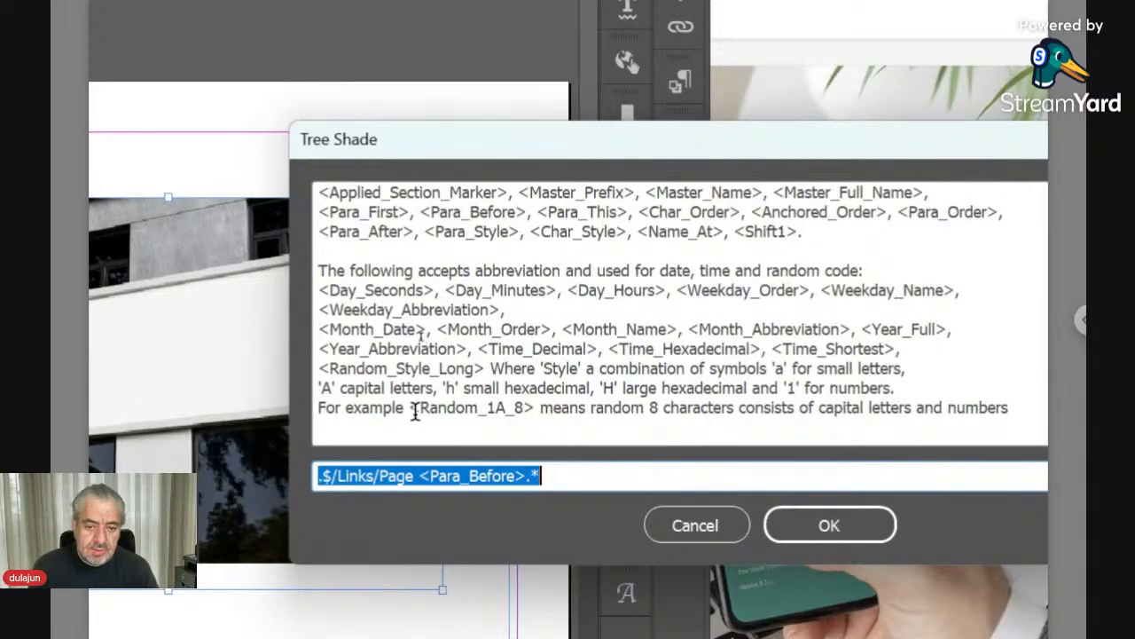
drag(410, 408, 533, 408)
click(674, 527)
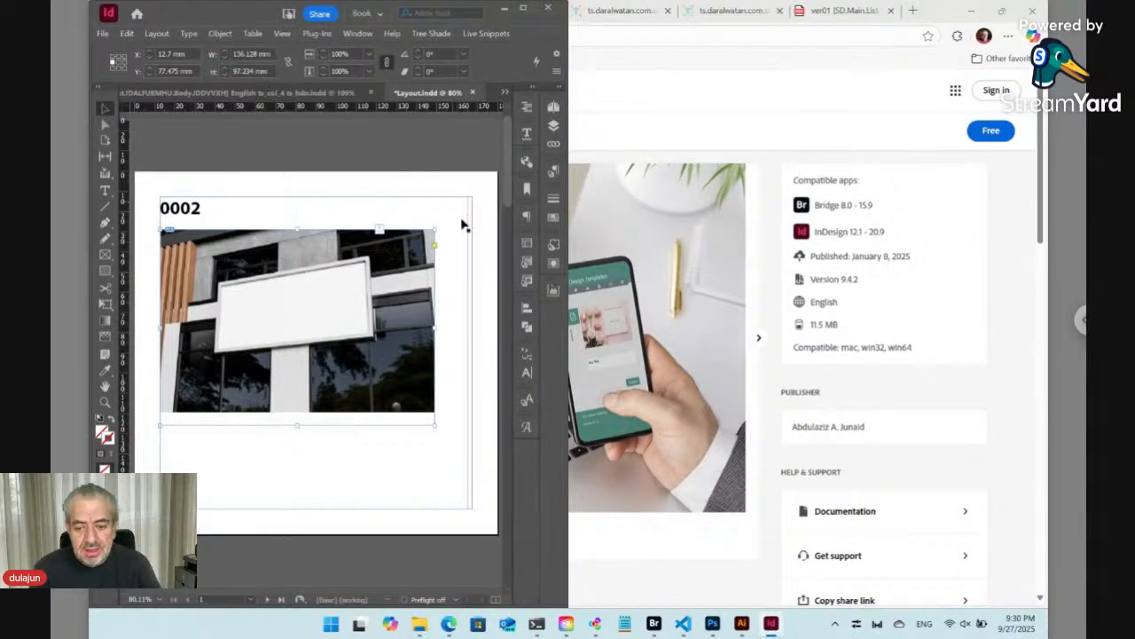
- Switch to Bridge, go up to the Sat folder and create a new folder named Leaf
click(654, 624)
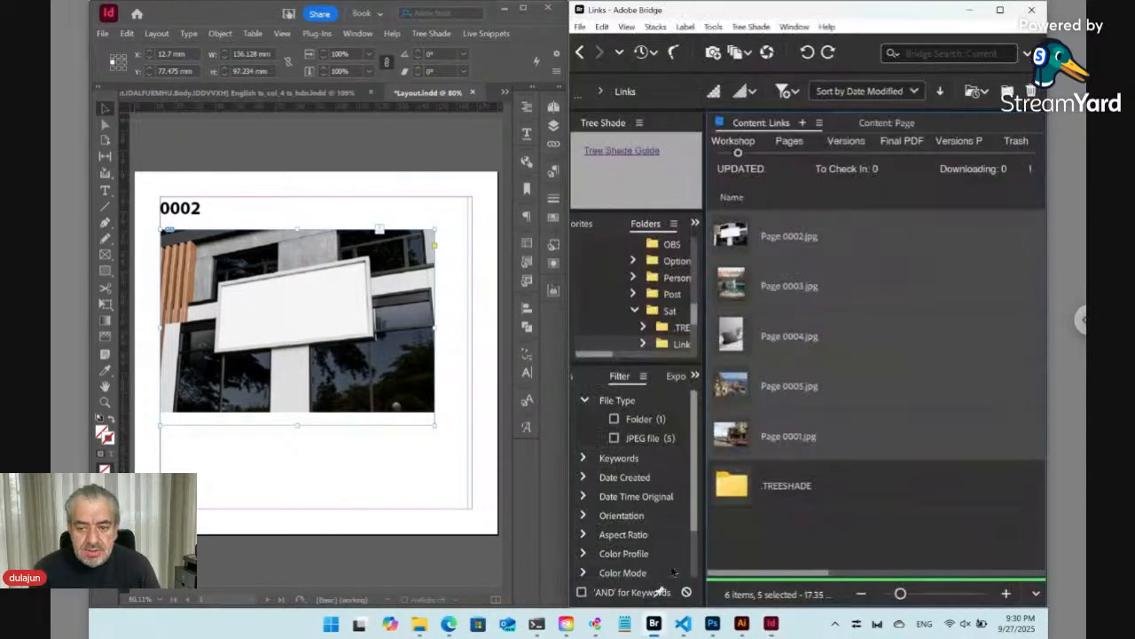
click(581, 53)
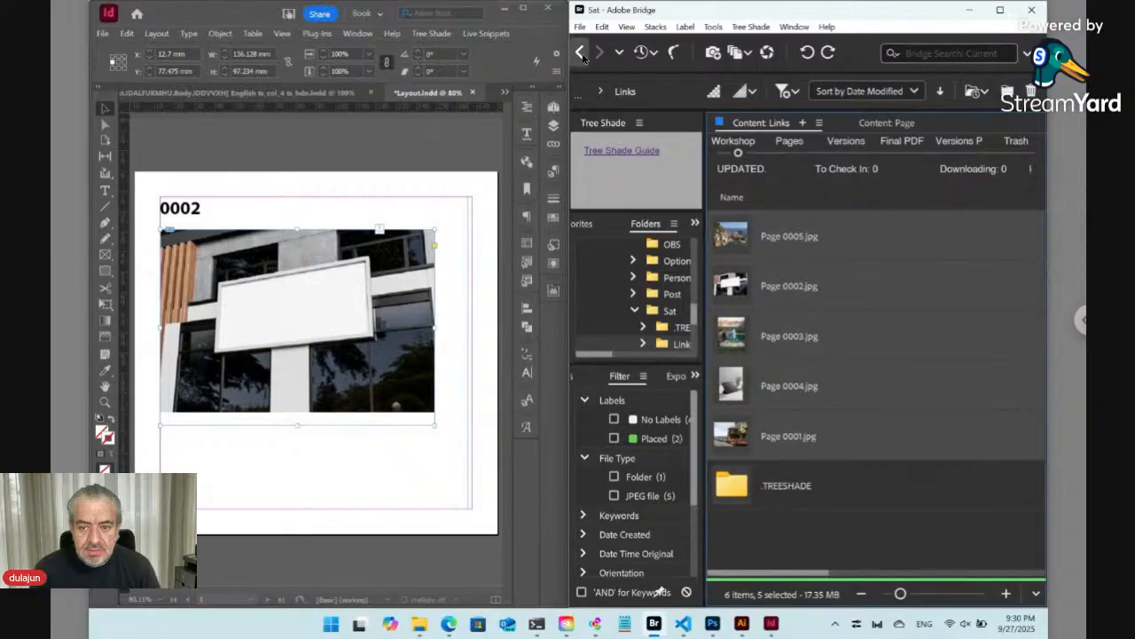
key(ctrl+shift+n)
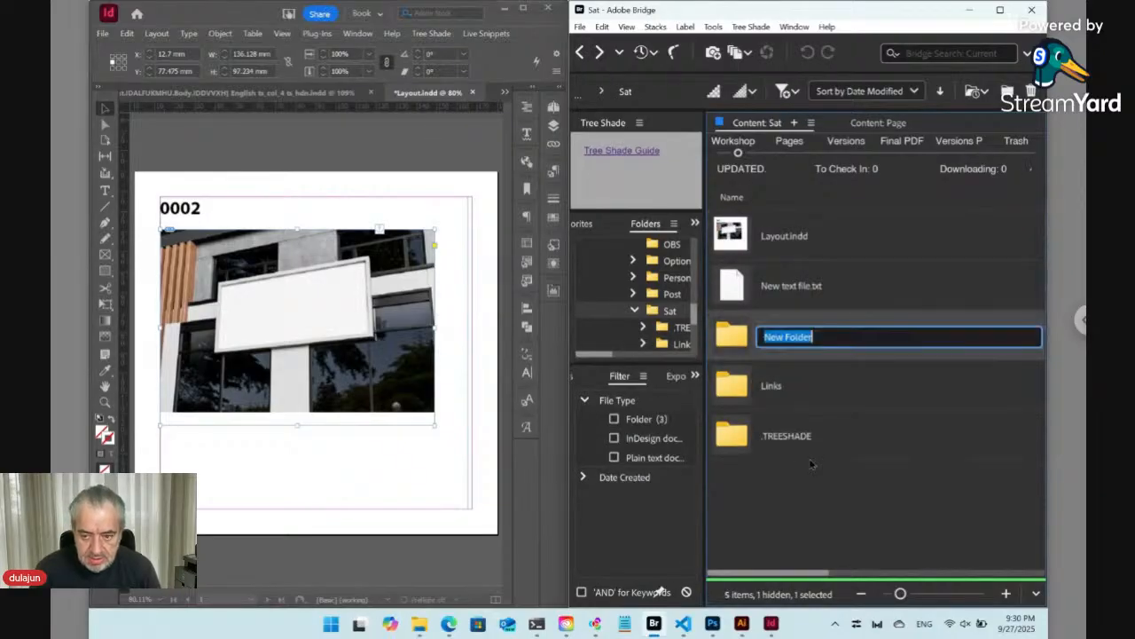
text(Leaf)
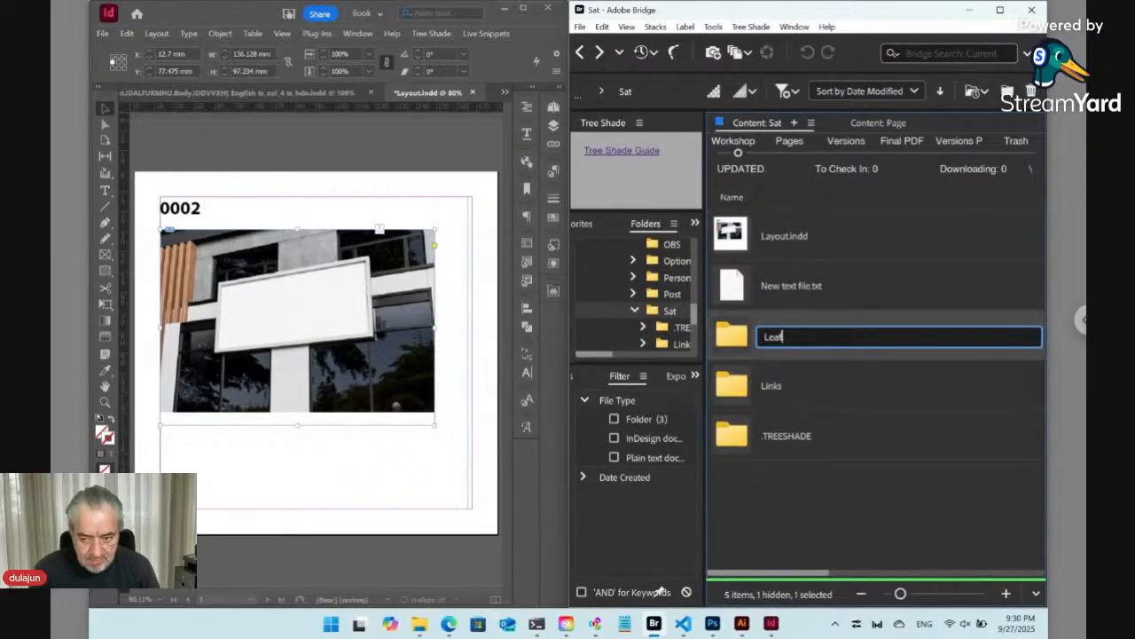
key(Return)
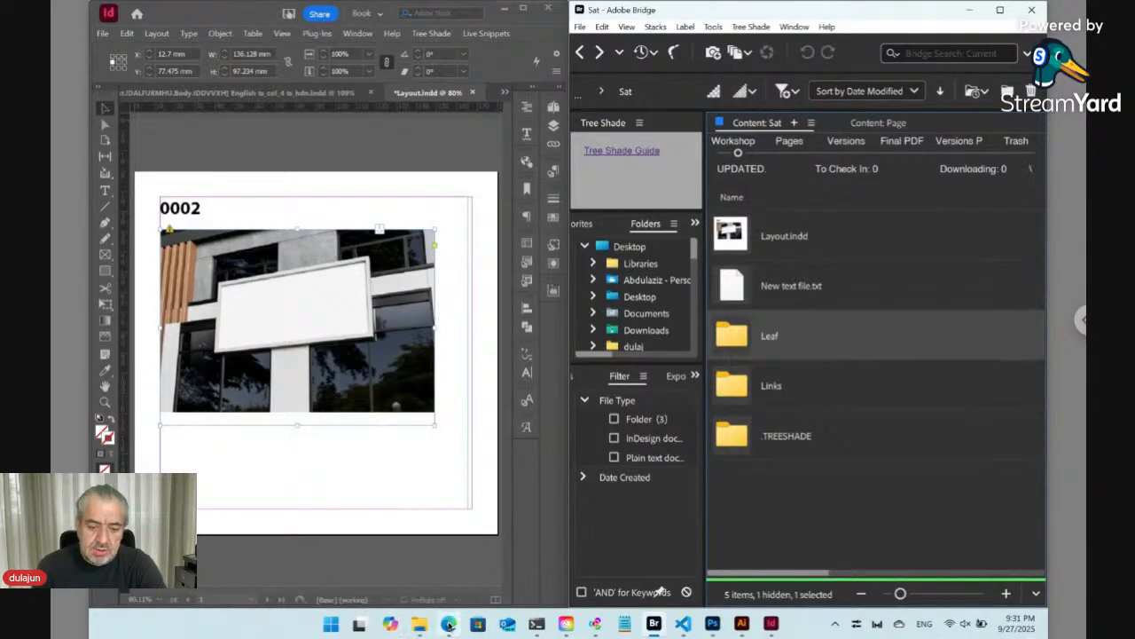
click(449, 624)
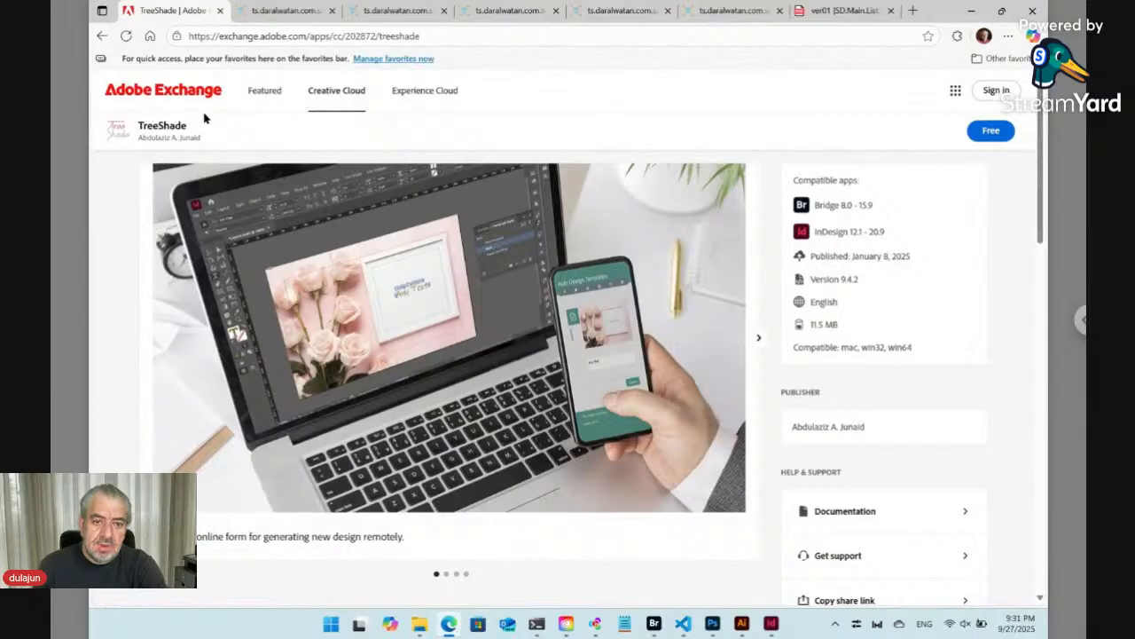